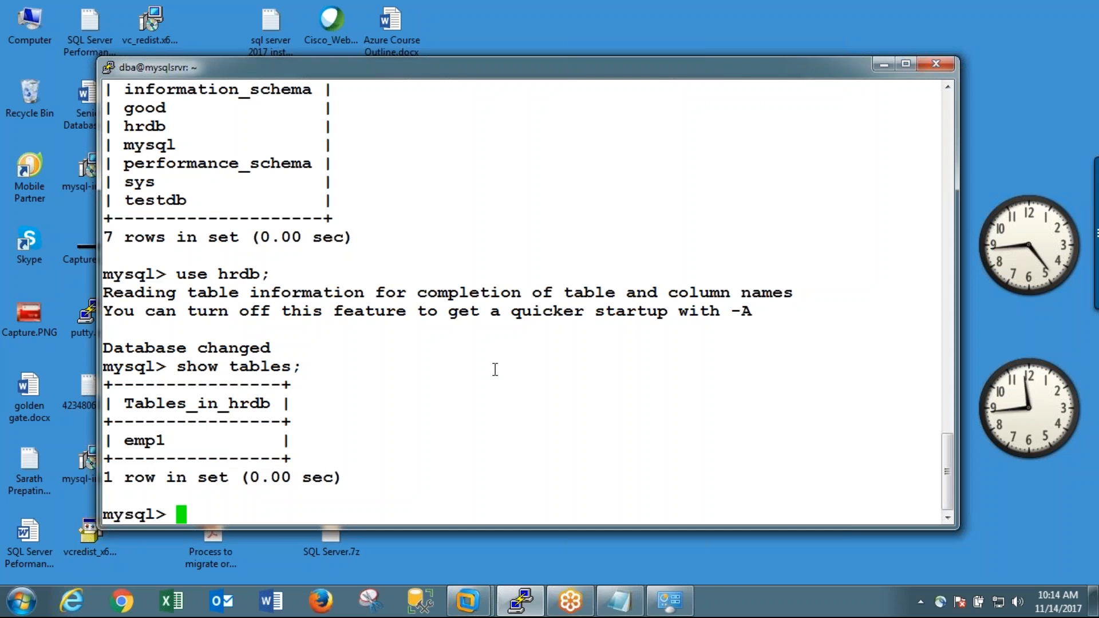
Step: List all databases on the MySQL server
text(us)
key(BackSpace)
key(BackSpace)
text(show databases;)
key(Return)
Step: Switch to the mysql database and list its tables
text(use m)
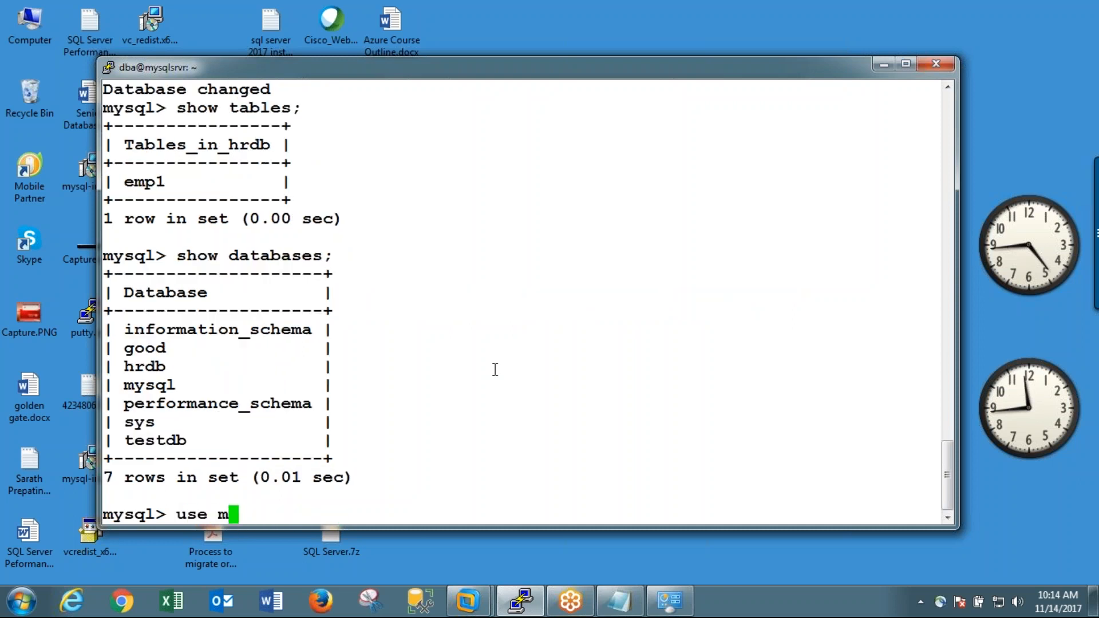
text(ysql;)
key(Return)
text(show tables;)
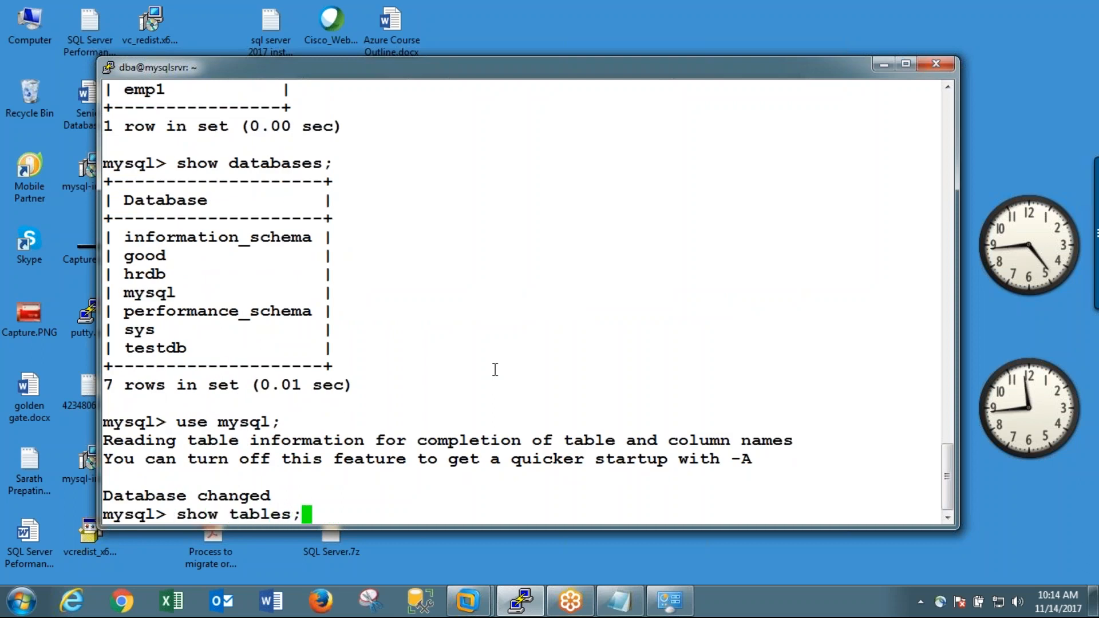
key(Return)
Step: Query all columns and rows of the user table
text(selec)
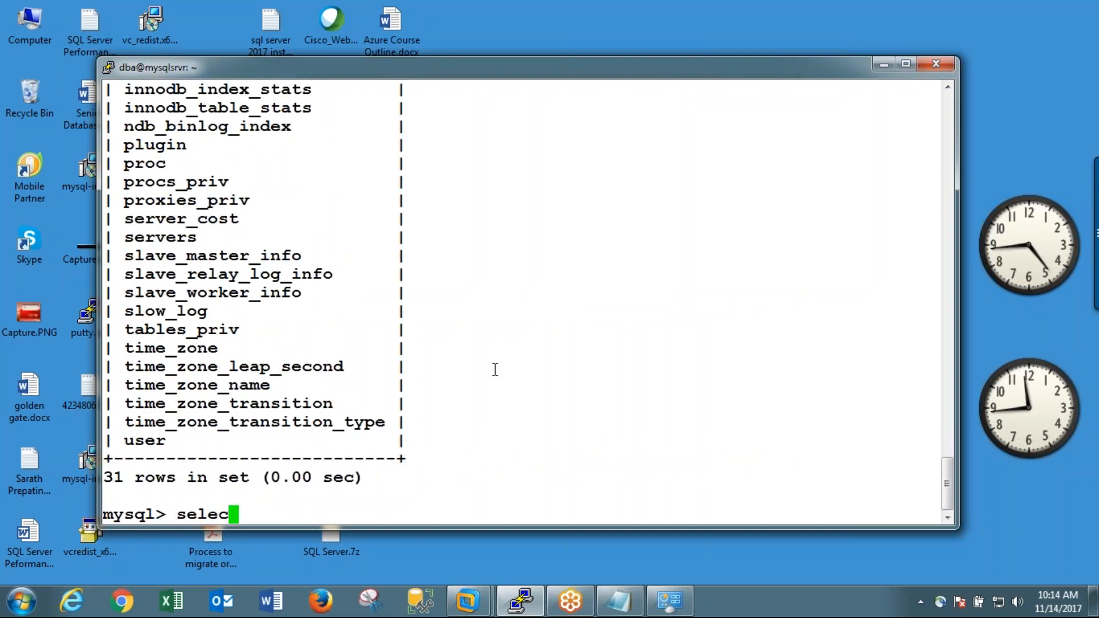
text(t * from user;)
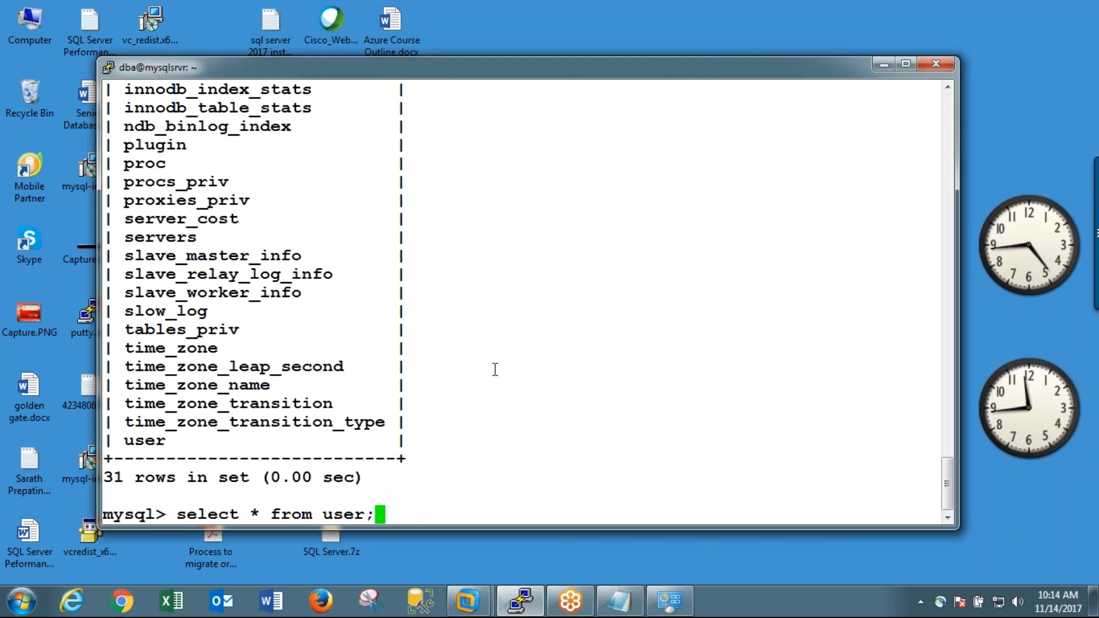
key(Return)
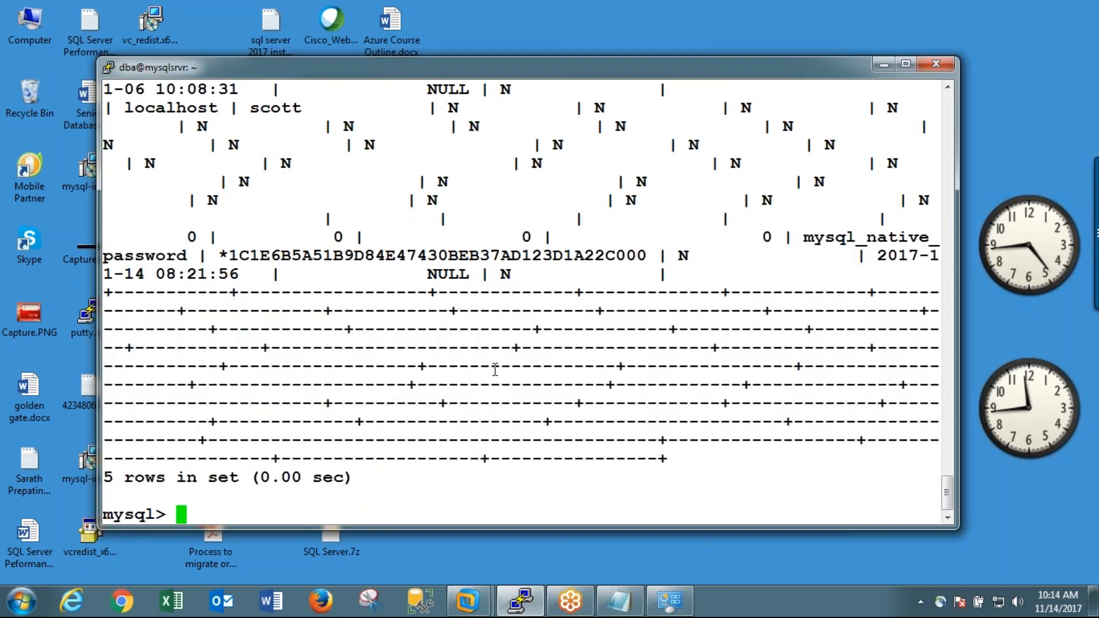
Step: Describe the structure of the user table and review its first columns
text(desc user;)
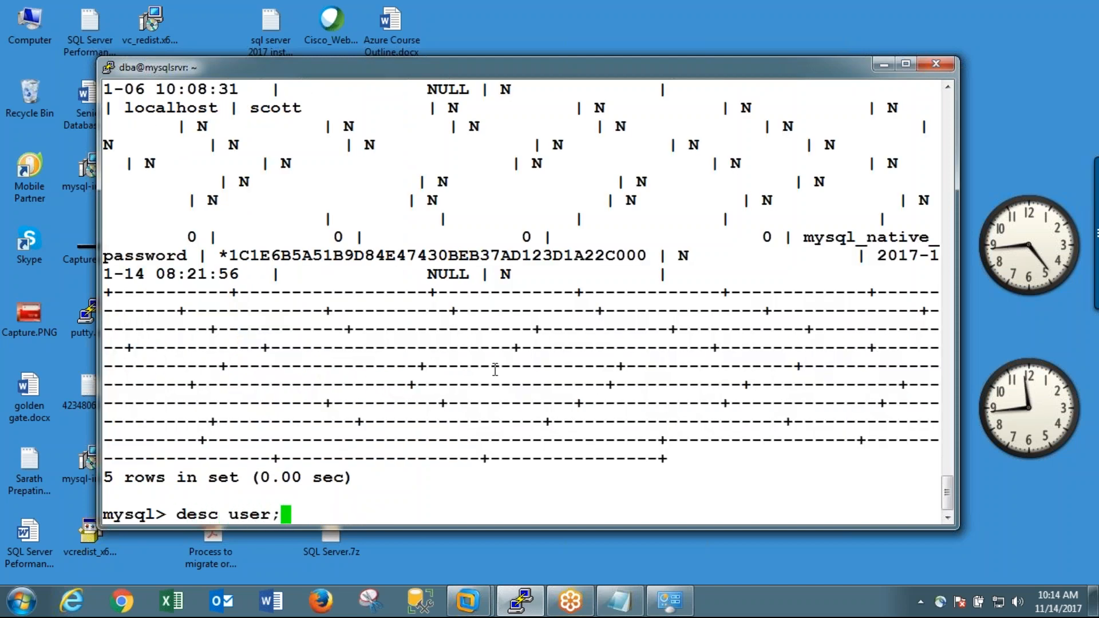
key(Return)
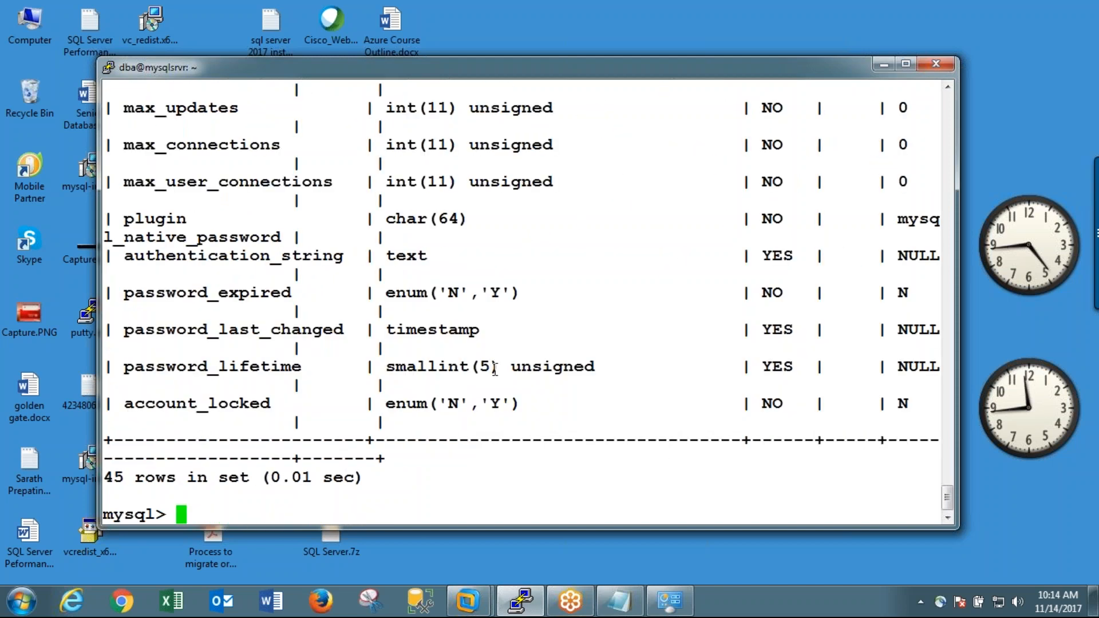
scroll(435, 401, up, 20)
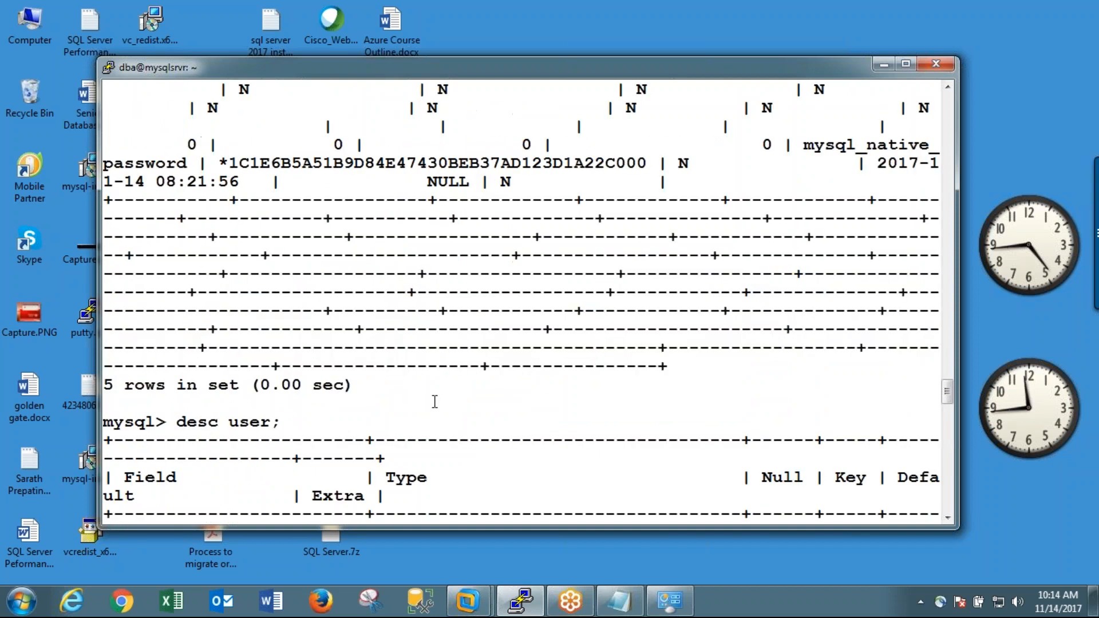
scroll(426, 400, down, 8)
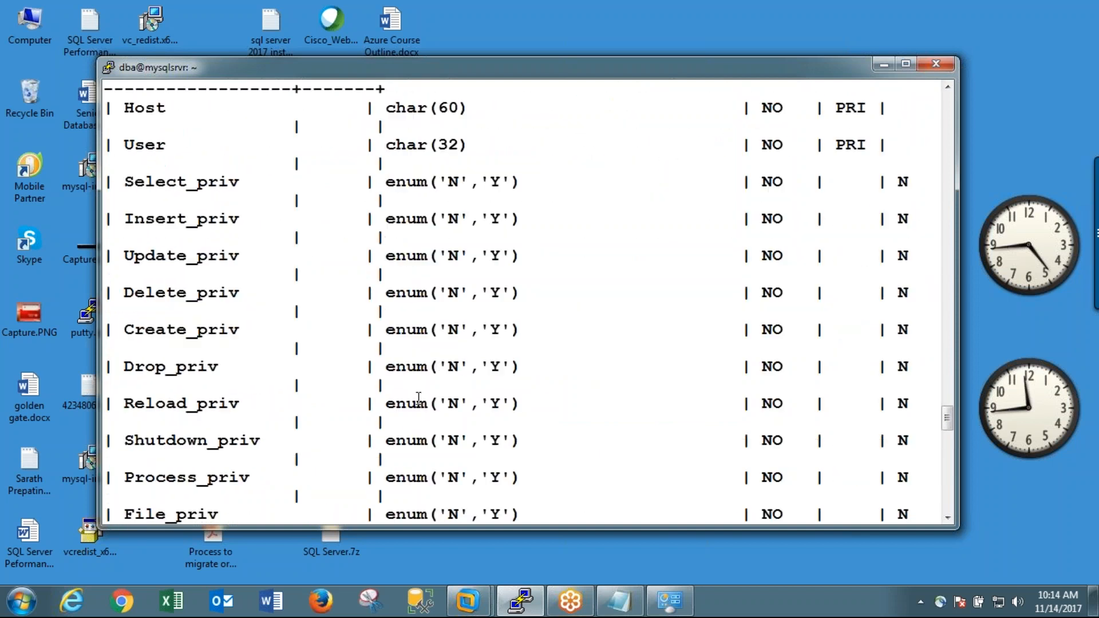
Step: Query only the host and user columns from the user table
text(select ho)
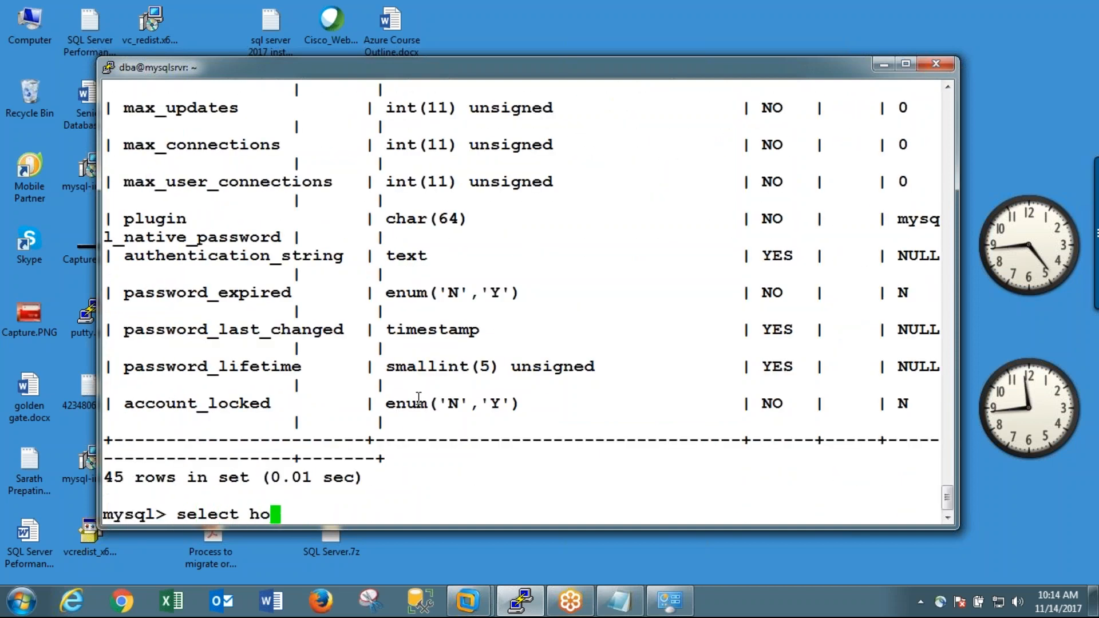
text(st,user)
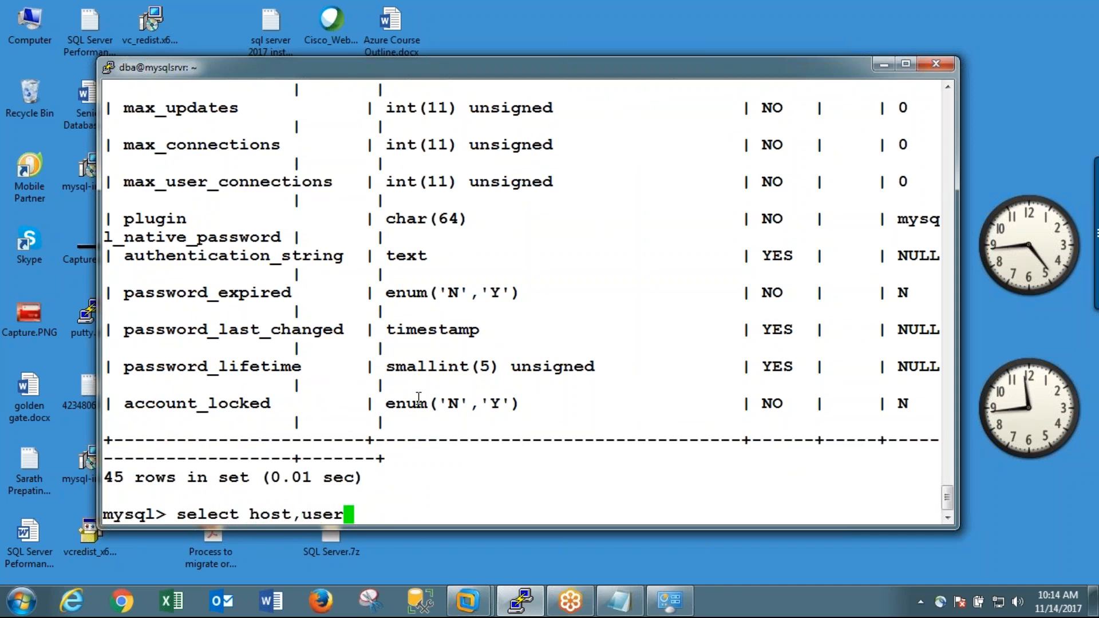
text(,)
scroll(418, 396, up, 20)
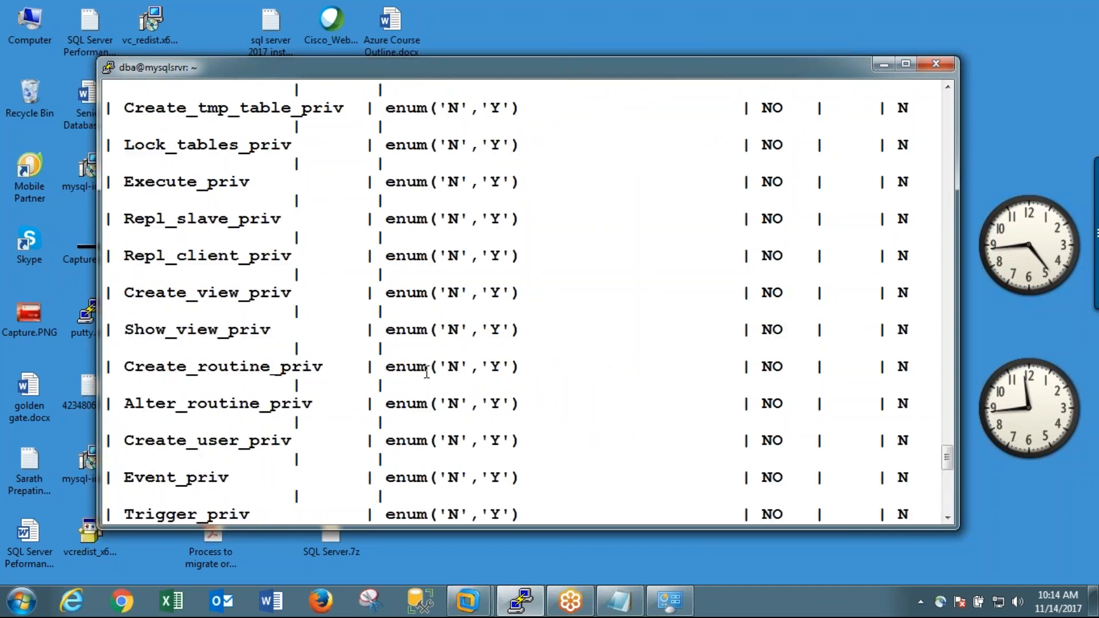
scroll(426, 373, down, 20)
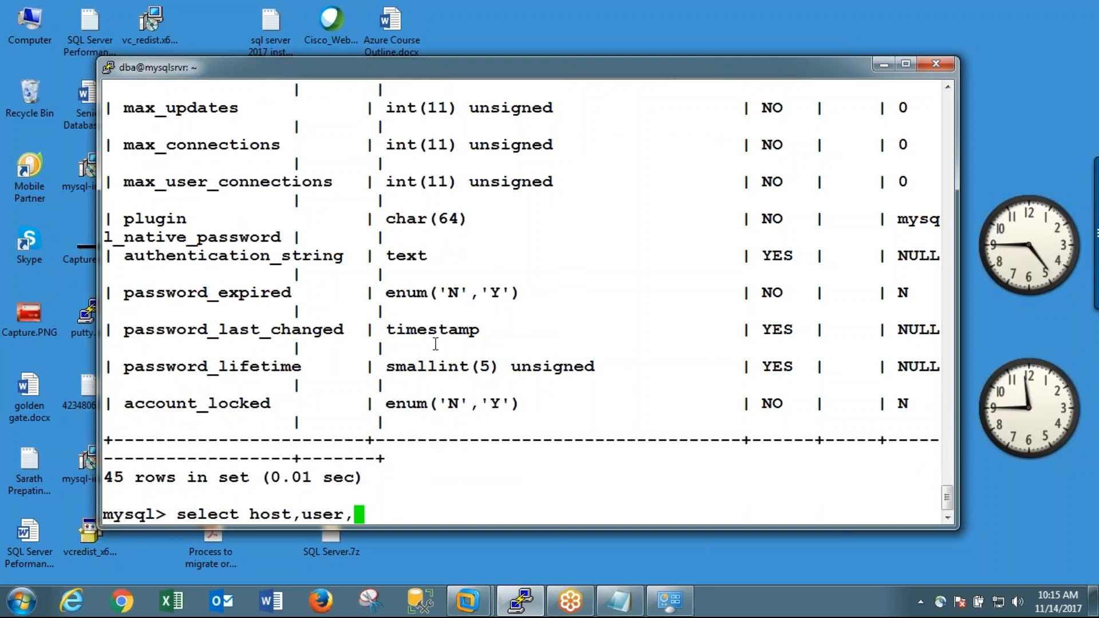
scroll(359, 292, up, 4)
scroll(359, 292, down, 4)
key(BackSpace)
text(fr)
key(BackSpace)
key(BackSpace)
text(from m)
key(BackSpace)
text(user;)
key(Return)
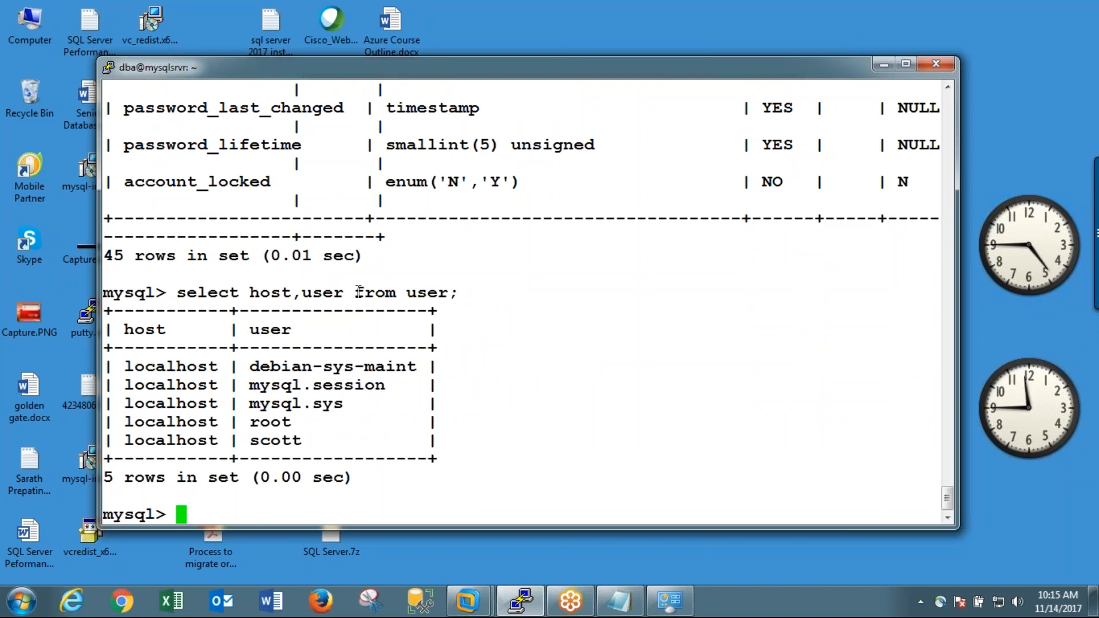
Step: Create a new MySQL user at localhost, giving the account's user name and an identified by clause with the account password
text(create )
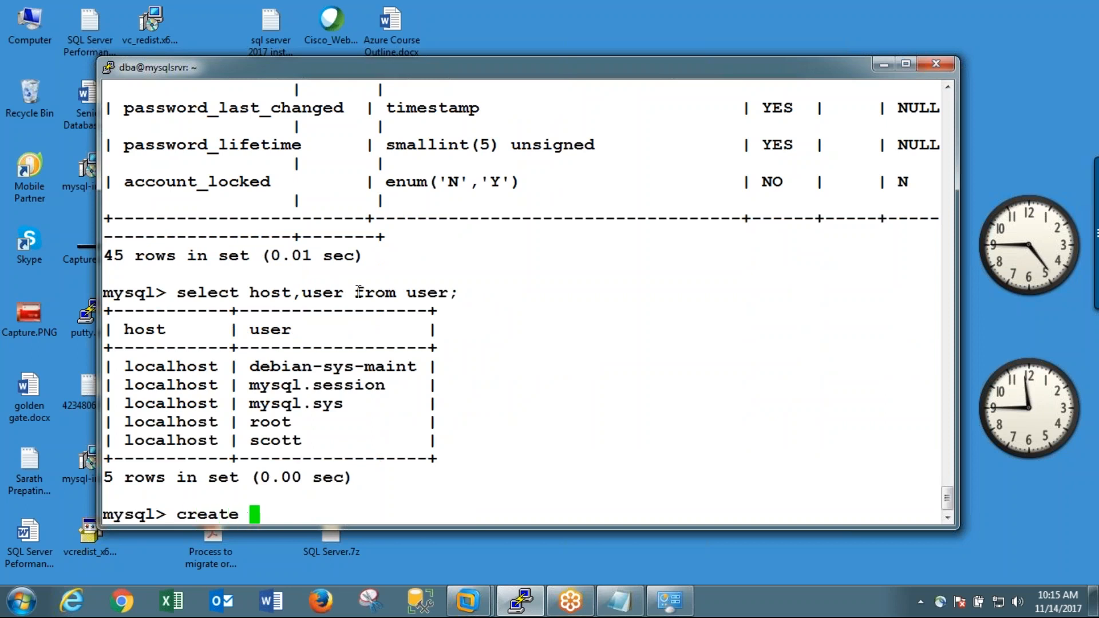
text(user ')
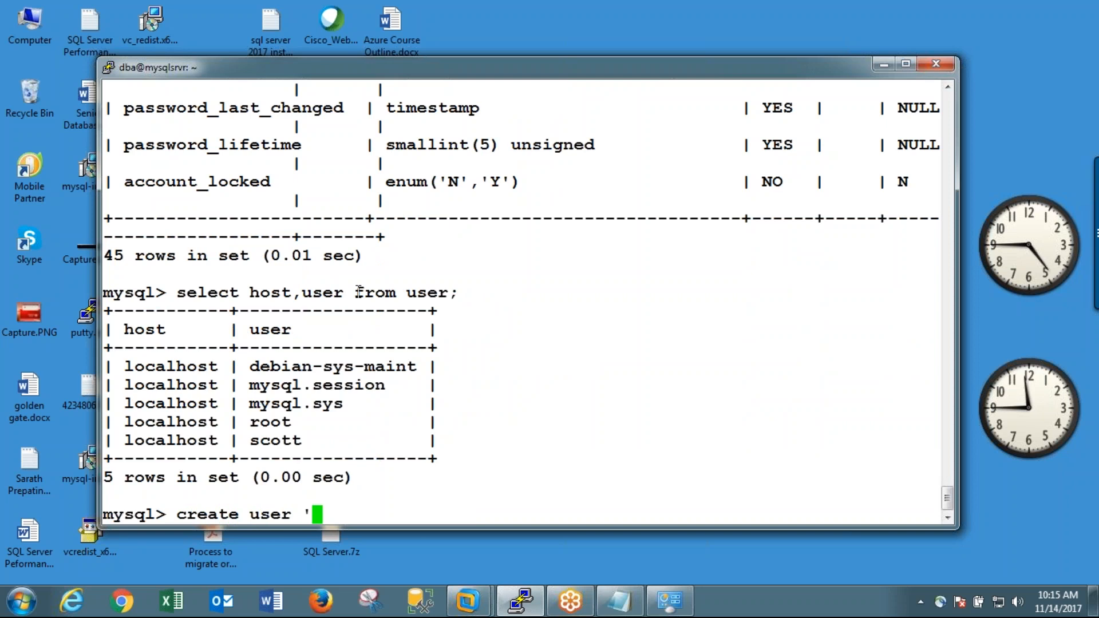
text(sarath'@'localhost' identif)
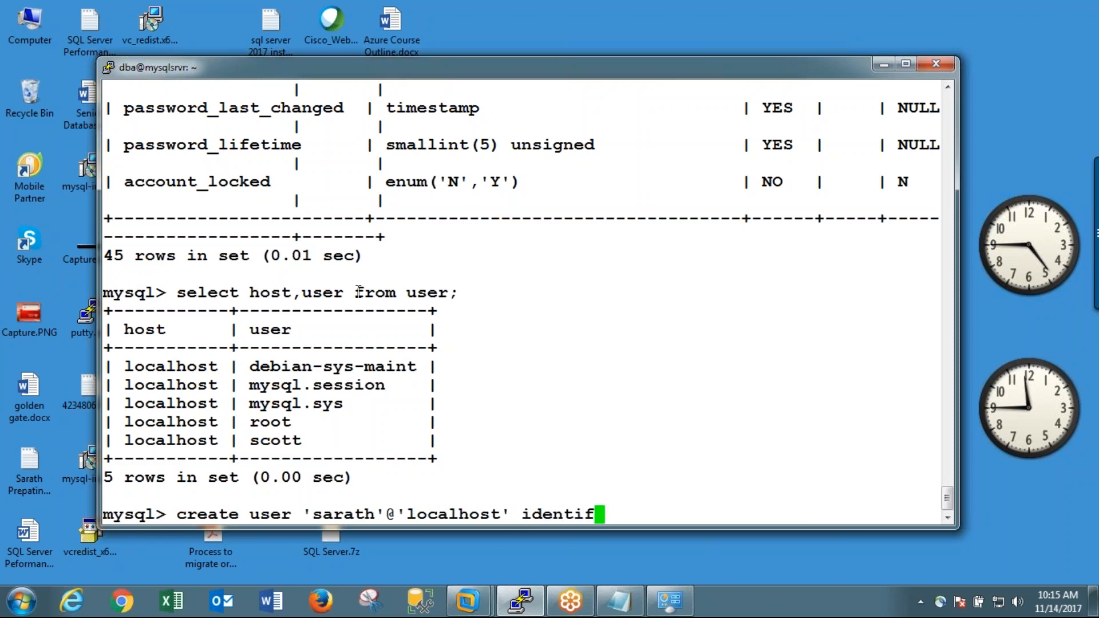
text(ied )
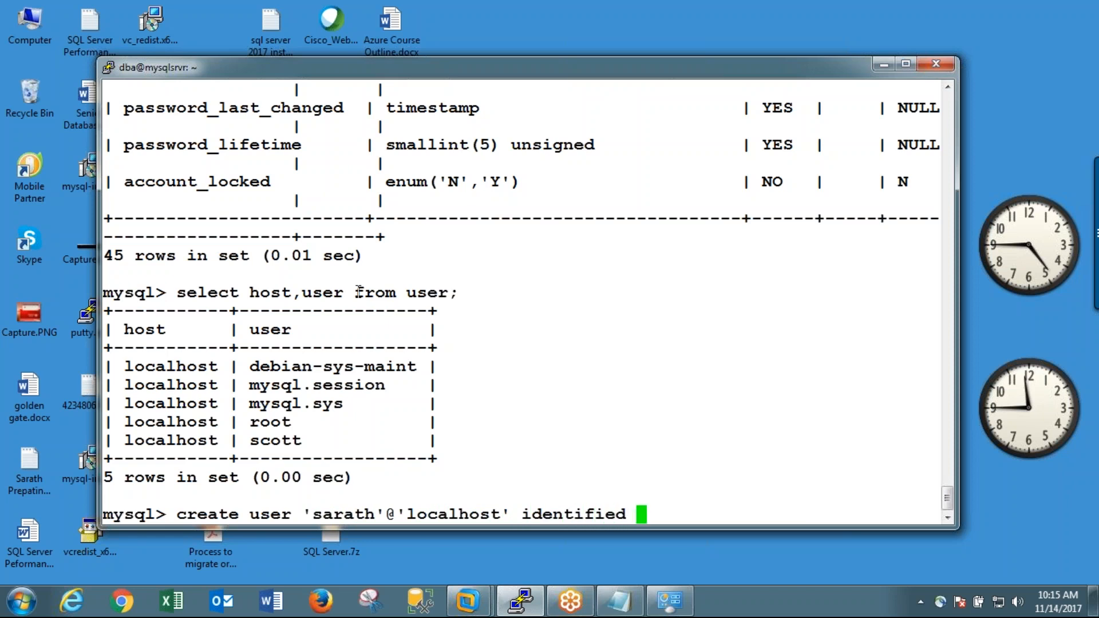
text(by pass)
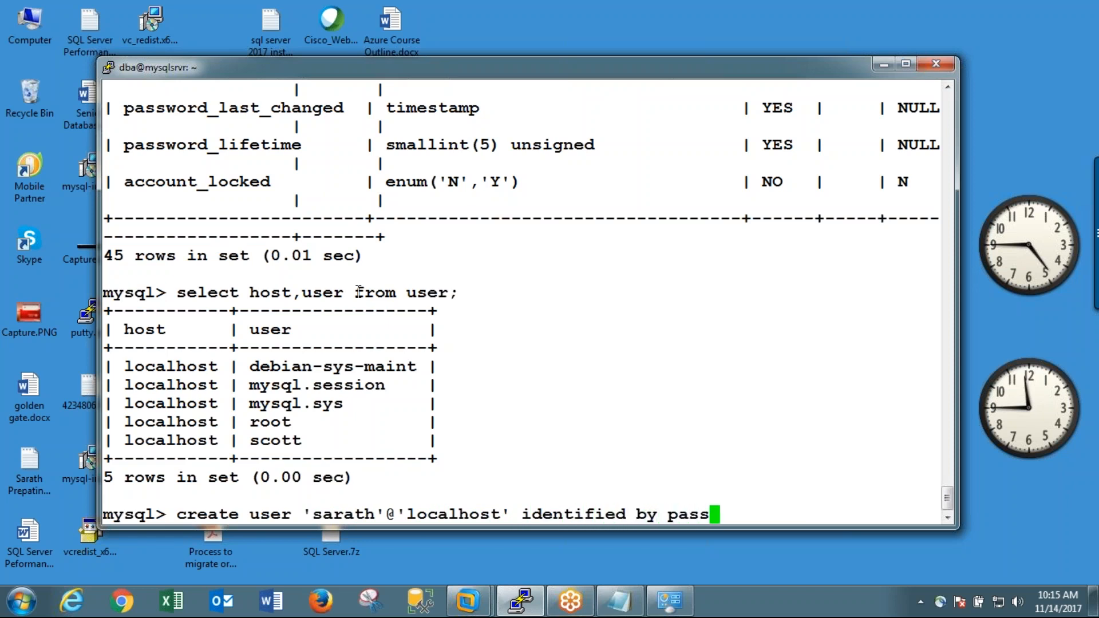
text(word)
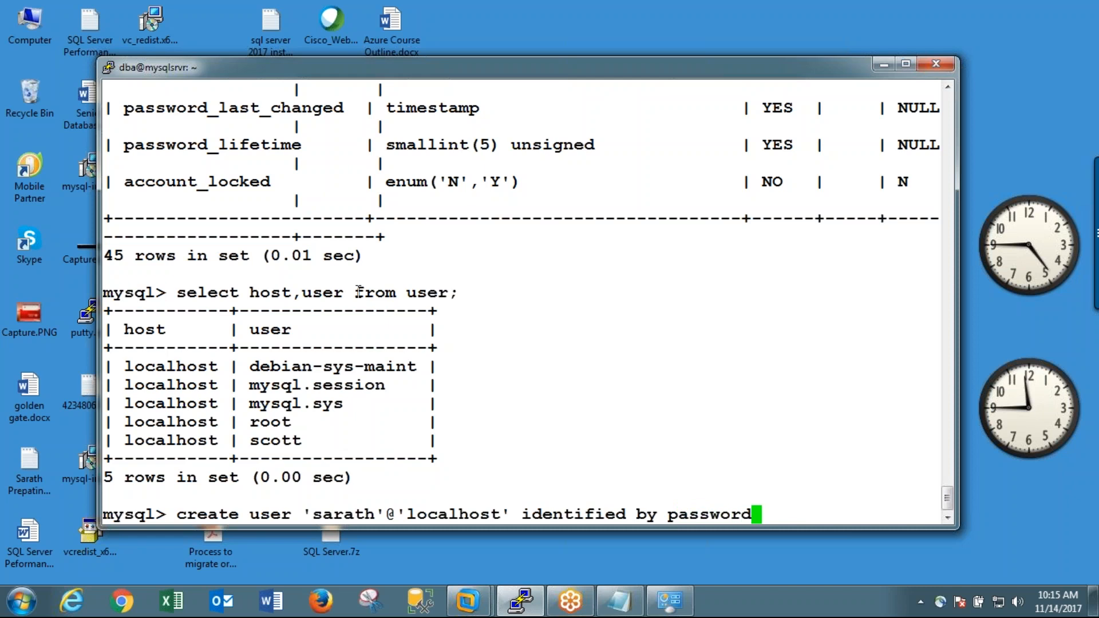
key(BackSpace)
key(BackSpace)
key(BackSpace)
key(BackSpace)
key(BackSpace)
key(BackSpace)
key(BackSpace)
key(BackSpace)
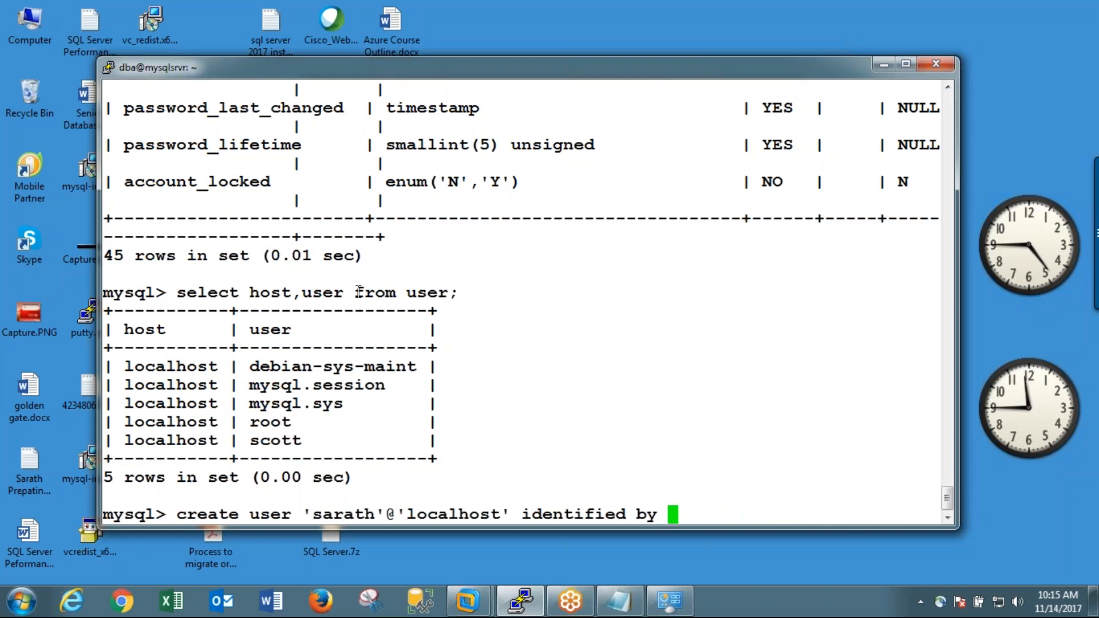
text('pas)
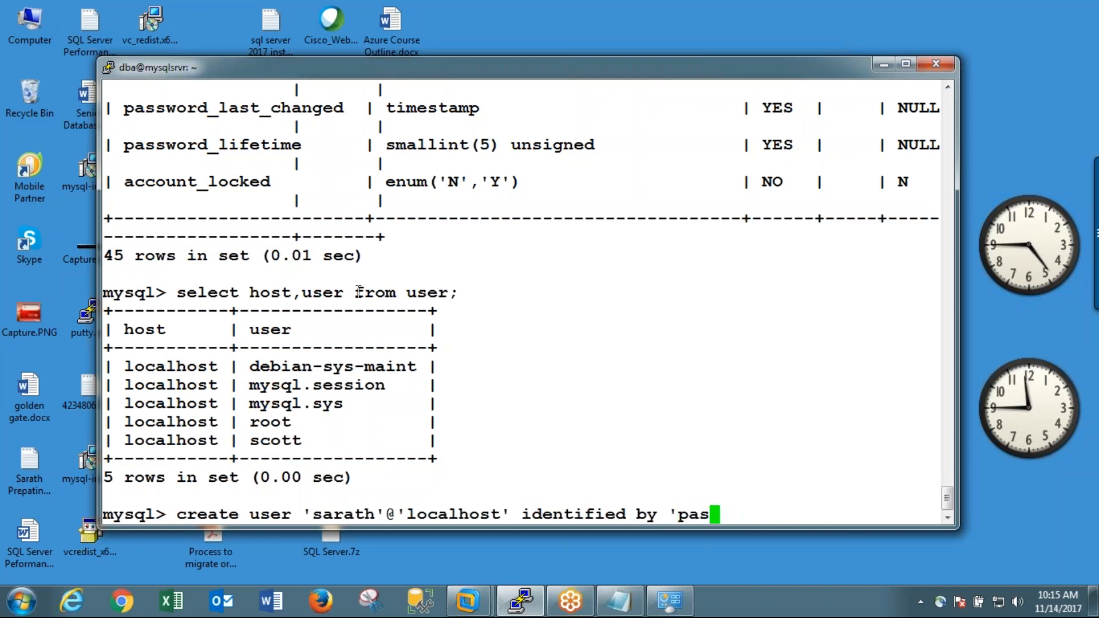
key(BackSpace)
key(BackSpace)
text(wd';)
key(Return)
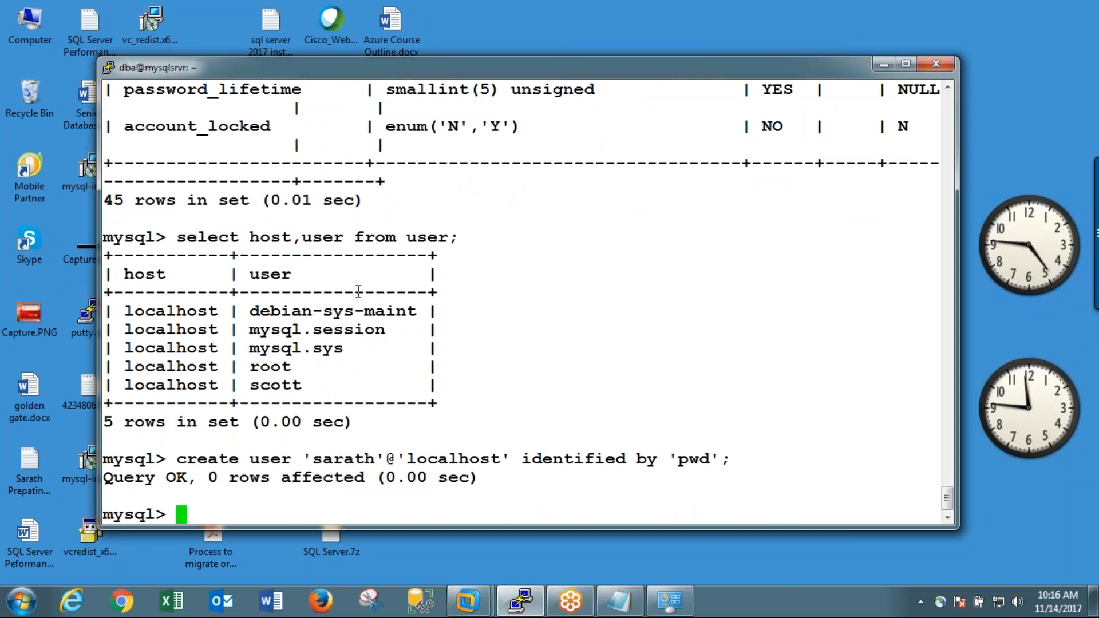
text(ex)
key(BackSpace)
key(BackSpace)
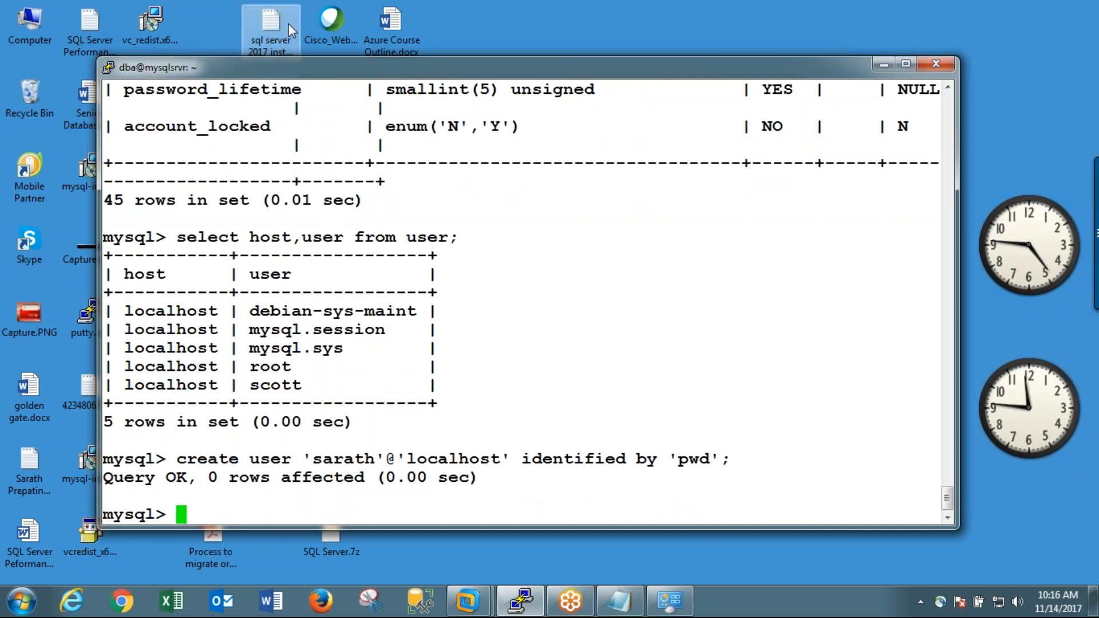
Step: Open a duplicate of the current PuTTY session and move its window beside the first one
right_click(442, 67)
click(506, 262)
drag(556, 119, 827, 98)
Step: Log in to the duplicated session as dba with the account password
text(r)
key(BackSpace)
text(dba)
key(Return)
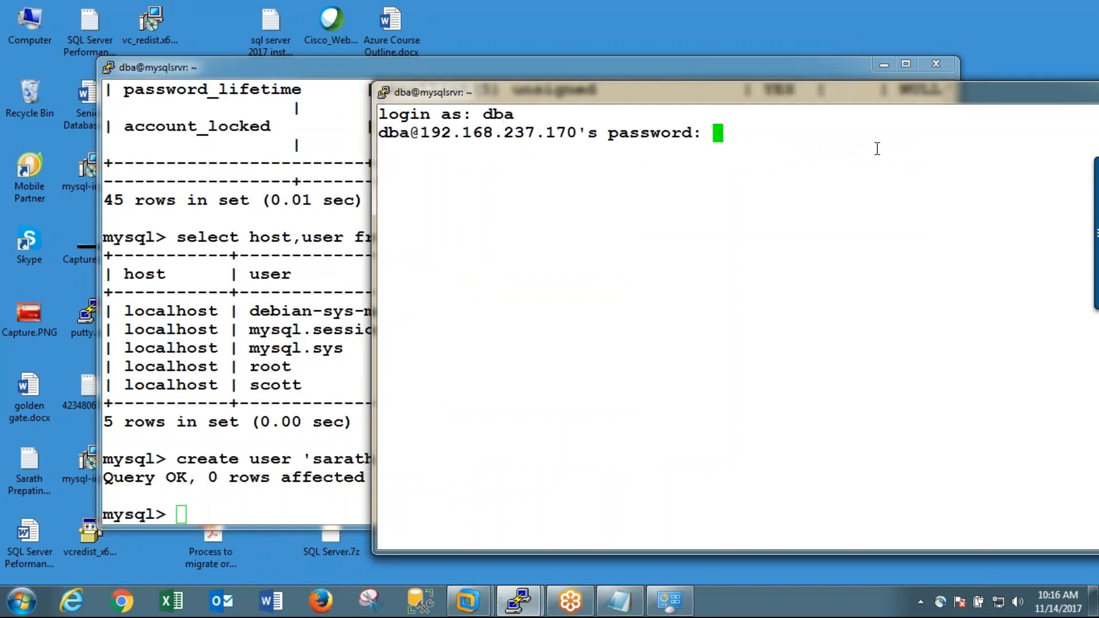
key(Return)
Step: Start the mysql client with -u and -p as the newly created user, entering that user's password
text(mysql)
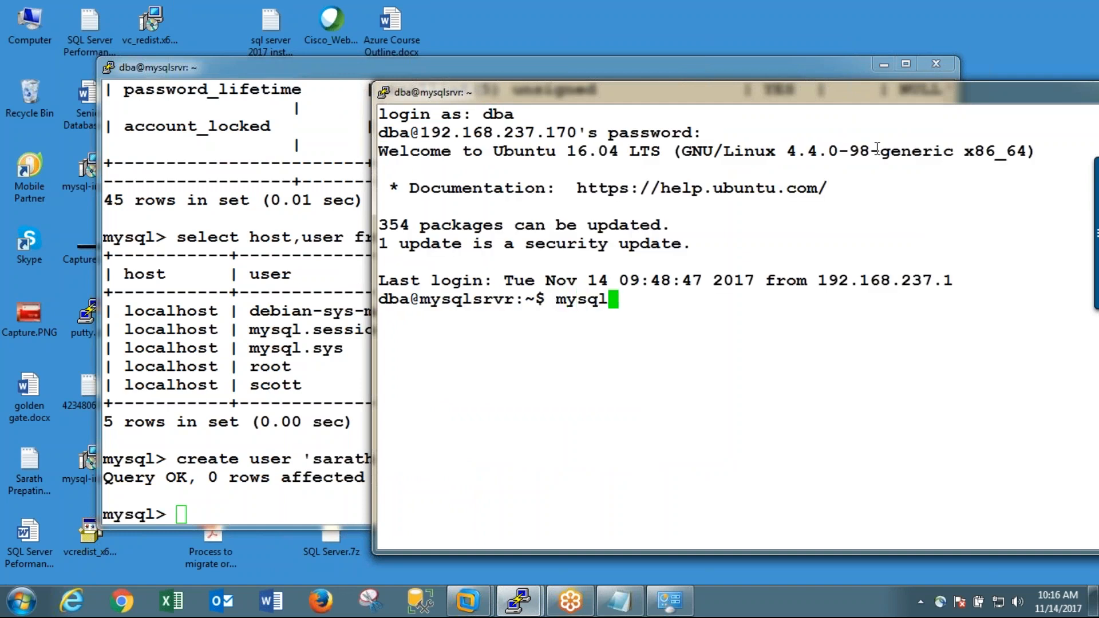
text( -u sarath -p)
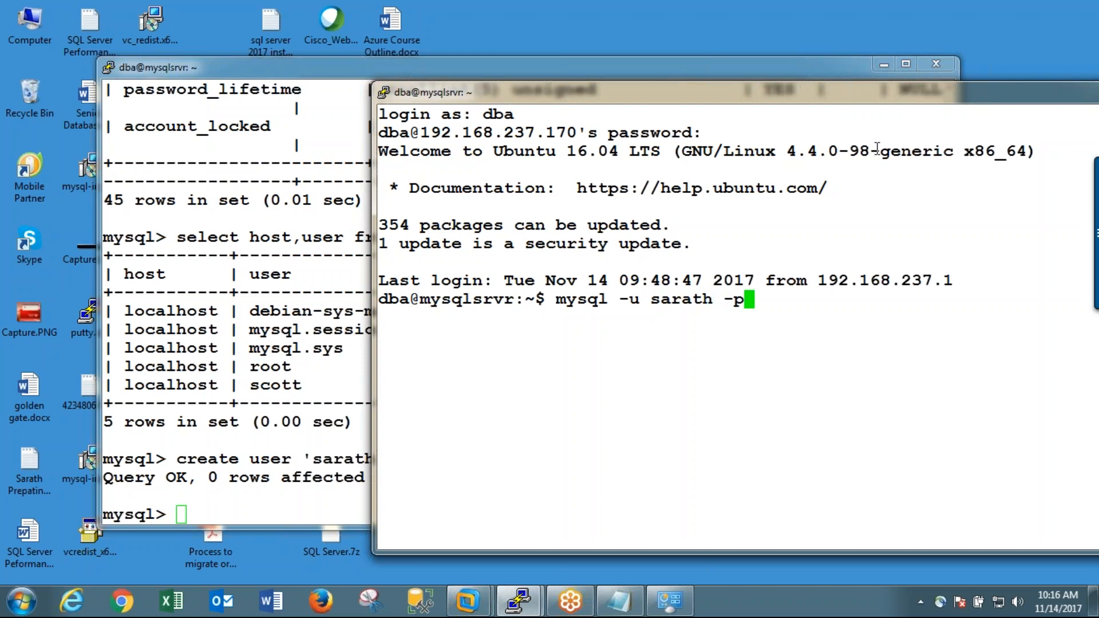
key(Return)
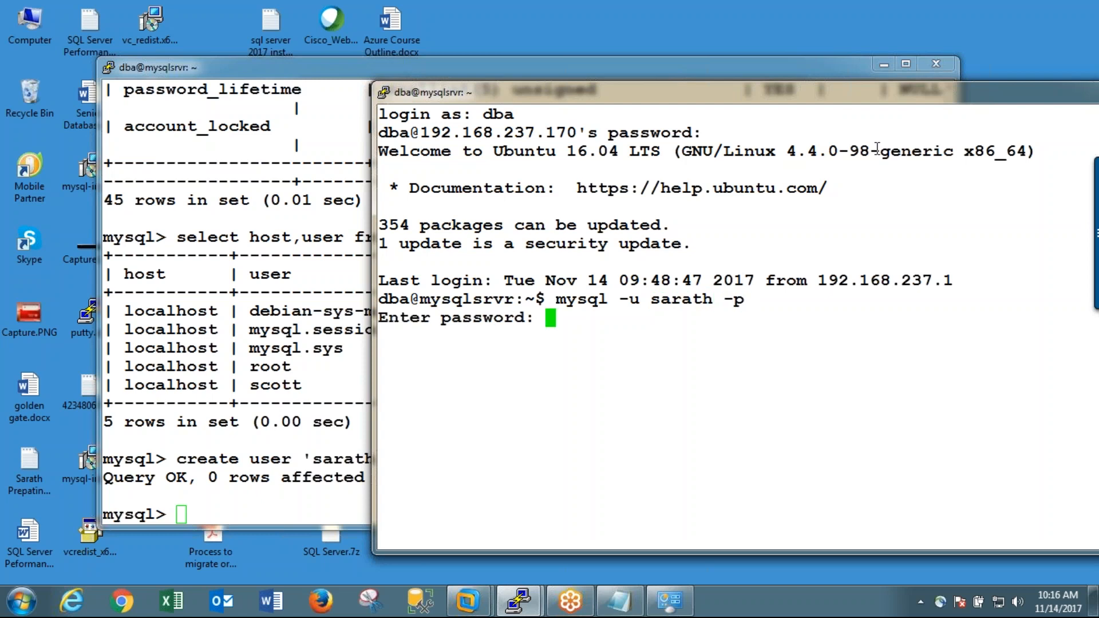
key(Return)
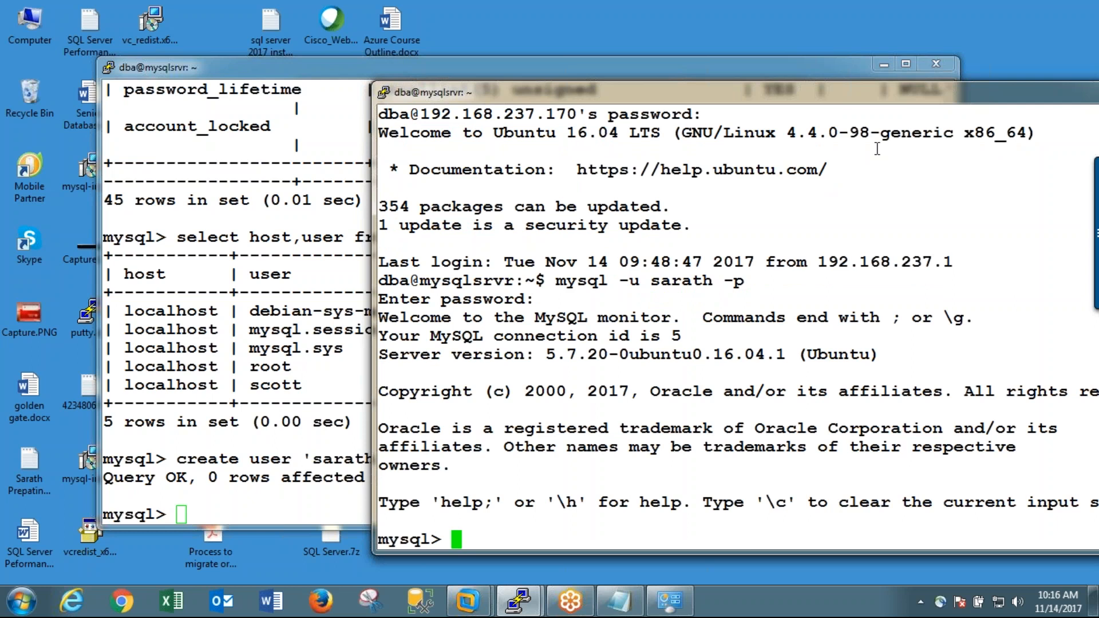
Step: Try to create a database named after the new user
text(create database )
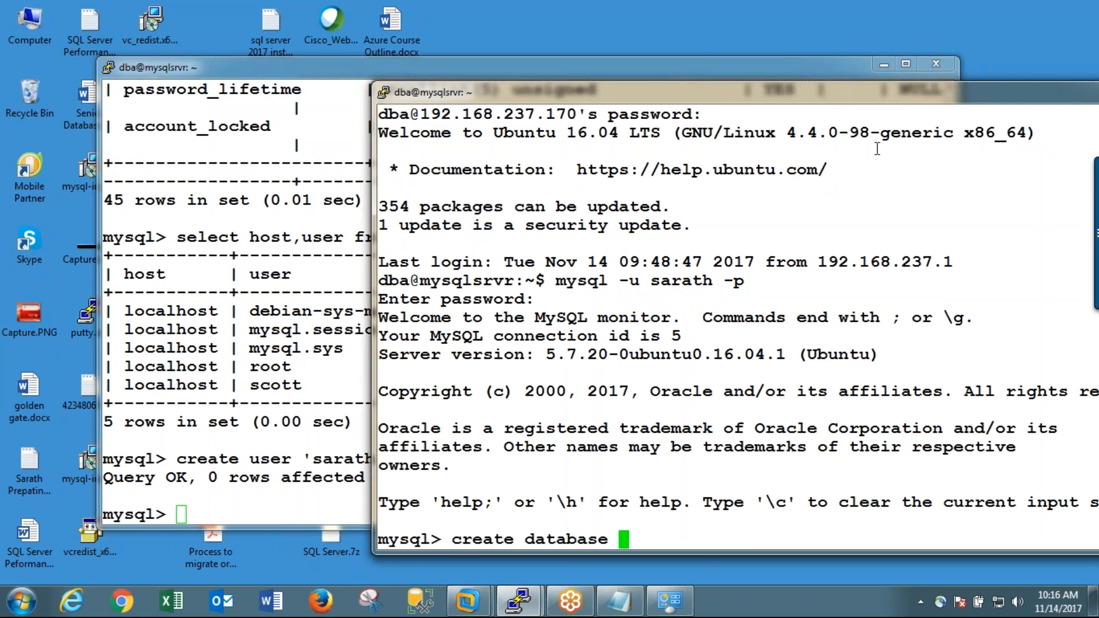
text(sarath;)
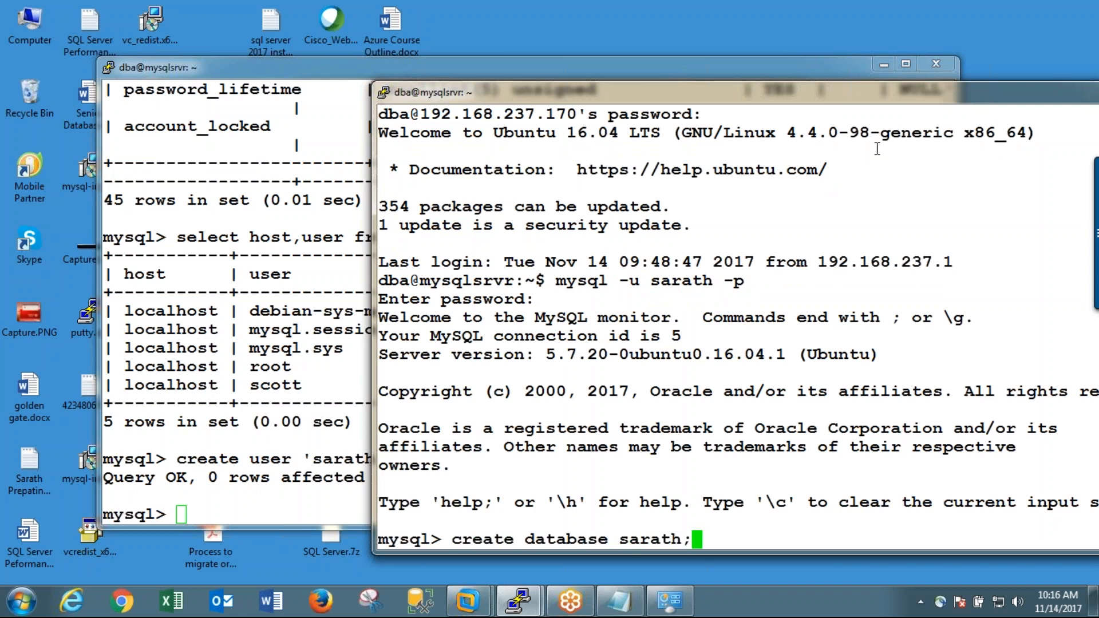
key(Return)
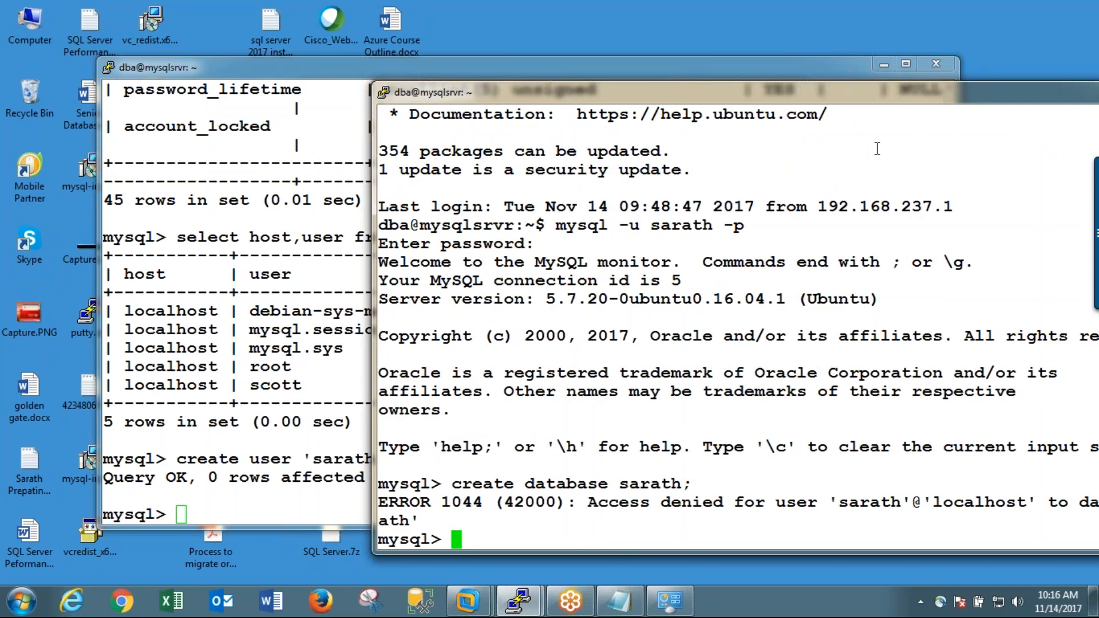
Step: List the databases accessible to the new user
text(use)
key(BackSpace)
key(BackSpace)
key(BackSpace)
text(show )
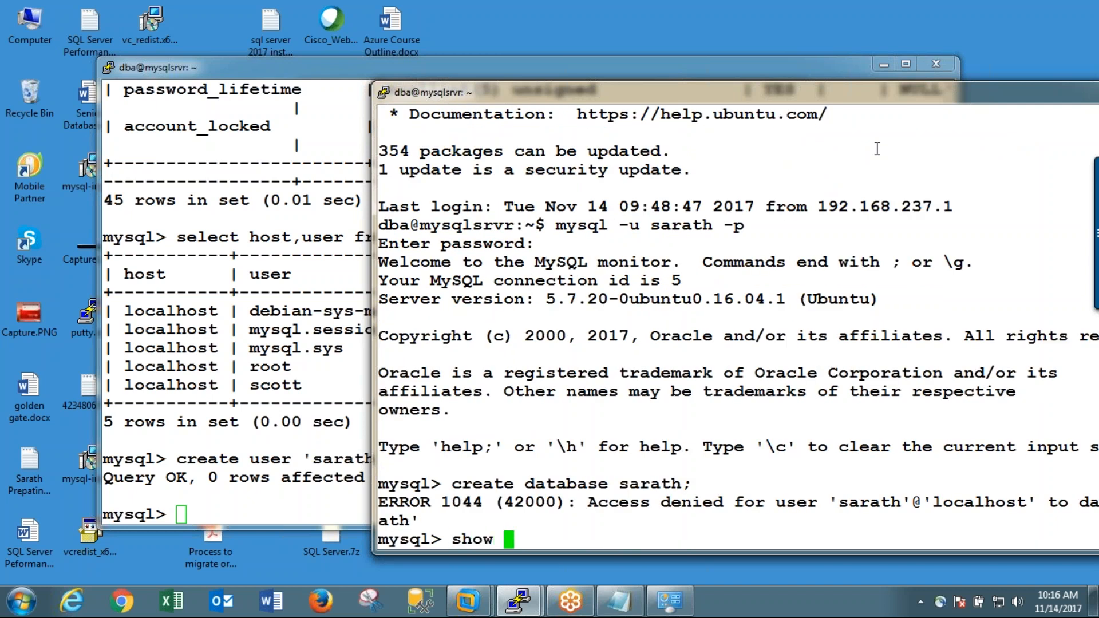
text(databases;)
key(Return)
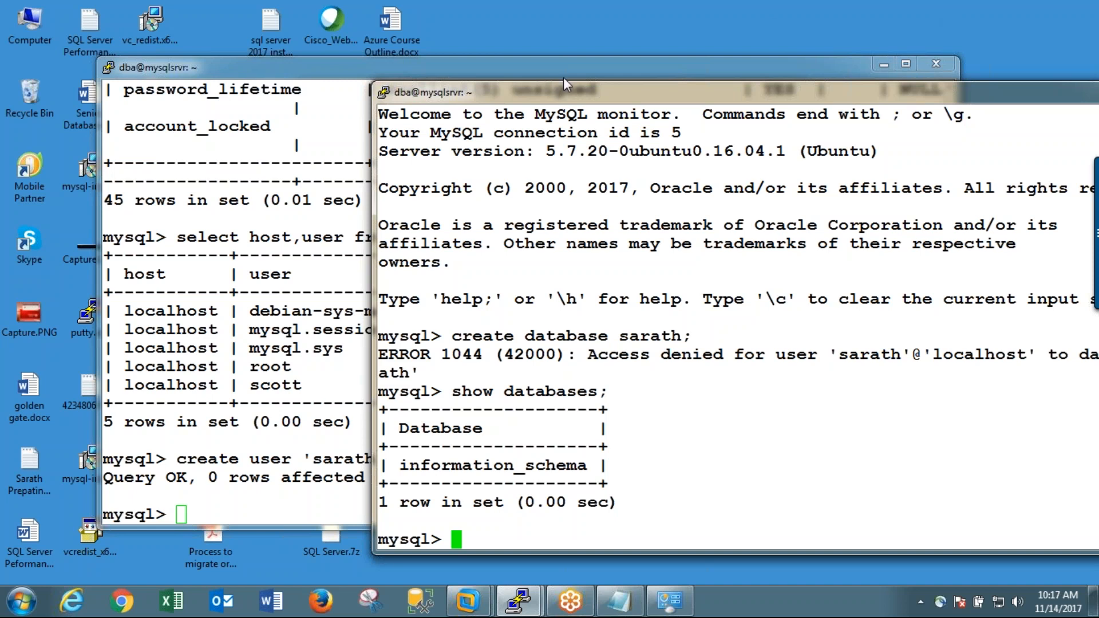
Step: List all databases on the server from the original MySQL session that created the user
click(308, 293)
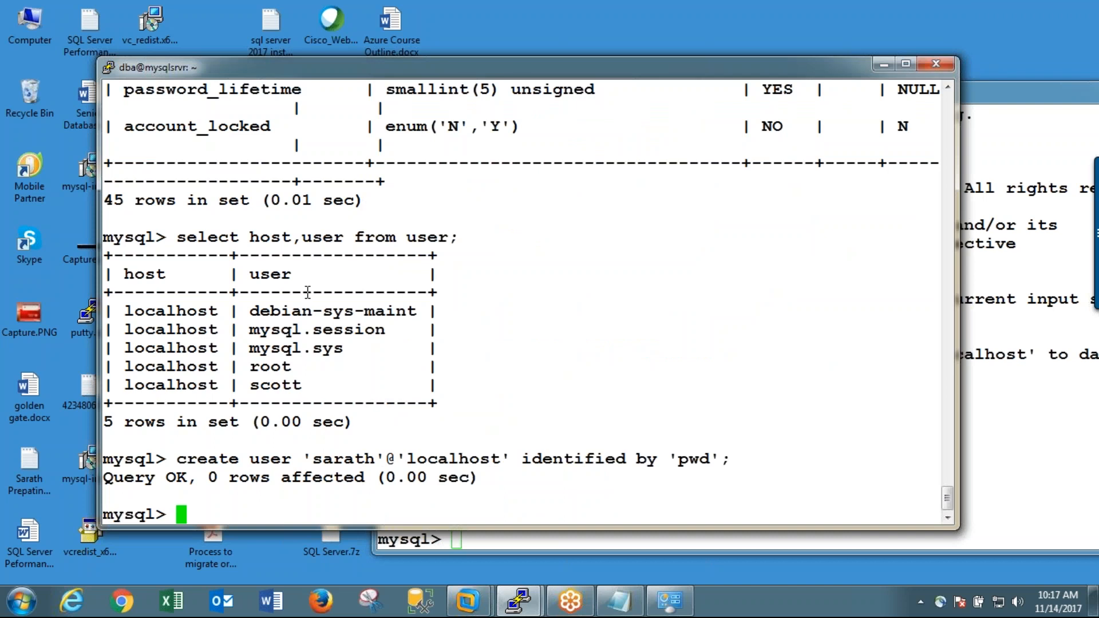
text(show )
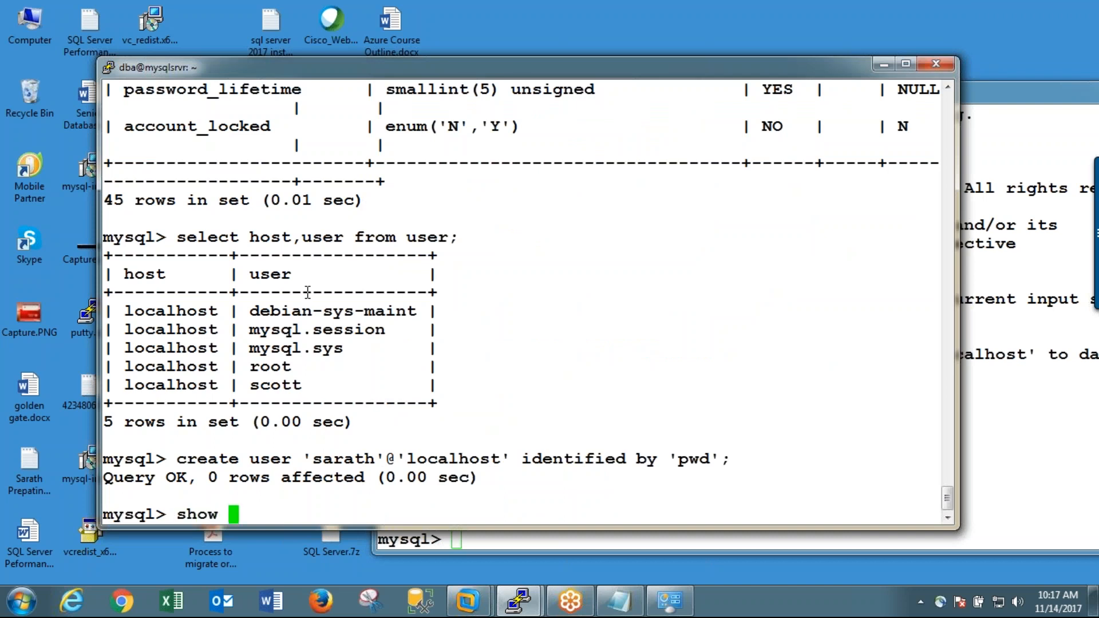
text(databases;)
key(Return)
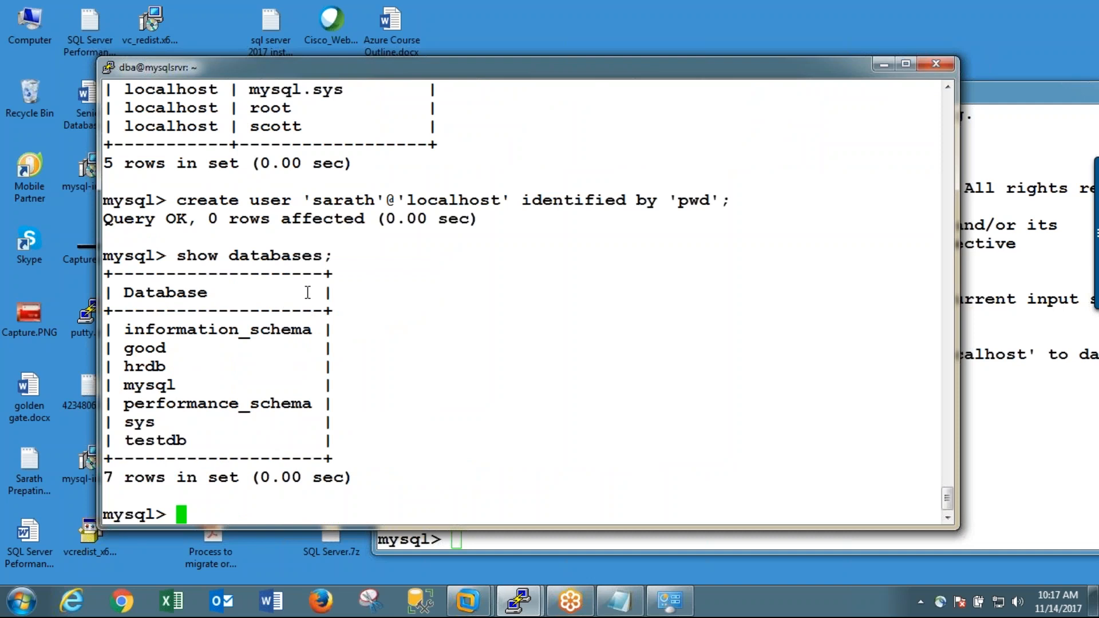
Step: Grant all privileges on hrdb.* to the newly created user at localhost
text(gran)
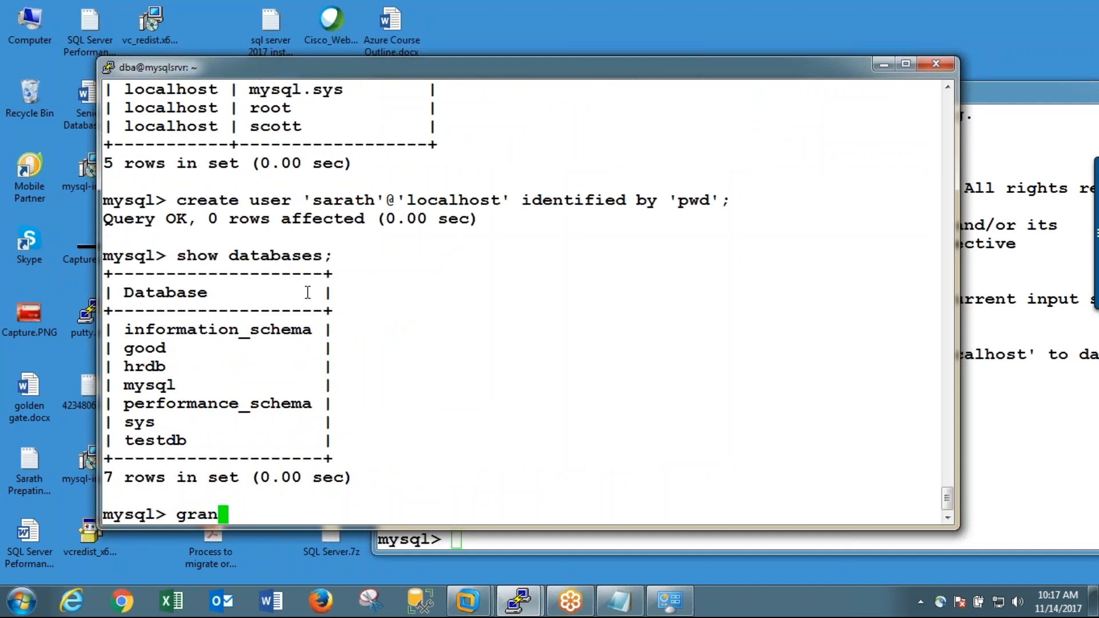
text(t all pro)
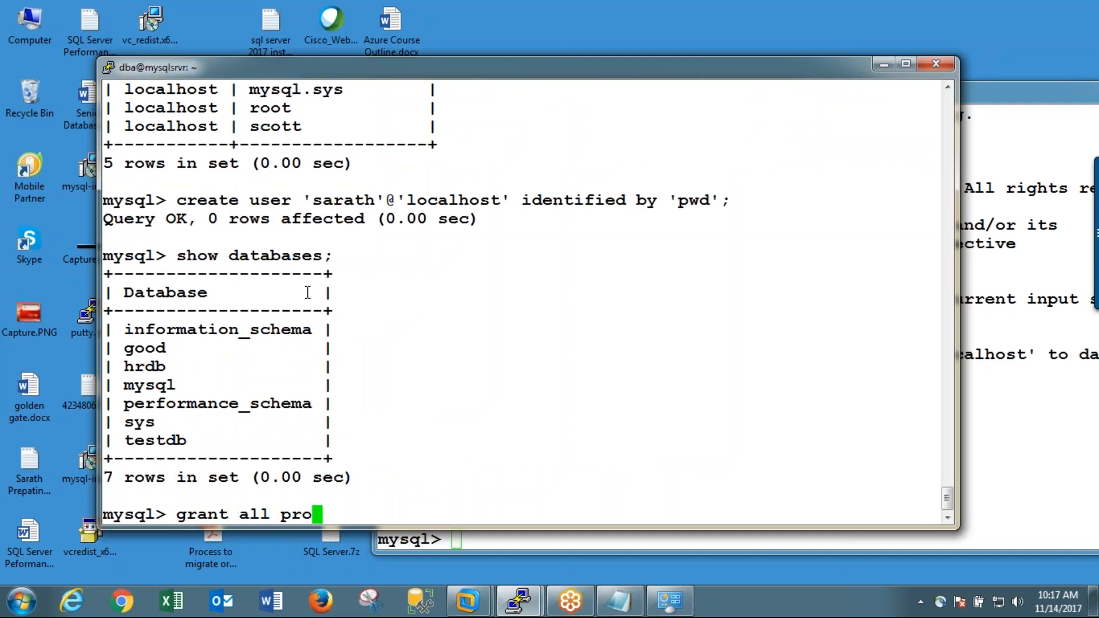
key(BackSpace)
text(ivileges)
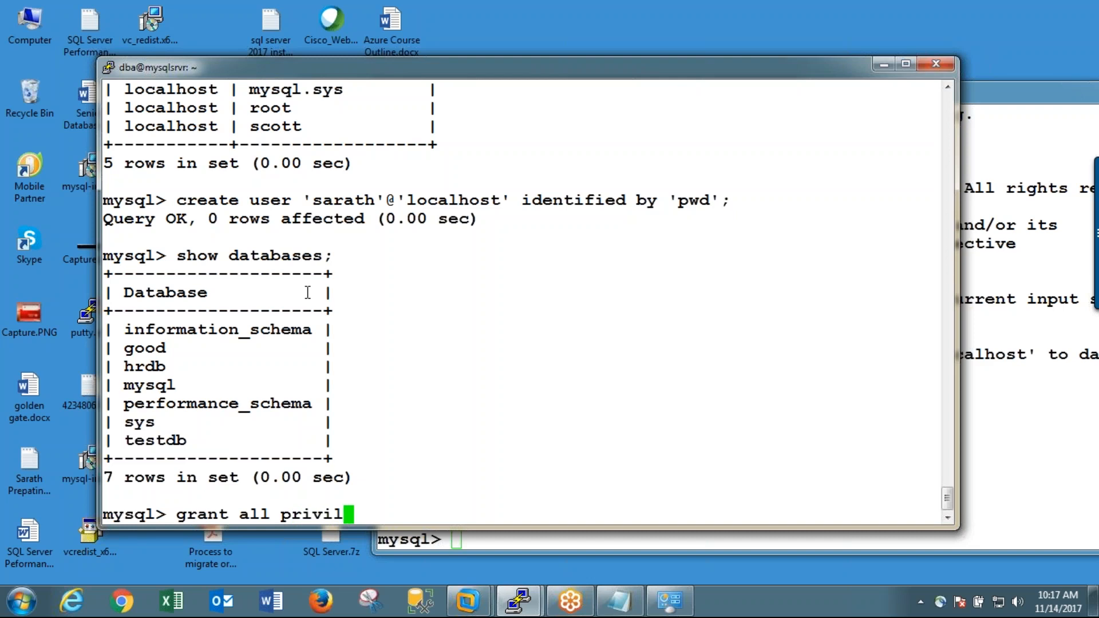
text( on hrdb)
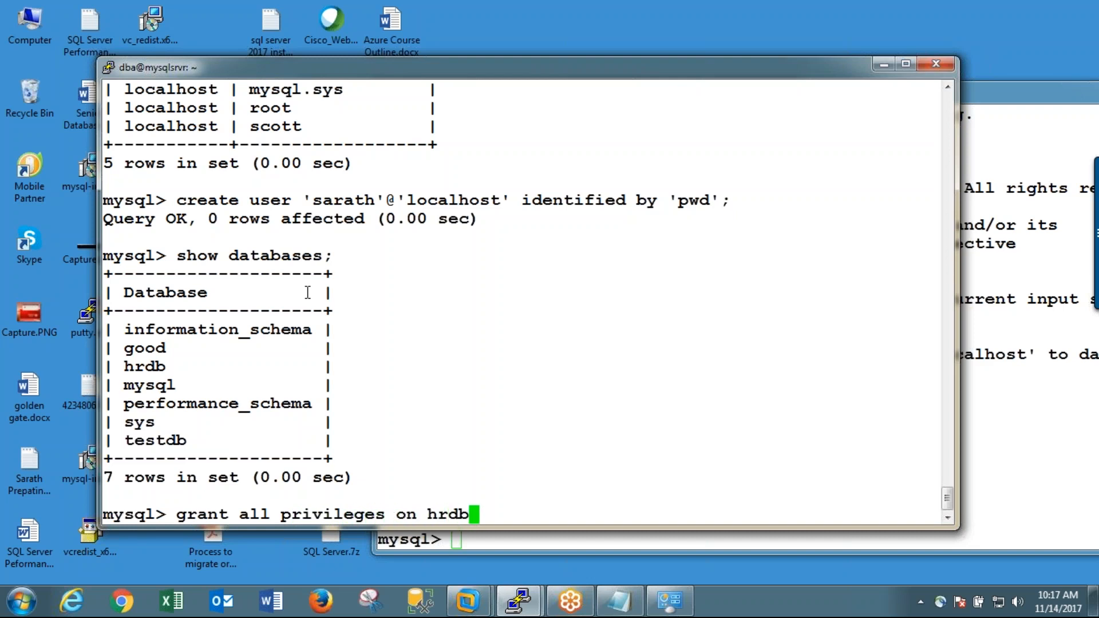
text(.* to 'sarath)
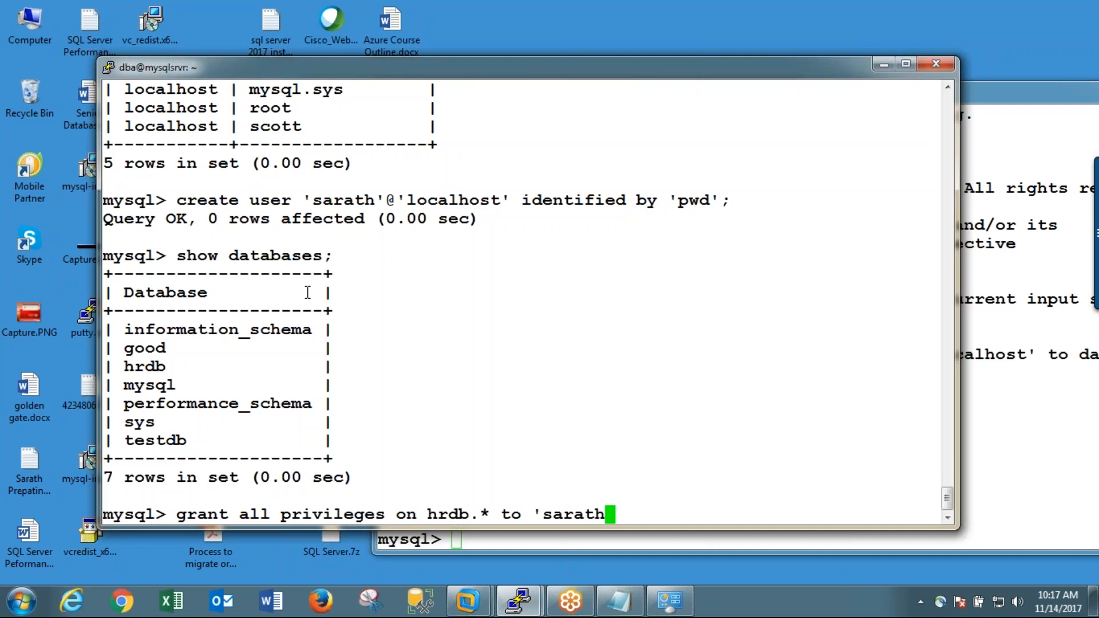
text('@'lo)
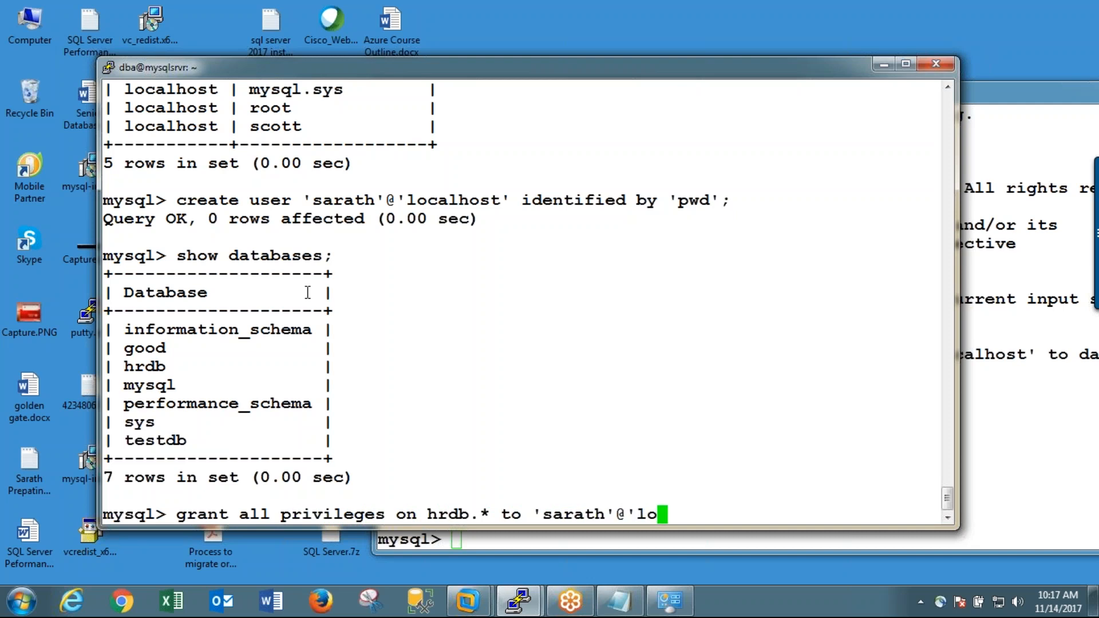
text(calhost';)
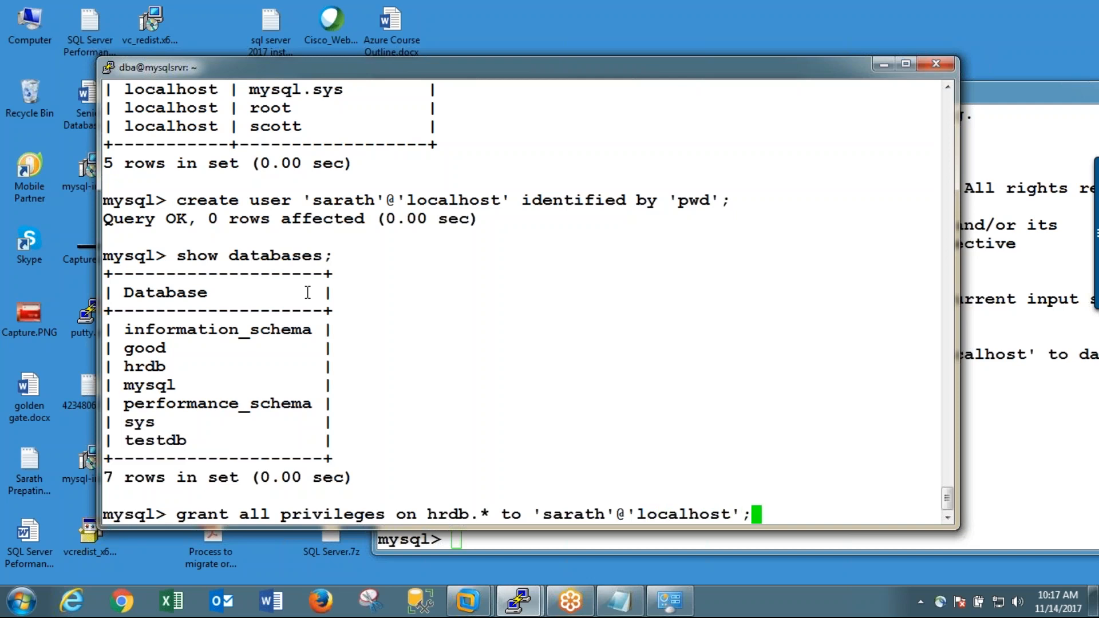
key(Return)
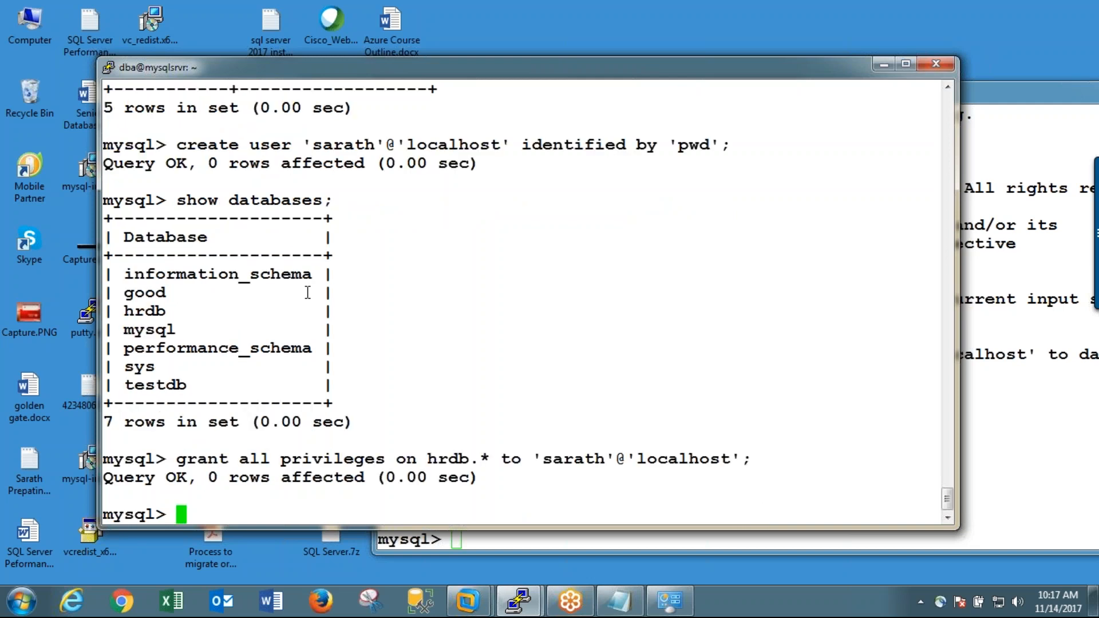
Step: List the databases again in the second session, logged in as the new user
click(1011, 369)
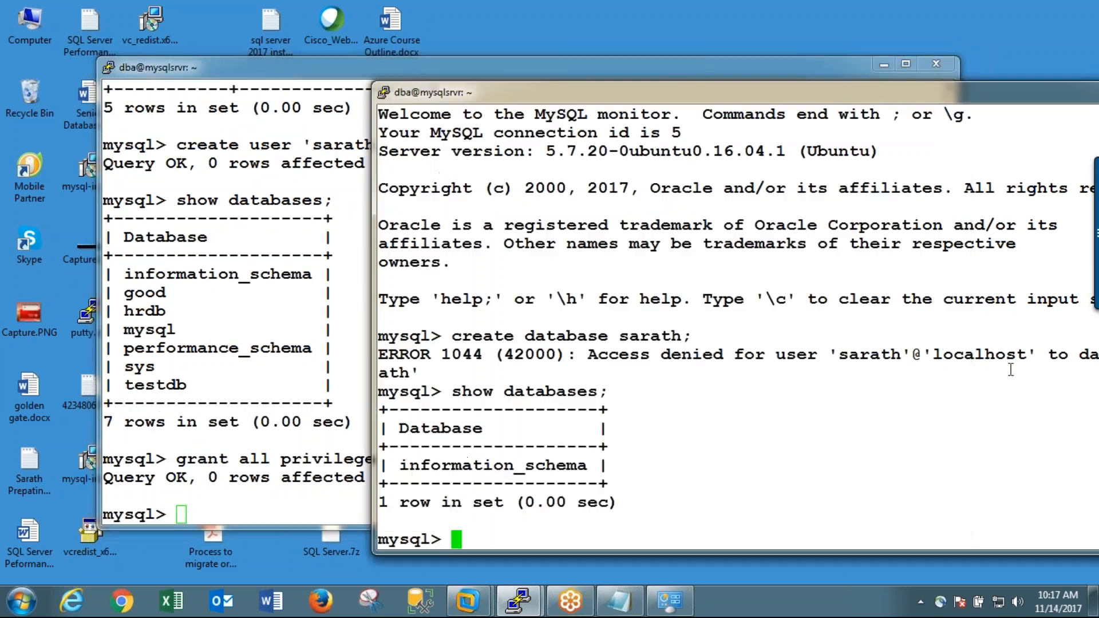
text(show databa)
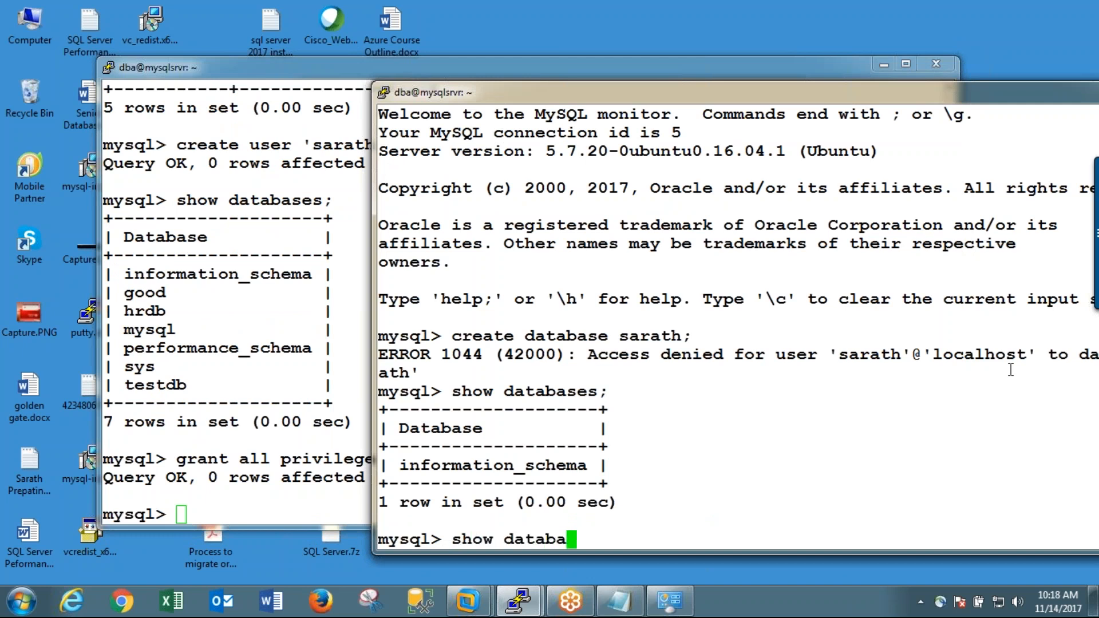
text(ses;)
key(Return)
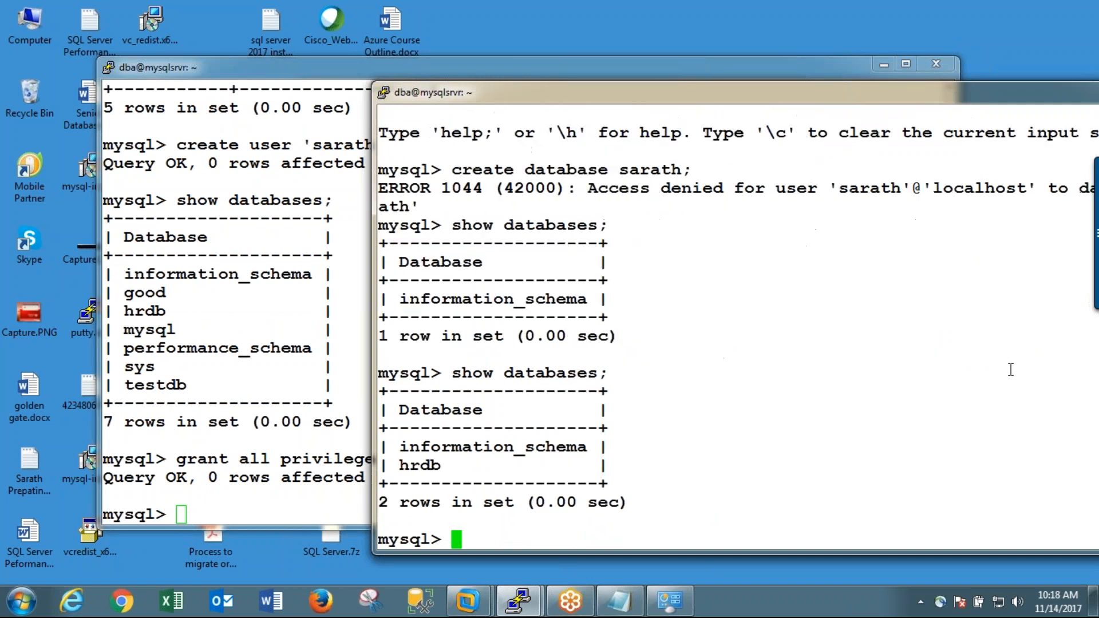
Step: Switch the new user's session to the hrdb database
text(user)
key(BackSpace)
key(BackSpace)
text(hrdb;)
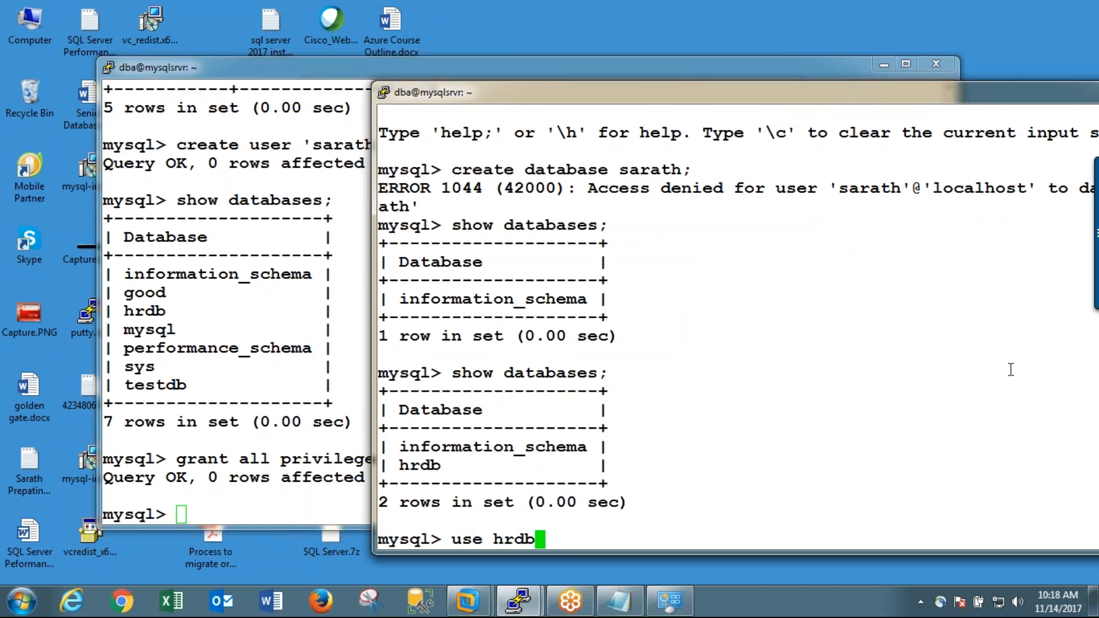
key(Return)
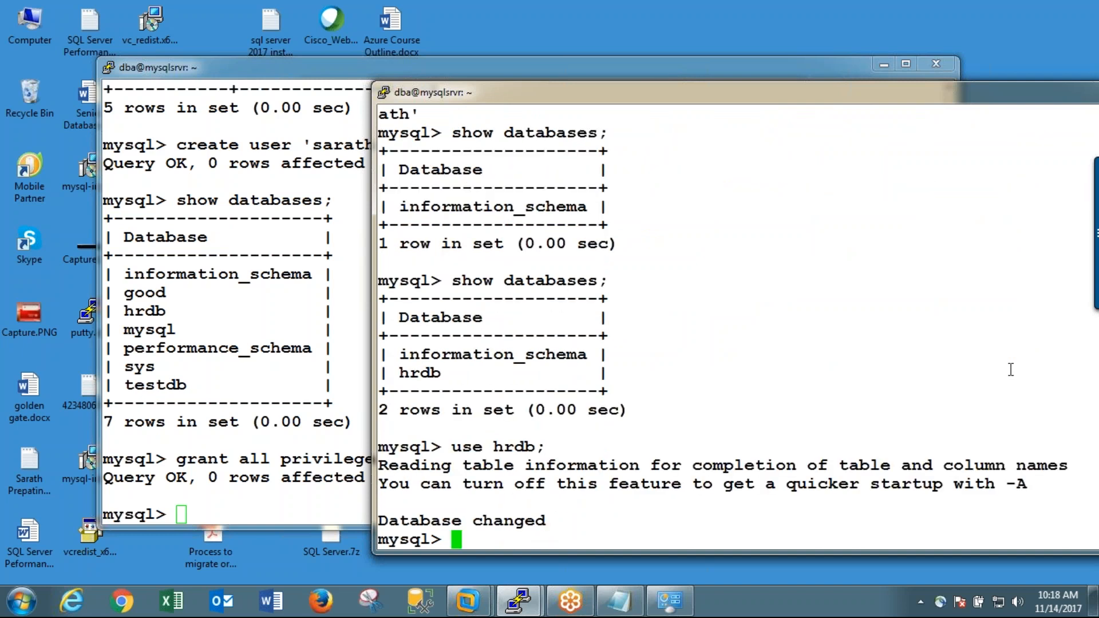
Step: List the tables in the hrdb database
text(show tables;)
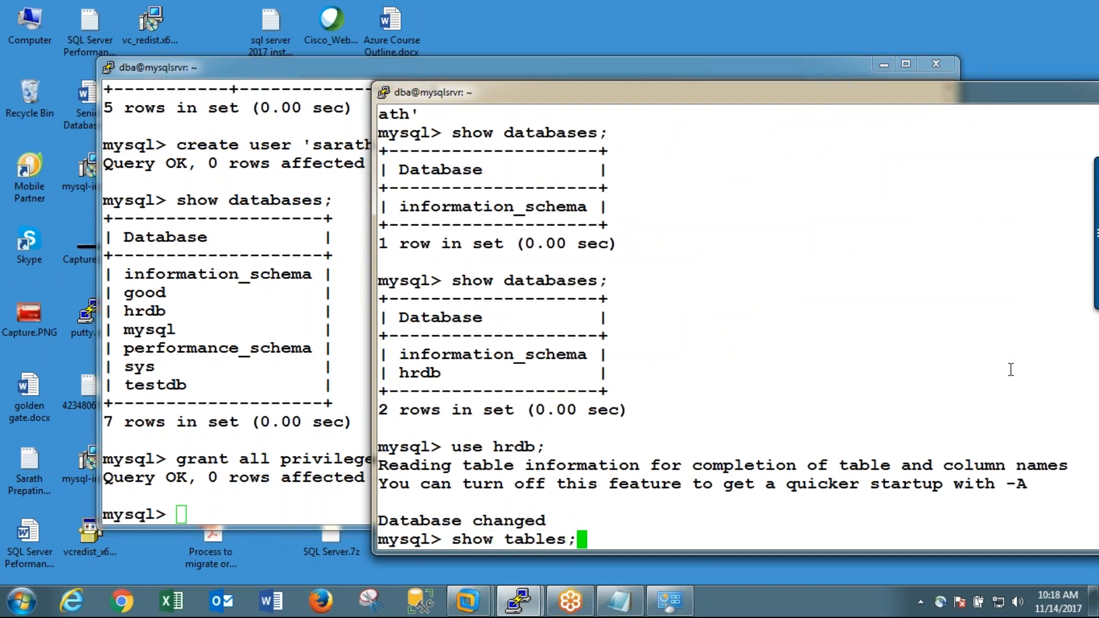
key(Return)
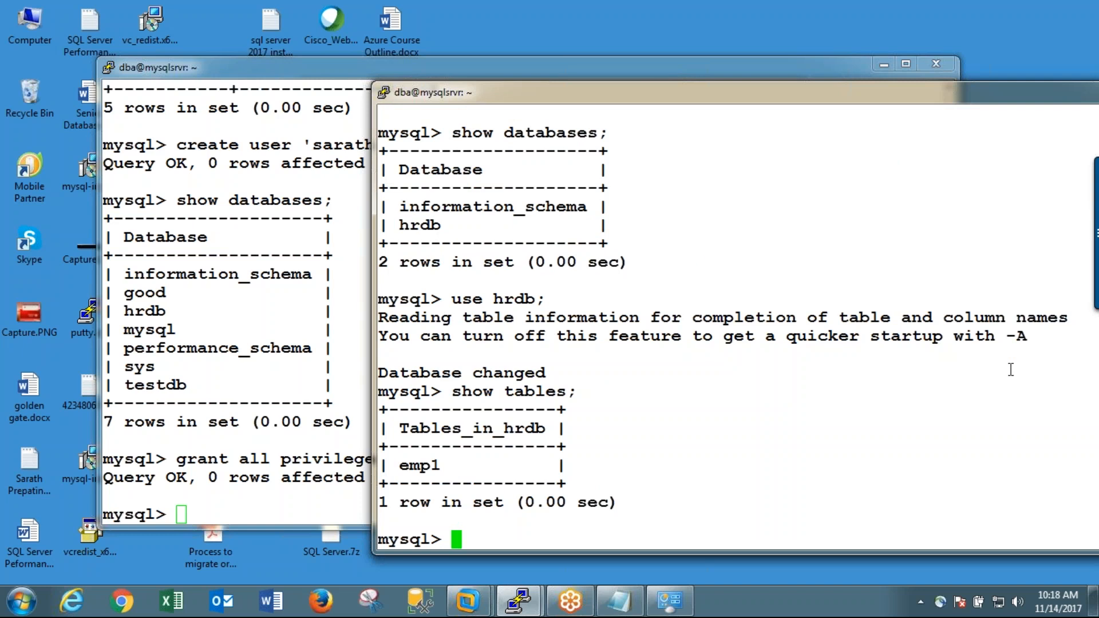
Step: Query all rows and columns of the emp1 table
text(select * from emp1)
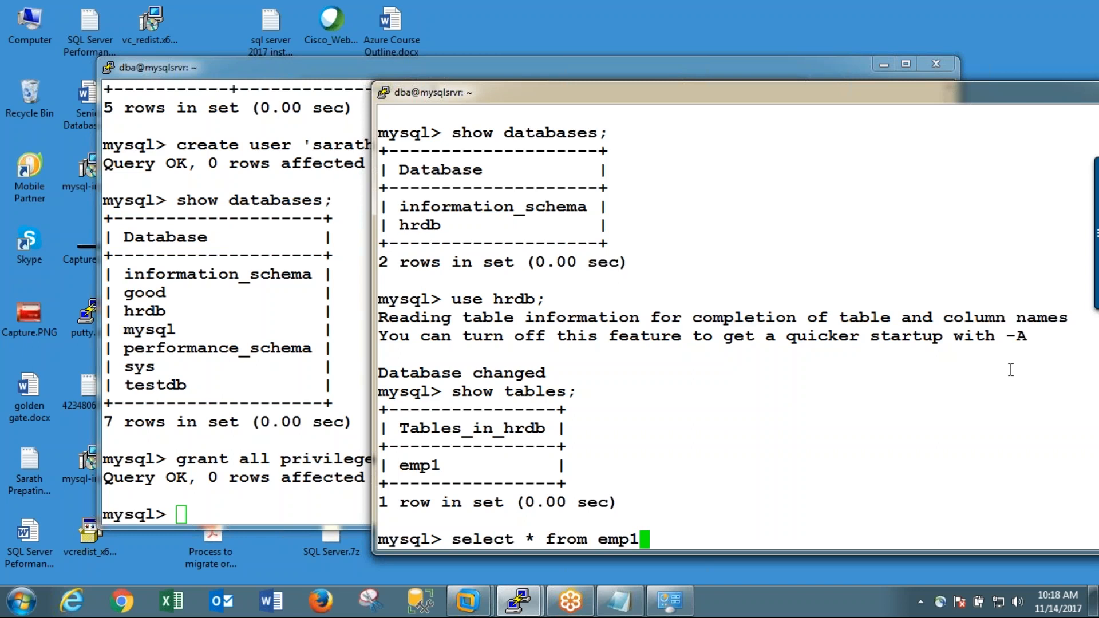
text(;)
key(Return)
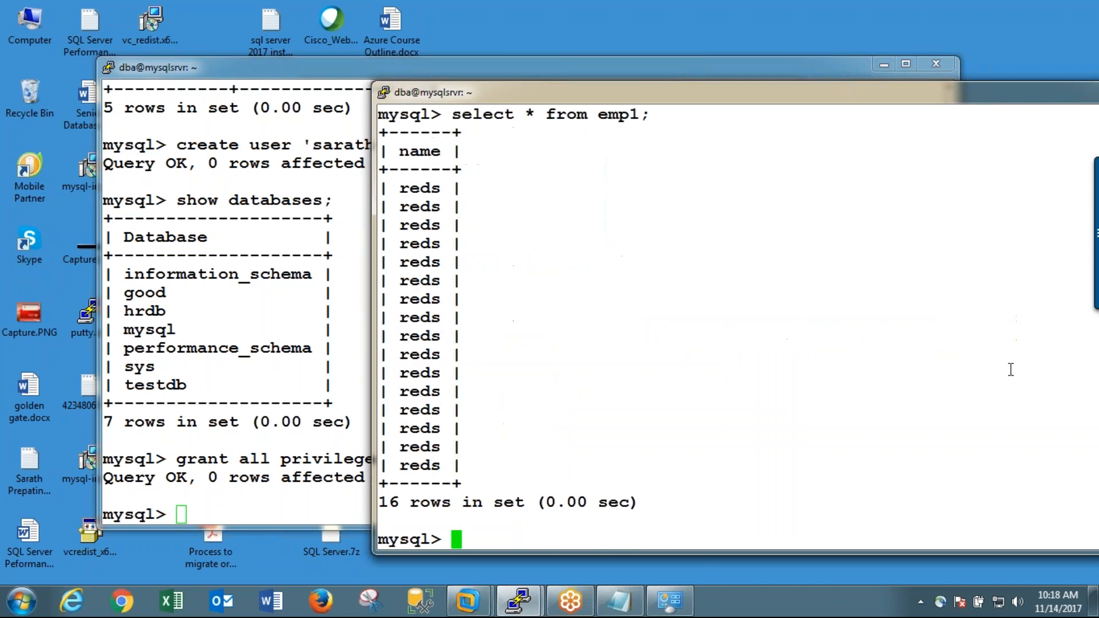
Step: Truncate the emp1 table in hrdb as the new user
text(truncaate)
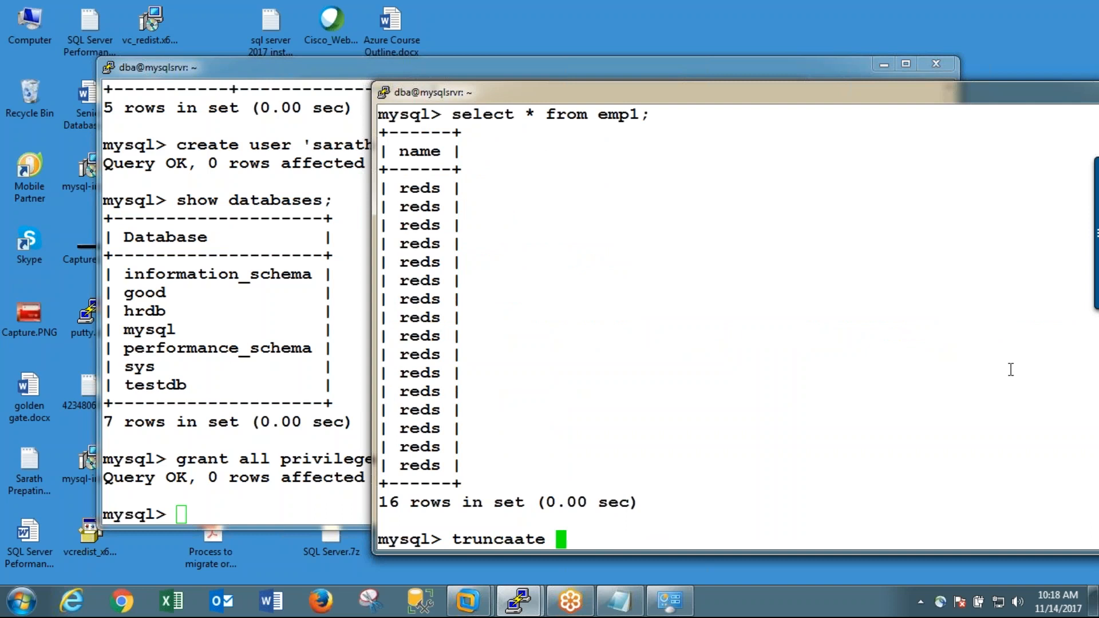
key(BackSpace)
key(BackSpace)
key(BackSpace)
text(ate)
key(BackSpace)
key(BackSpace)
key(BackSpace)
text(te emp1)
key(BackSpace)
key(BackSpace)
key(BackSpace)
key(BackSpace)
key(BackSpace)
text(table emp1;)
key(Return)
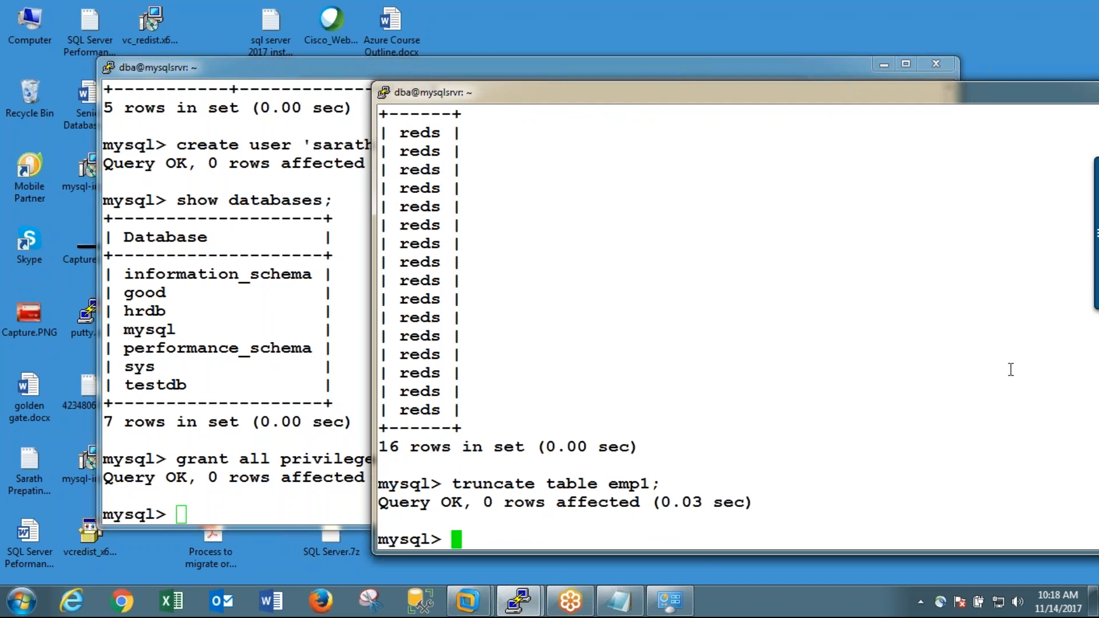
Step: Select everything from emp1 again to check the table's contents after truncating it
text(select)
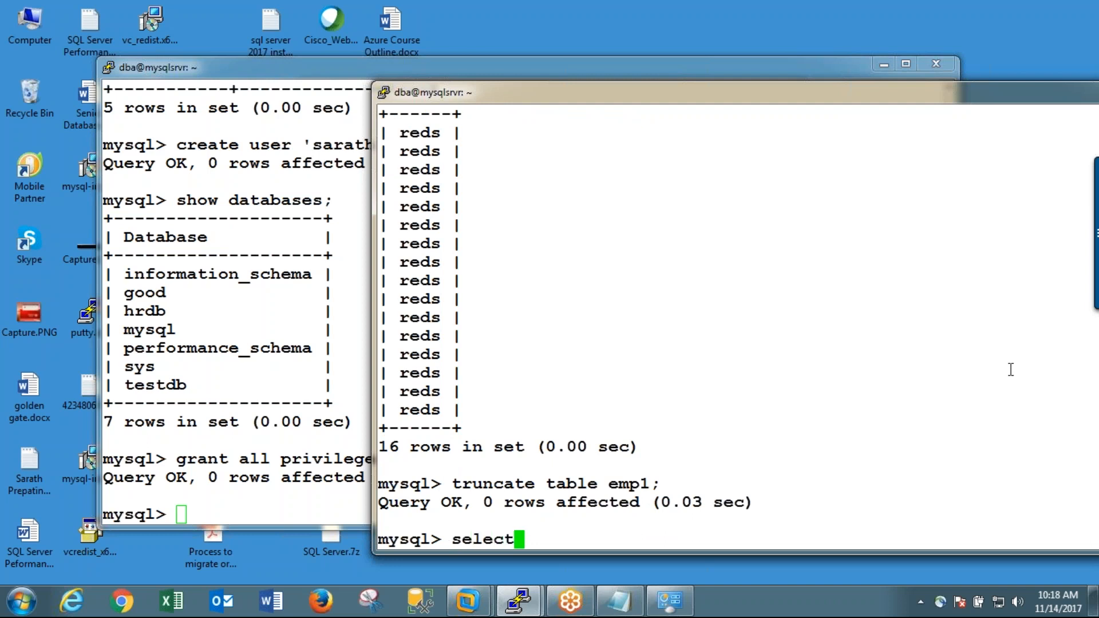
text( * from emp1;)
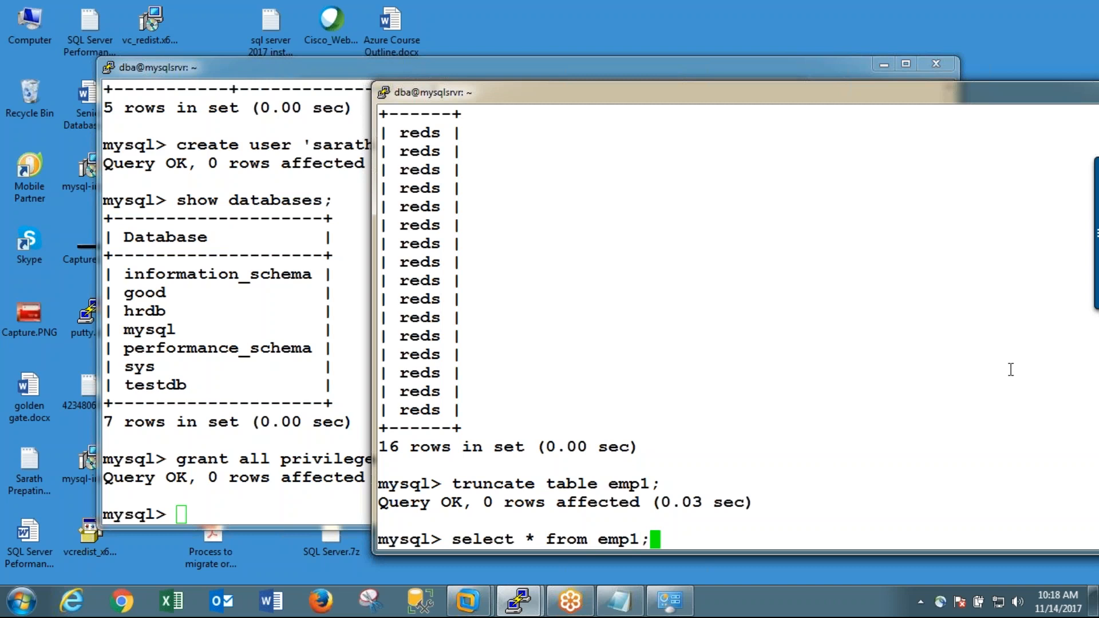
key(Return)
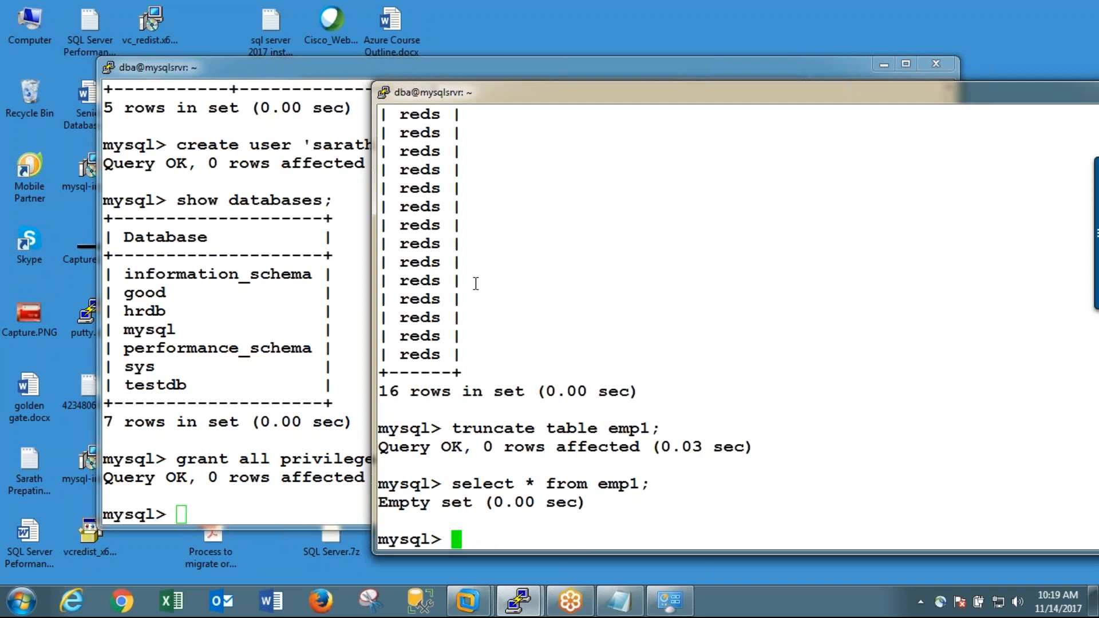
Step: Create a table named emp with the columns name char(30) and city varchar(30)
text(create)
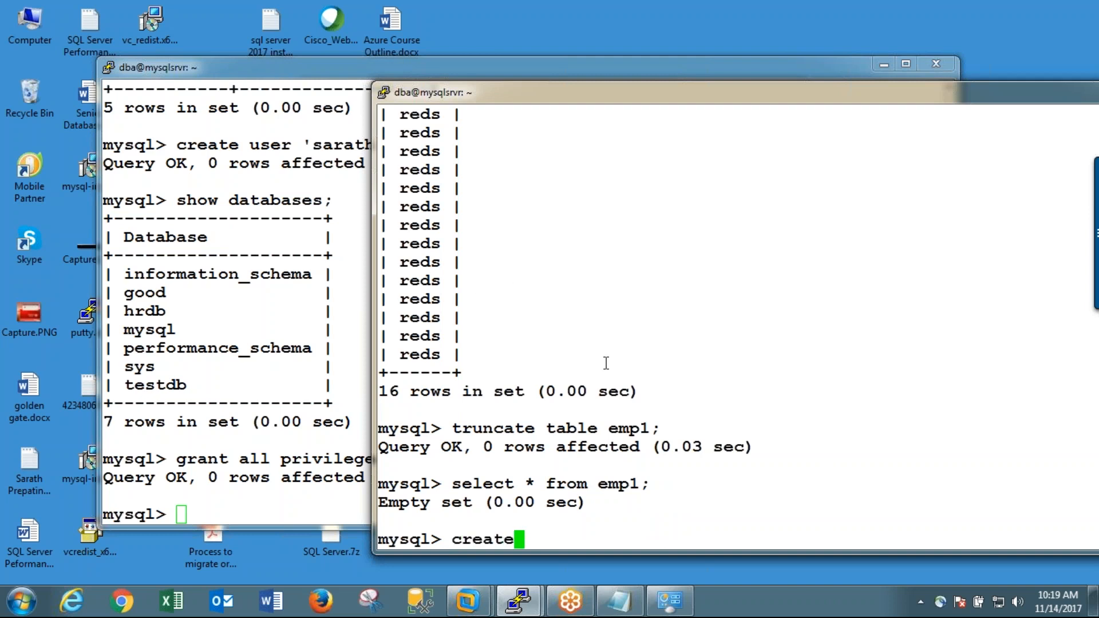
text( table e)
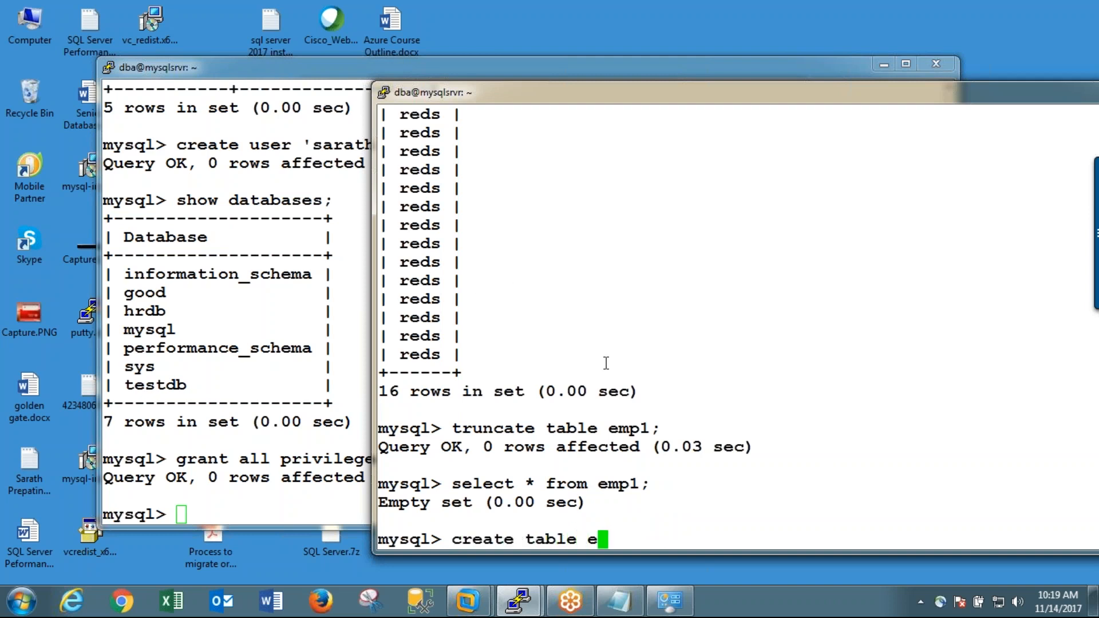
text(mp(name cah)
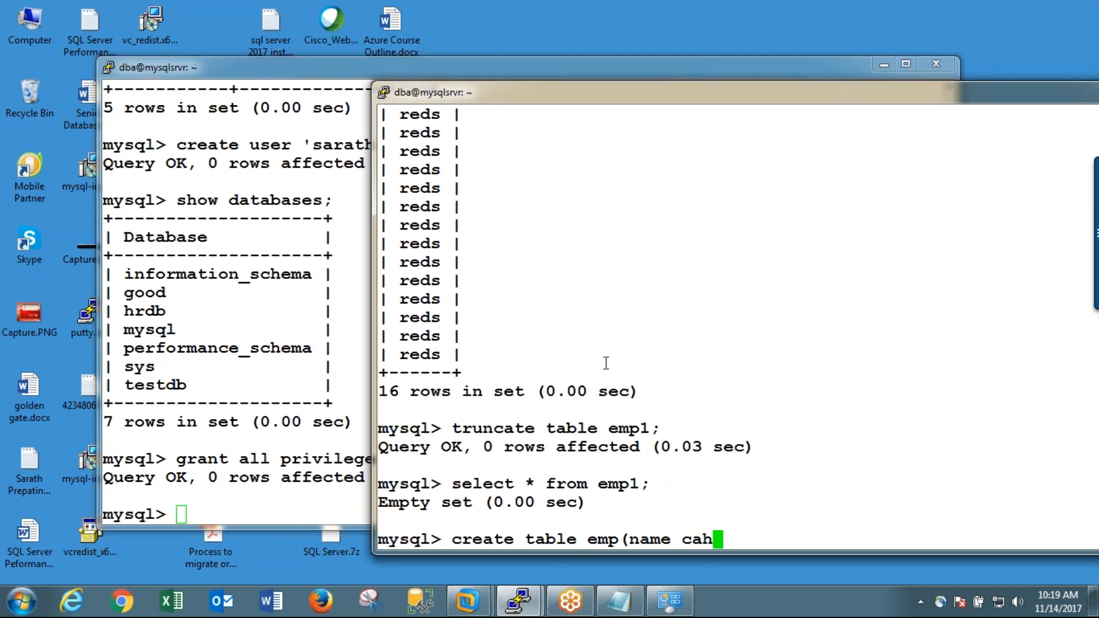
key(BackSpace)
text(har(30)
key(BackSpace)
text(30),)
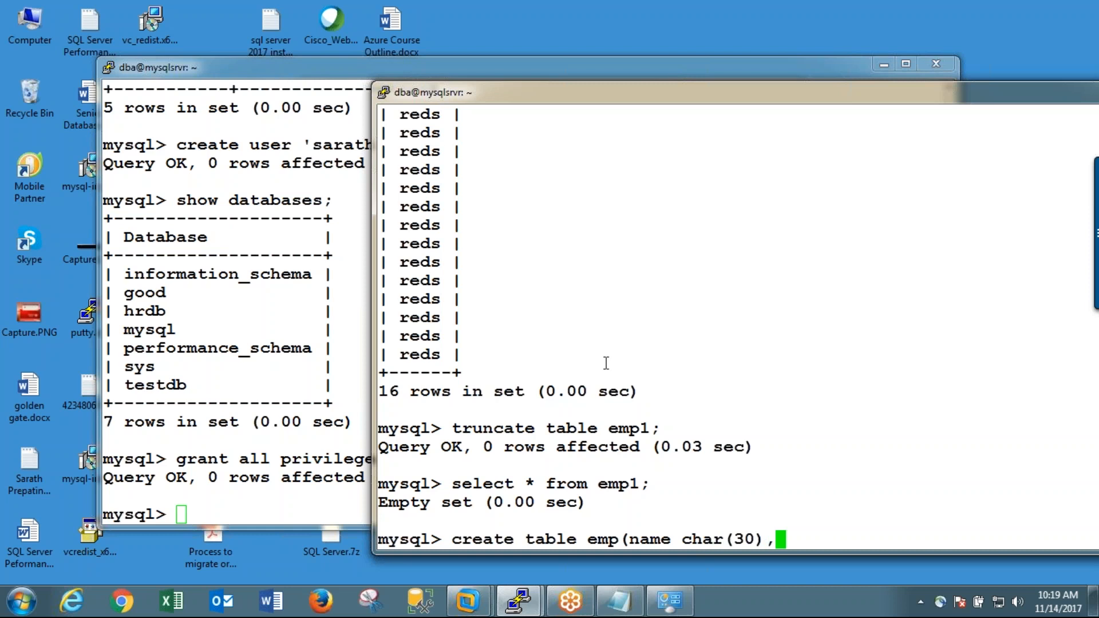
text(city va)
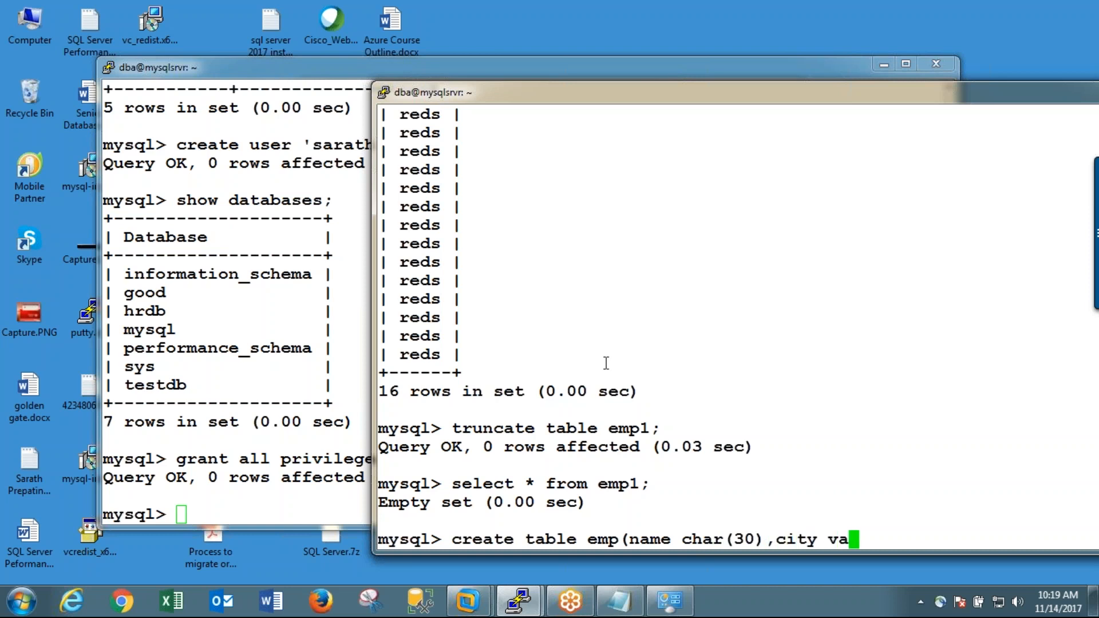
text(rchar(30)))
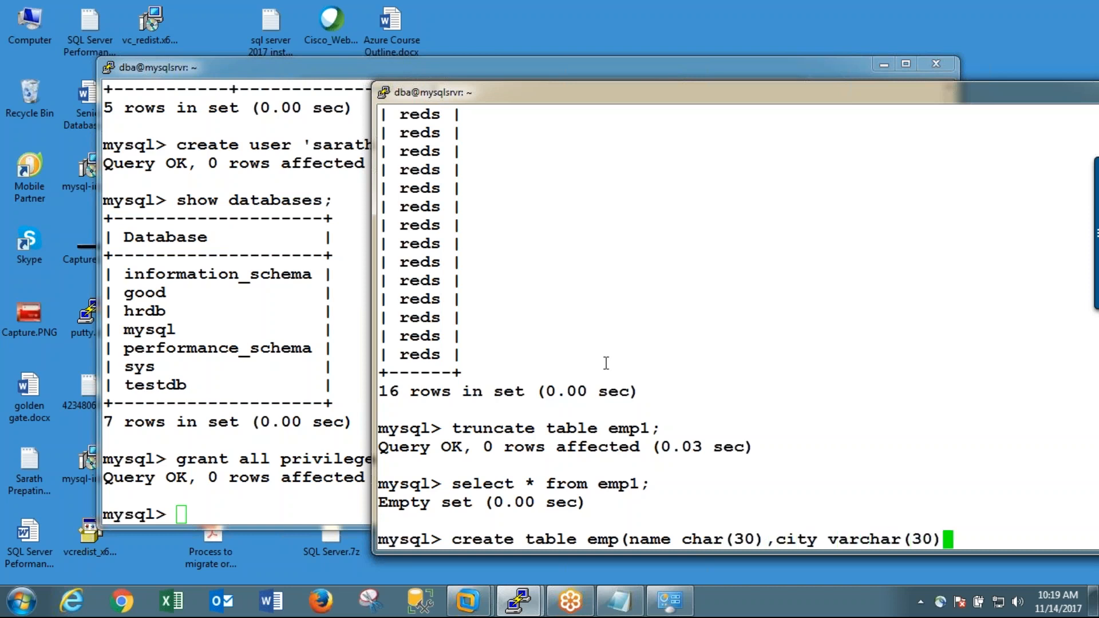
text(;)
key(Return)
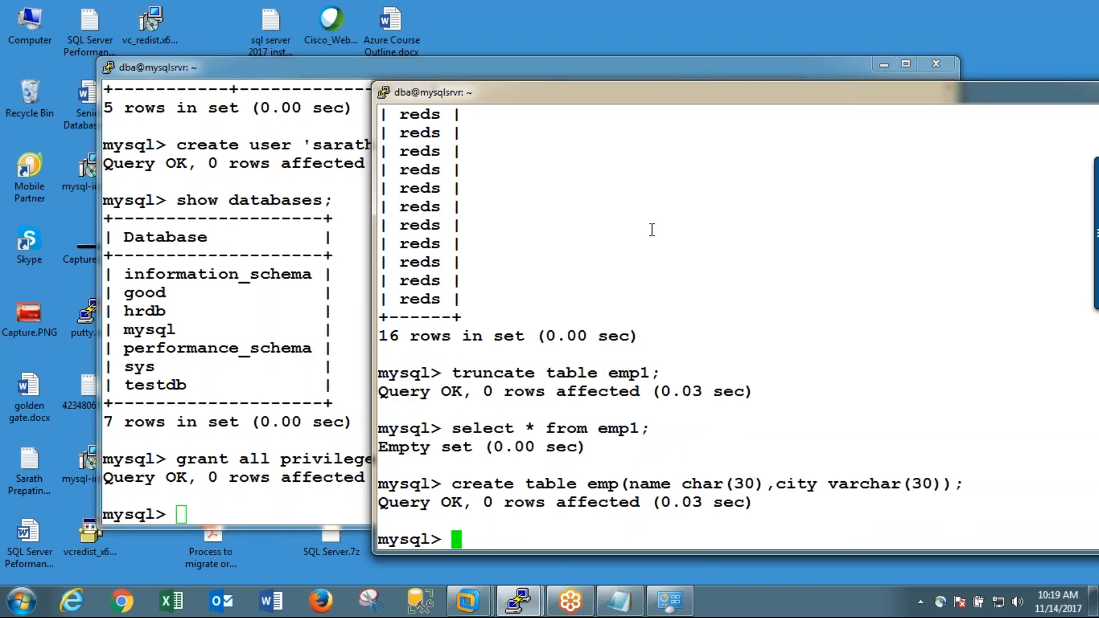
Step: Drop the emp1 table from the hrdb database
text(drop tab)
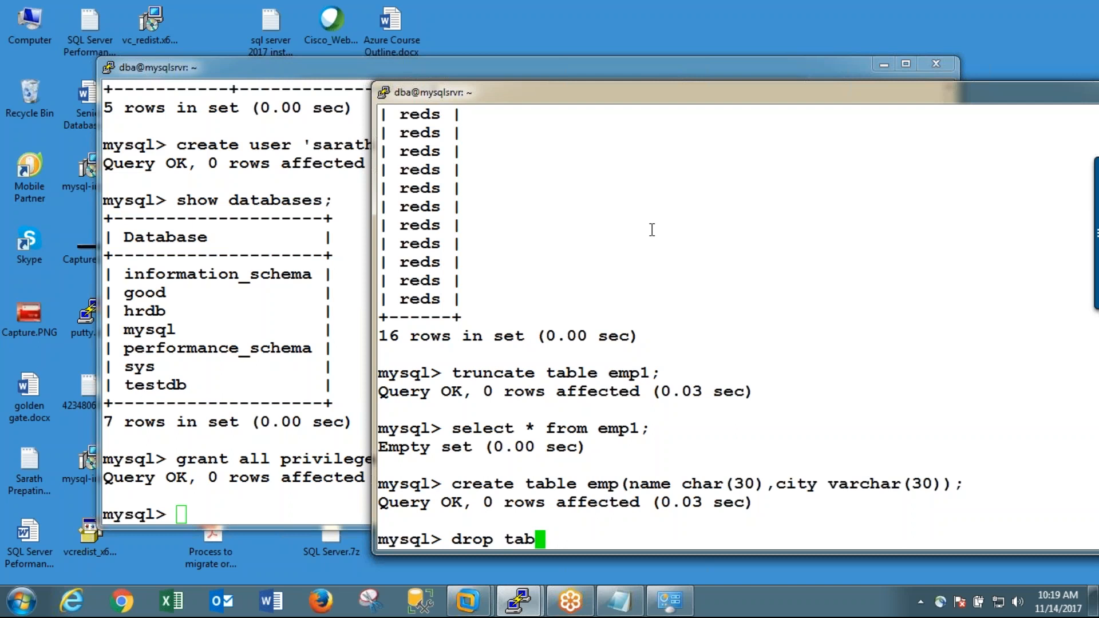
text(;e)
key(BackSpace)
key(BackSpace)
key(BackSpace)
text(le)
key(BackSpace)
key(BackSpace)
text(n)
key(BackSpace)
text(ble 3)
key(BackSpace)
text(emp1;)
key(Return)
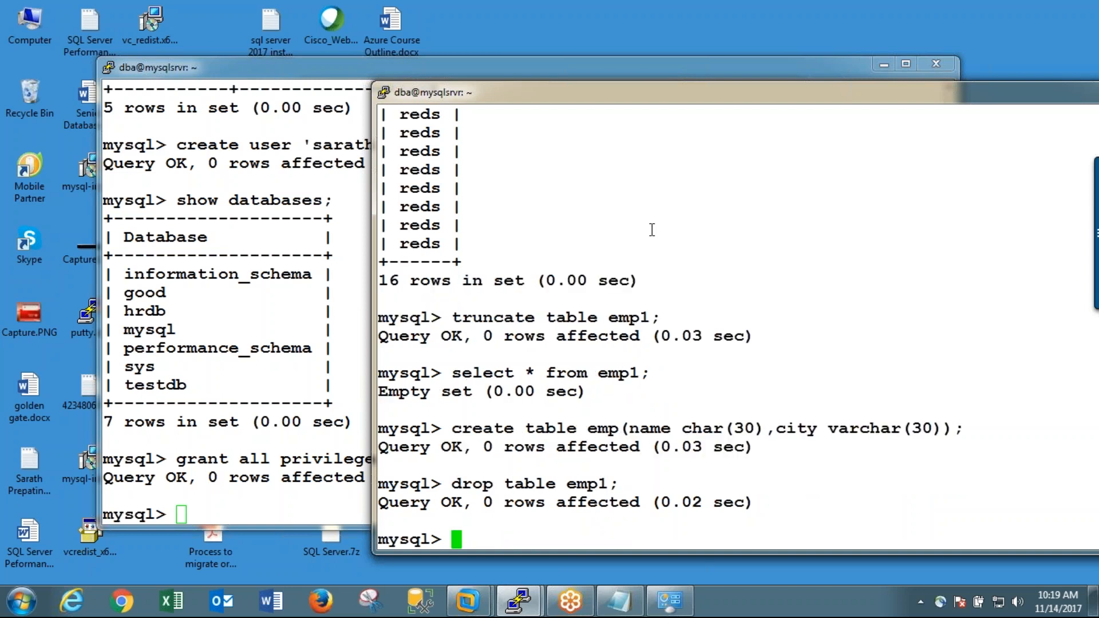
Step: List the tables in the hrdb database as the new user
text(sho)
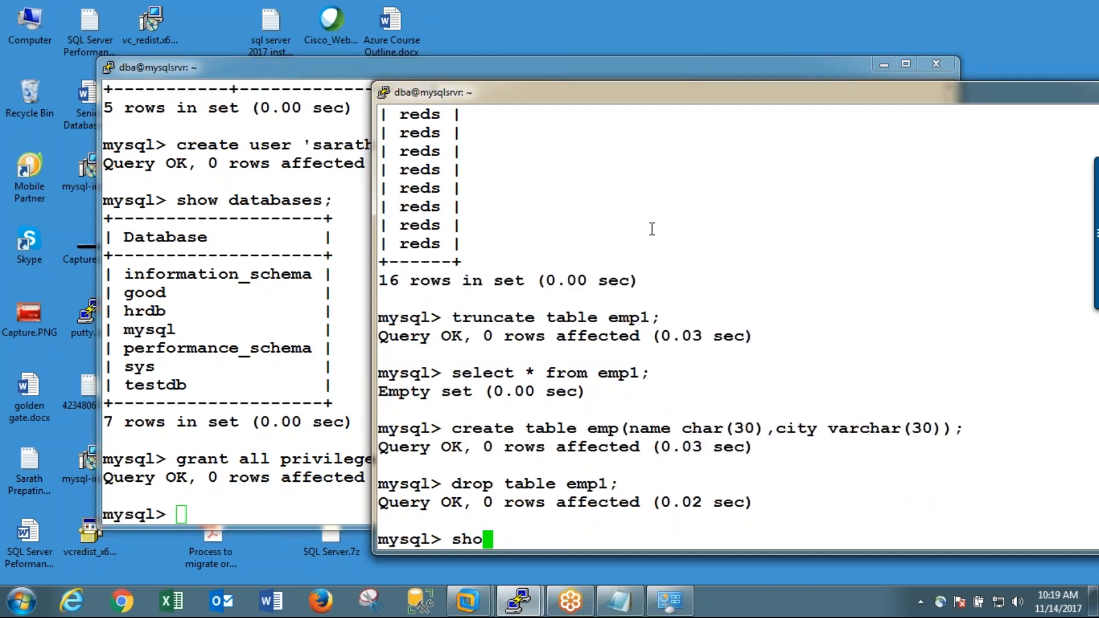
text(w tables;)
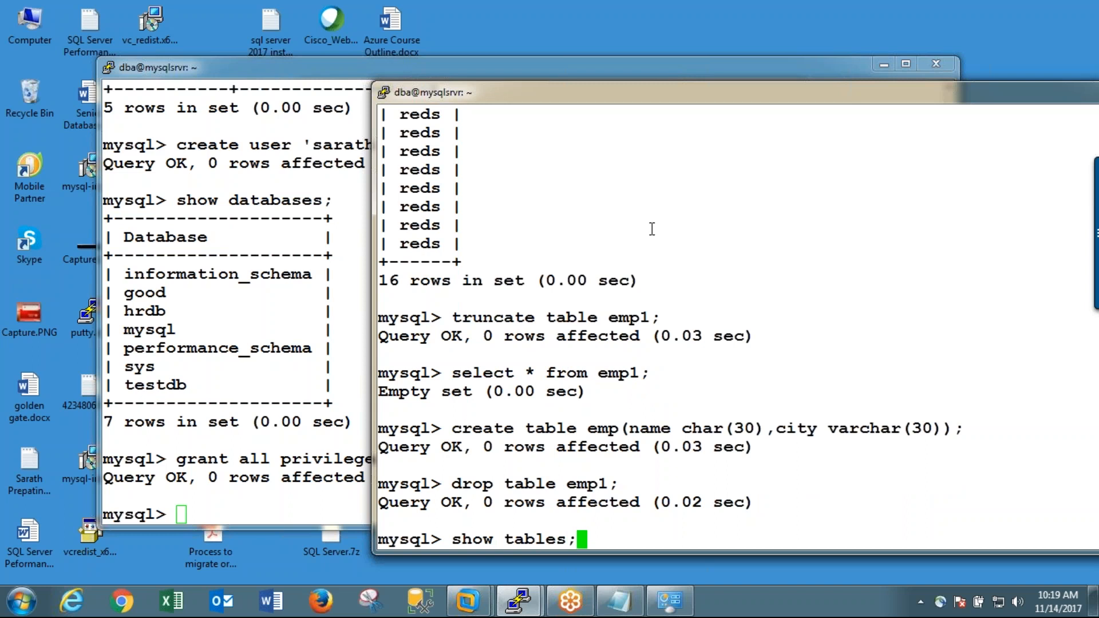
key(Return)
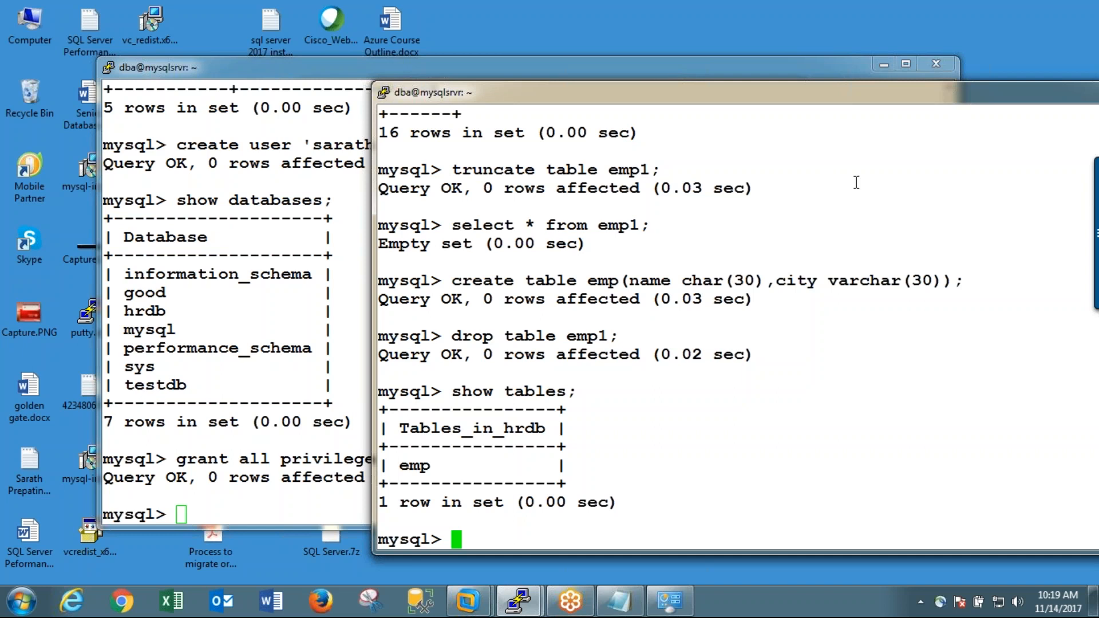
Step: Try to switch to the good database as the new user
mouse_move(1096, 229)
text(use good;)
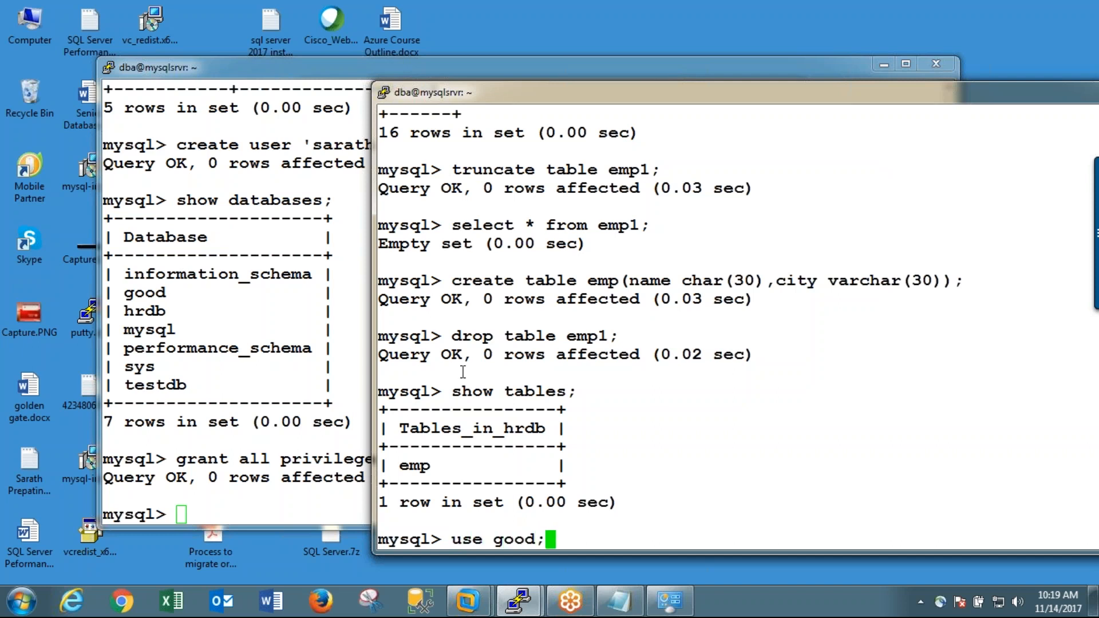
key(Return)
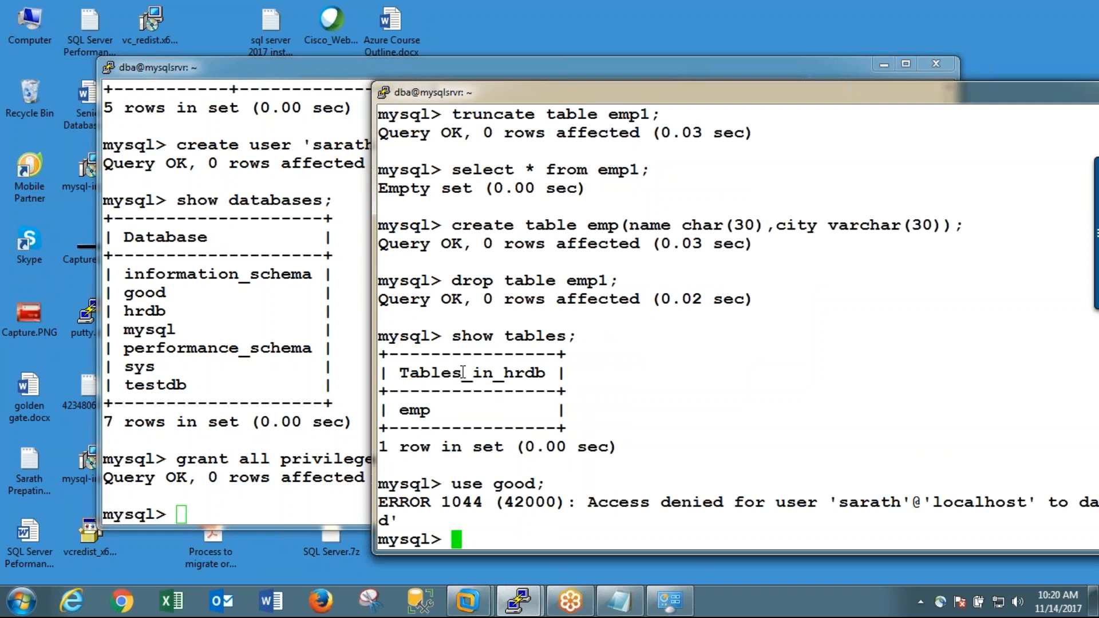
Step: In the administrator session, switch to the good database and list its tables
click(203, 366)
text(use good)
key(BackSpace)
key(BackSpace)
text(od;)
key(Return)
text(show tables;)
key(Return)
Step: Create a table named emp in good with the columns id int and name char(30)
text(create table emp()
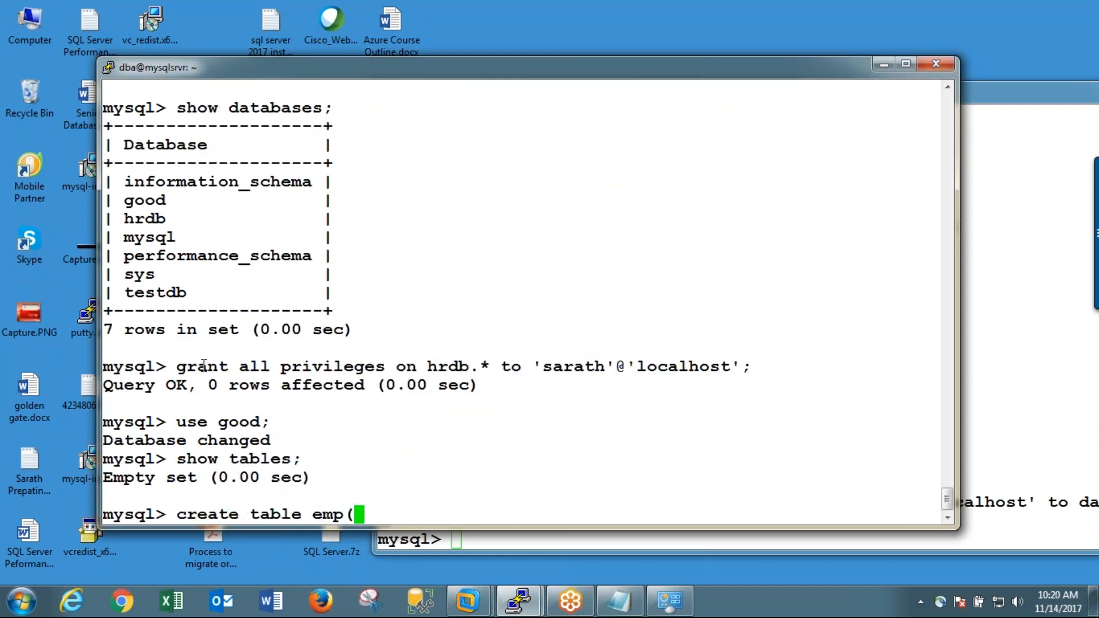
text(id int,name char)
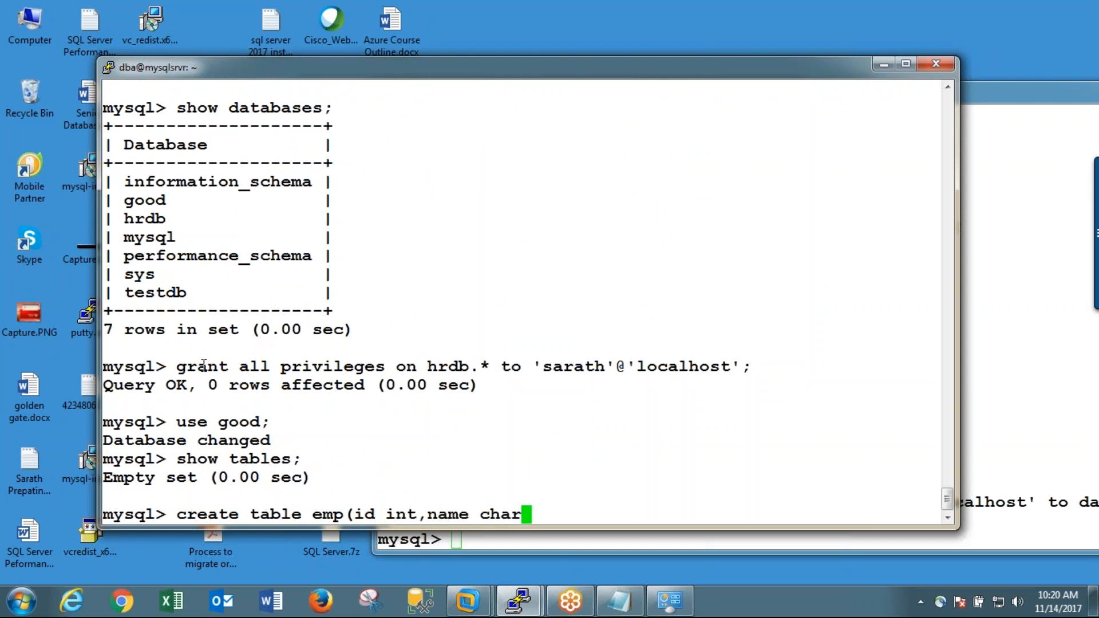
text((30));)
key(Return)
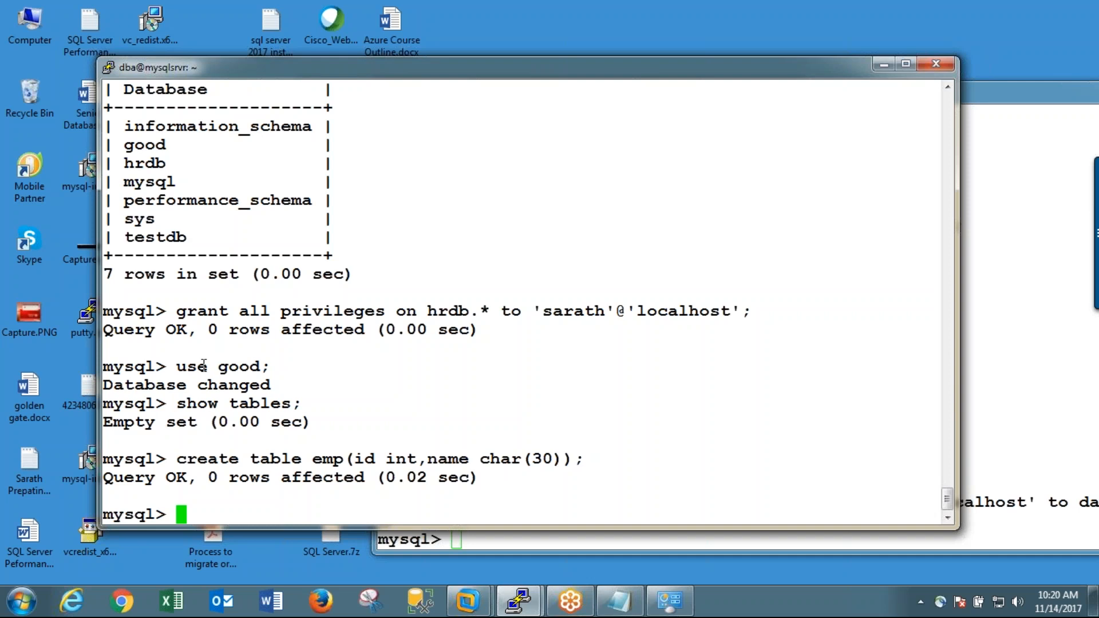
Step: Try to grant select and insert on good.* to the new user at localhost, with no "to" before the account
text(grant)
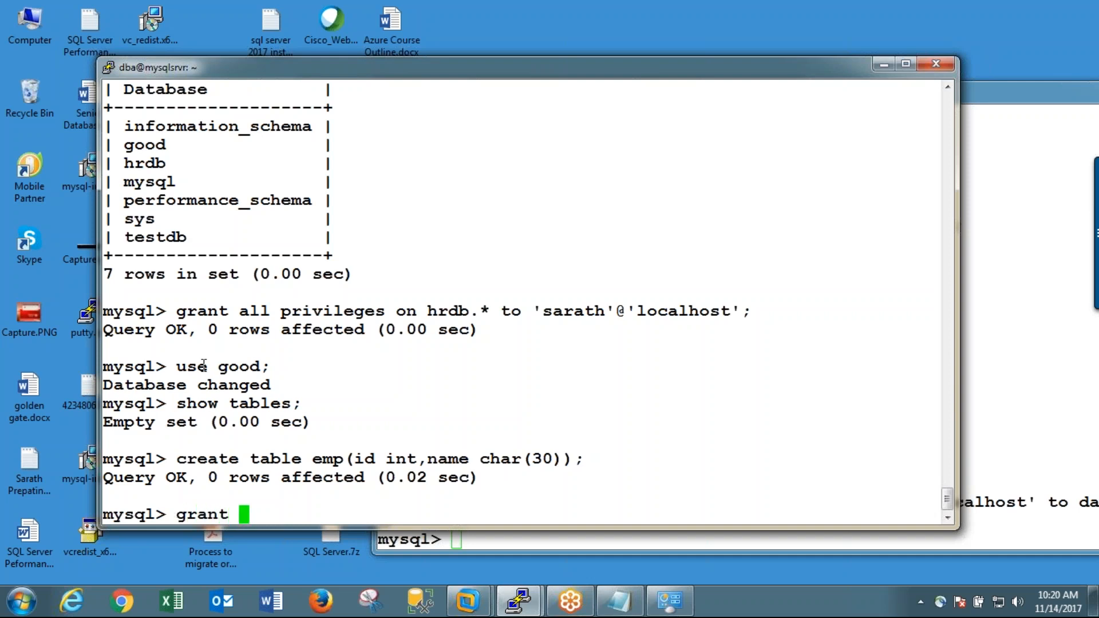
text(select)
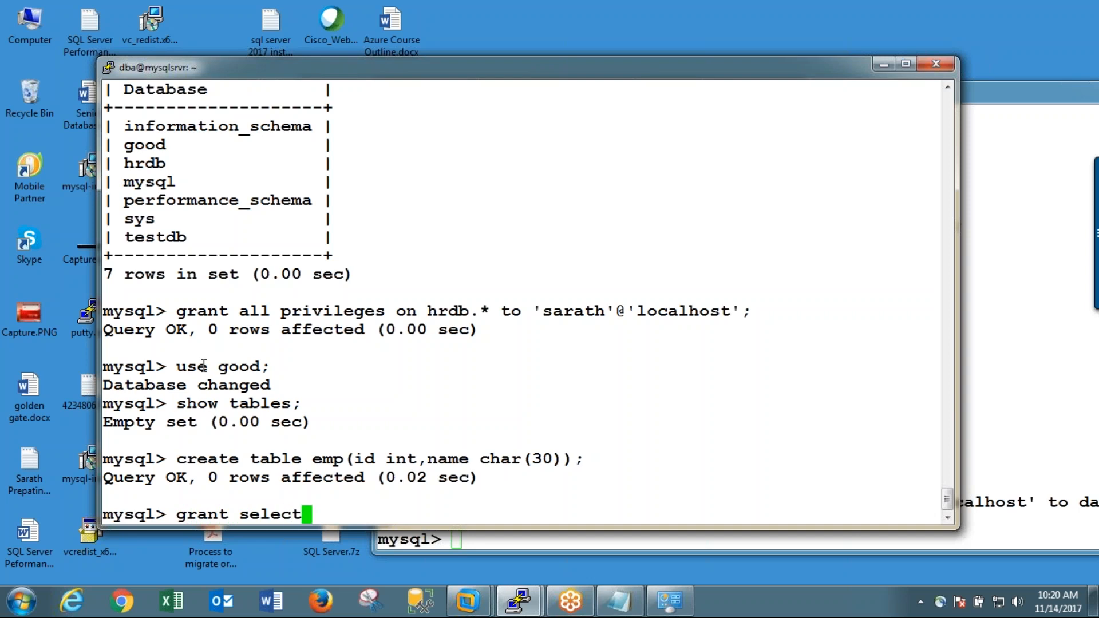
text(,insert)
key(BackSpace)
text(rt)
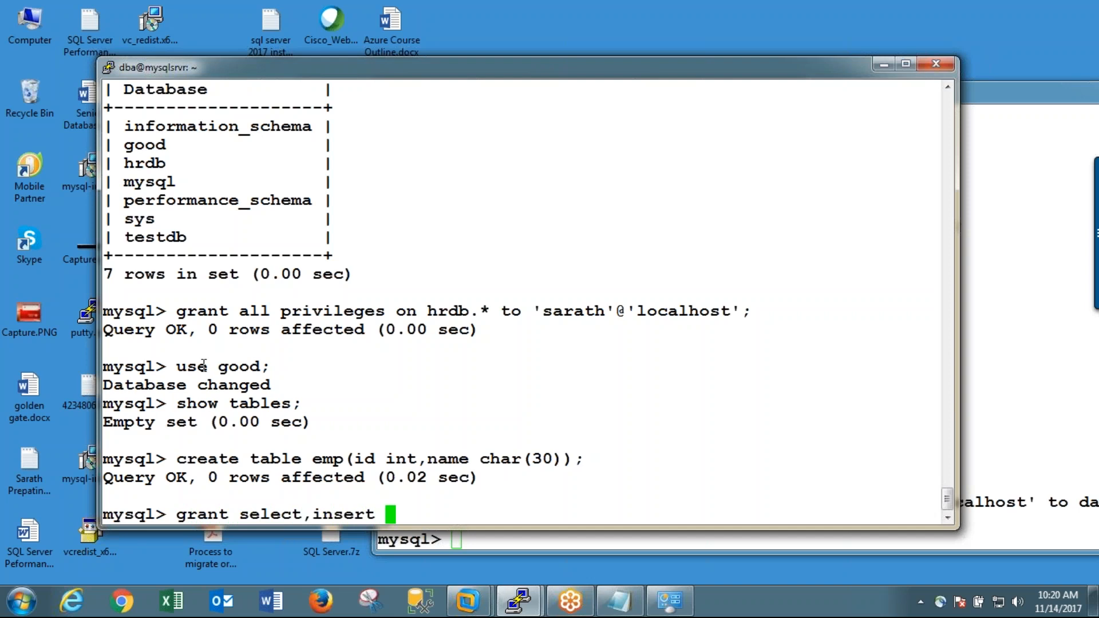
text(on good)
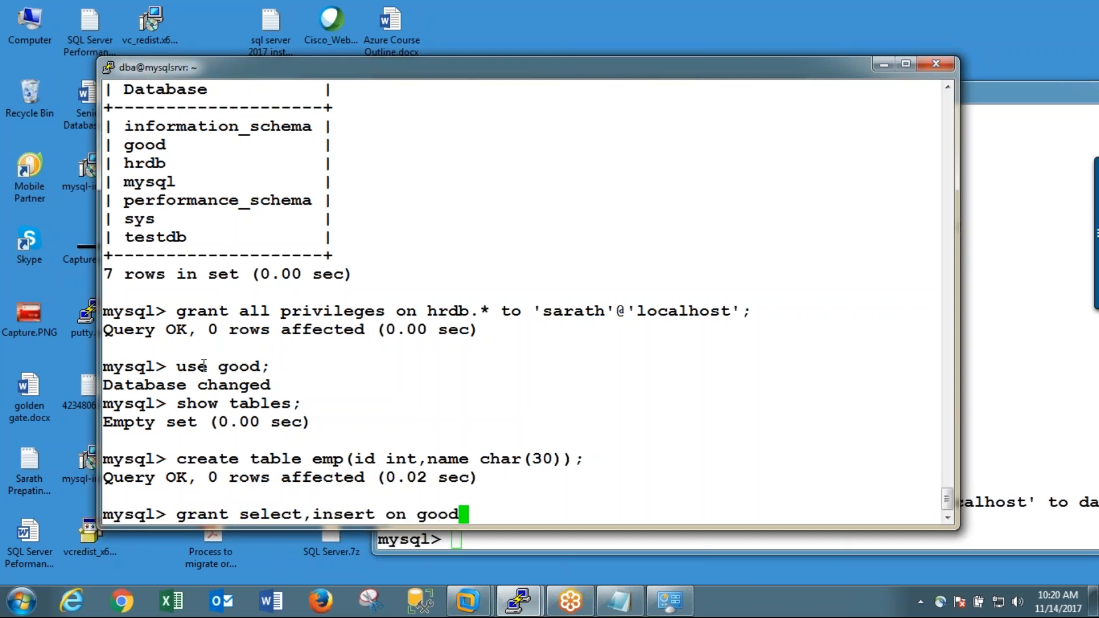
text(.* 'sarath)
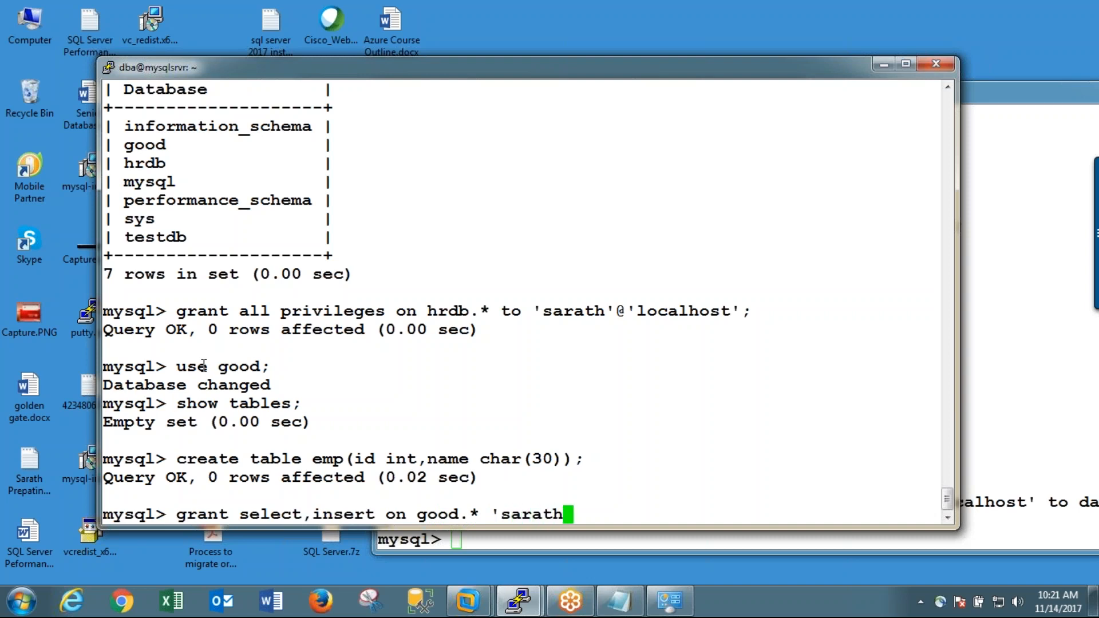
text('@'local)
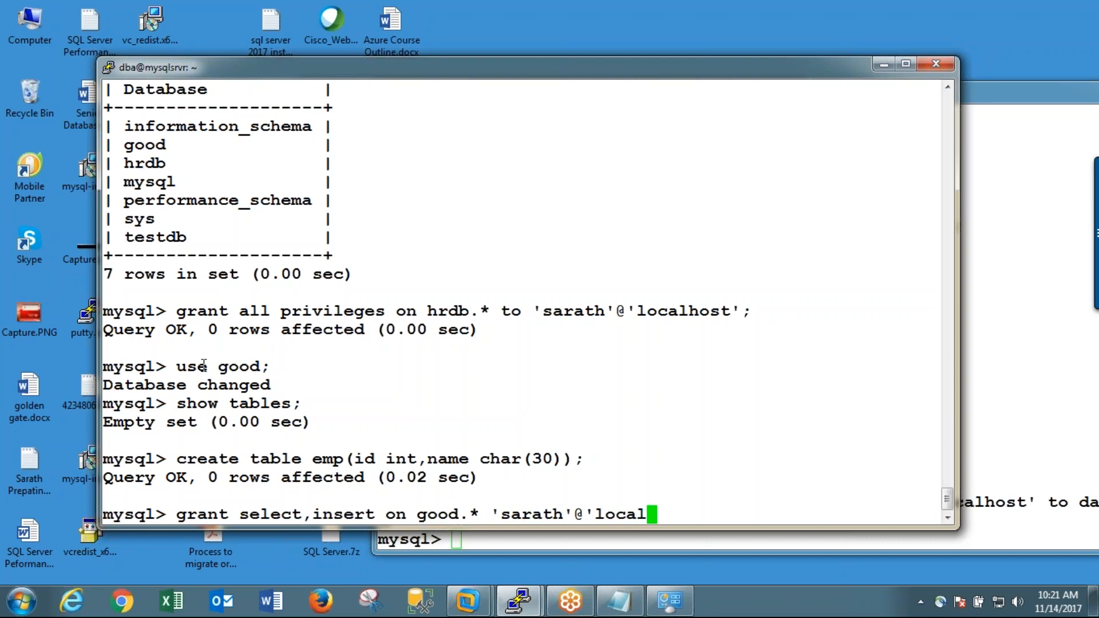
text(host';)
key(Return)
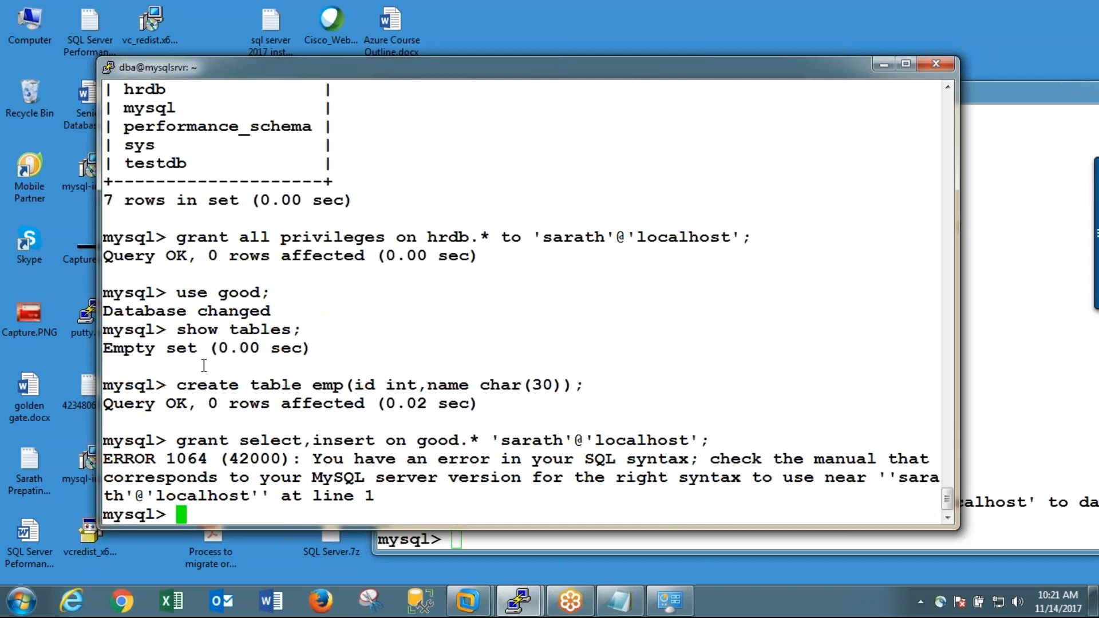
Step: Rerun the select and insert grant on good.* with "to" added before the new user's localhost account
key(Up)
key(Left)
key(Left)
key(Left)
key(Left)
key(Left)
key(Left)
key(Left)
key(Left)
key(Left)
key(Left)
key(Left)
key(Left)
key(Left)
key(Left)
key(Left)
key(Left)
key(Left)
key(Left)
key(Left)
key(Left)
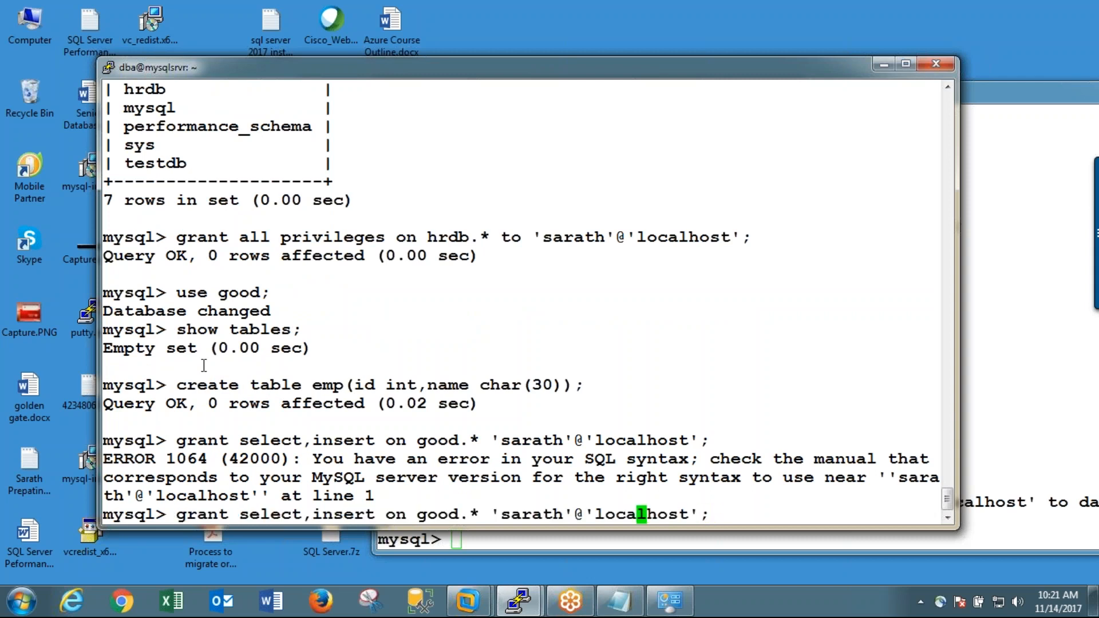
key(Left)
key(Left)
text(to)
key(End)
key(Return)
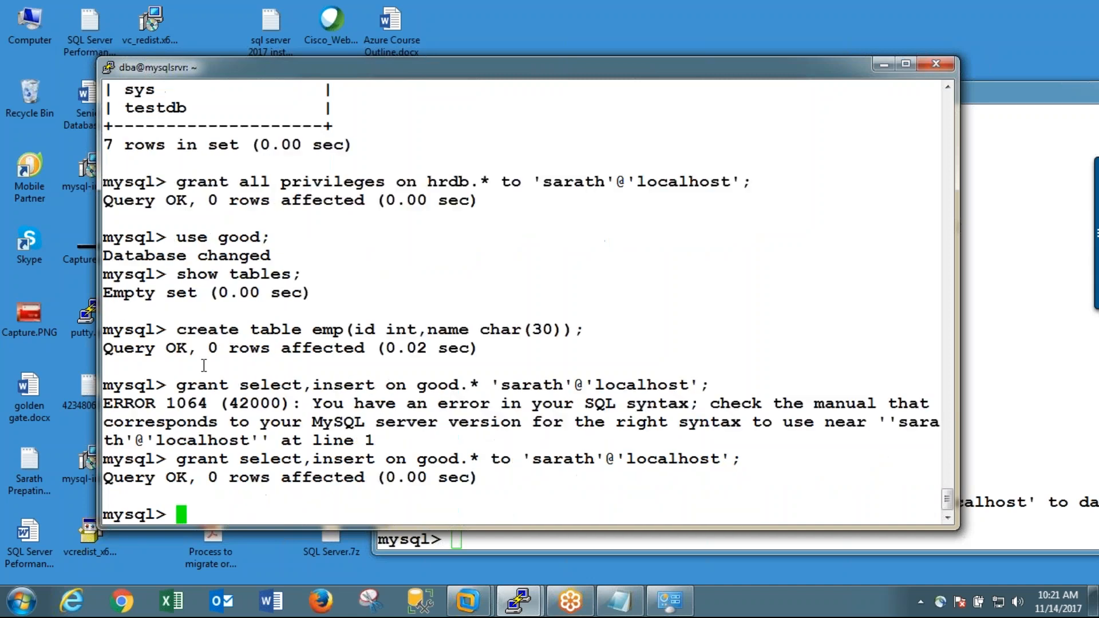
Step: In the new user's session, list the available databases and switch to the good database
click(995, 291)
text(show )
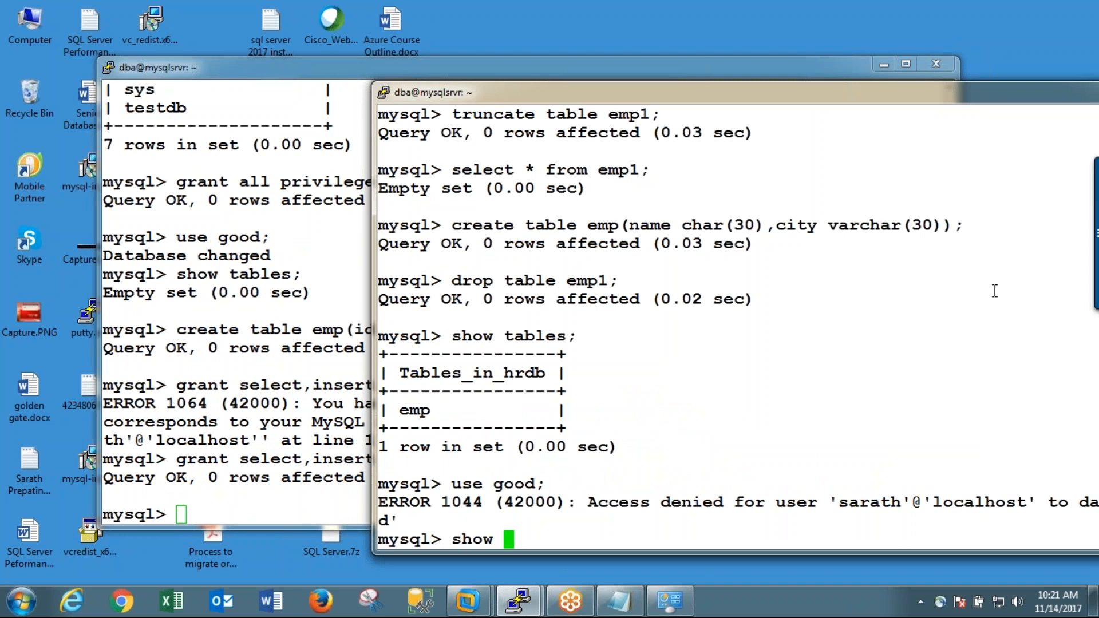
text(databases;)
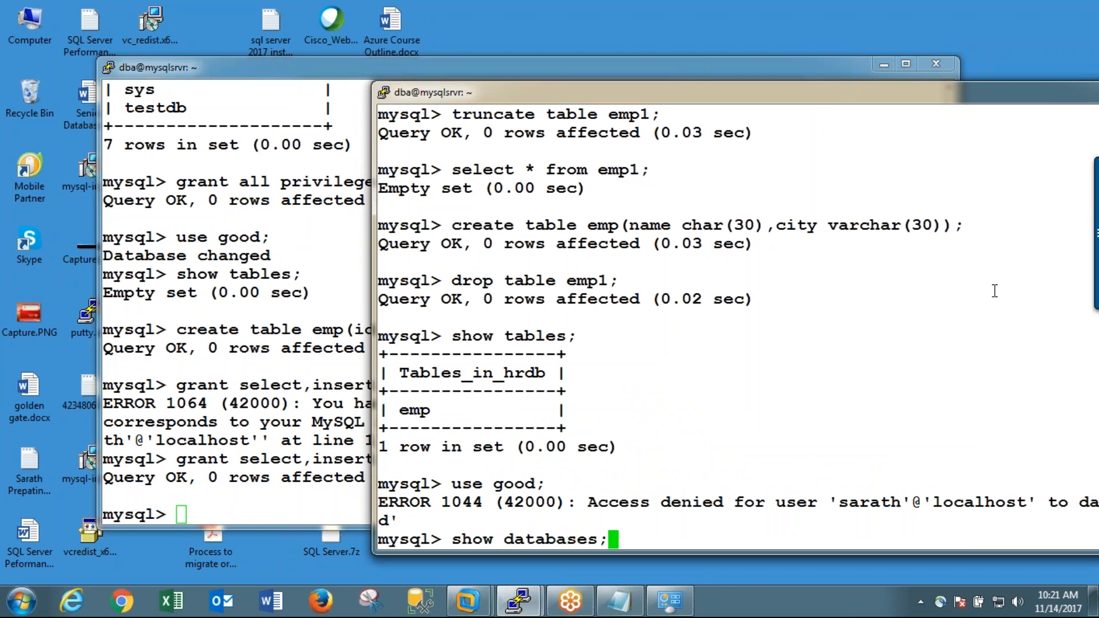
key(Return)
text(use good;)
key(Return)
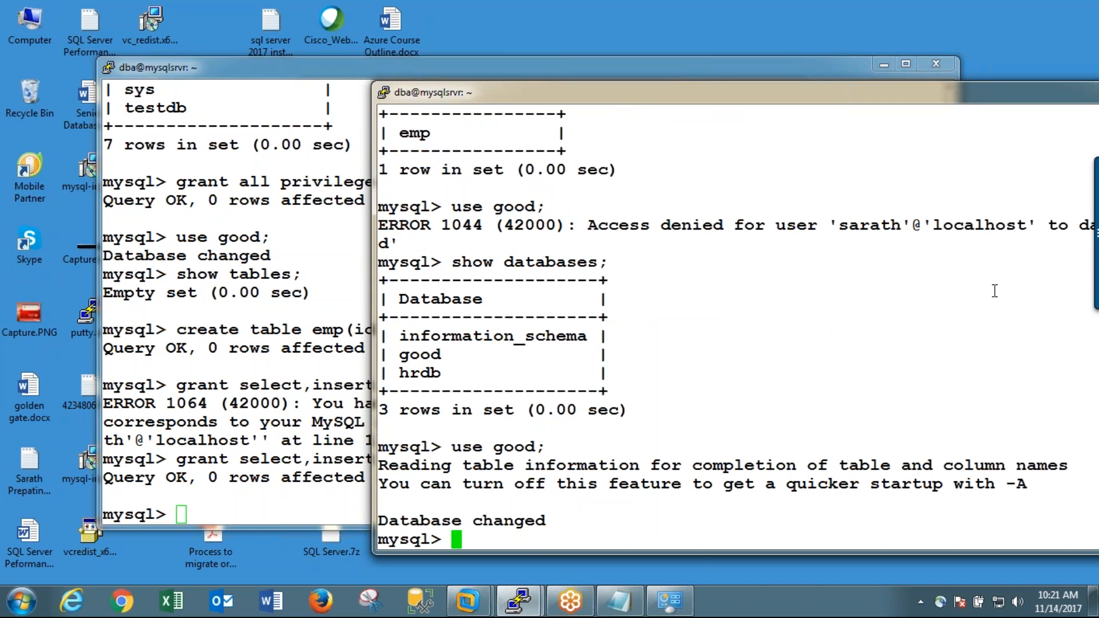
Step: List the tables in the good database as the new user
text(select *)
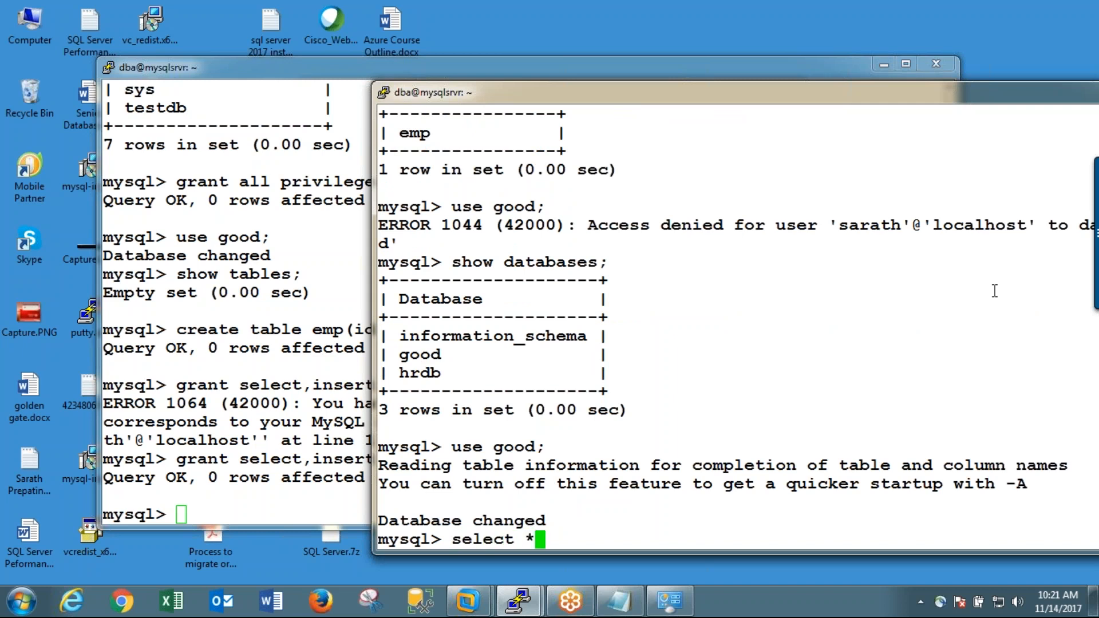
key(BackSpace)
key(BackSpace)
key(BackSpace)
key(BackSpace)
key(BackSpace)
key(BackSpace)
key(BackSpace)
key(BackSpace)
key(BackSpace)
text(show tables;)
key(Return)
Step: Select everything from the emp table in good to test the new user's read access
text(semect)
key(BackSpace)
key(BackSpace)
key(BackSpace)
key(BackSpace)
key(BackSpace)
text(elect * from em)
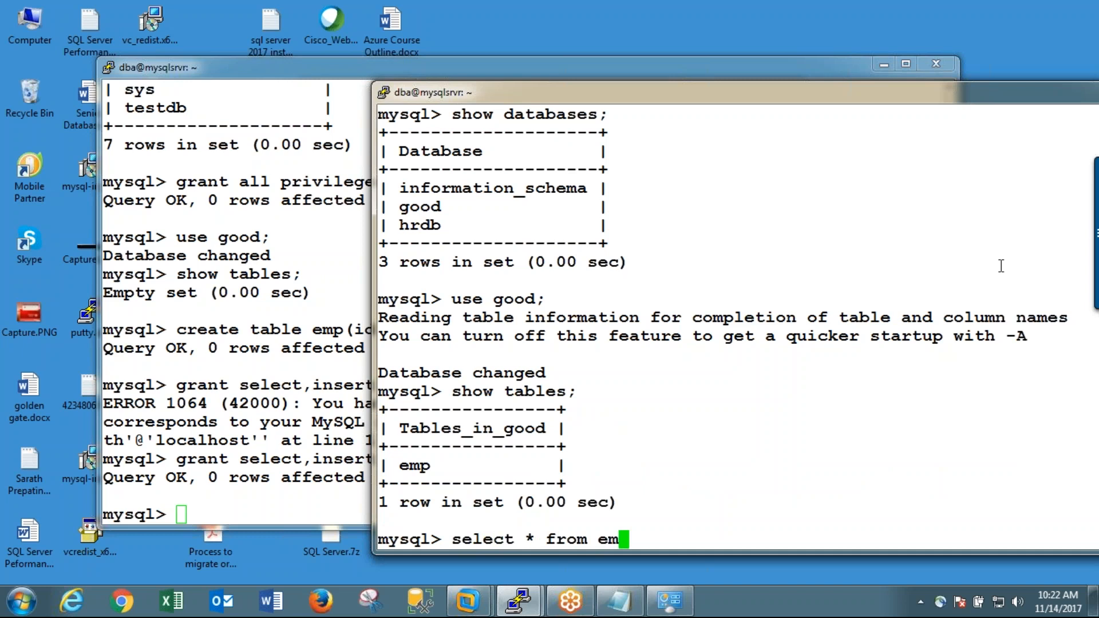
text(p;)
key(Return)
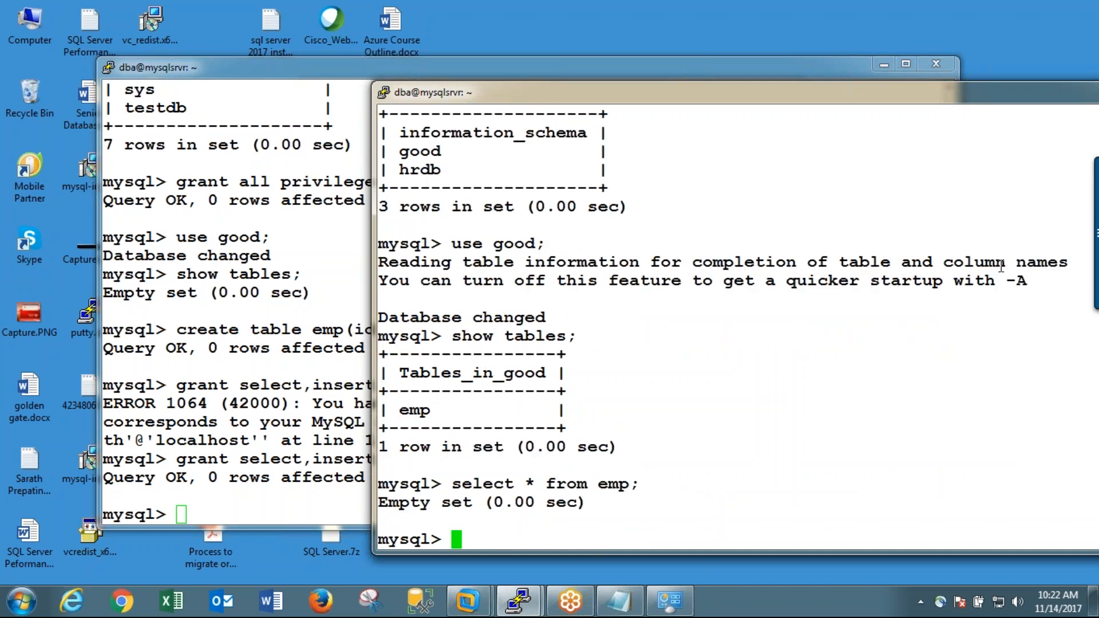
Step: Describe the emp table in good to check its column structure
text(insert into)
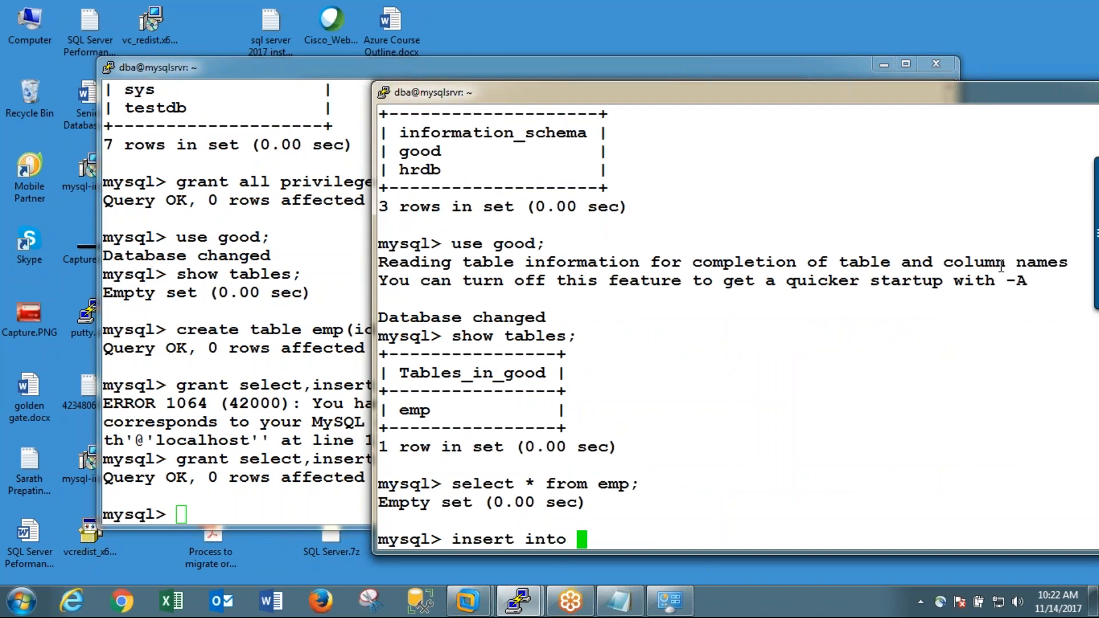
key(BackSpace)
key(BackSpace)
key(BackSpace)
key(BackSpace)
key(BackSpace)
key(BackSpace)
key(BackSpace)
key(BackSpace)
key(BackSpace)
key(BackSpace)
key(BackSpace)
text(desc )
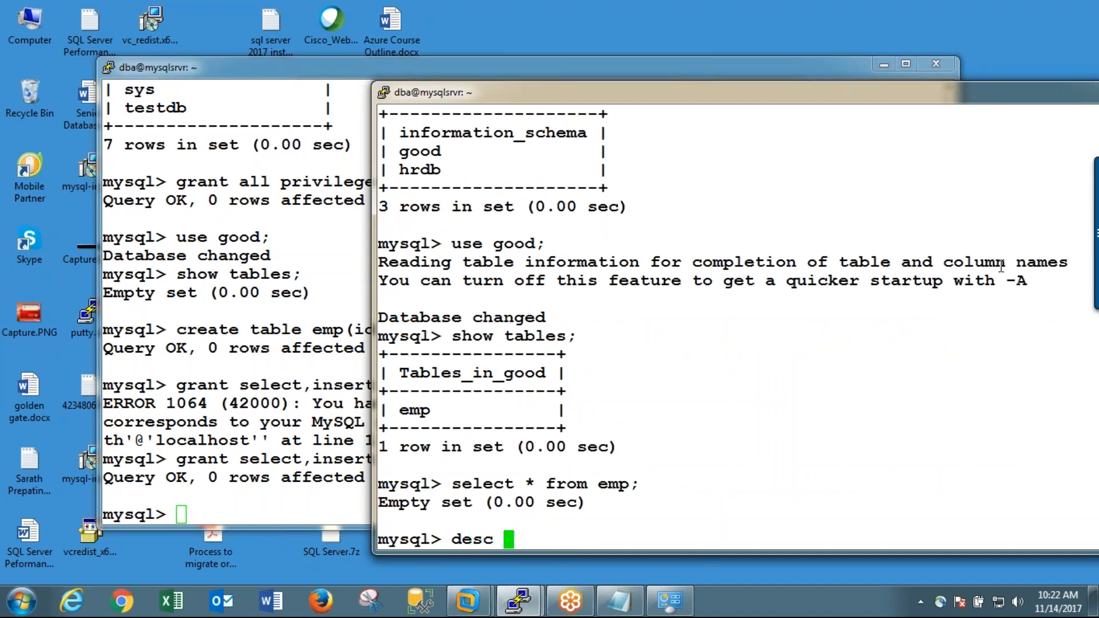
text(emp;)
key(Return)
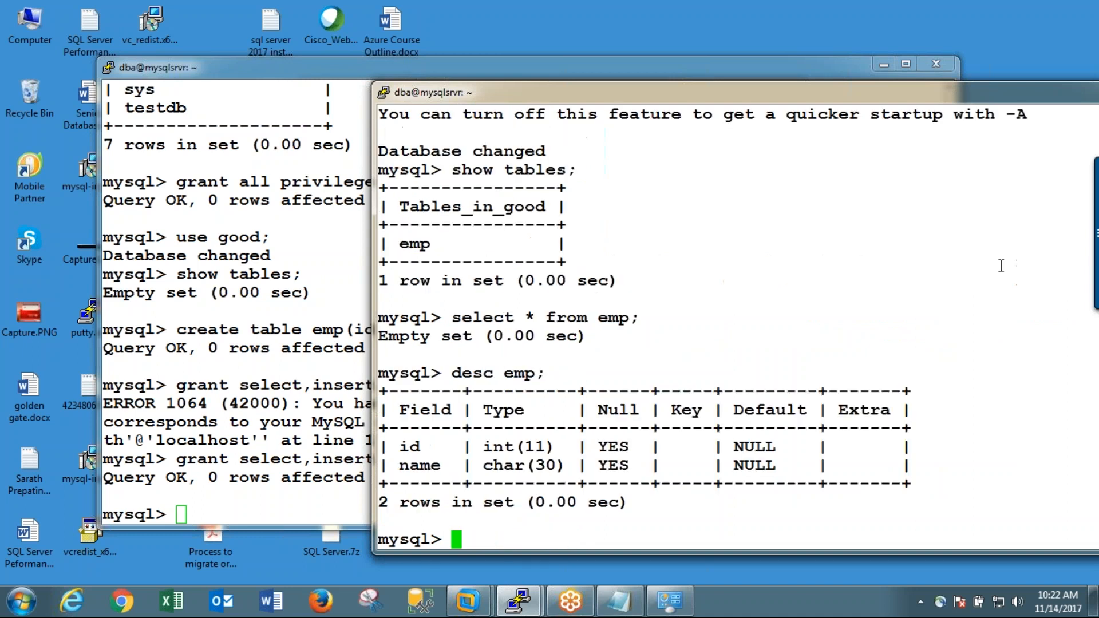
Step: Insert a row into emp with id 10 and a sample first name as the new user
text(select)
key(BackSpace)
key(BackSpace)
key(BackSpace)
key(BackSpace)
key(BackSpace)
key(BackSpace)
text(ins)
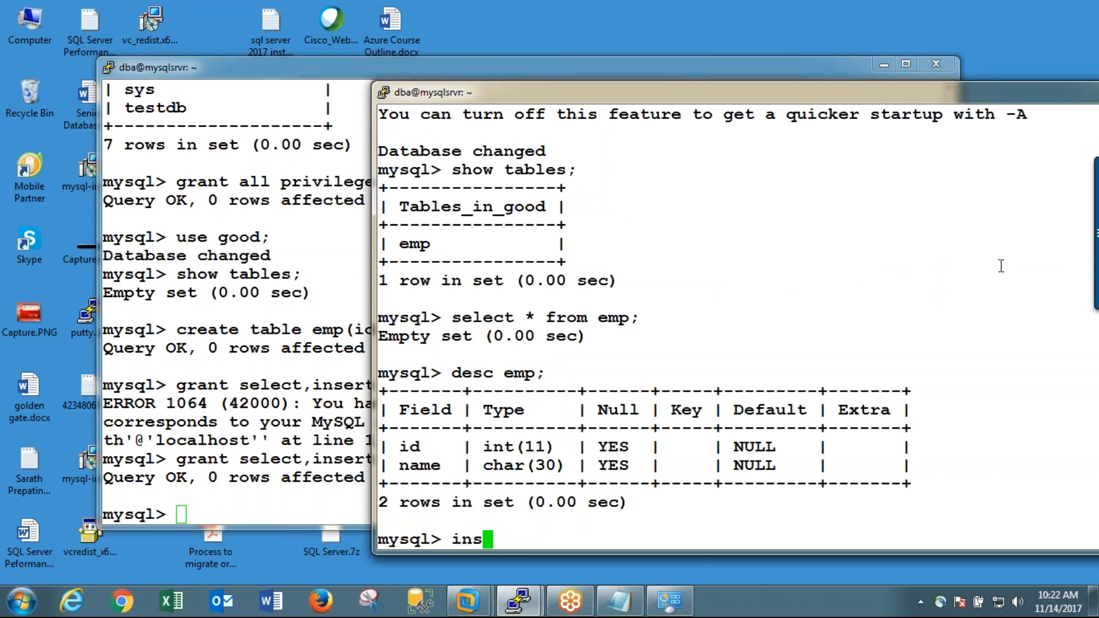
text(ert into )
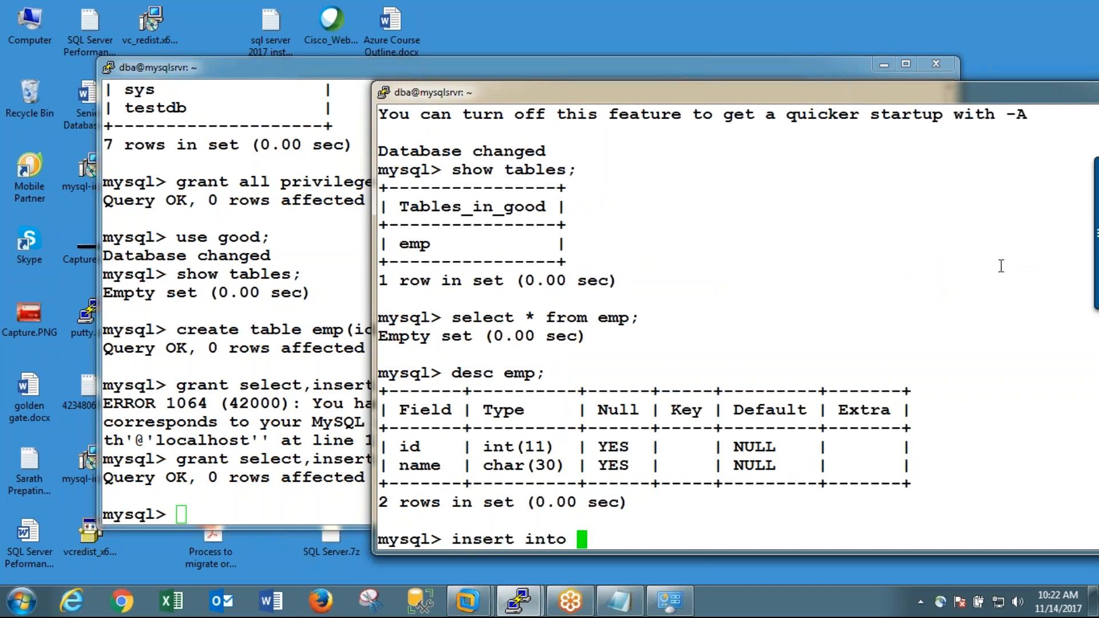
text(emp values ()
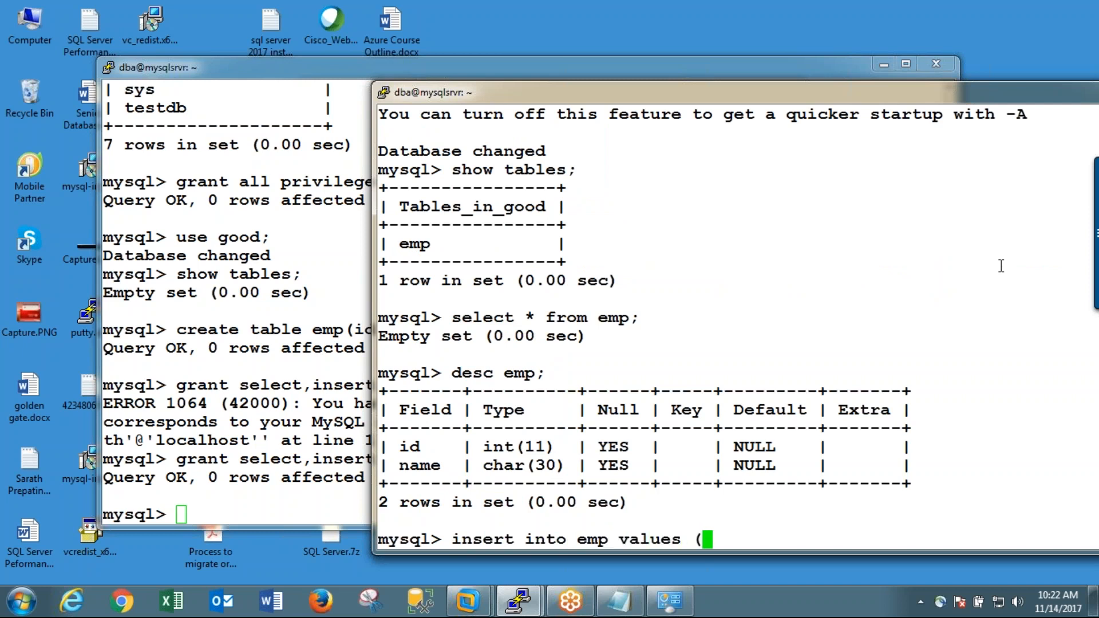
text(10)
text(,')
text(1)
key(BackSpace)
text(kira)
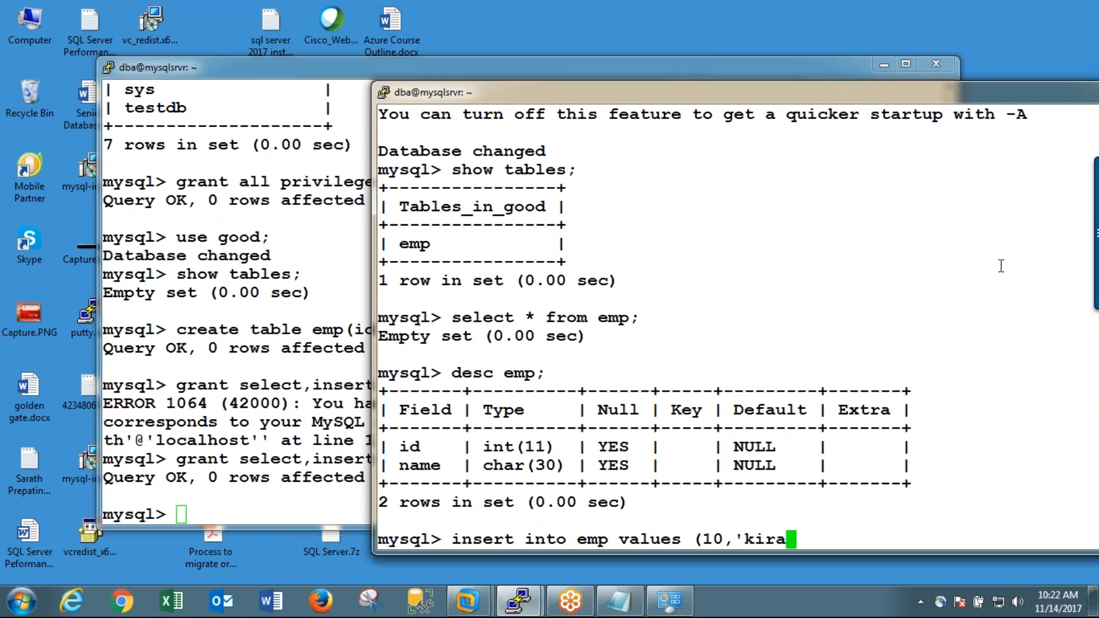
text(n');)
key(Return)
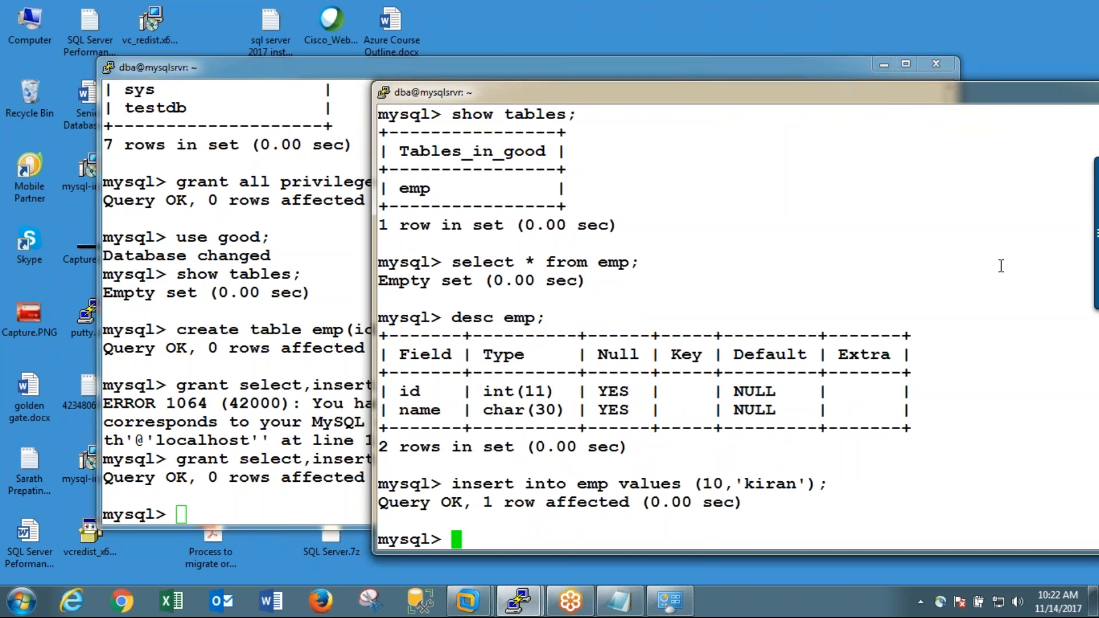
Step: Try to delete all rows from the emp table as the new user
text(delete )
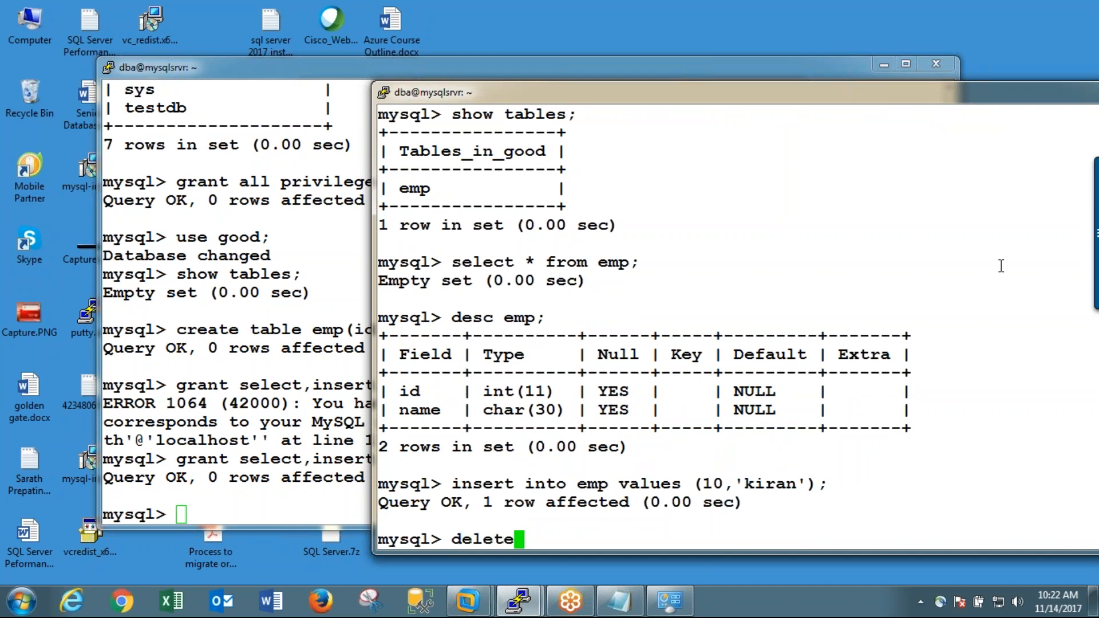
text(from emp;)
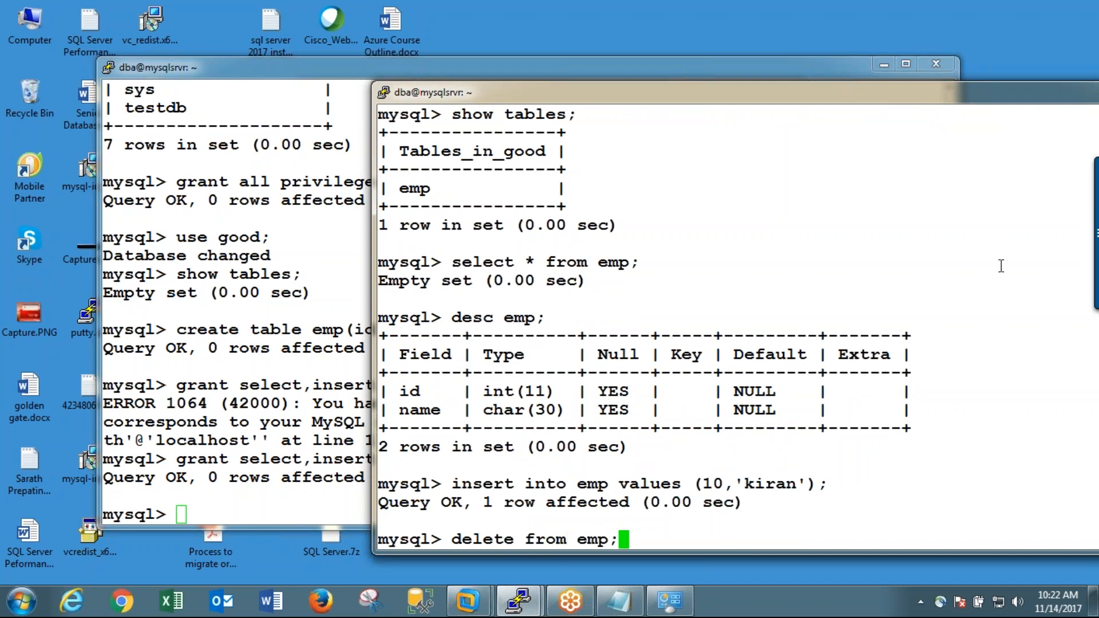
key(Return)
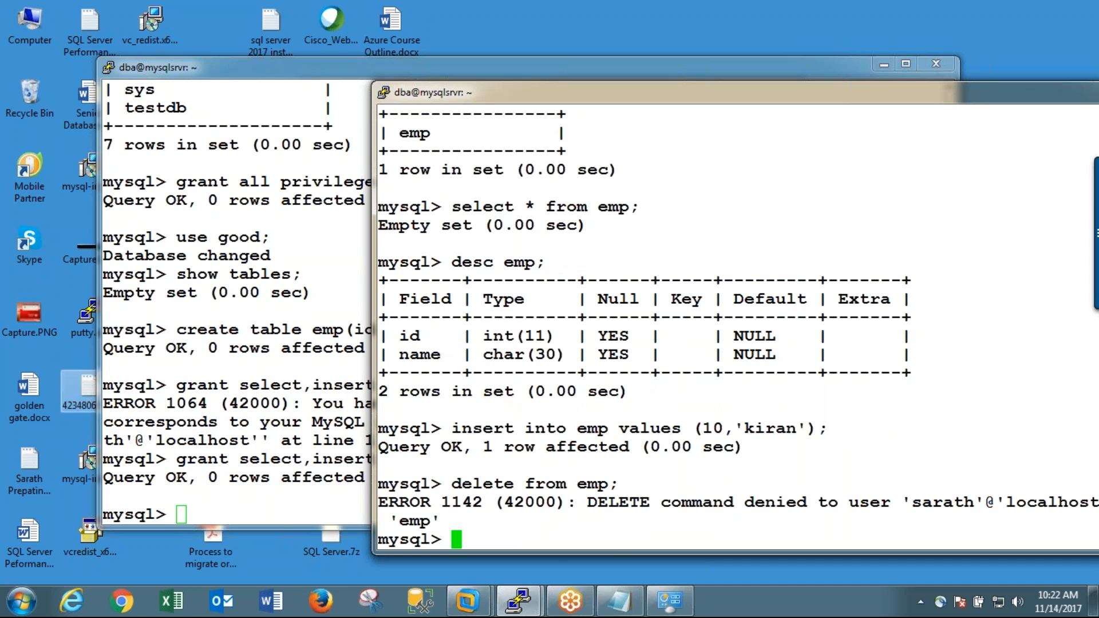
Step: Delete all rows from the emp table in good using the administrator session
click(220, 384)
text(de)
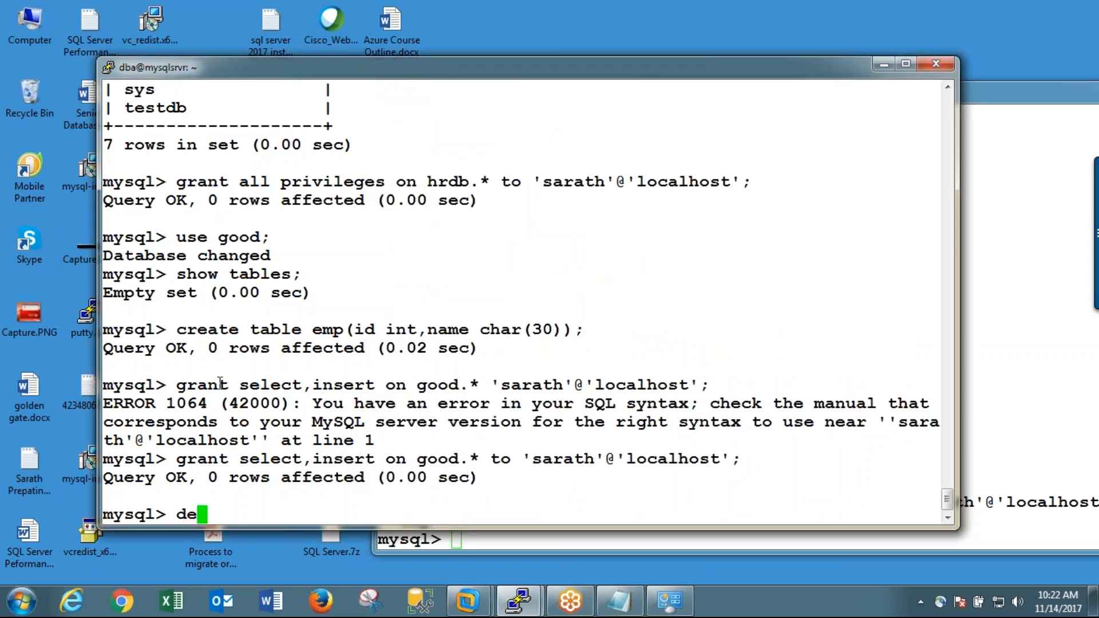
text(lete from )
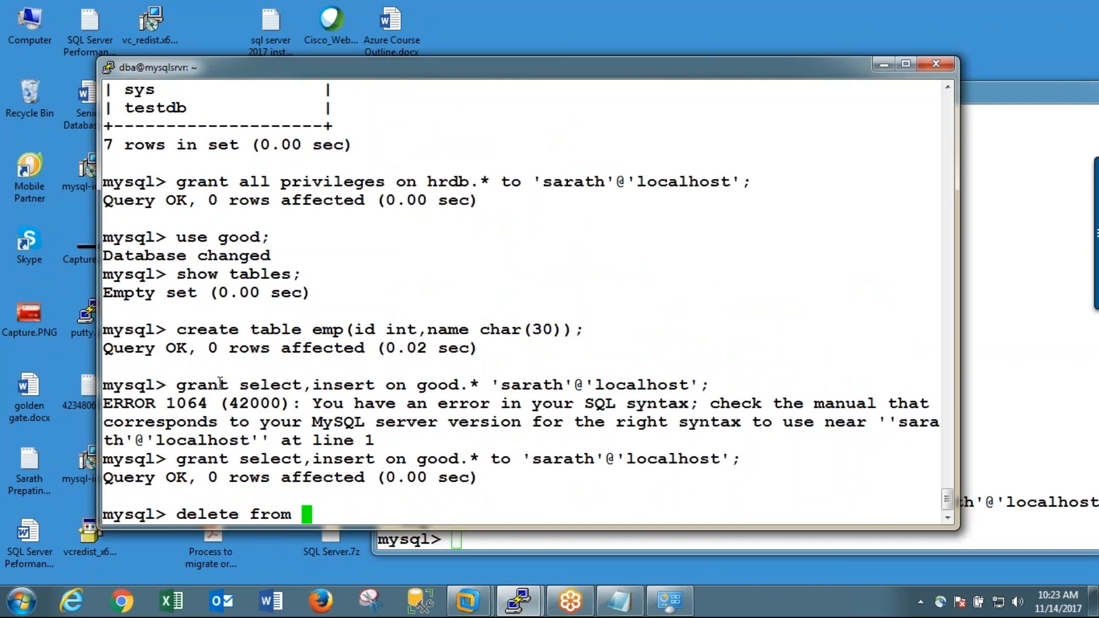
text(emp;)
key(Return)
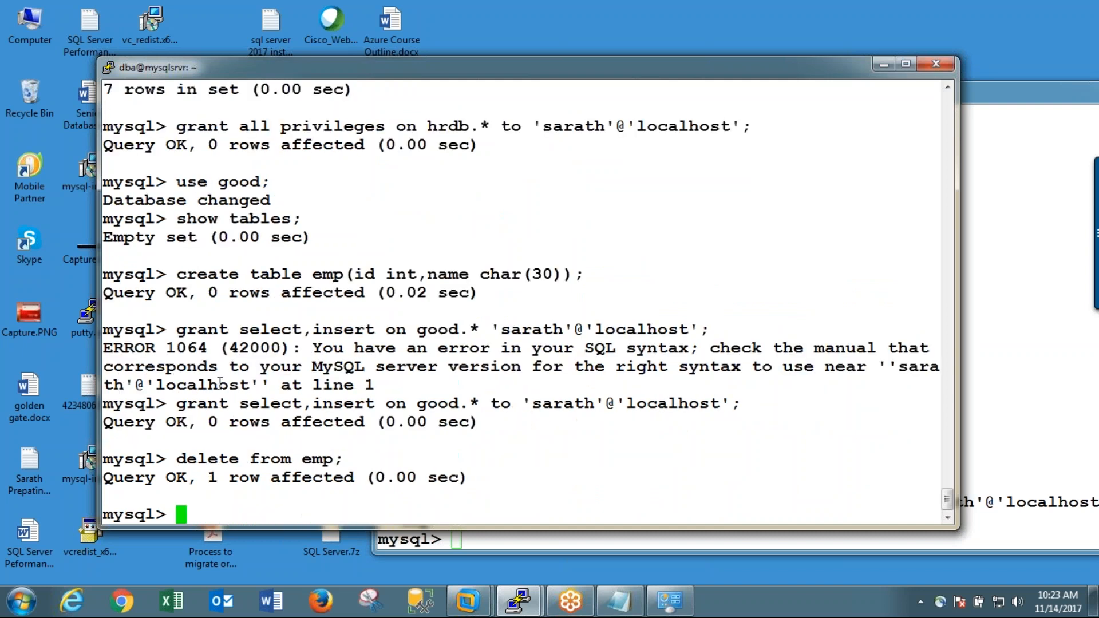
Step: Select everything from emp in the new user's session to check the table after the administrator's delete
key(alt+Tab)
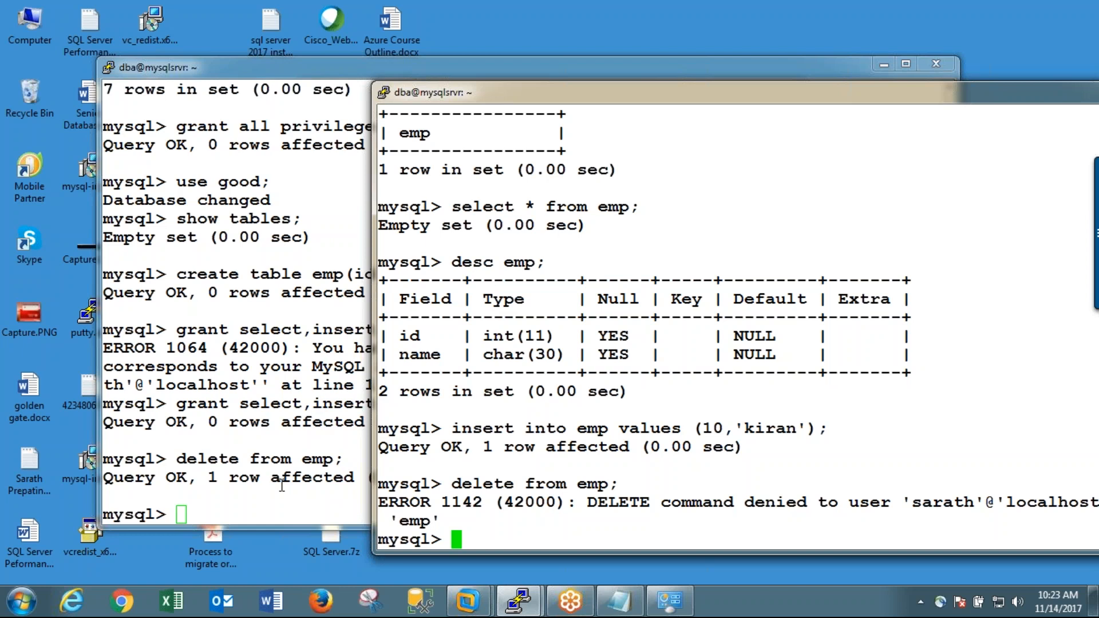
text(sele)
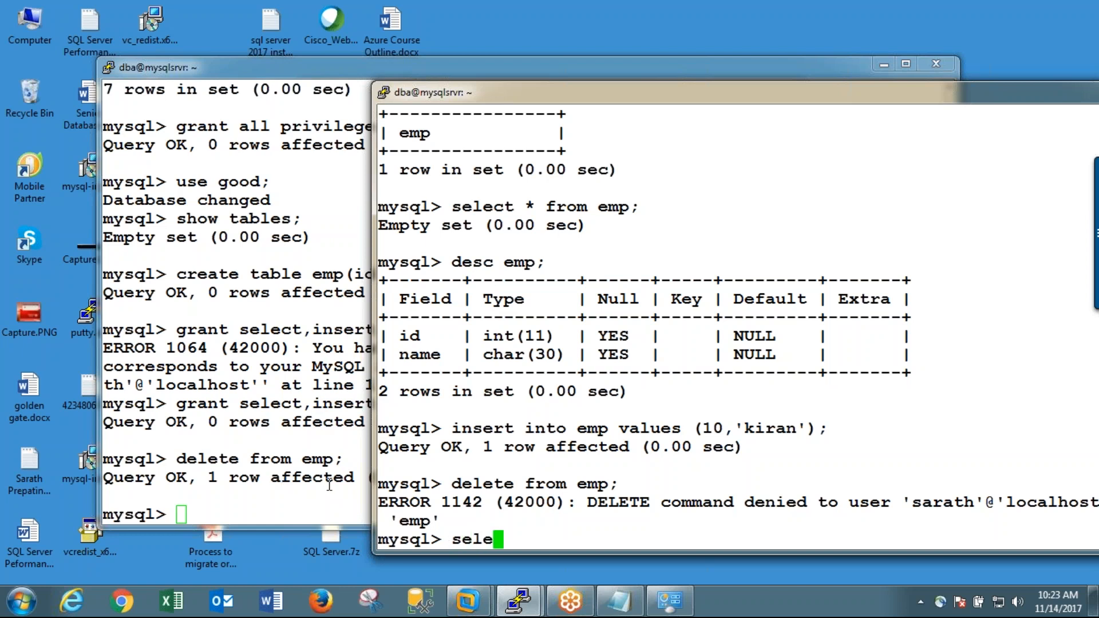
text(ct * fro)
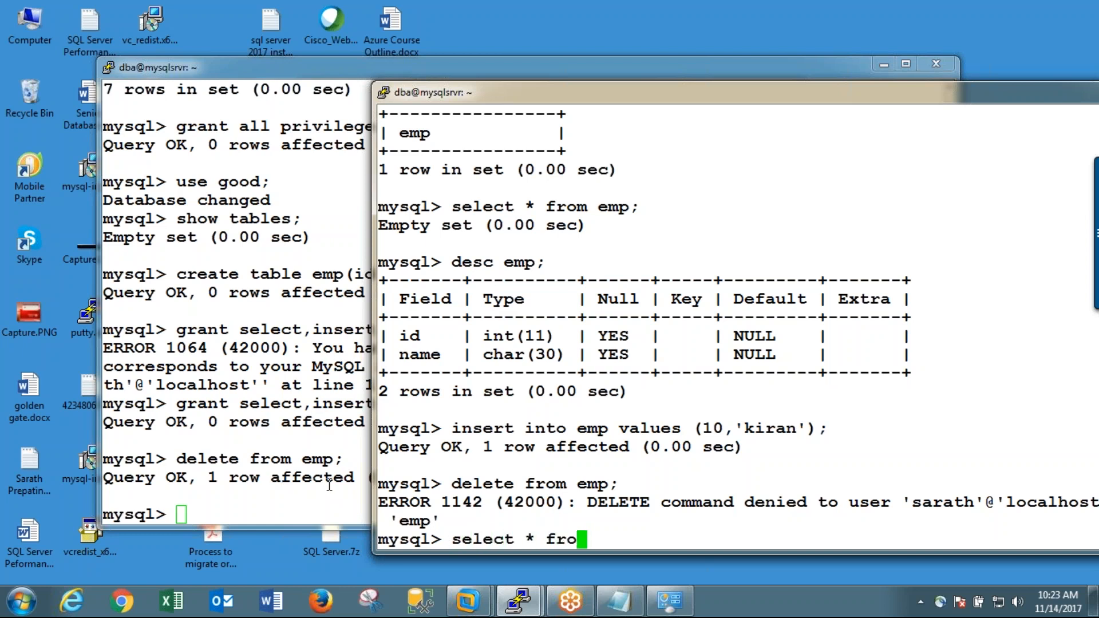
text(m emp;)
key(Return)
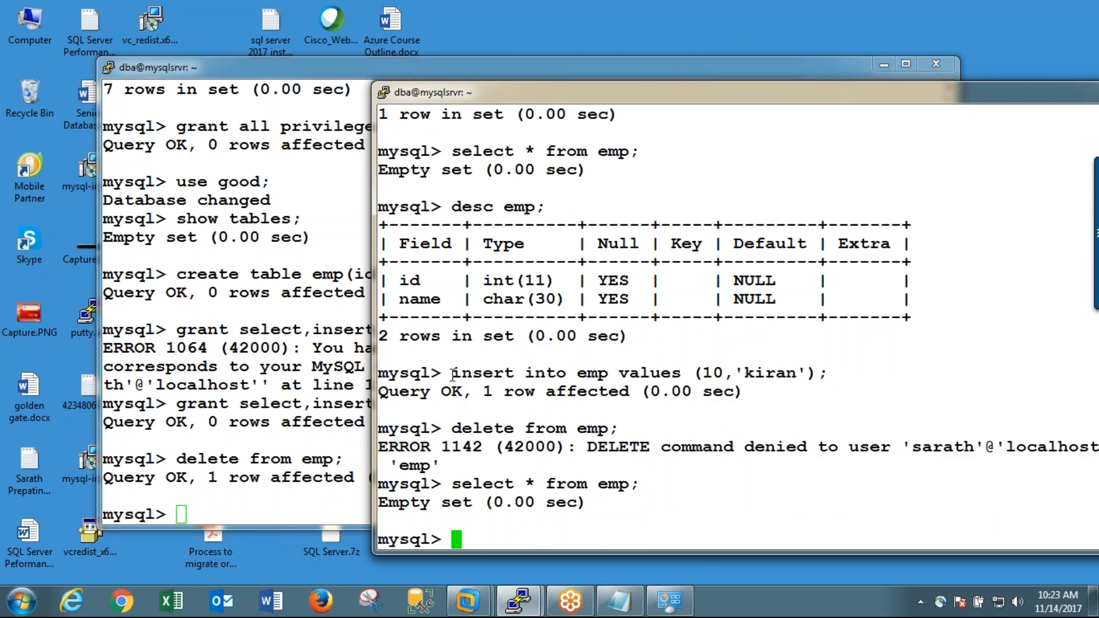
Step: Reuse the earlier insert statement to add the row with id 10 and the same sample first name to emp
drag(451, 373, 826, 375)
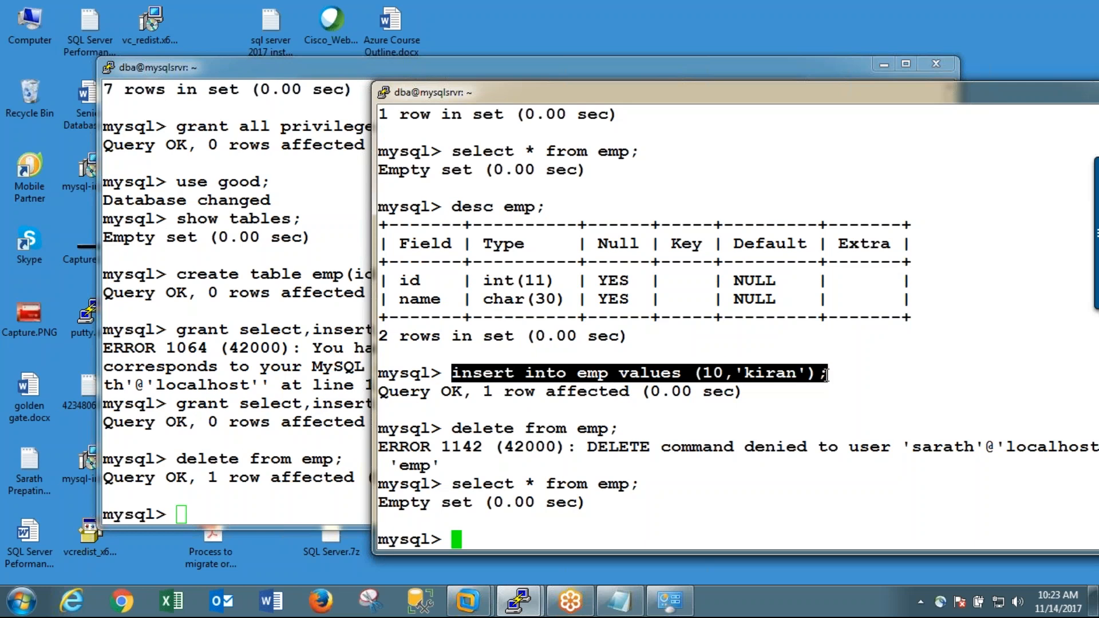
right_click(824, 374)
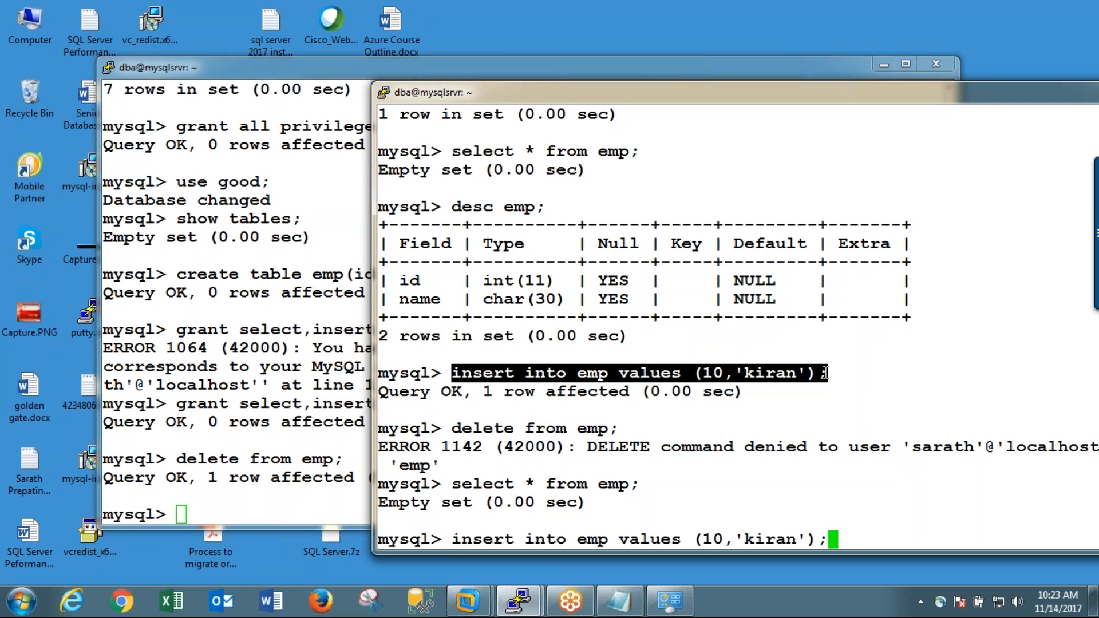
key(Return)
Step: Select everything from emp to check the reinserted row
text(sele)
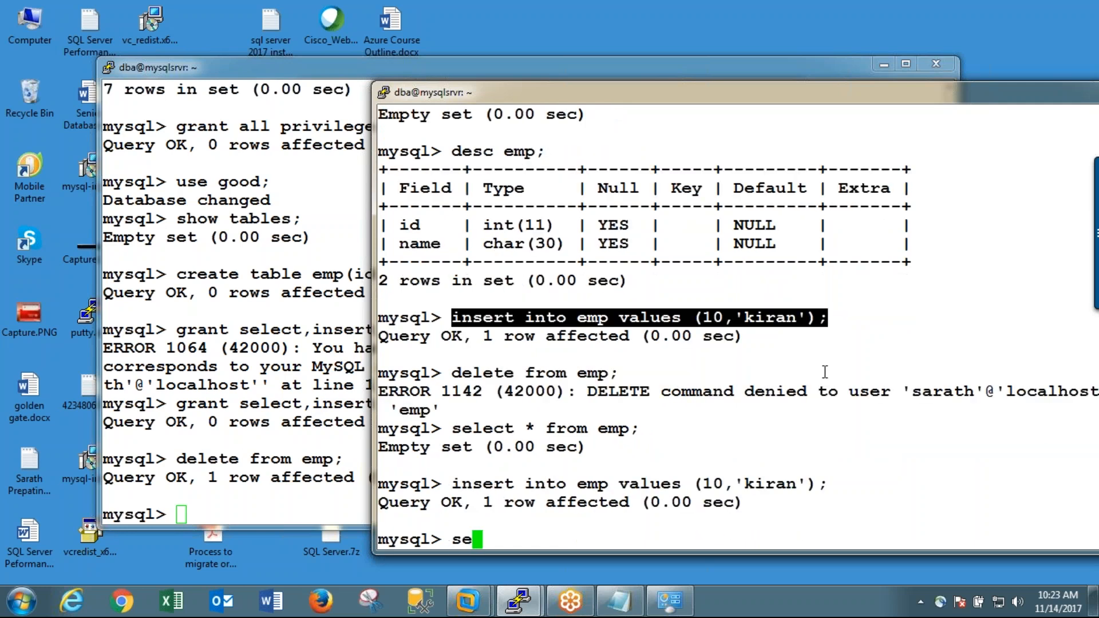
key(BackSpace)
key(BackSpace)
text(kle)
key(BackSpace)
key(BackSpace)
key(BackSpace)
text(lect * from)
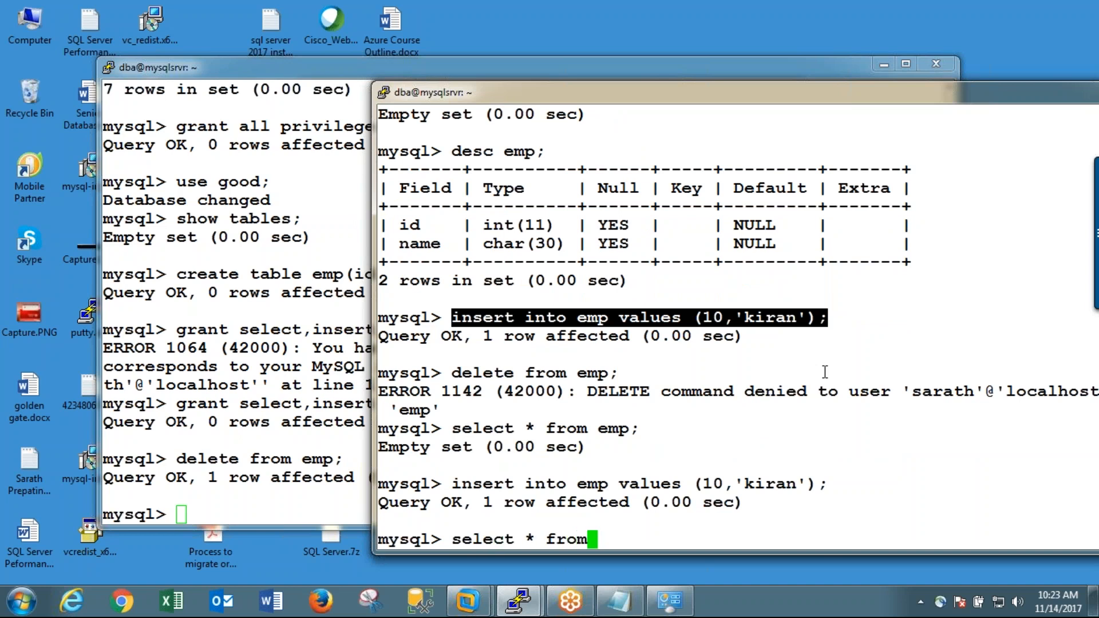
text( emp;)
key(Return)
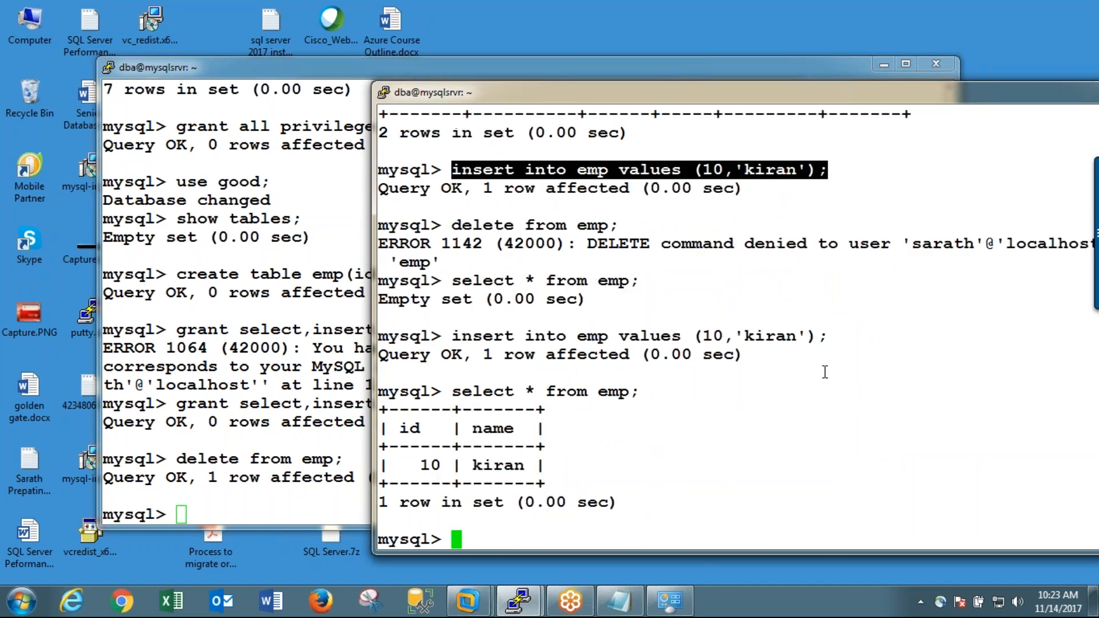
Step: Adapt the previous insert statement to add a row to emp with id 11 and a different sample first name
text(se)
key(BackSpace)
key(BackSpace)
key(Up)
key(Up)
key(Left)
key(Left)
key(Left)
key(Left)
key(Left)
key(Left)
key(Left)
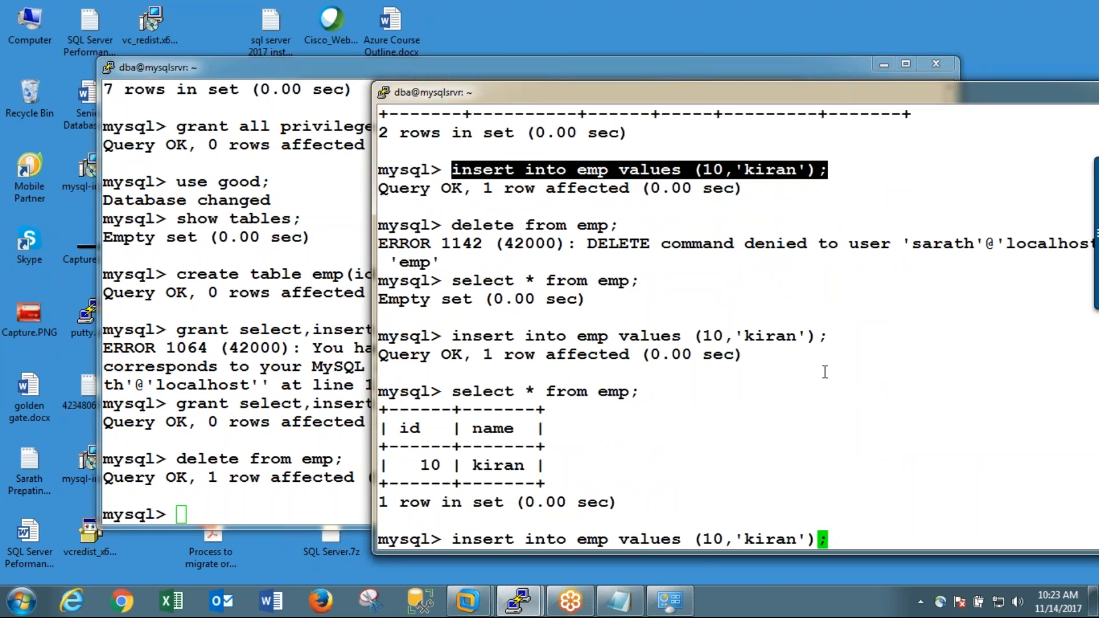
key(Left)
text(kuar)
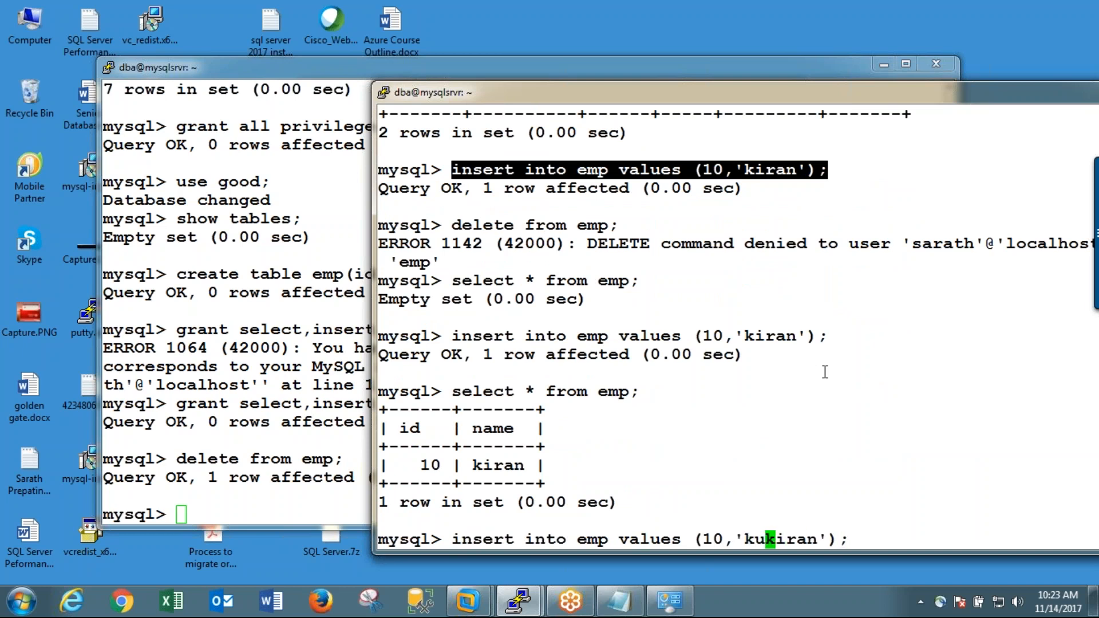
key(BackSpace)
key(BackSpace)
key(BackSpace)
text(makir)
key(BackSpace)
key(BackSpace)
key(BackSpace)
key(BackSpace)
text(umar)
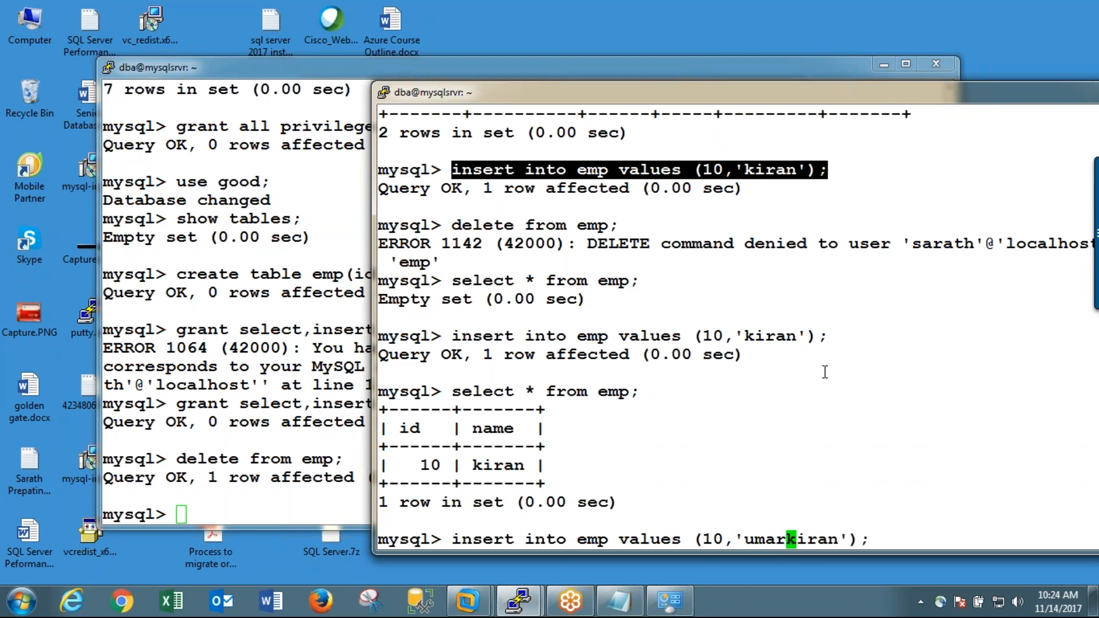
key(Delete)
key(Delete)
key(Delete)
key(Delete)
key(Delete)
key(Left)
key(Left)
key(Left)
key(Left)
key(Left)
key(Left)
key(Left)
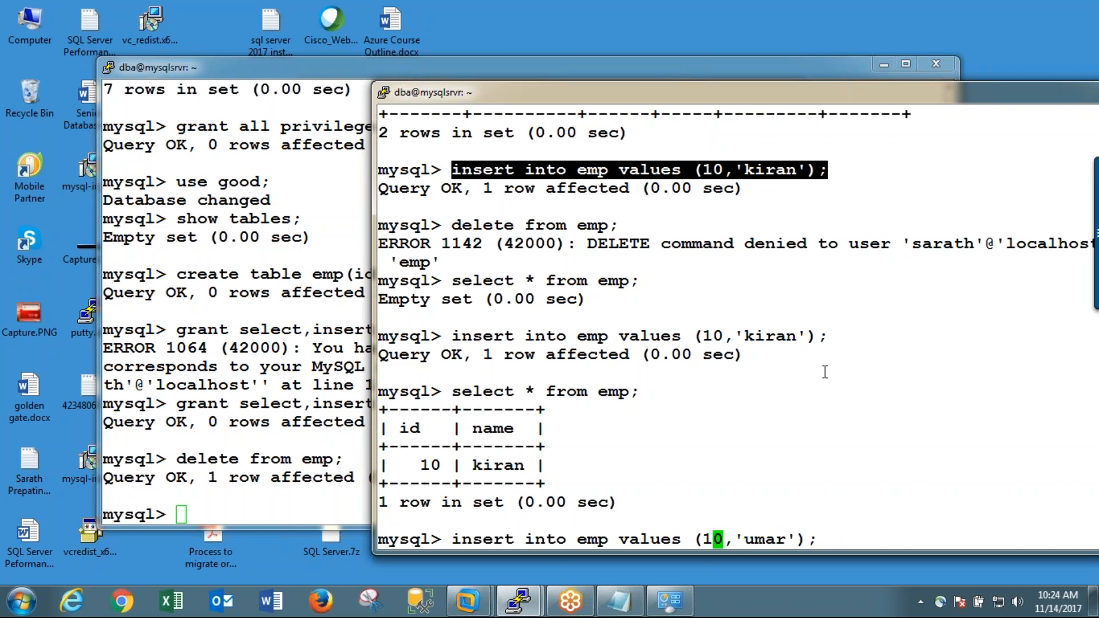
key(Delete)
text(1)
key(Return)
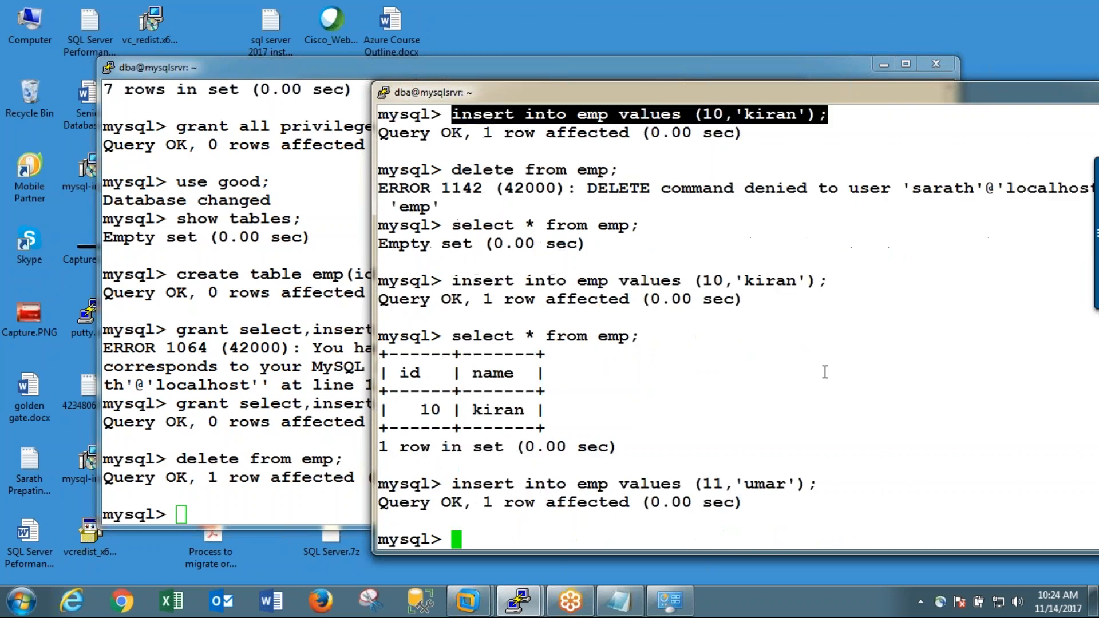
Step: Rerun the select on emp to review the table with the id 11 row
key(Up)
key(Up)
key(Return)
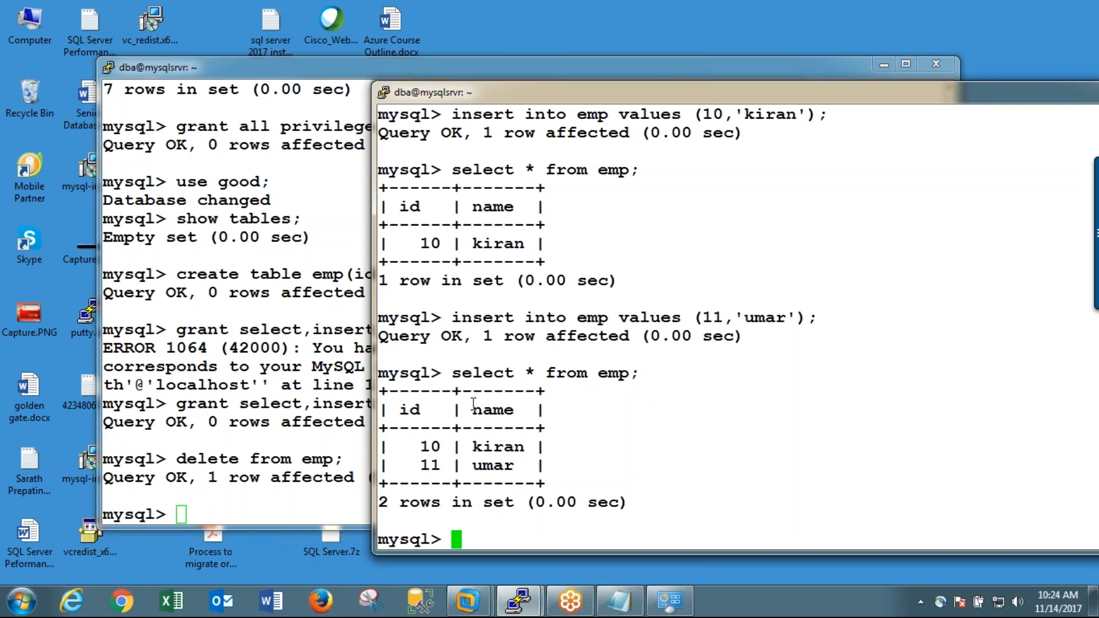
Step: In the administrator session, try to revoke insert on good.emp from the new user at 'localhost'
click(305, 438)
text(revoke)
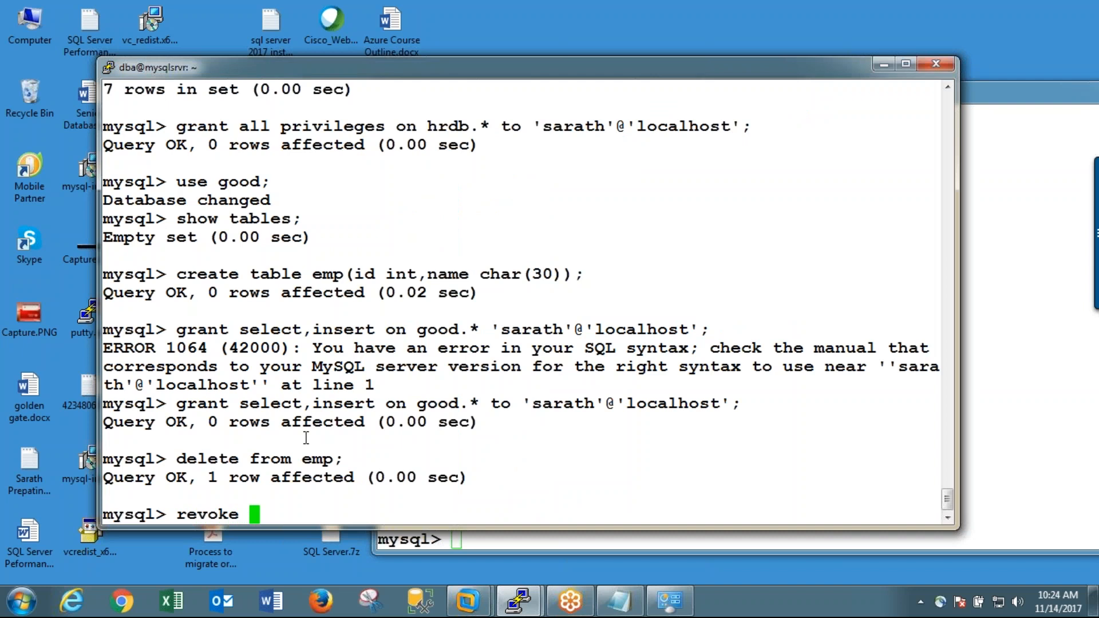
text(insert on dev)
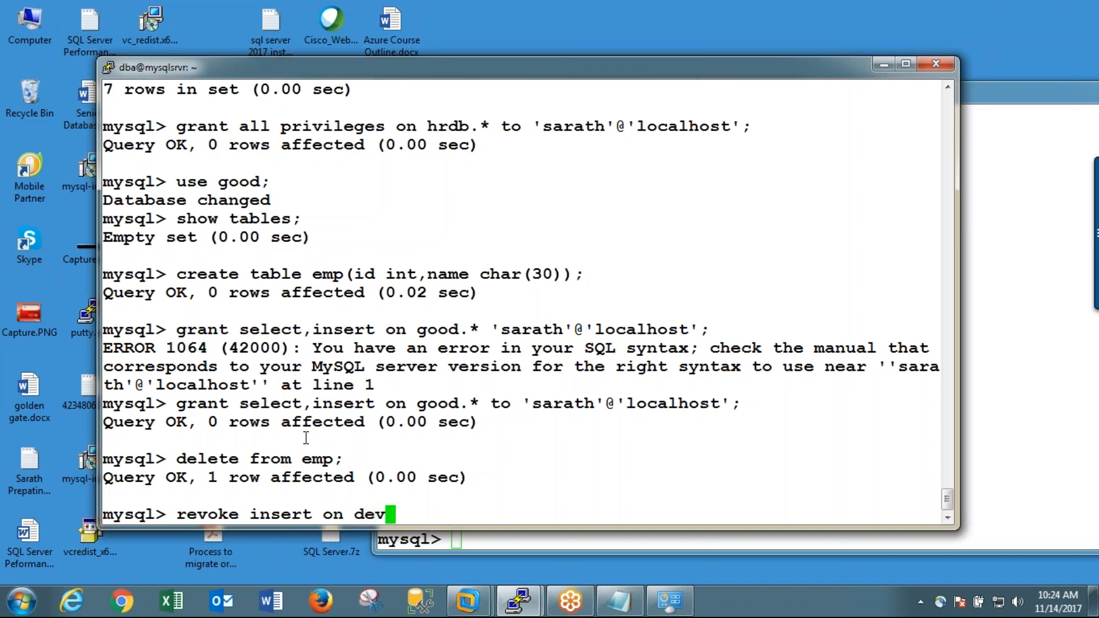
key(BackSpace)
key(BackSpace)
key(BackSpace)
text(good.)
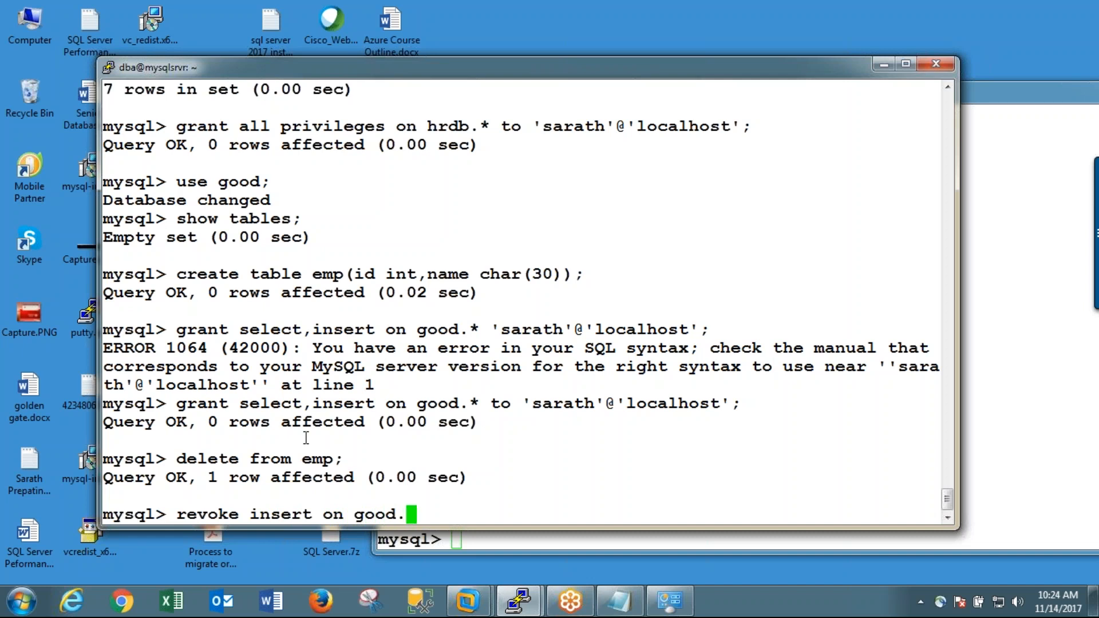
text(*)
key(BackSpace)
key(BackSpace)
text(emp )
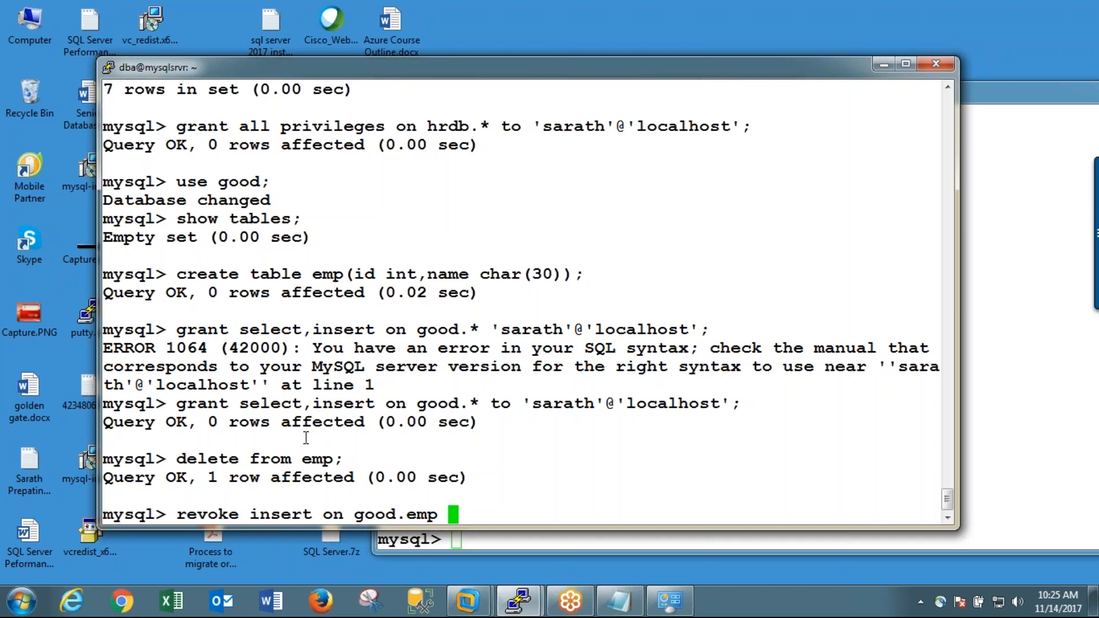
text(fr)
key(BackSpace)
key(BackSpace)
text(from )
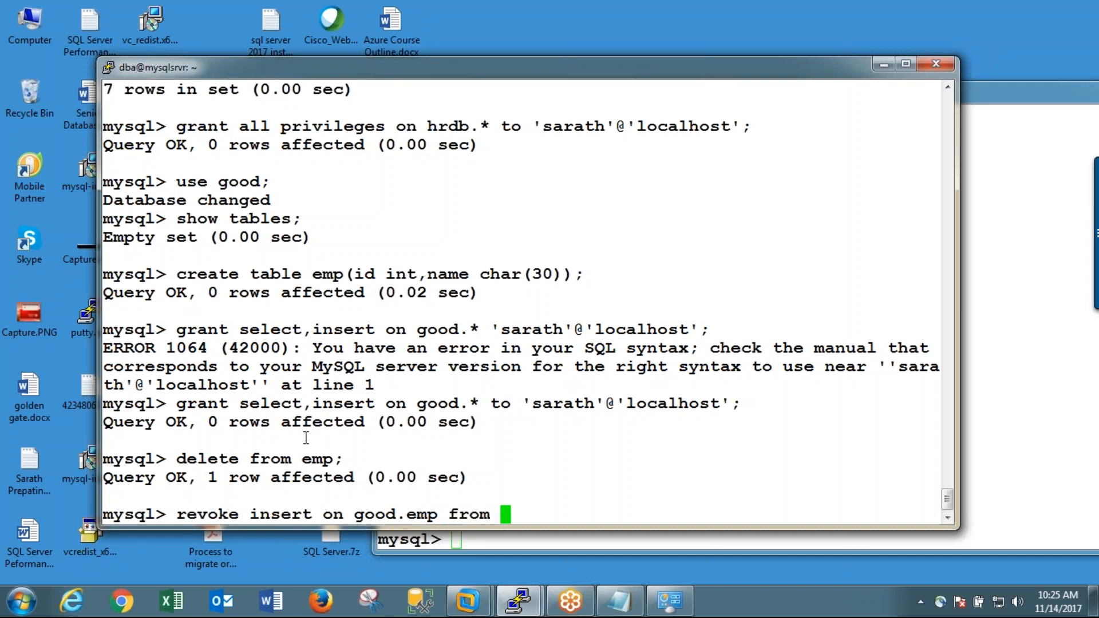
text(;)
key(BackSpace)
text('sarath)
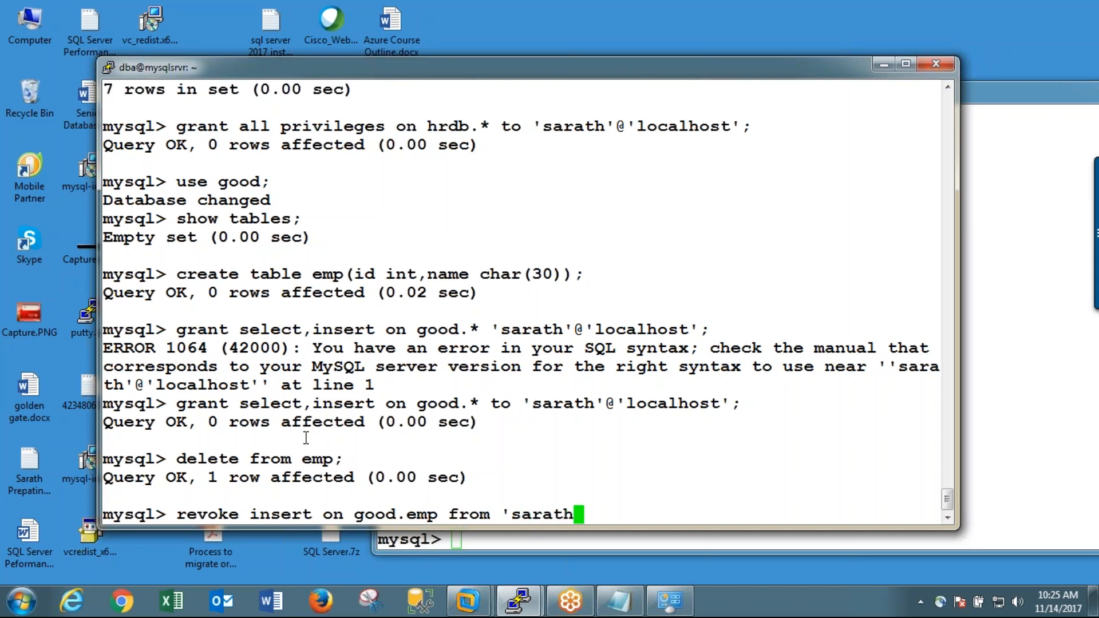
text('@'localho)
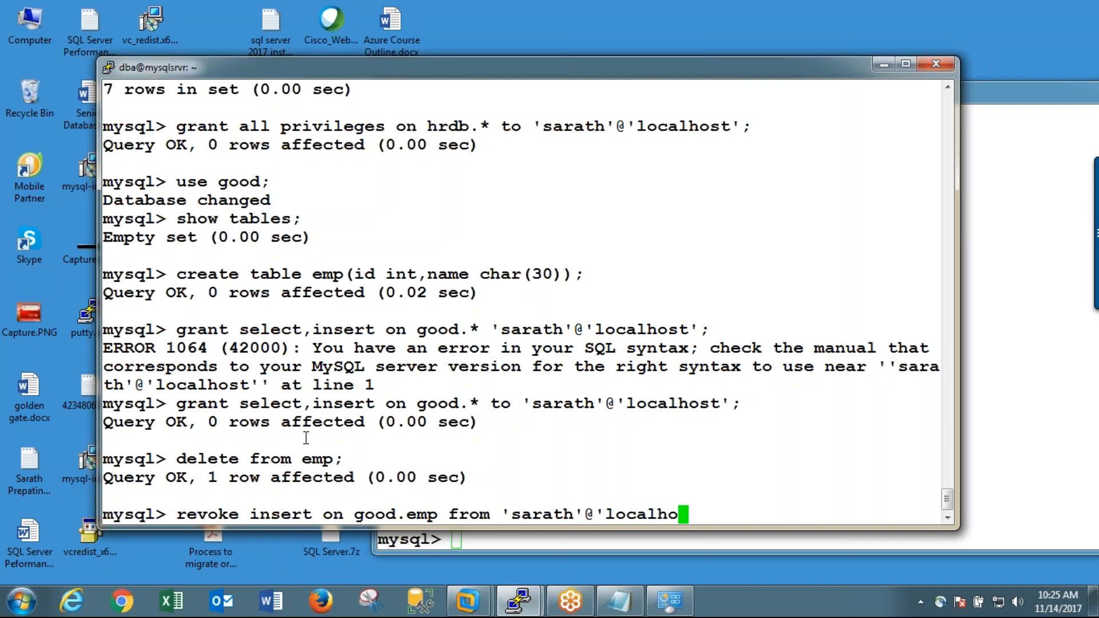
text(st';)
key(Return)
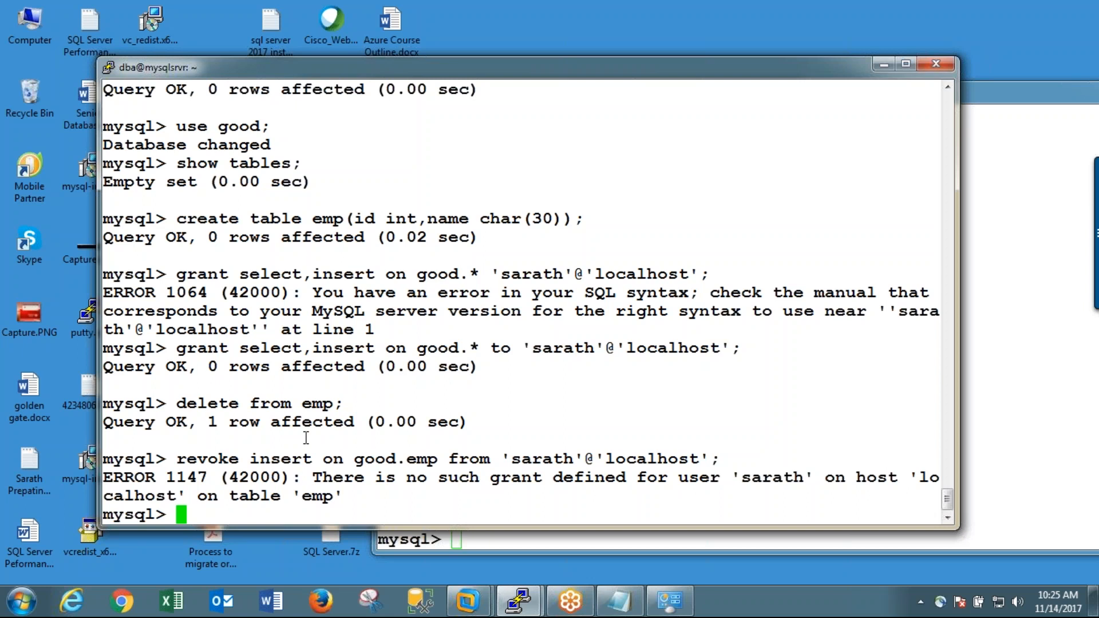
Step: Try the insert revoke on good.emp again with the quotes removed from around the user name
key(Up)
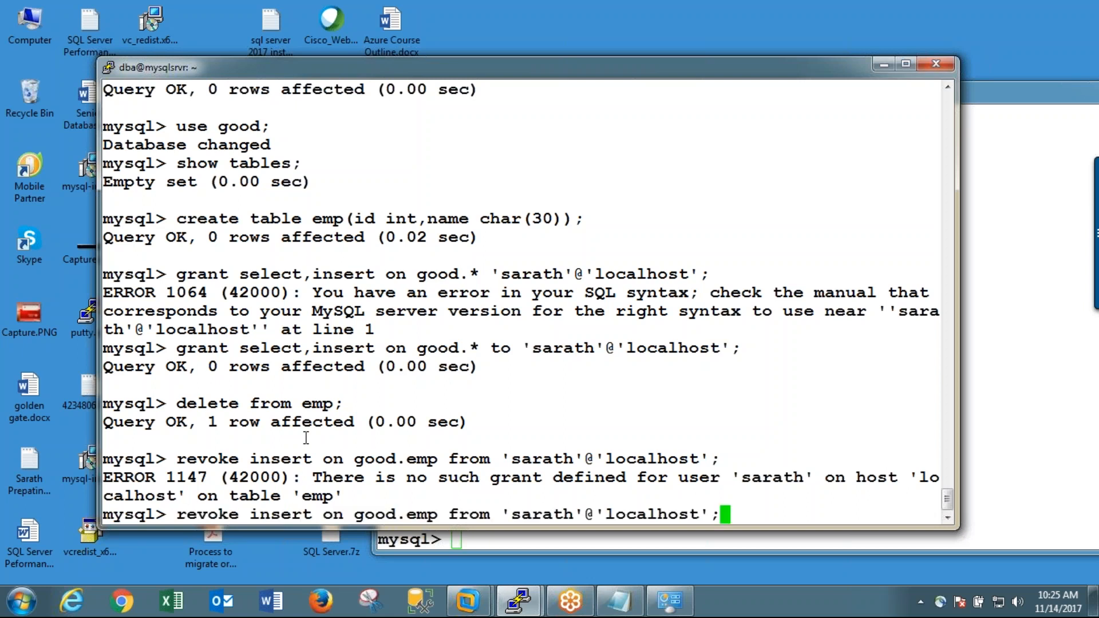
key(Left)
key(Left)
key(Left)
key(Left)
key(Left)
key(Left)
key(Left)
key(Left)
key(Left)
key(Left)
key(Left)
key(Left)
key(Left)
key(BackSpace)
key(Left)
key(Left)
key(Left)
key(Left)
key(Left)
key(Left)
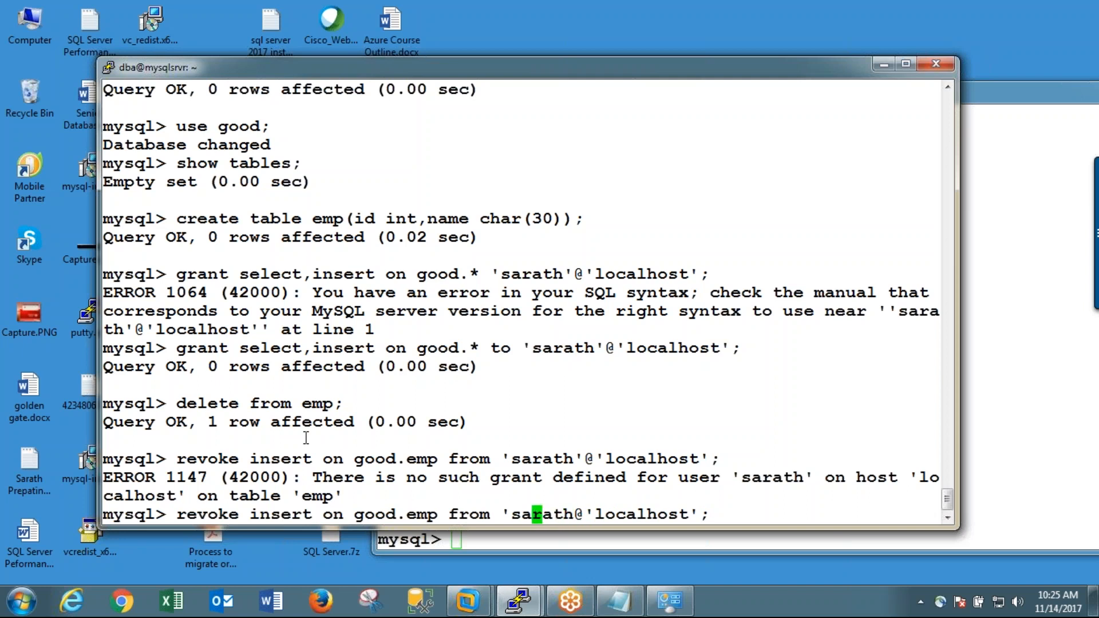
key(BackSpace)
key(Return)
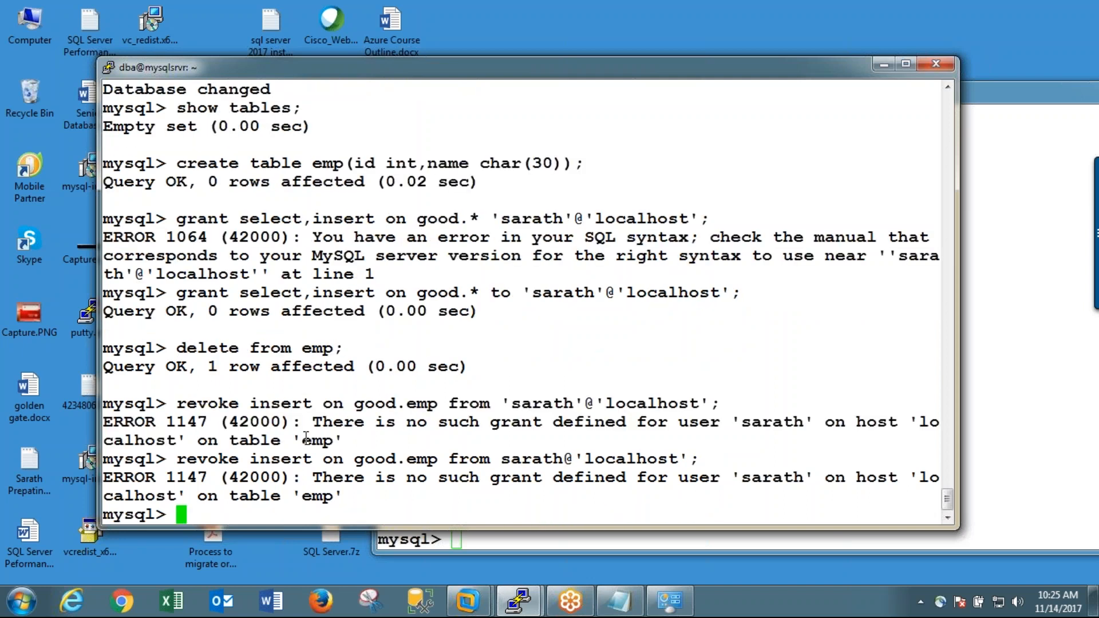
Step: Revoke insert on good.* from the new user at 'localhost', with the user name quoted again
key(Up)
key(Left)
key(Left)
key(Left)
key(Left)
key(Left)
key(Left)
key(Left)
key(Left)
key(Left)
key(Left)
key(Left)
key(Left)
key(Left)
key(Left)
key(Left)
key(Left)
key(Left)
key(Left)
key(Left)
key(Left)
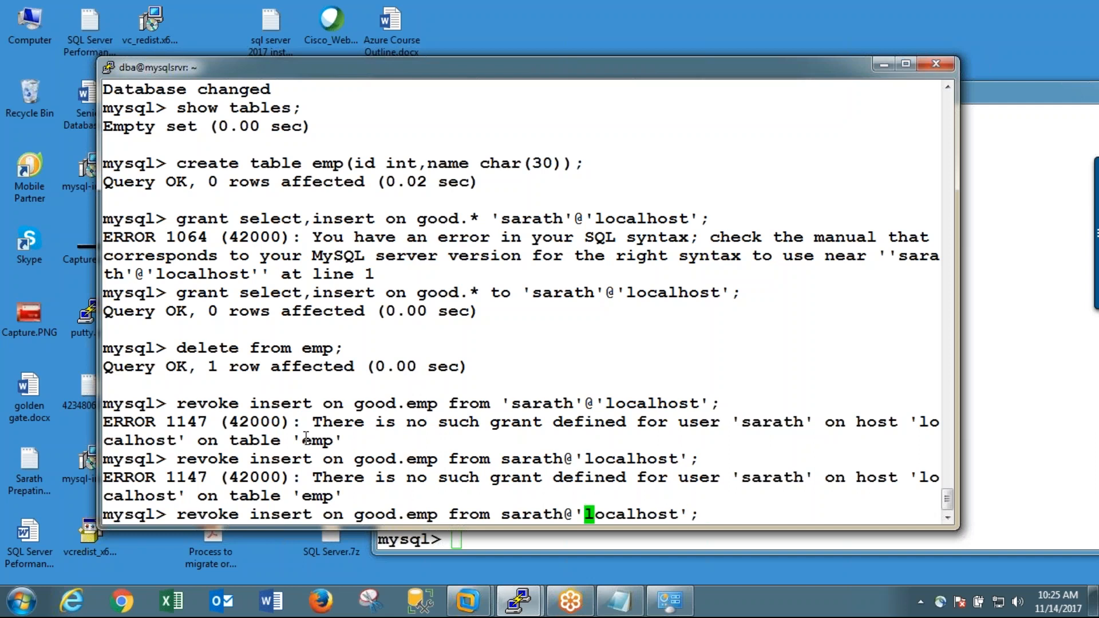
key(Right)
key(Right)
key(Right)
key(Right)
key(Right)
text(')
key(Right)
key(Right)
key(Right)
key(Right)
key(Right)
key(Right)
text(')
key(Right)
key(Right)
key(Right)
key(Right)
key(Right)
key(Right)
key(Right)
key(Right)
key(Right)
key(Right)
key(Right)
key(Right)
key(Left)
key(Left)
key(Left)
key(Left)
key(Left)
key(Left)
key(Left)
key(Left)
key(Left)
key(Left)
key(Left)
key(Left)
key(Left)
key(Left)
key(Left)
key(Left)
key(Left)
key(Left)
key(Left)
key(Left)
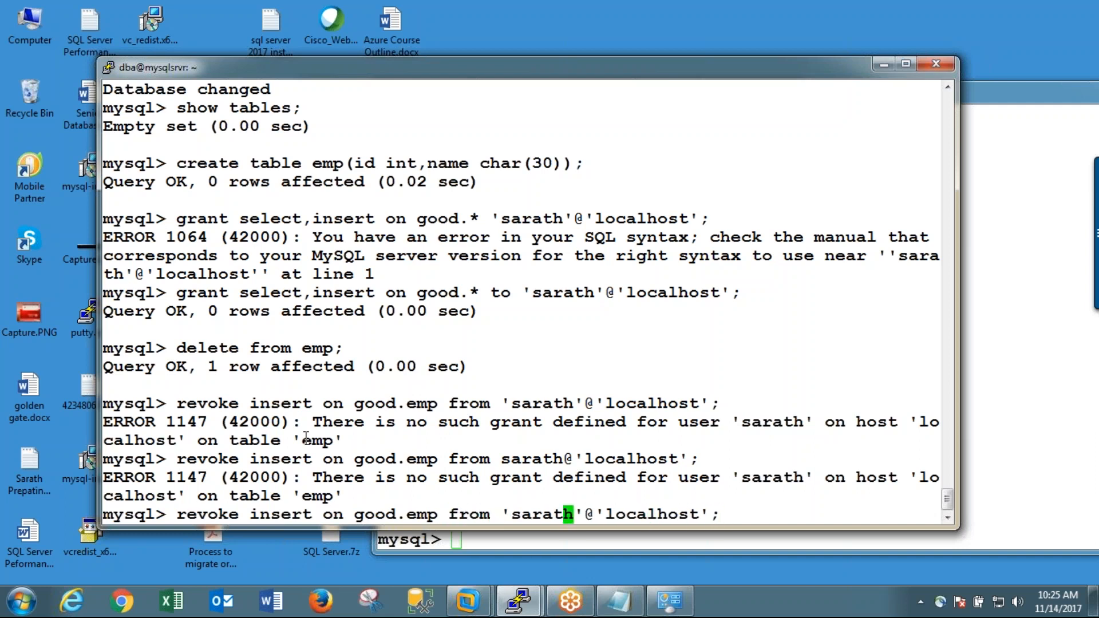
key(Left)
key(Left)
key(Left)
key(Left)
key(Delete)
key(BackSpace)
key(BackSpace)
text(*)
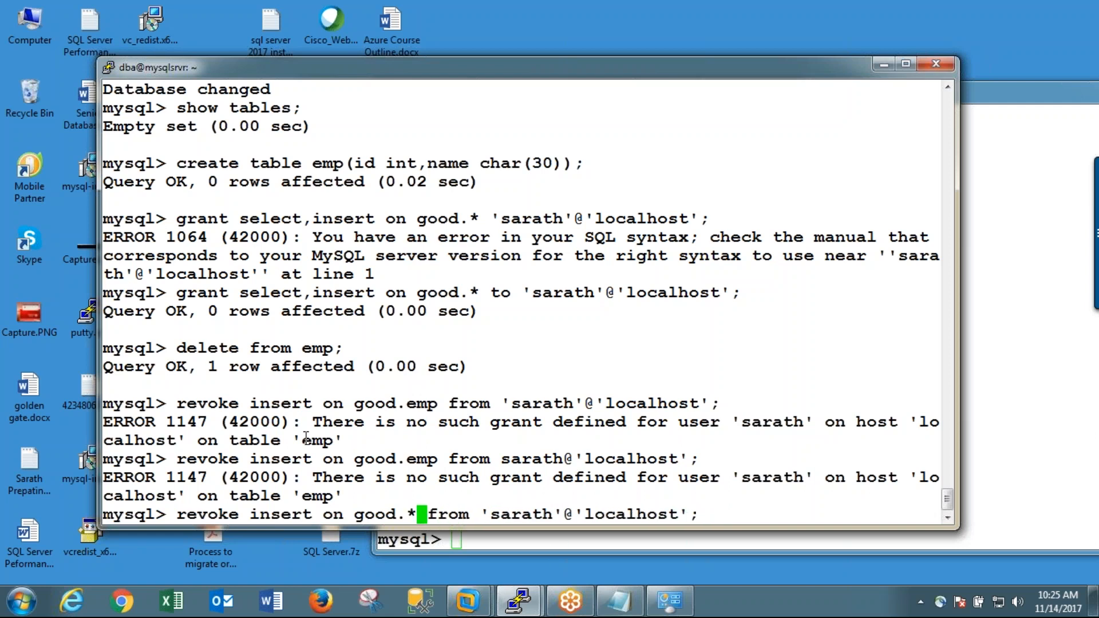
key(Return)
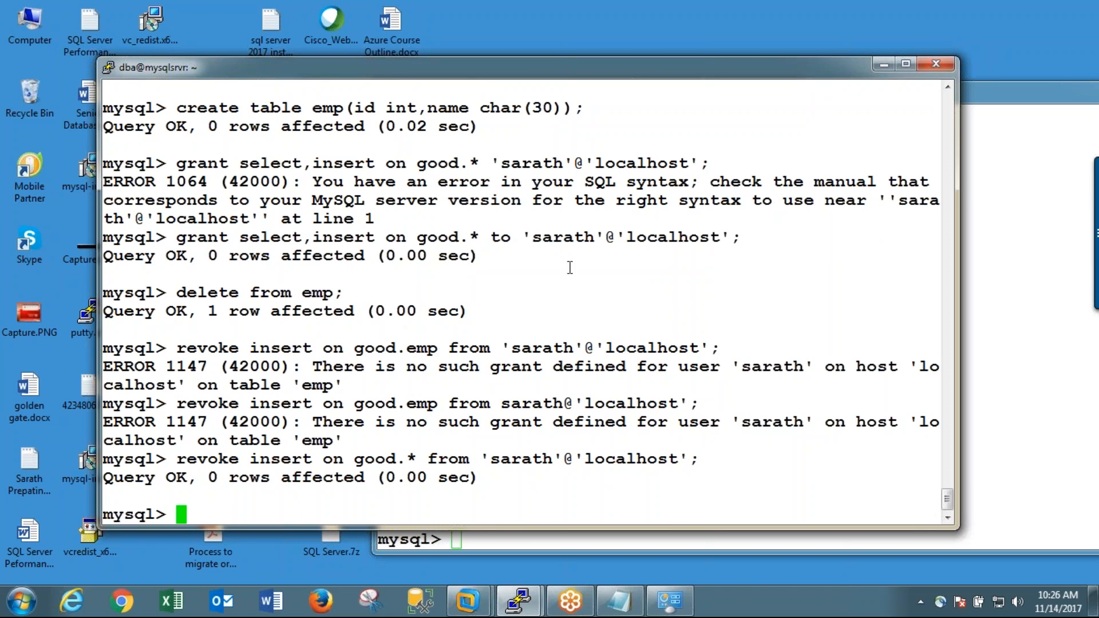
Step: In the new user's session, rerun the id 11 insert into emp to test the revoked privilege
click(1010, 313)
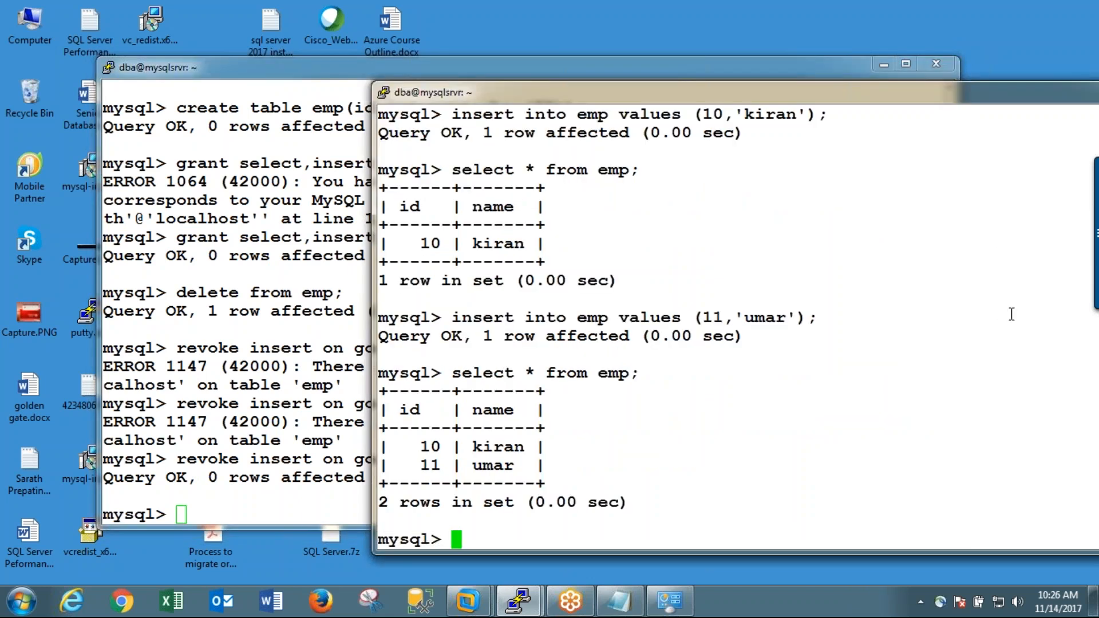
key(Up)
key(Up)
key(Return)
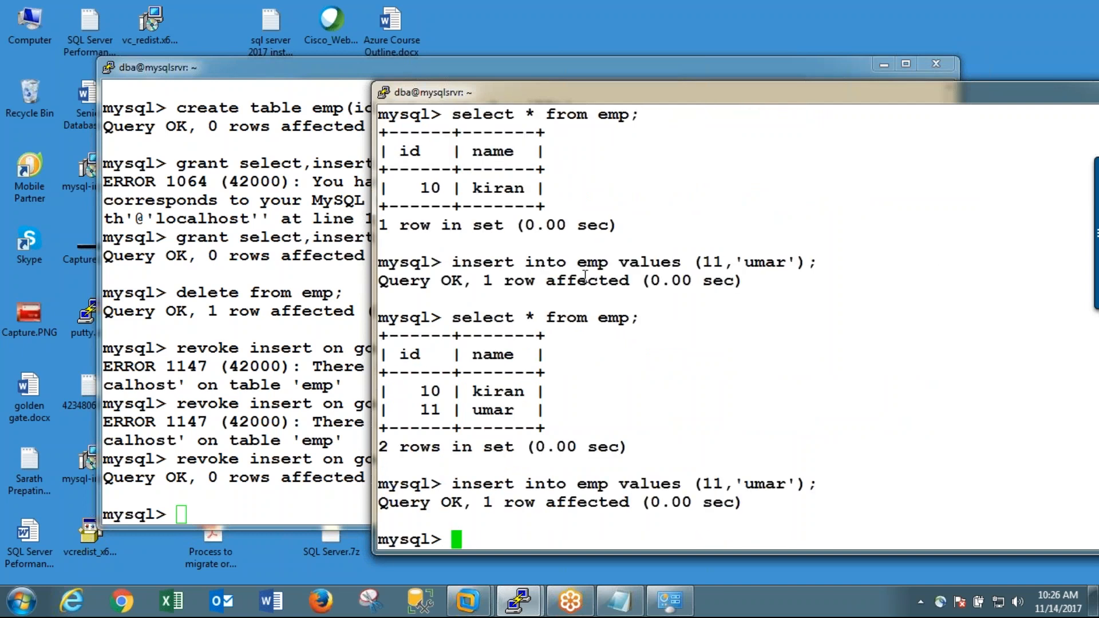
Step: In the new user's session, switch to the good database again
click(251, 296)
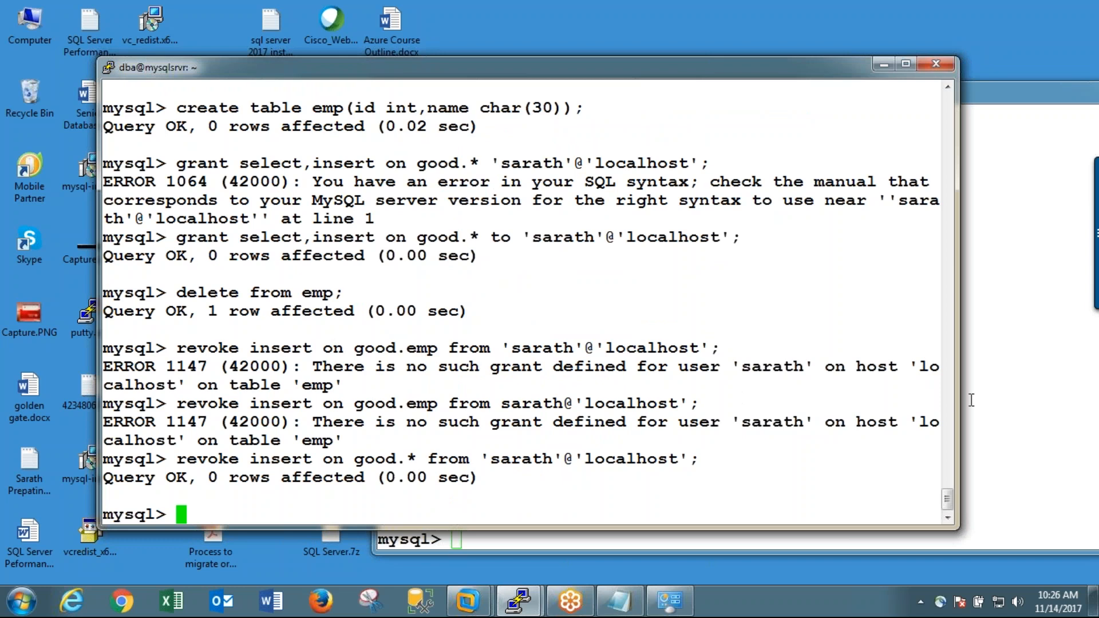
click(1012, 407)
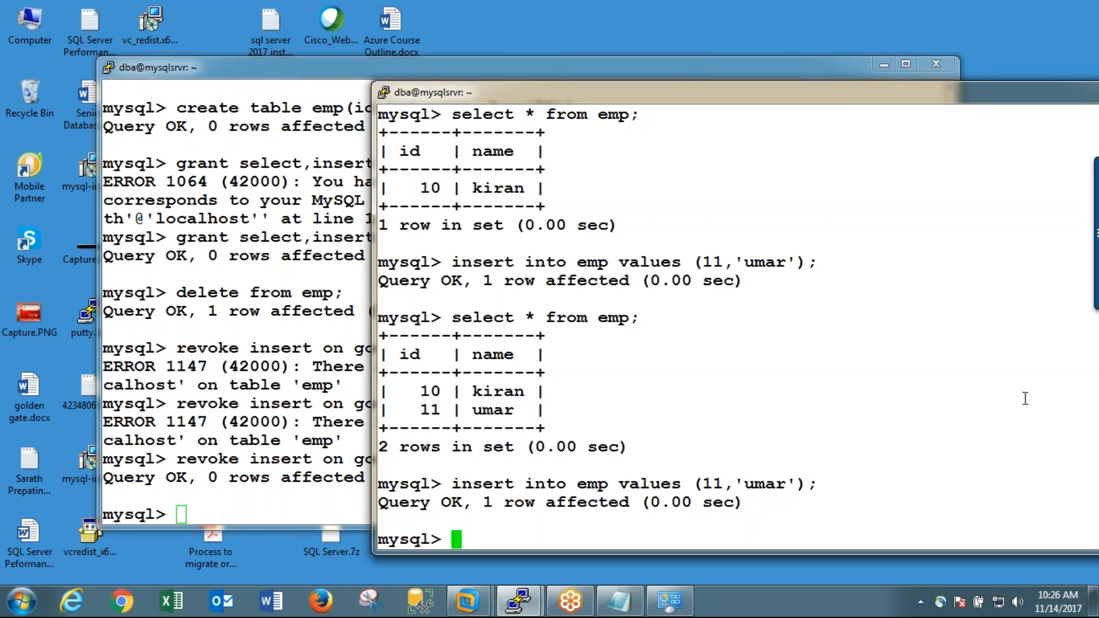
click(314, 375)
click(1039, 383)
text(use good;)
key(Return)
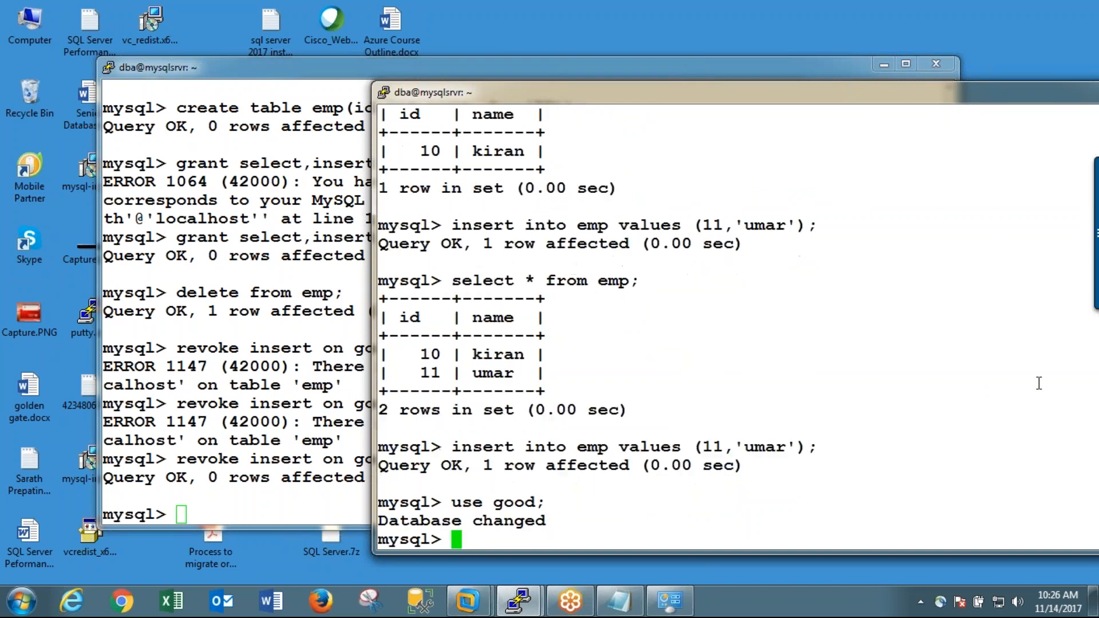
Step: Repeat the insert of id 11 with name 'umar' into emp to test the revoked insert privilege on good
key(Up)
key(Up)
key(Return)
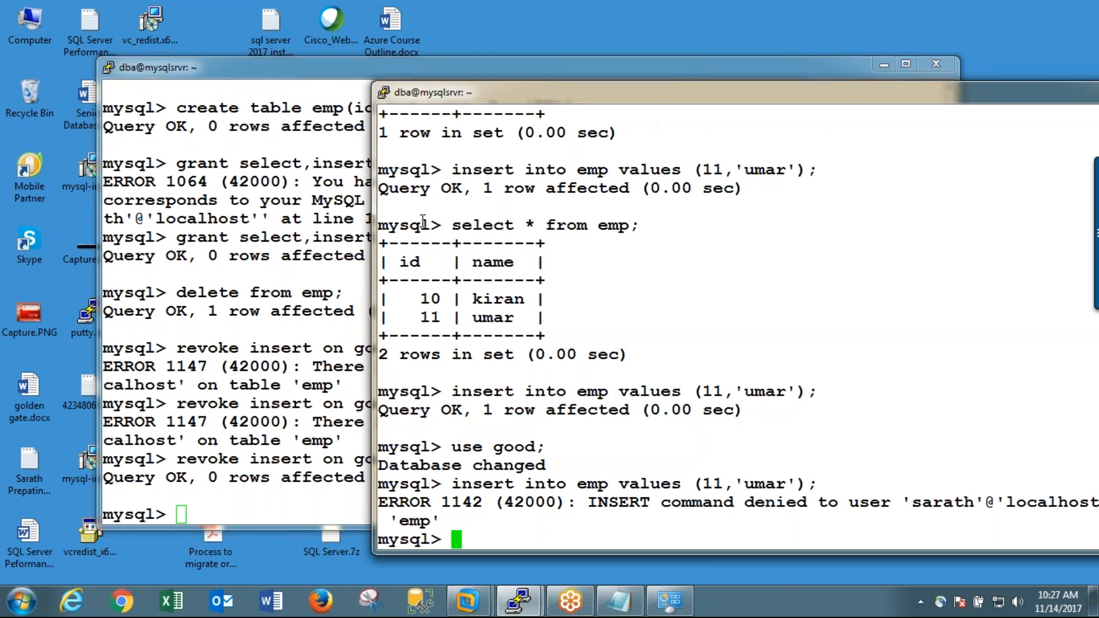
Step: In the administrator session, try to list the server variable with show varaibles like 'max_connections'
click(334, 252)
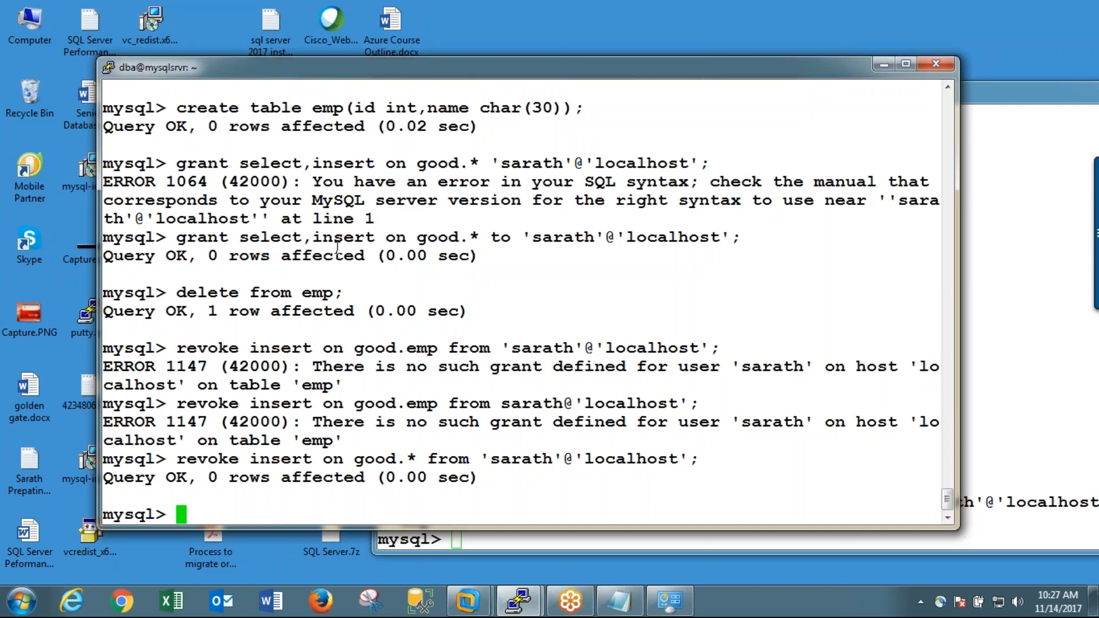
click(694, 16)
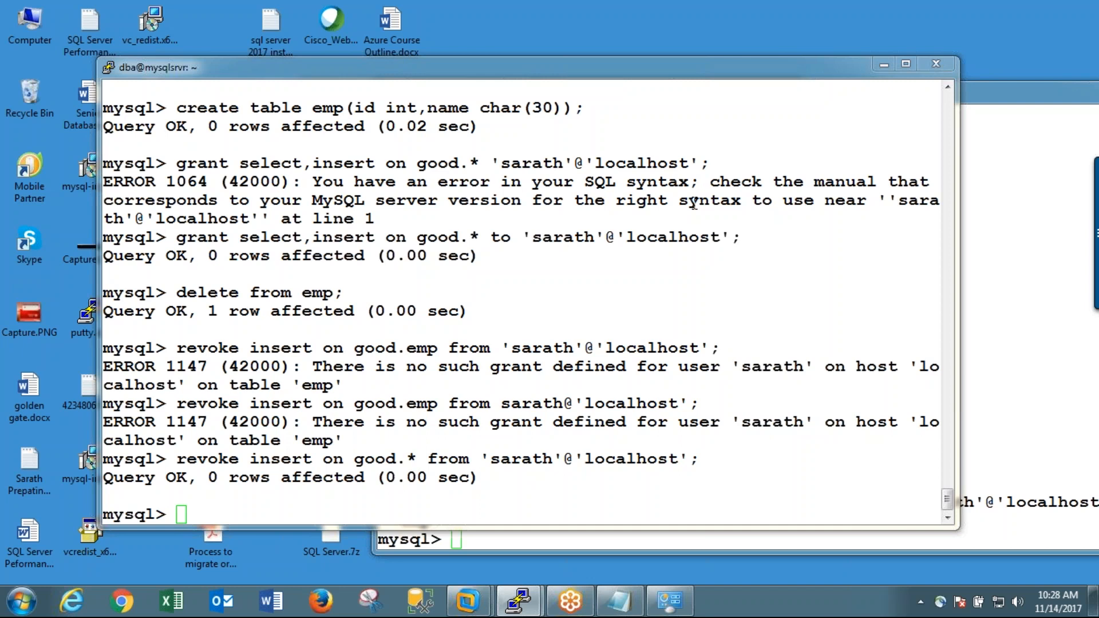
click(620, 326)
text(show vai)
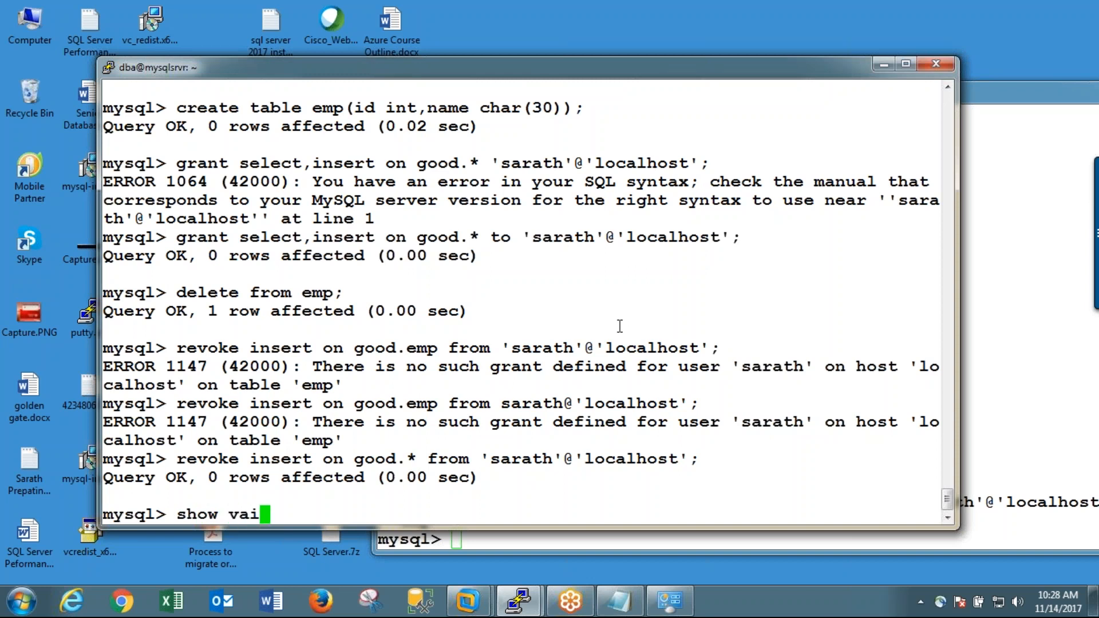
key(BackSpace)
text(raibl)
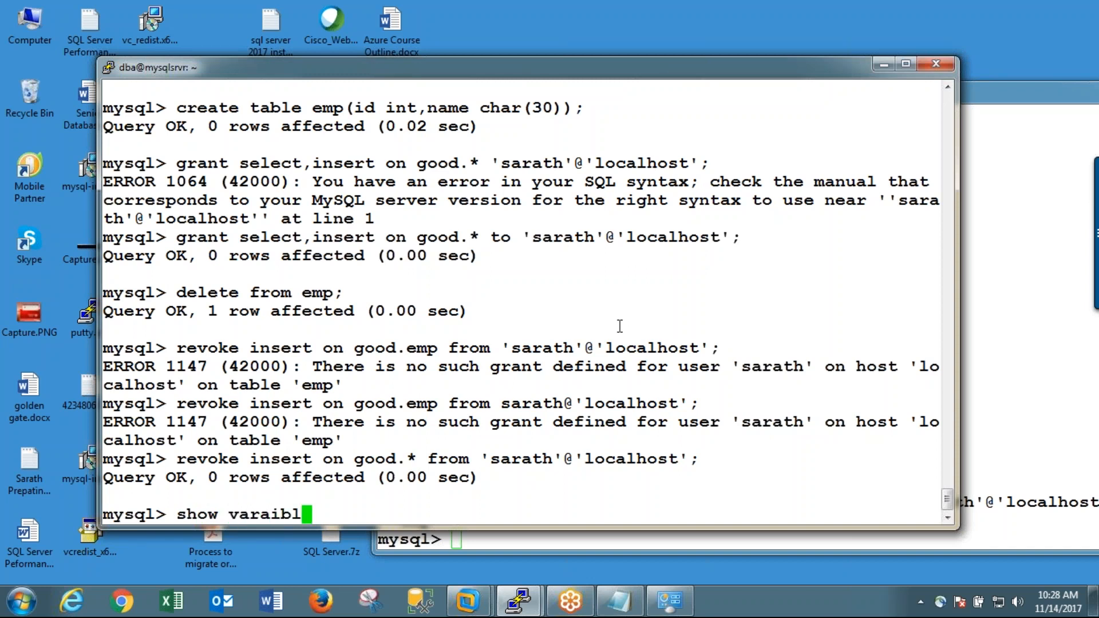
text(es li)
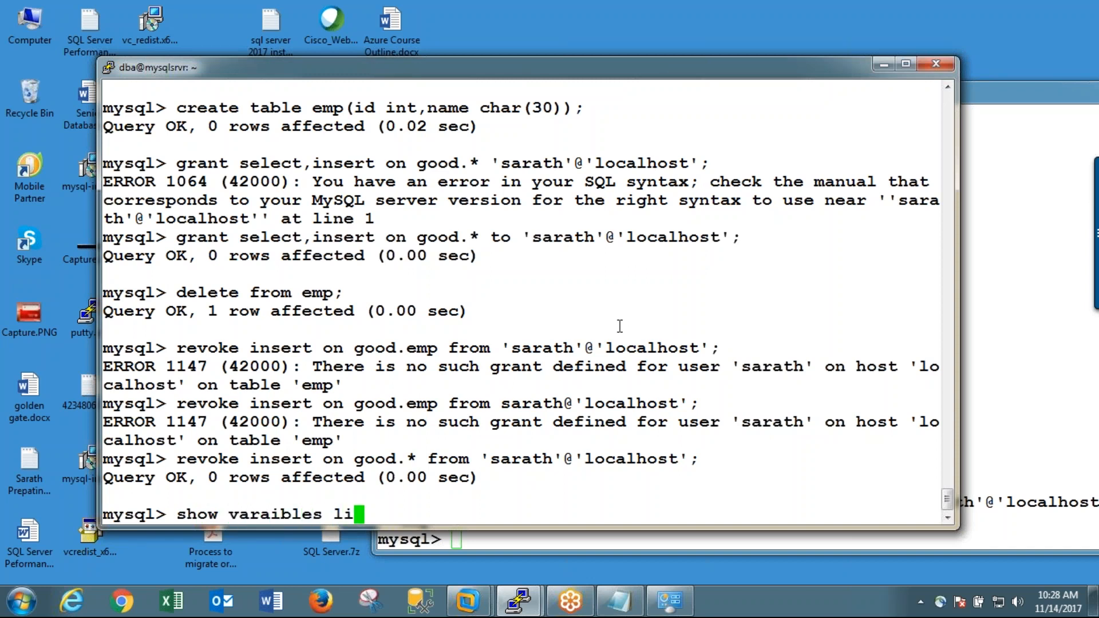
text(ke 'ma)
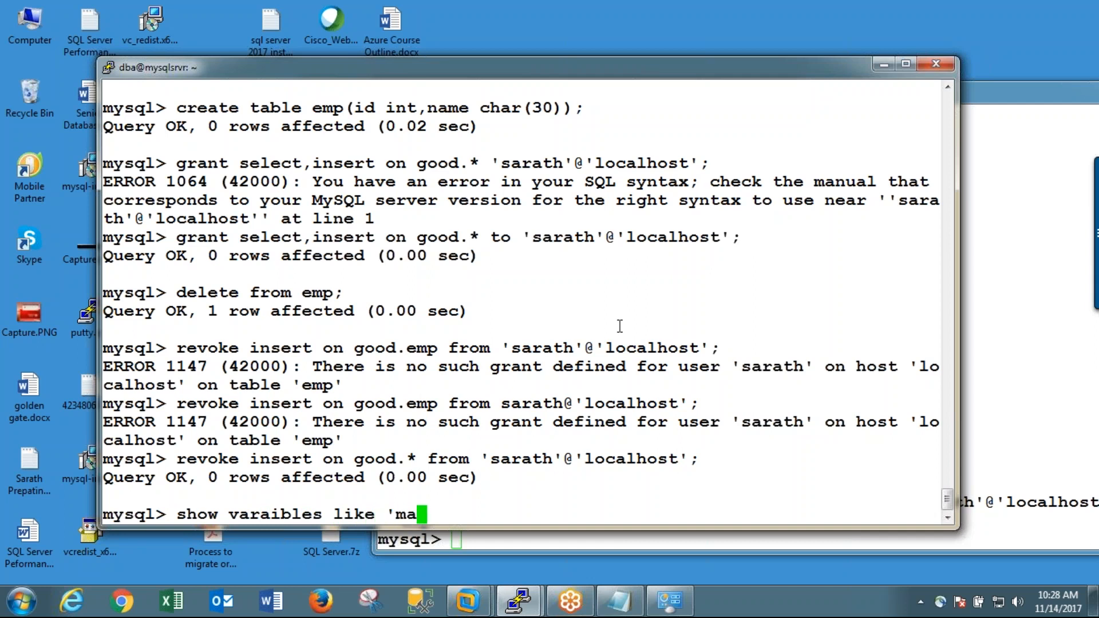
text(x_co)
key(BackSpace)
key(BackSpace)
text(_connections';)
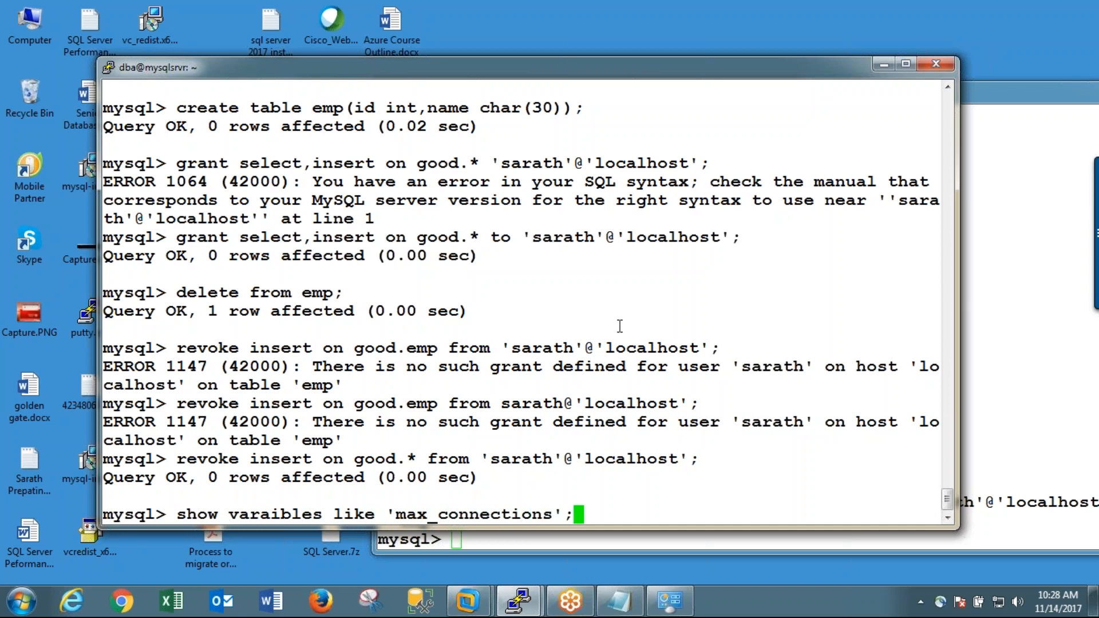
key(Return)
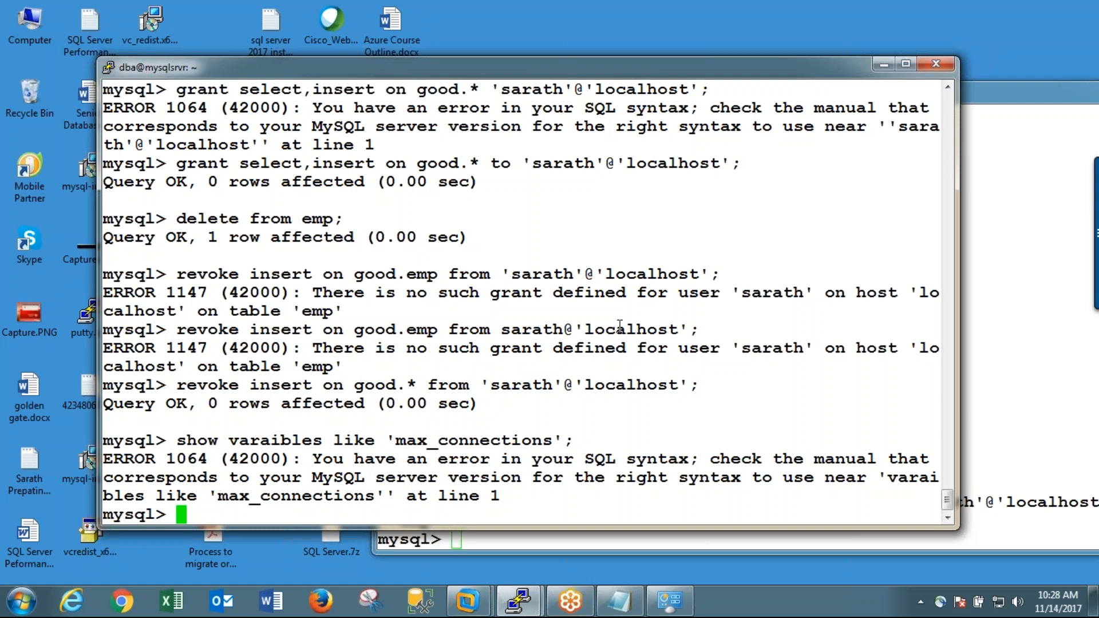
Step: Try the max_connections variable query again with double quotes around the variable name
key(Up)
key(Left)
key(Left)
key(Left)
key(Left)
key(Left)
key(Left)
key(Left)
key(Left)
key(Left)
key(Left)
key(Left)
key(Left)
key(Left)
key(Left)
key(Left)
key(Left)
key(Left)
key(Left)
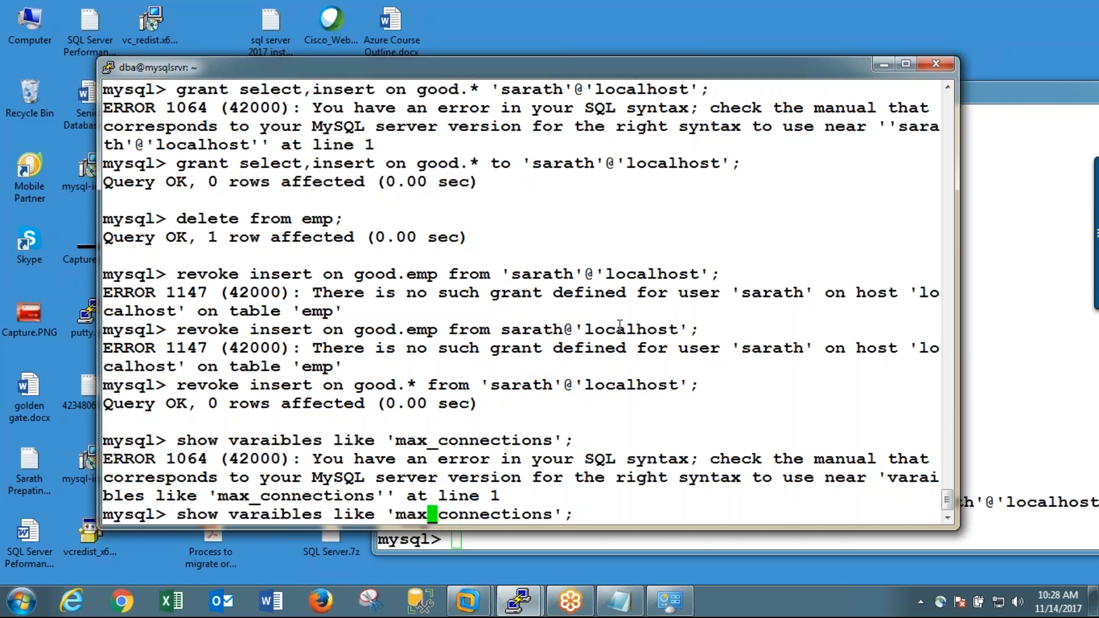
key(Delete)
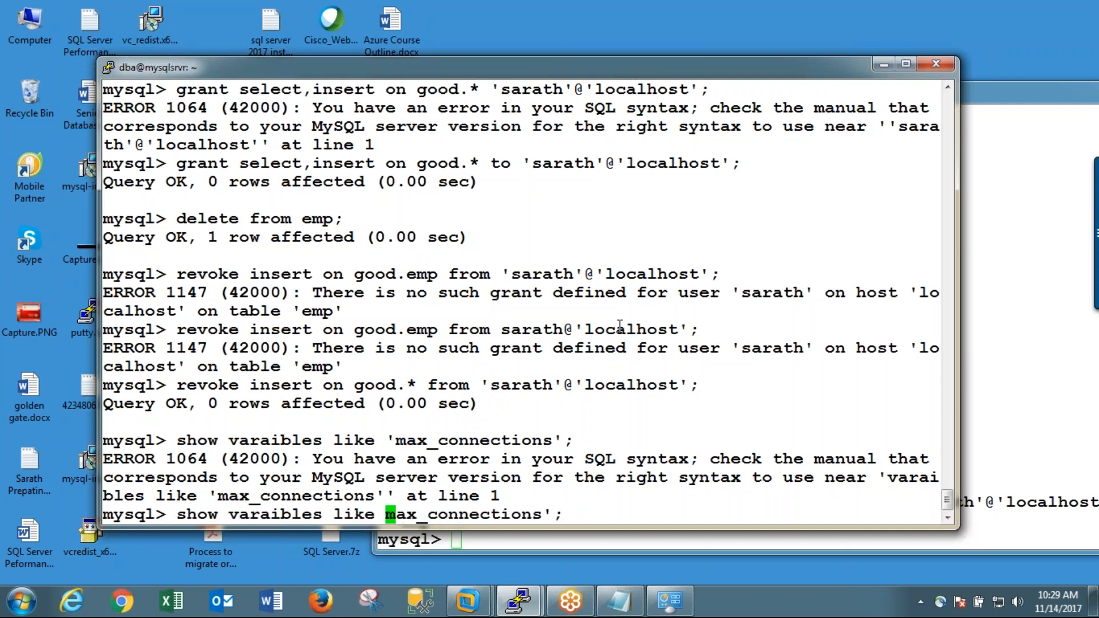
text(")
key(Right)
key(Right)
key(Right)
key(Right)
key(Right)
key(Right)
key(Right)
key(Right)
key(Right)
key(Right)
key(Right)
key(Right)
key(Right)
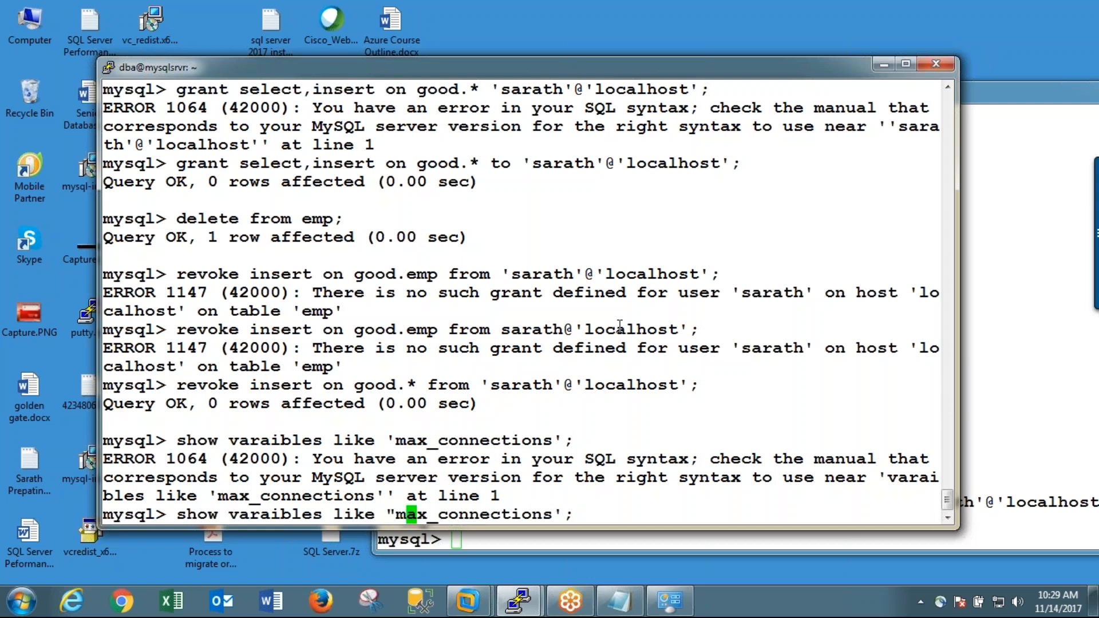
key(Right)
key(Right)
key(Delete)
text(")
key(Return)
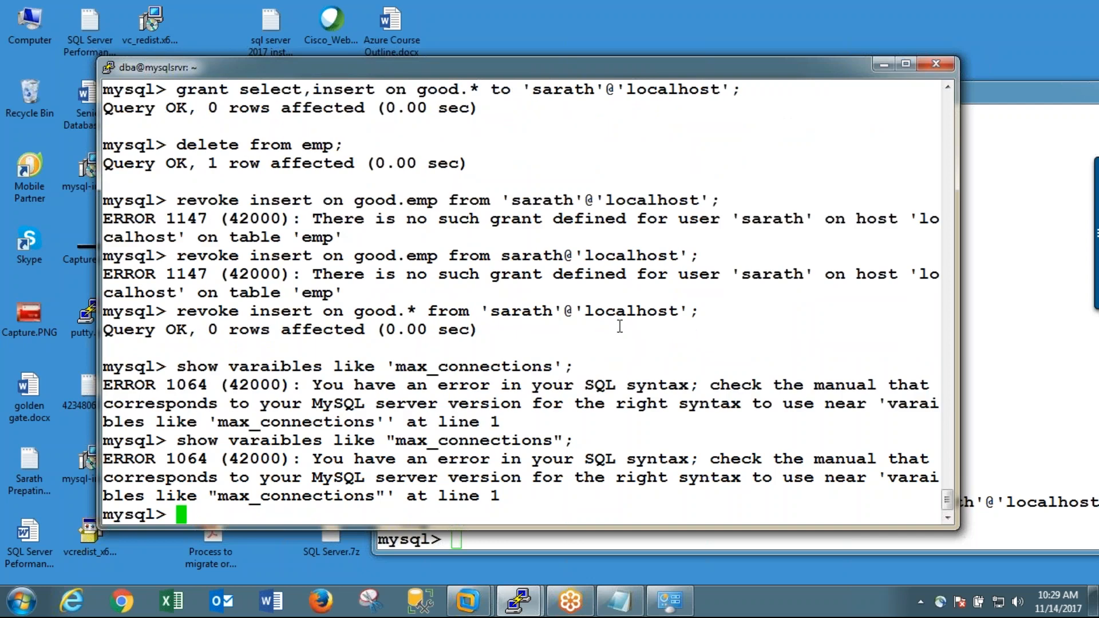
Step: Try the single-quoted variable query again with the wildcard pattern '%max_con%'
key(Up)
key(Up)
key(Left)
key(Left)
key(Left)
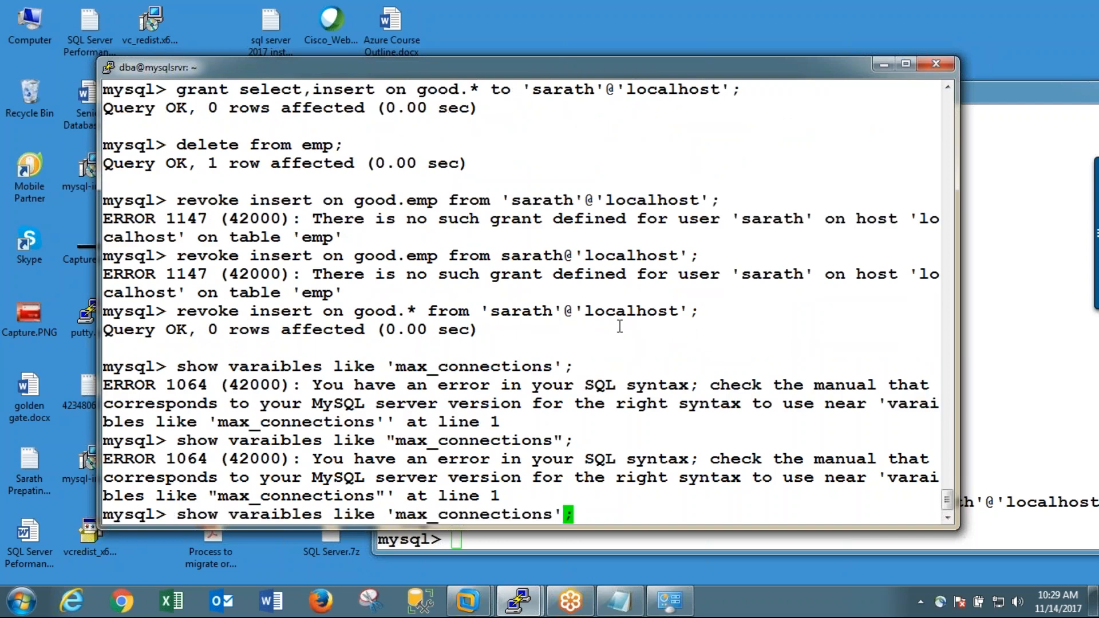
key(Left)
key(Left)
key(Left)
key(Left)
key(Left)
key(Left)
key(Left)
key(Left)
key(Left)
key(Left)
key(Left)
key(Left)
key(Left)
key(Left)
key(Left)
key(Right)
text(%)
key(Right)
key(Right)
key(Right)
key(Right)
key(Right)
key(Right)
key(Right)
key(Delete)
key(Delete)
key(Delete)
key(Delete)
key(Delete)
key(Delete)
key(Delete)
key(Delete)
text(%)
key(Home)
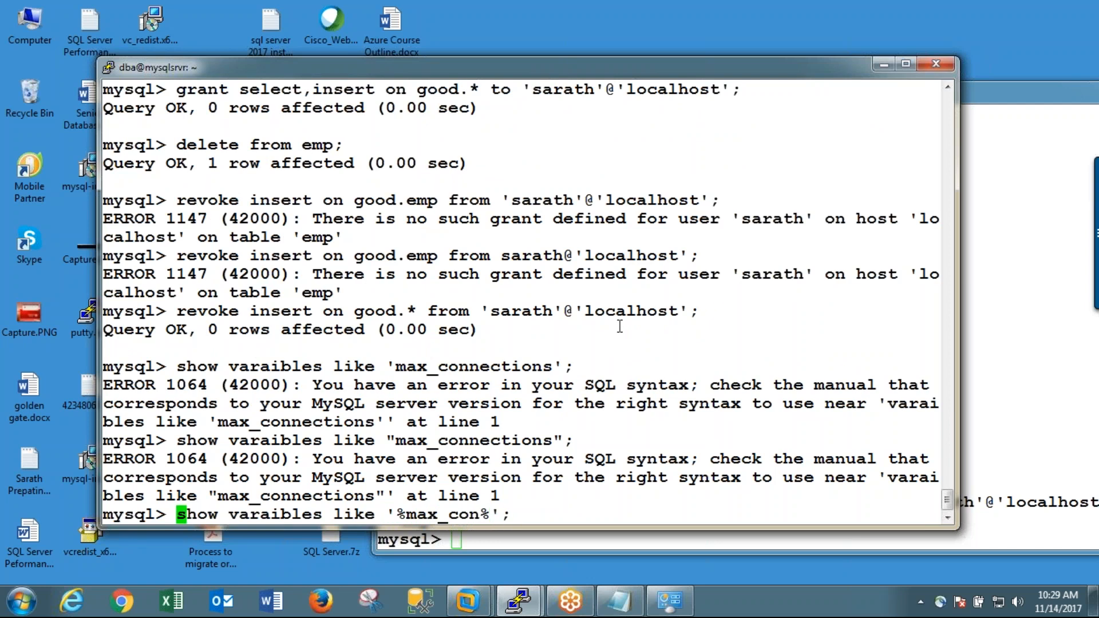
key(End)
key(Return)
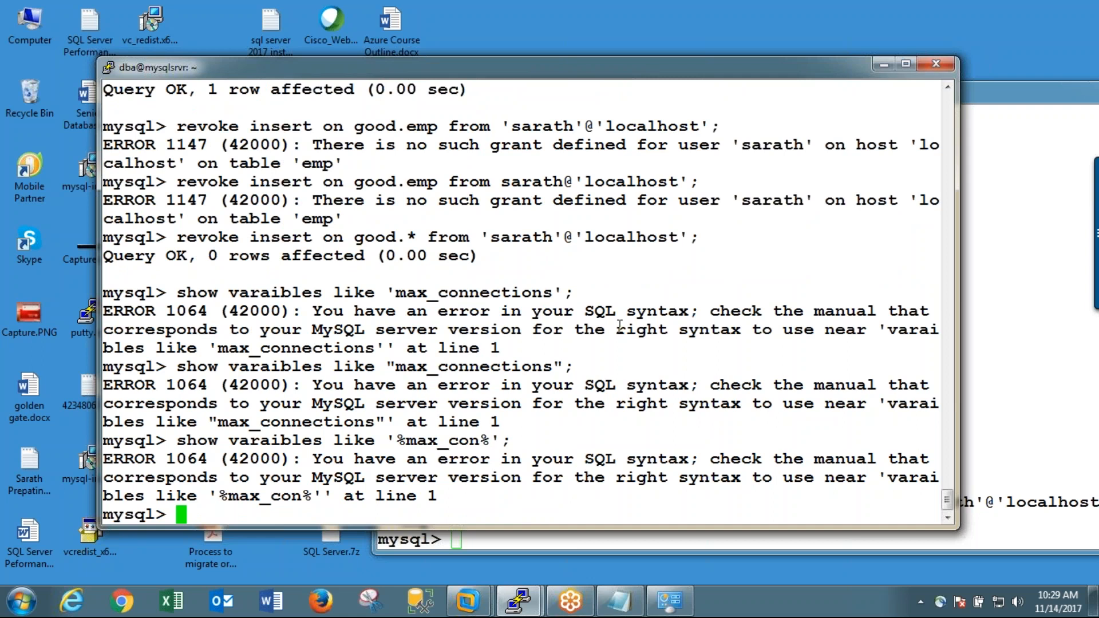
Step: Run show variables like 'max_connections' with the keyword variables spelled correctly, reusing the quoted name from the first query
text(show varai)
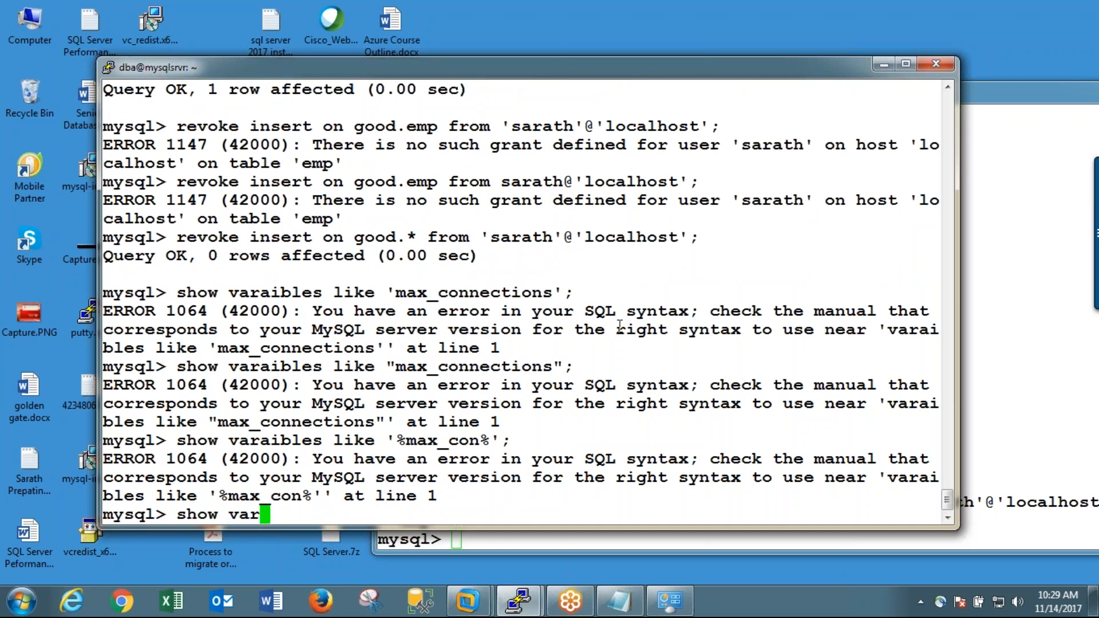
key(BackSpace)
key(BackSpace)
key(BackSpace)
key(BackSpace)
key(BackSpace)
key(BackSpace)
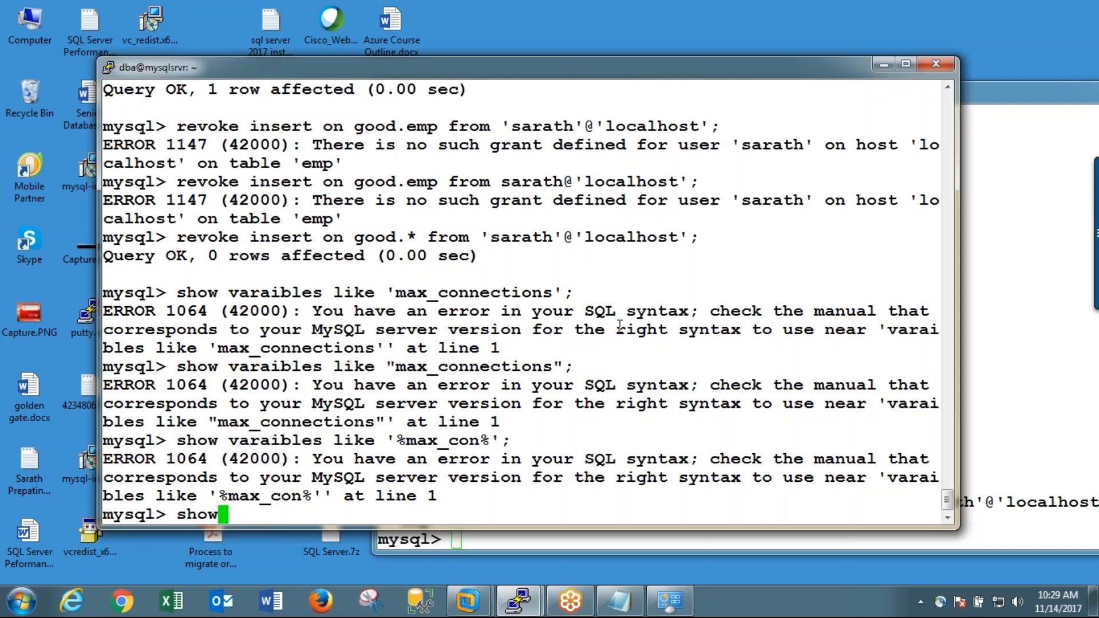
text(var)
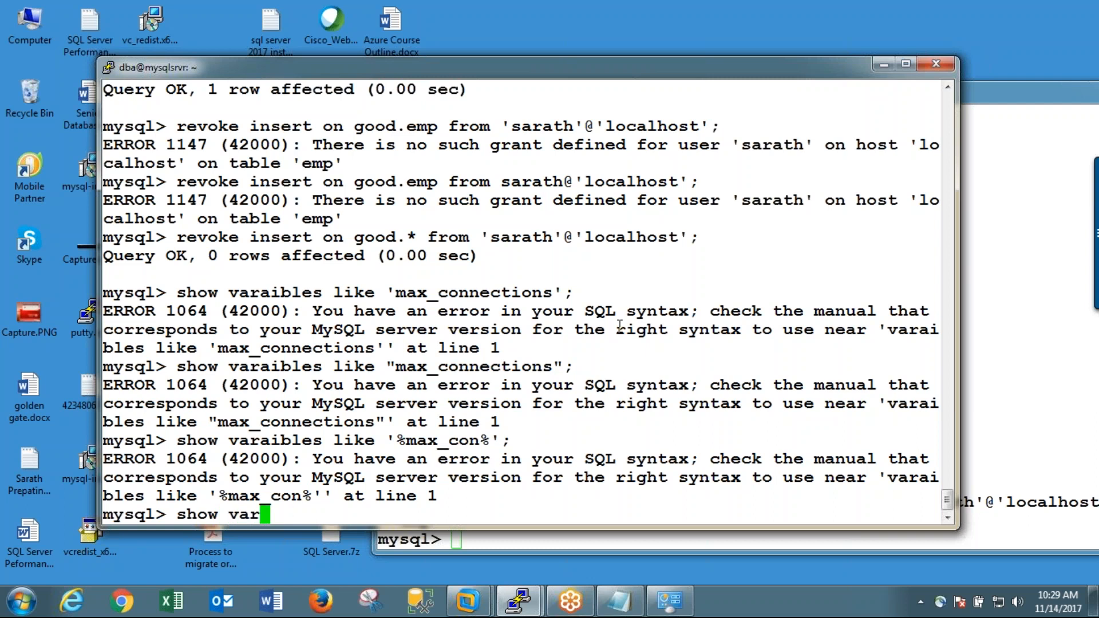
text(iable)
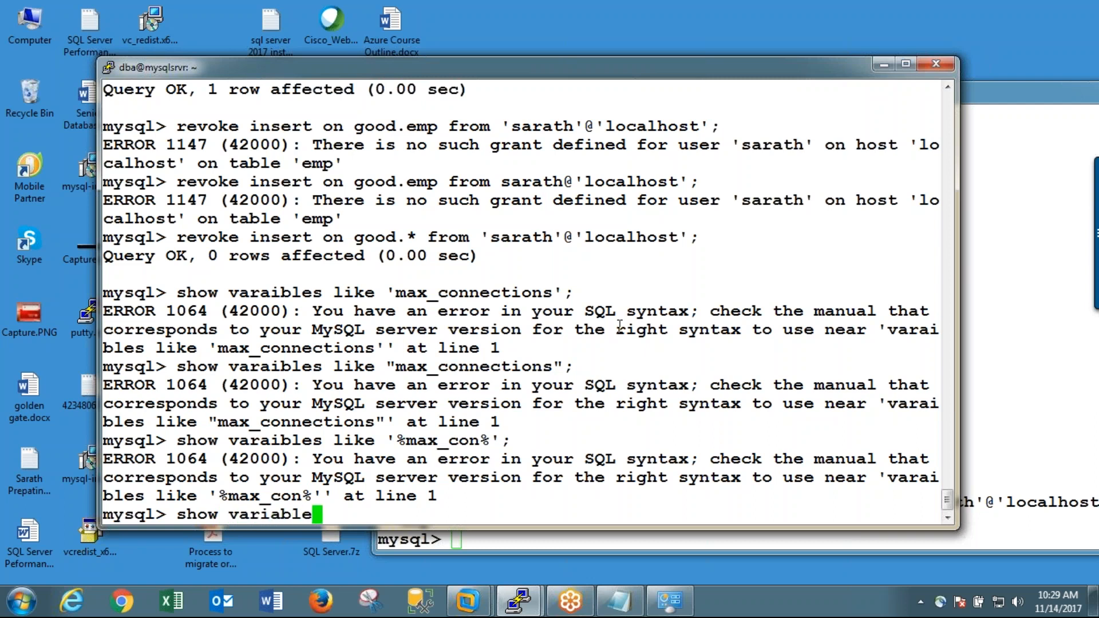
text(s like)
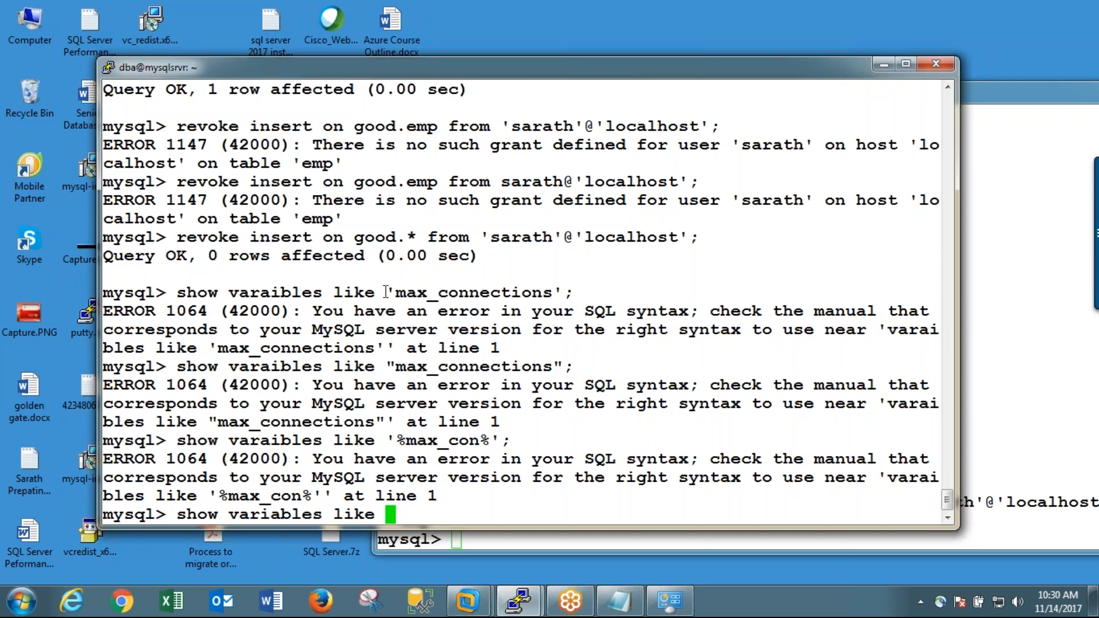
drag(386, 292, 574, 288)
right_click(574, 288)
key(Return)
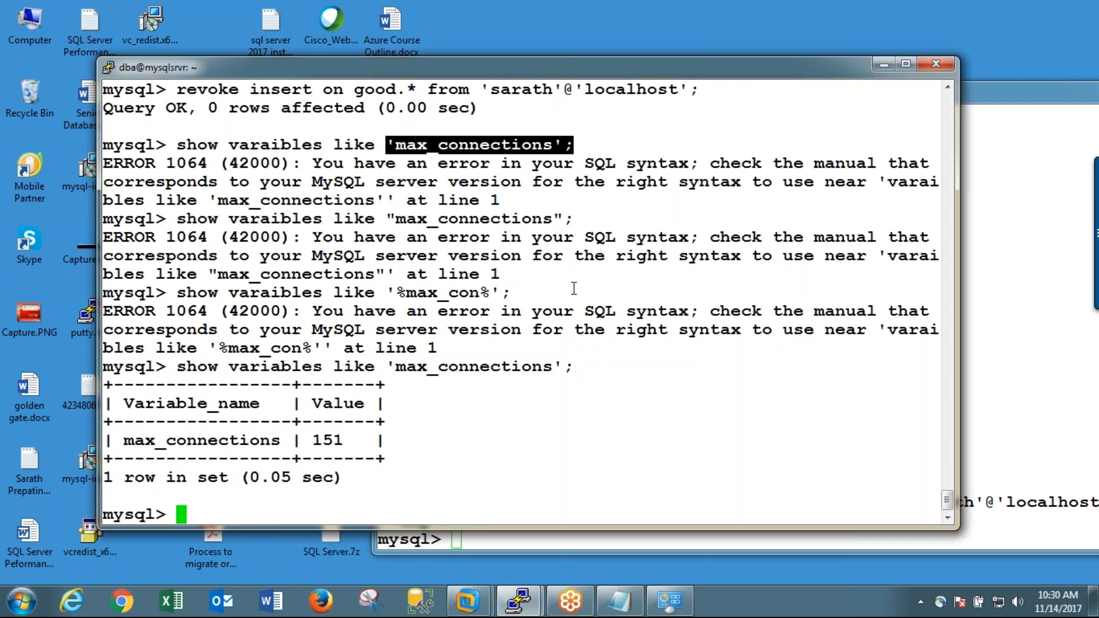
Step: Try to select the user, host, max_connections and password columns from mysql.user
text(select user)
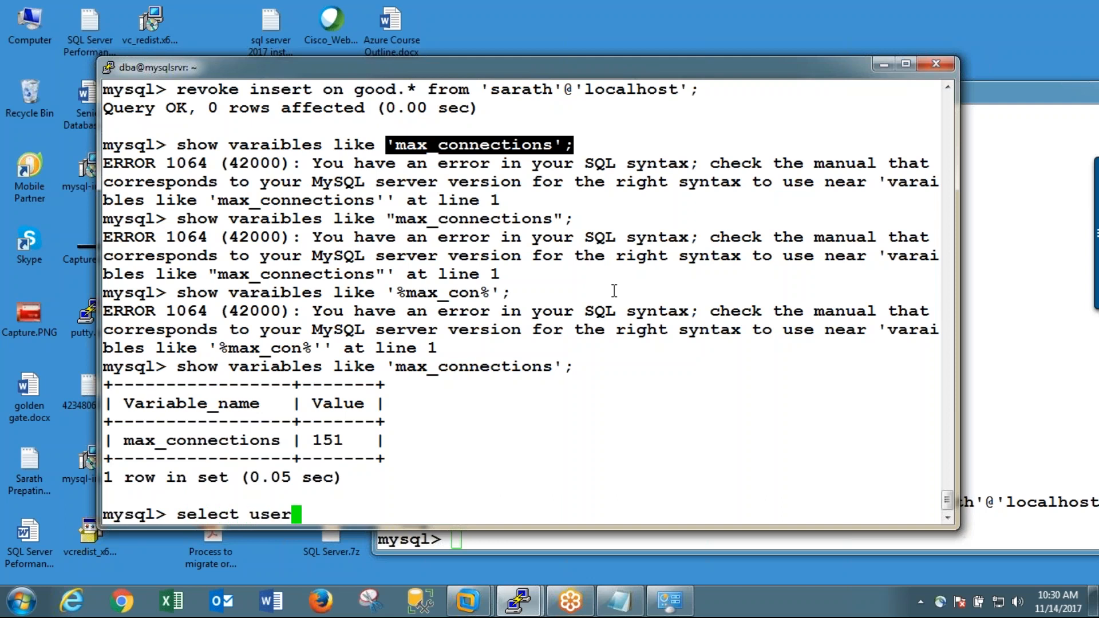
text(,host,)
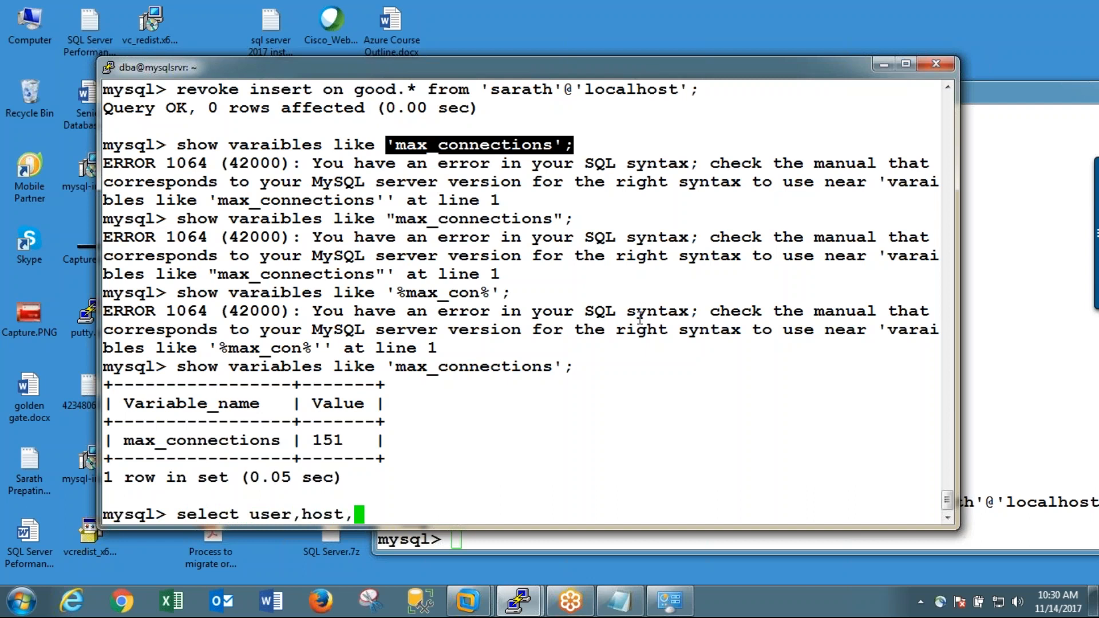
drag(396, 368, 545, 373)
right_click(550, 375)
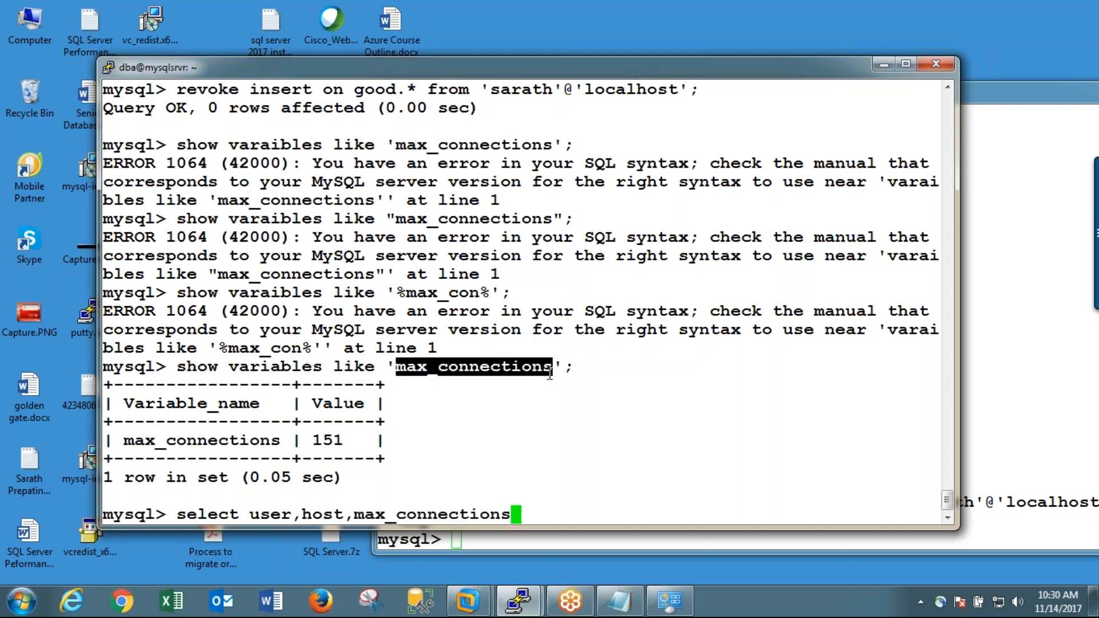
text(,password from)
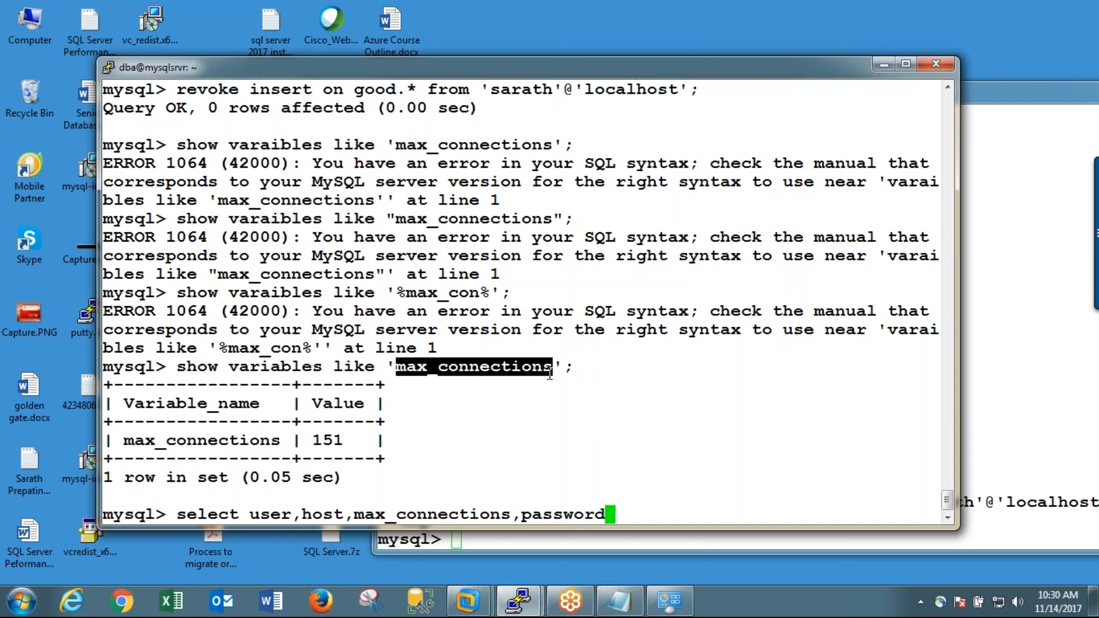
text(sql.user)
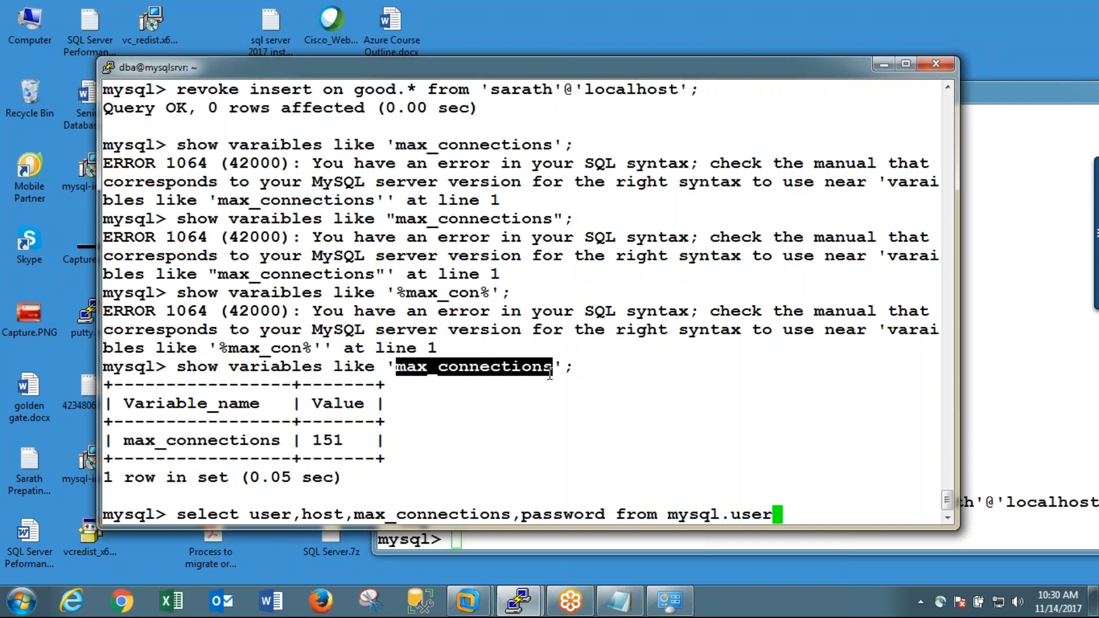
text(;)
key(Return)
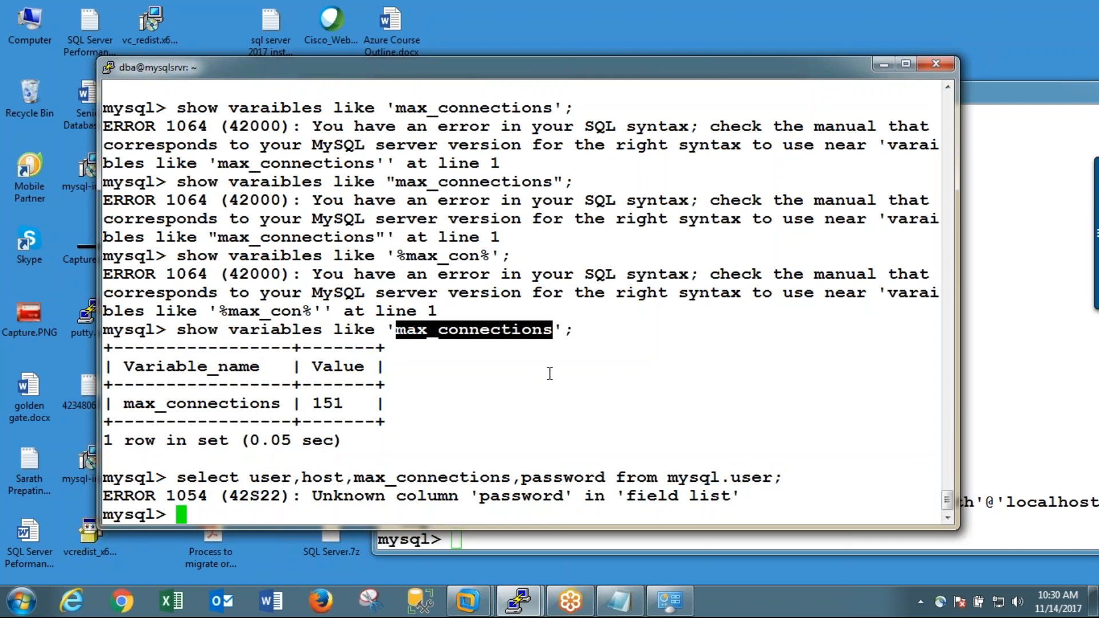
Step: Describe the mysql.user table and examine its column list from the beginning
text(desc )
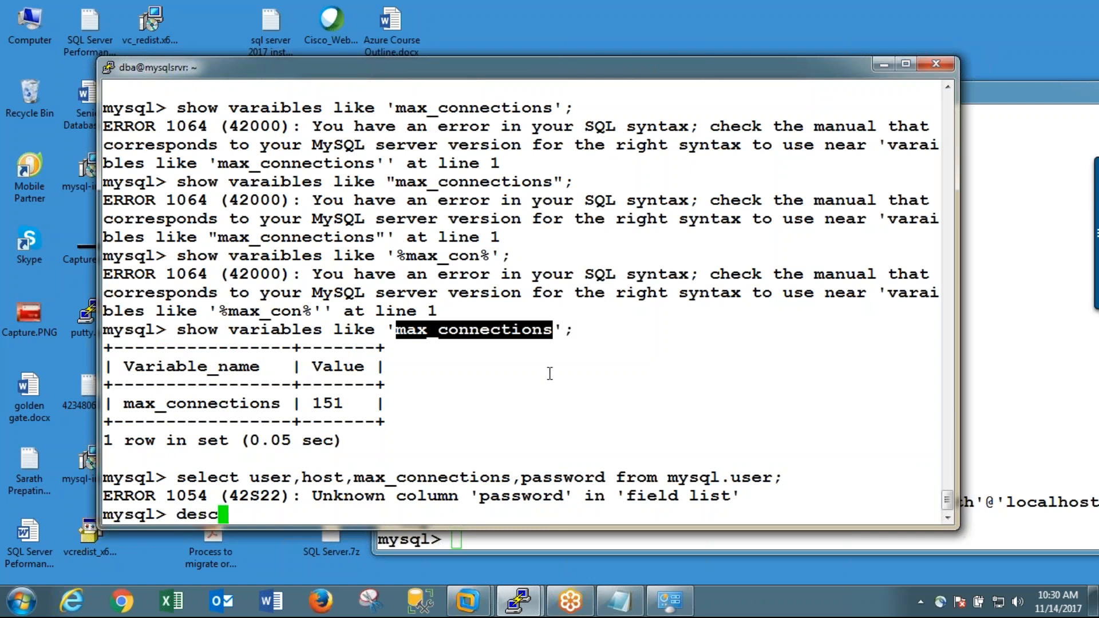
text(mysql)
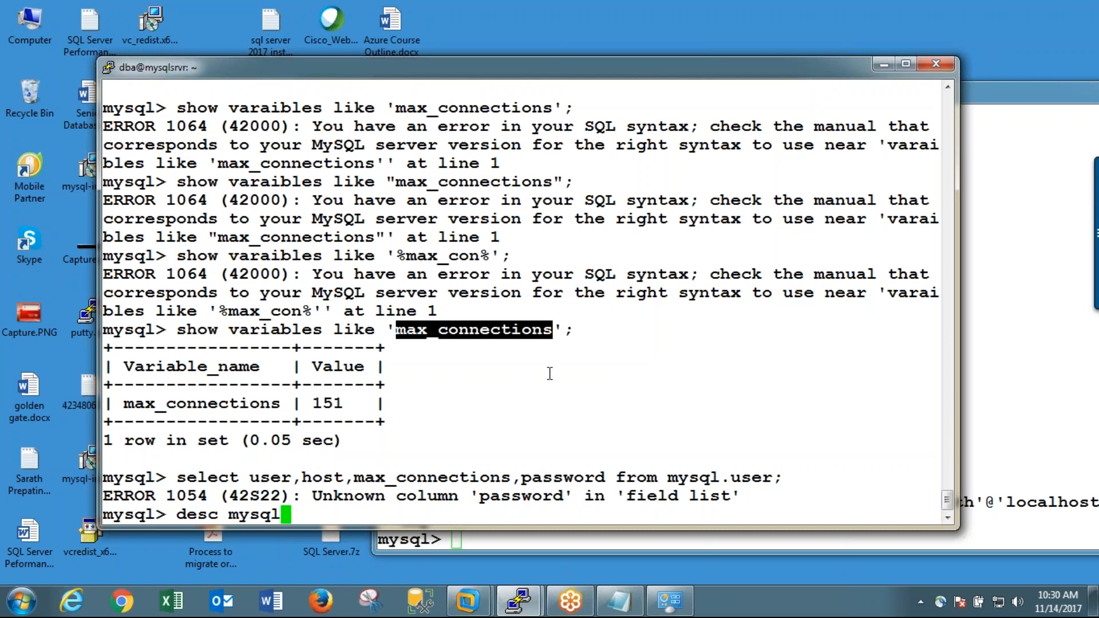
text(.suer)
key(BackSpace)
key(BackSpace)
key(BackSpace)
key(BackSpace)
text(user;)
key(Return)
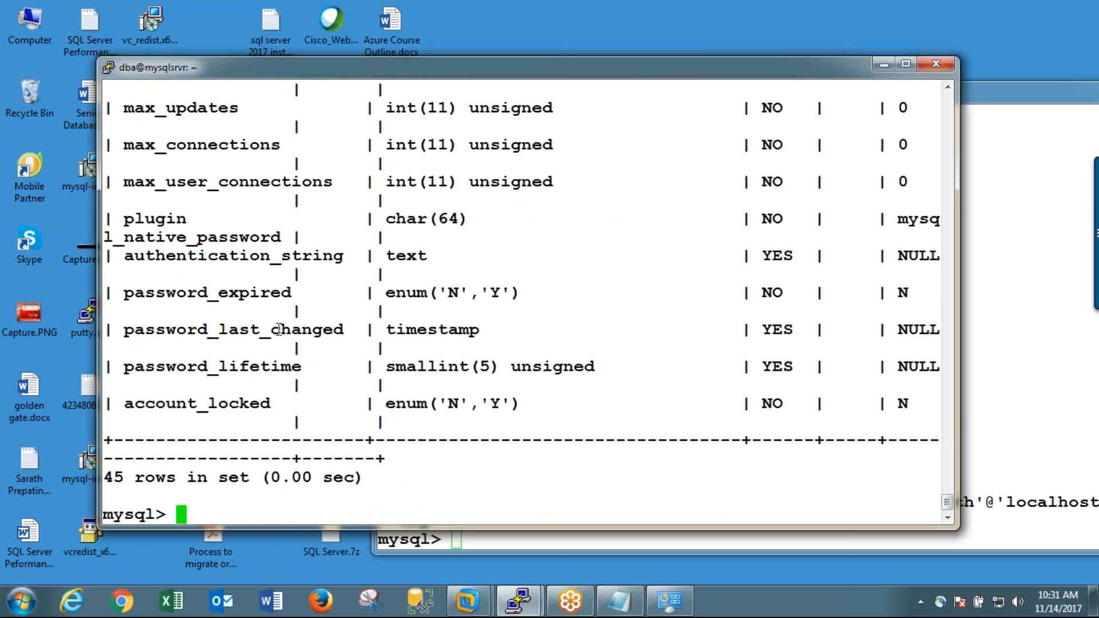
scroll(299, 372, up, 12)
scroll(302, 387, up, 15)
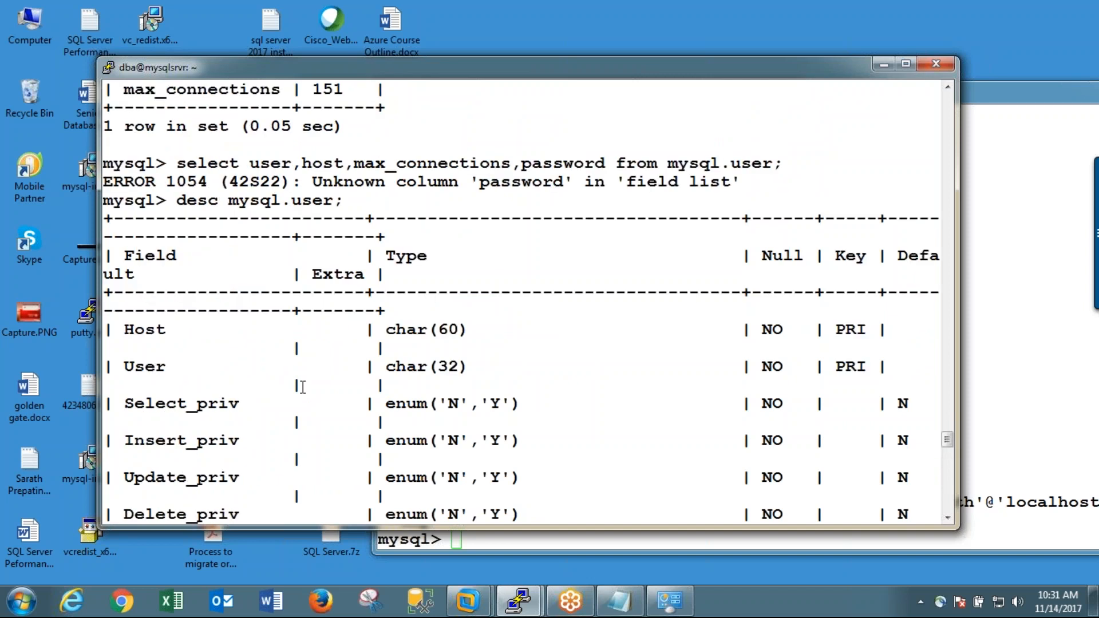
Step: Examine the remaining mysql.user columns, including the connection limits and password-related fields, to the end of the description
scroll(302, 387, down, 8)
scroll(303, 388, down, 20)
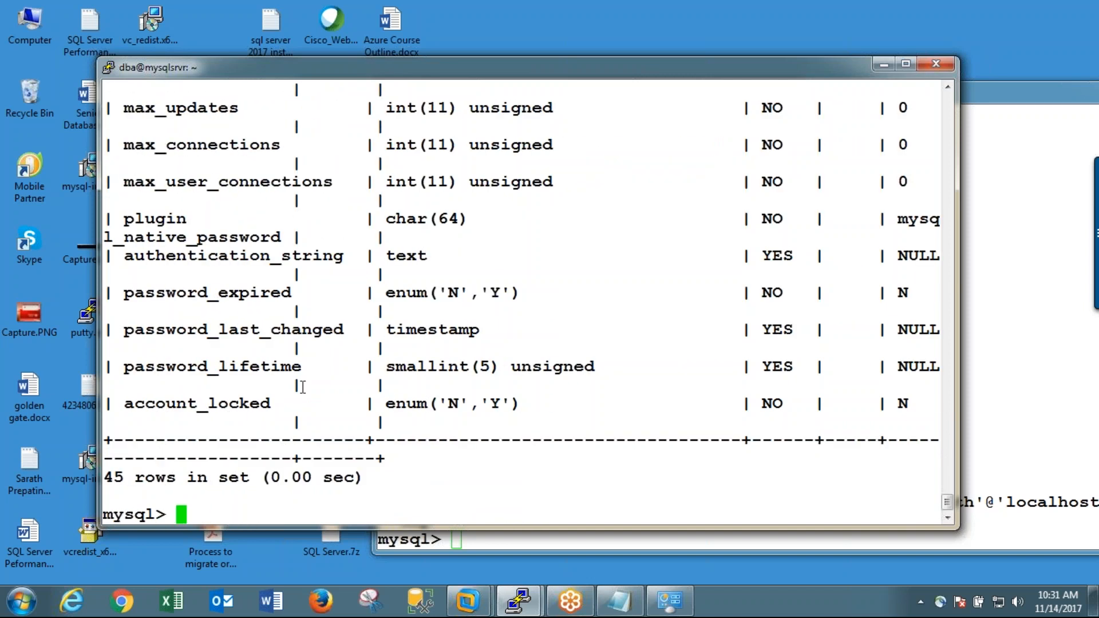
scroll(302, 388, up, 8)
scroll(304, 387, down, 8)
key(Up)
key(Up)
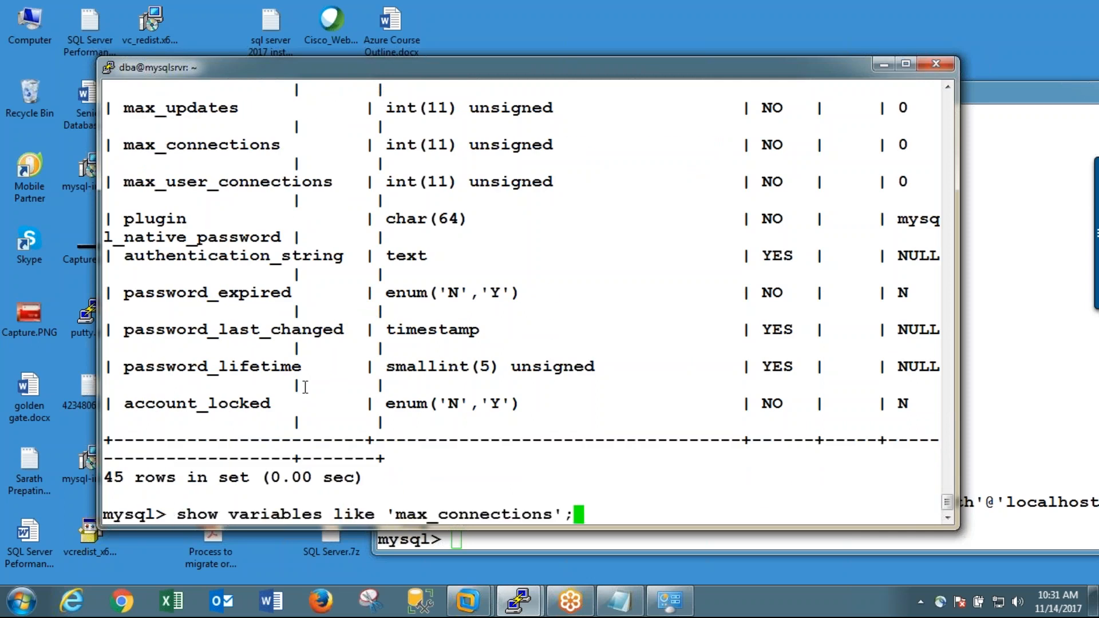
key(Up)
key(Down)
key(Down)
key(Down)
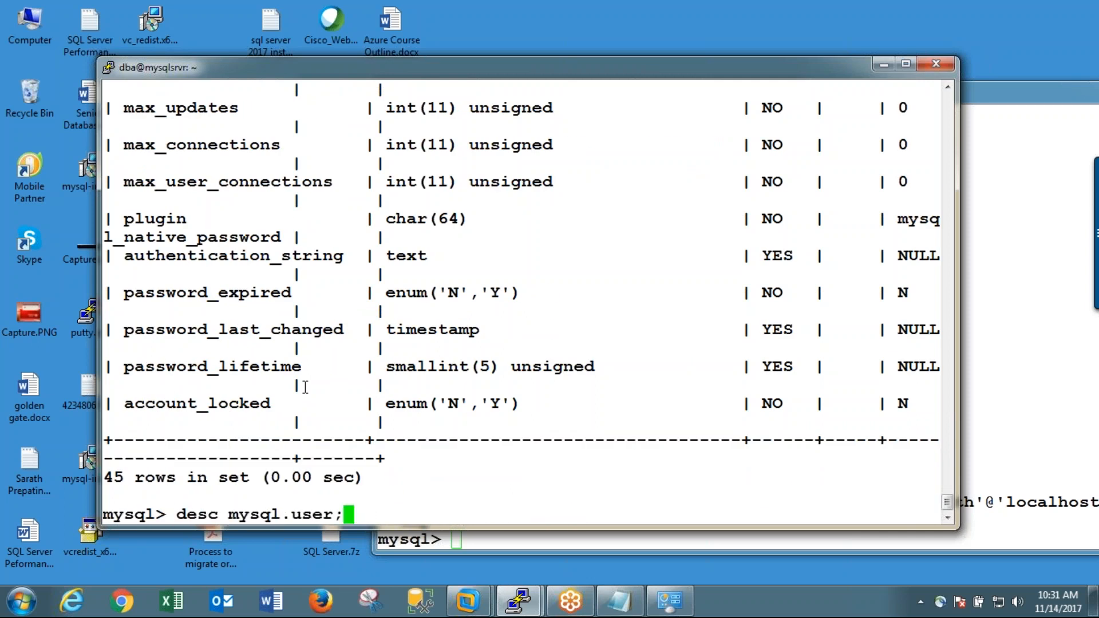
key(Up)
key(Up)
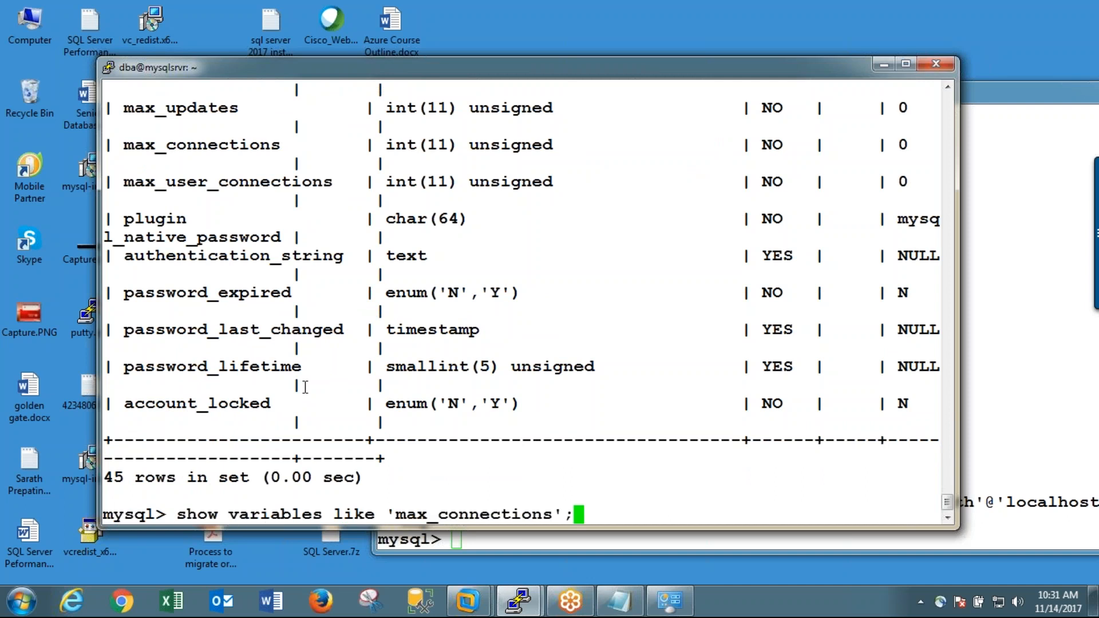
key(Up)
key(Up)
key(BackSpace)
key(BackSpace)
key(BackSpace)
key(BackSpace)
key(BackSpace)
key(BackSpace)
key(BackSpace)
key(BackSpace)
key(BackSpace)
key(BackSpace)
key(BackSpace)
key(BackSpace)
key(BackSpace)
key(BackSpace)
key(BackSpace)
key(BackSpace)
key(BackSpace)
key(BackSpace)
key(BackSpace)
key(BackSpace)
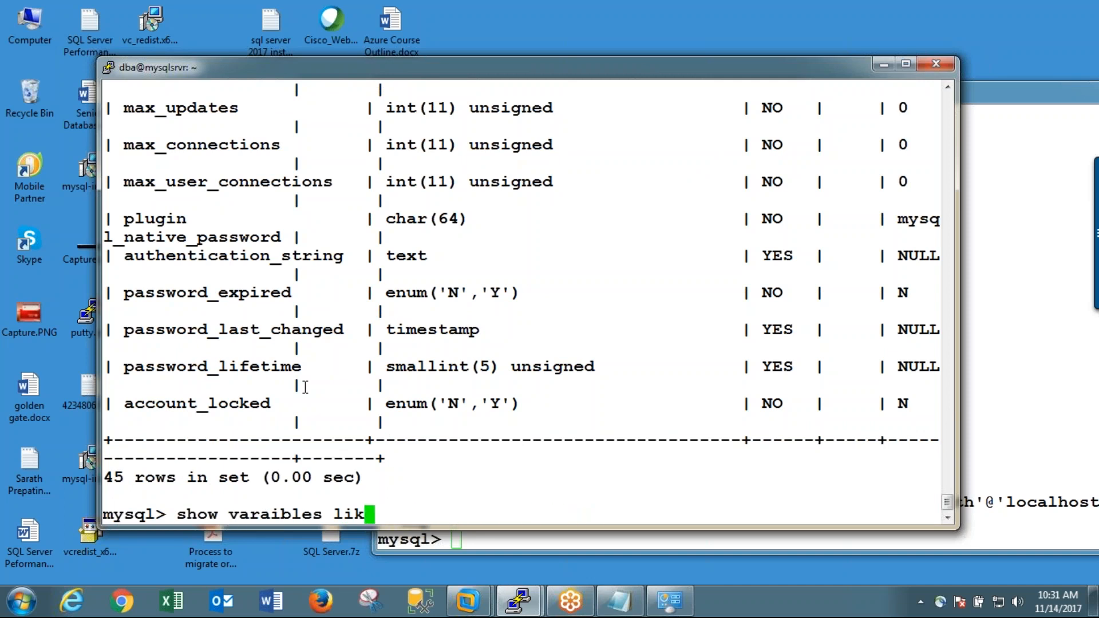
key(BackSpace)
key(BackSpace)
key(BackSpace)
key(BackSpace)
key(BackSpace)
key(BackSpace)
key(BackSpace)
key(BackSpace)
key(BackSpace)
key(BackSpace)
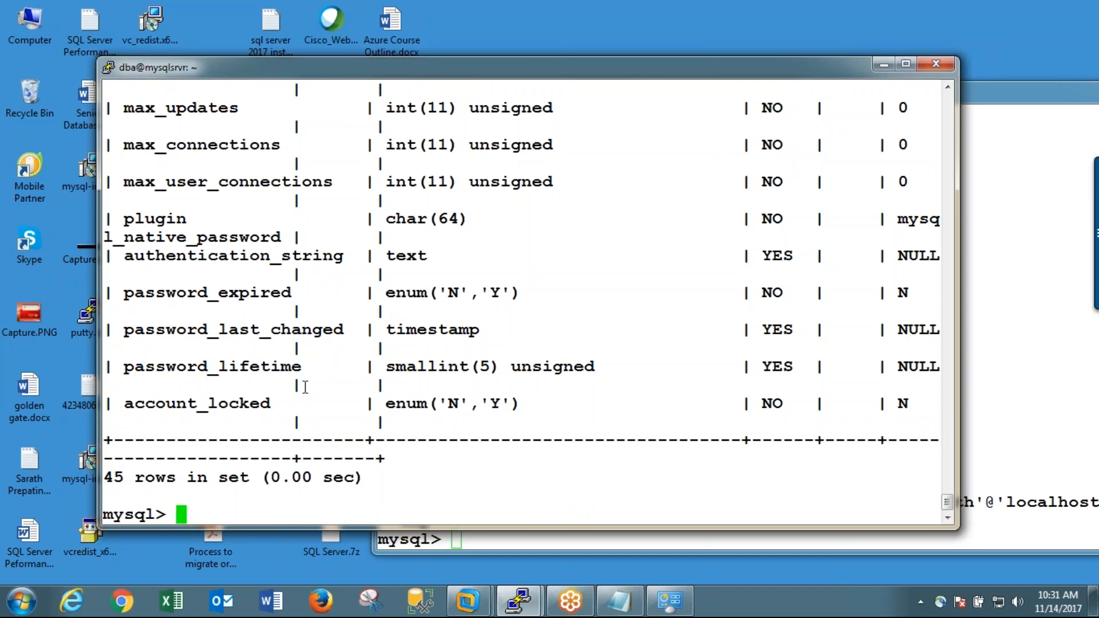
Step: Start a select query that lists the user and host columns, ready for a third column name
text(select )
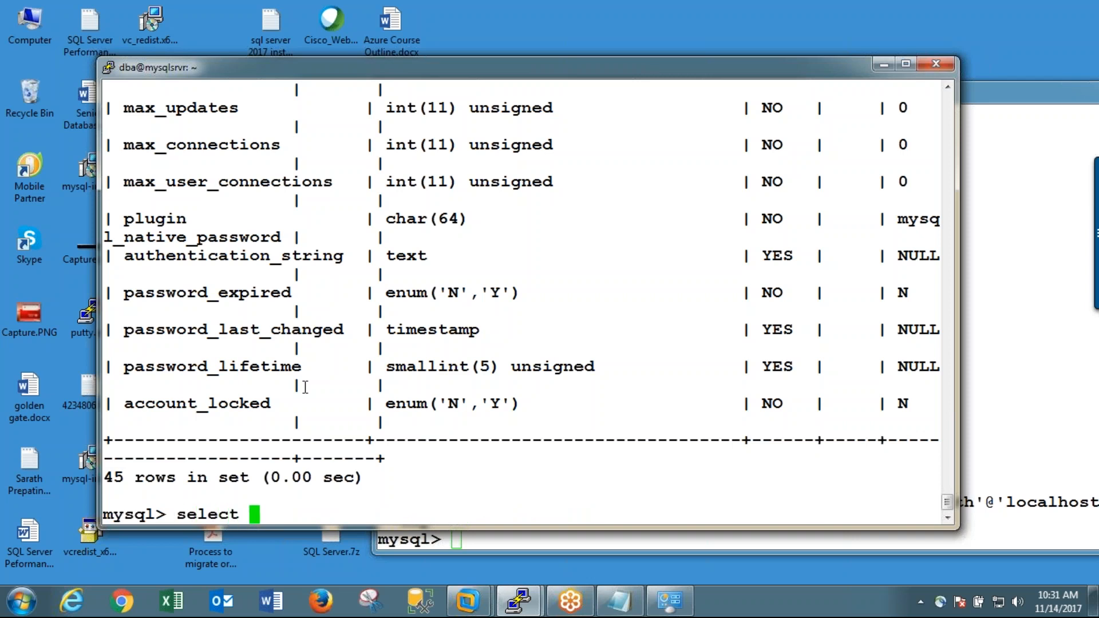
text(user,host,a)
key(BackSpace)
text(max)
key(BackSpace)
key(BackSpace)
key(BackSpace)
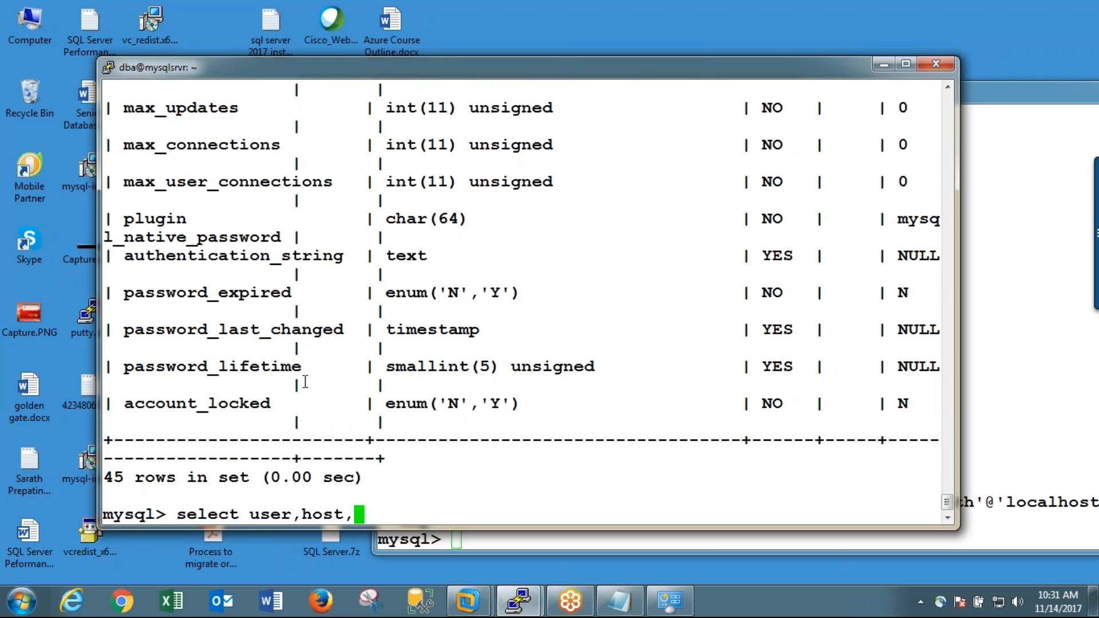
Step: Copy the max_connections column name from the table description into the query and remove the extra space before it
drag(118, 145, 276, 142)
right_click(275, 141)
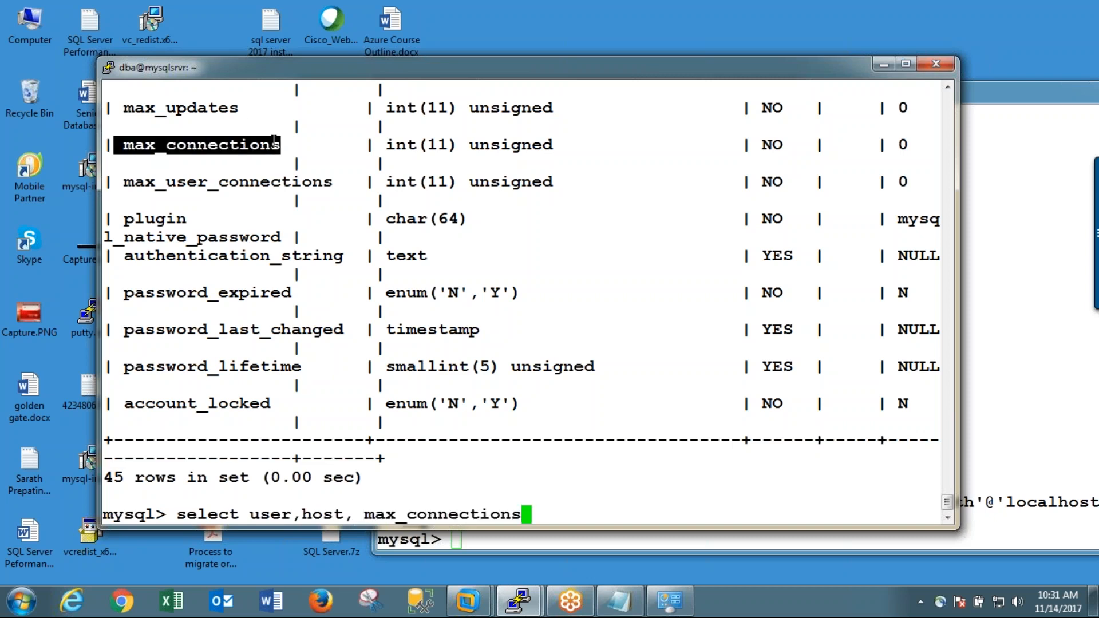
key(Left)
key(Left)
key(Left)
key(Left)
key(Left)
key(Left)
key(Left)
key(Left)
key(Left)
key(Left)
key(Left)
key(Left)
key(Left)
key(Left)
key(Left)
key(BackSpace)
Step: Complete the select query with mysql.user as its source table and run it
key(End)
text(f)
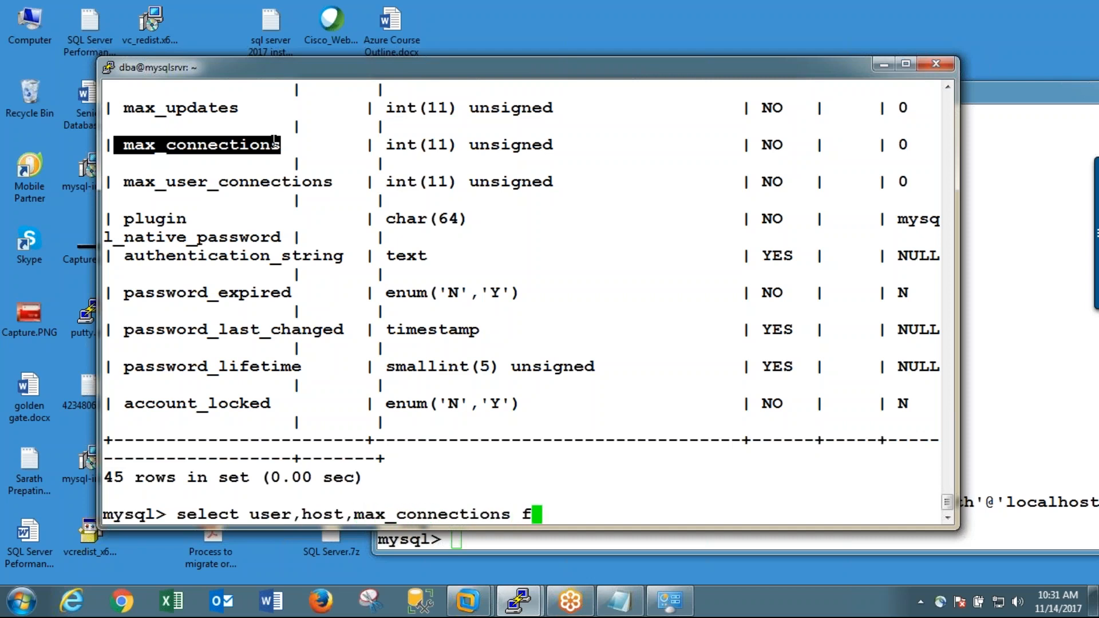
text(rom mysql.user;)
key(Return)
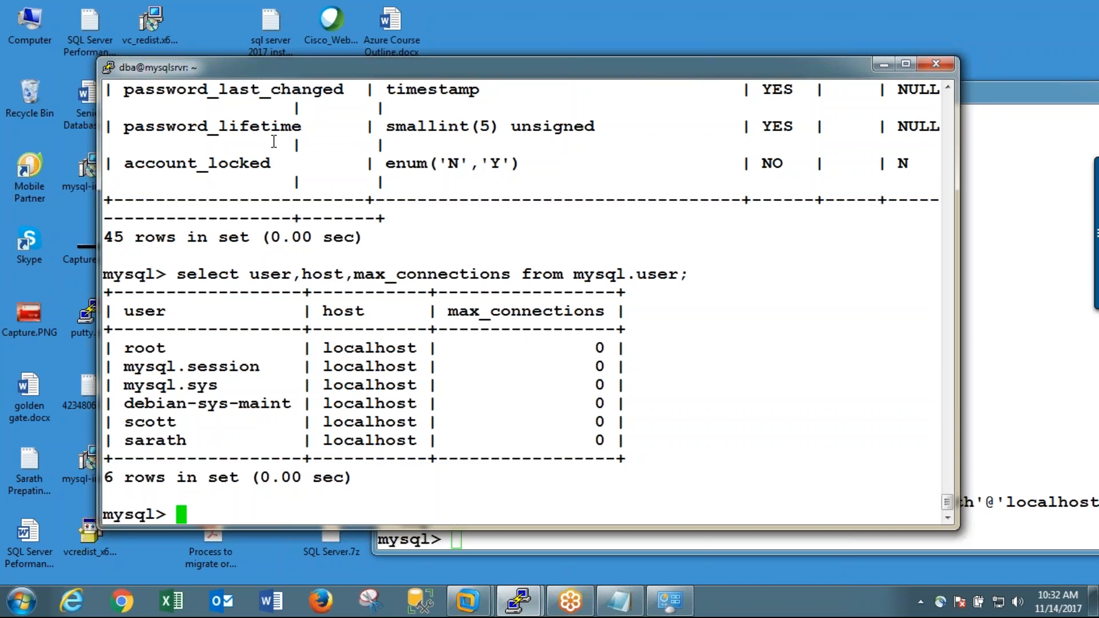
Step: Review the max_connections value in the earlier show variables output
scroll(274, 142, up, 20)
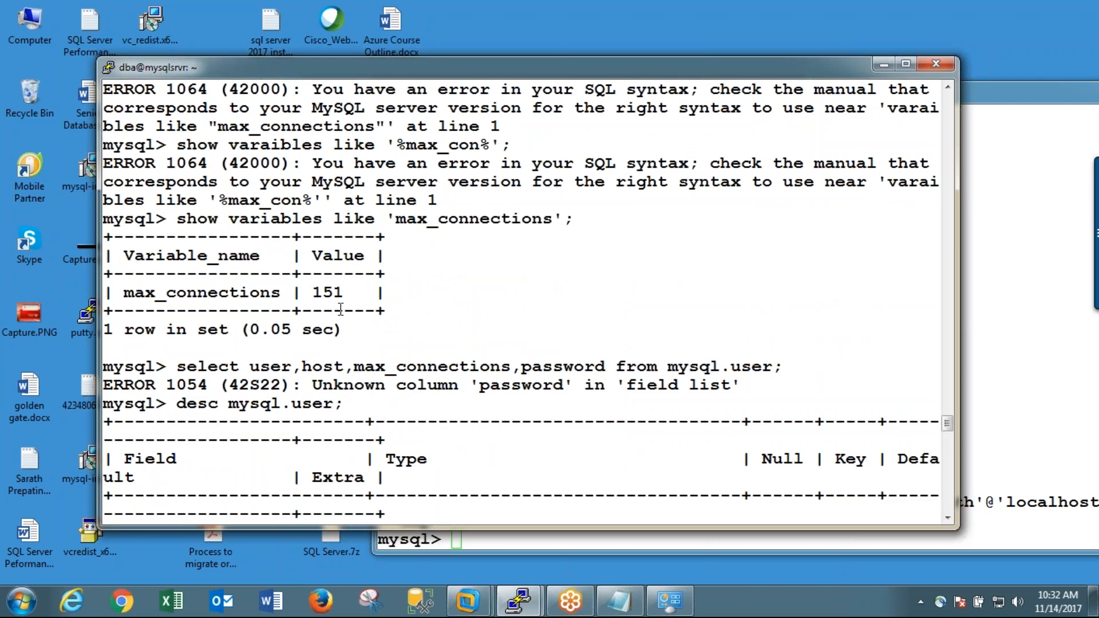
drag(314, 293, 344, 292)
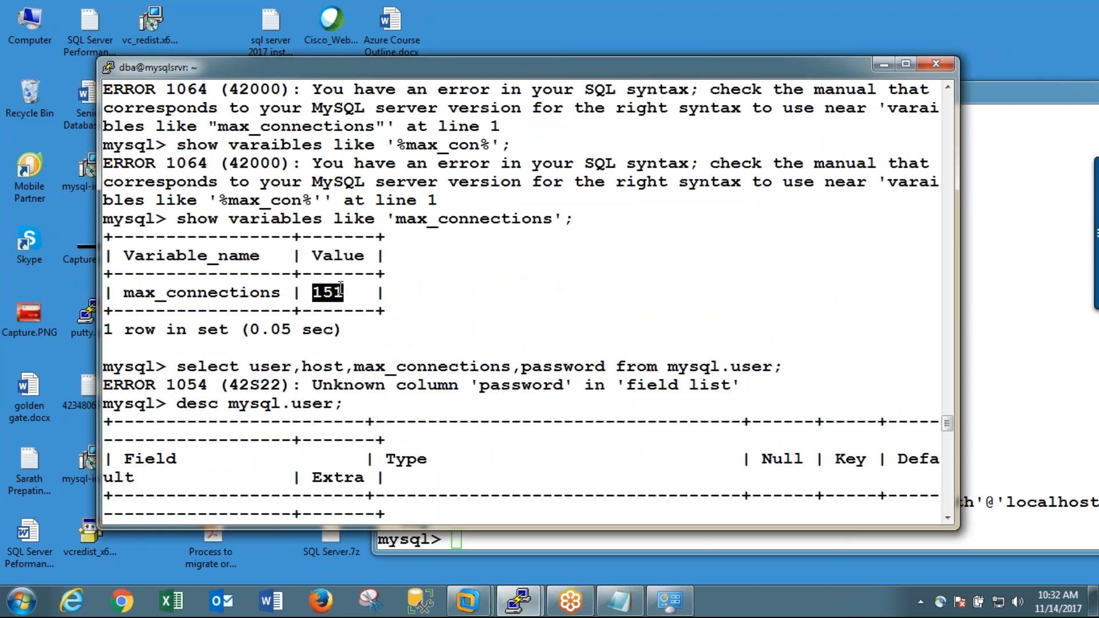
scroll(552, 314, down, 20)
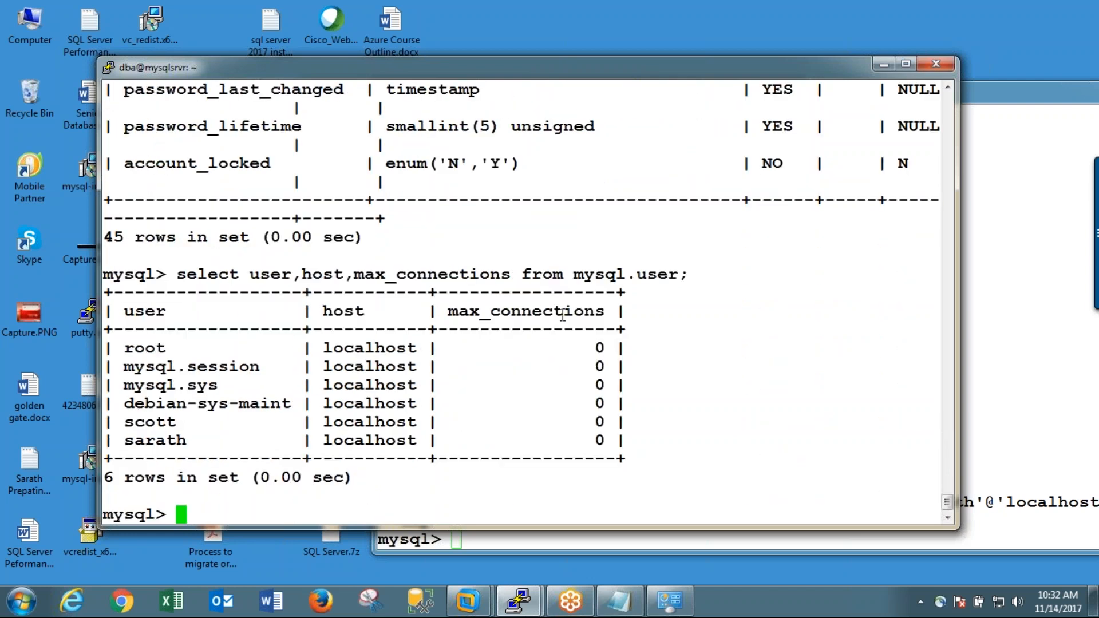
Step: Set the global max_connections variable to 50 with a set global statement
text(set global)
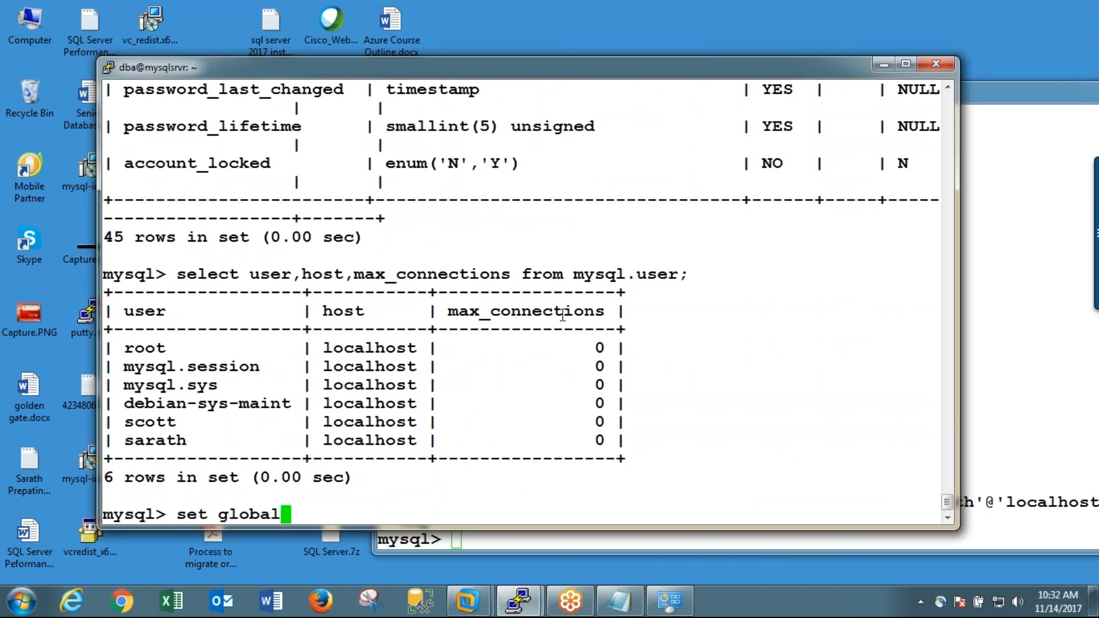
text( max_c)
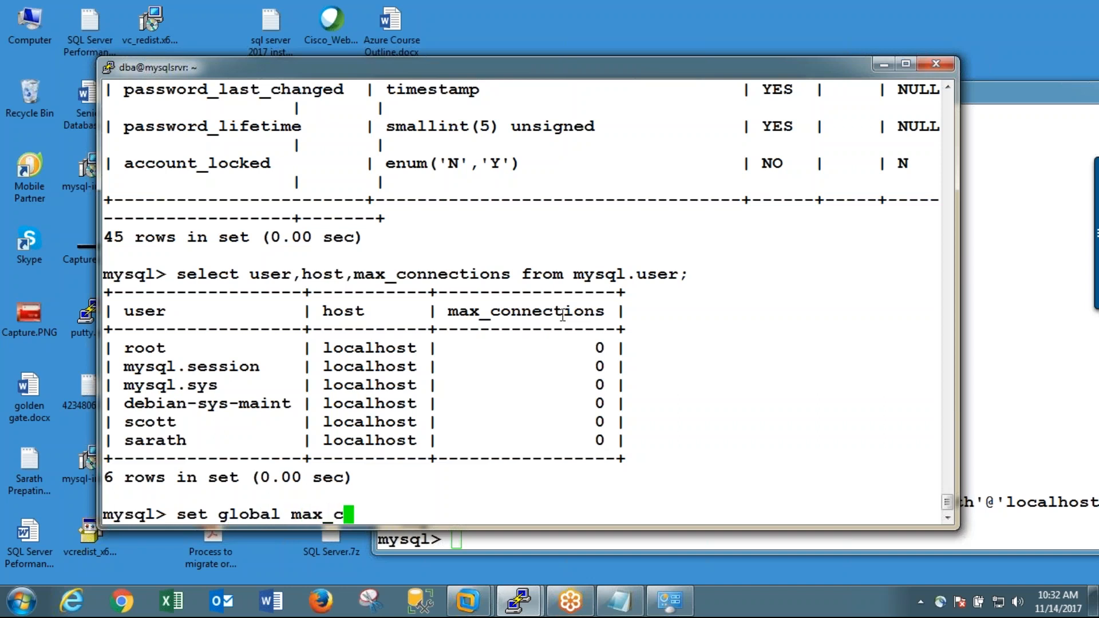
text(onnectio)
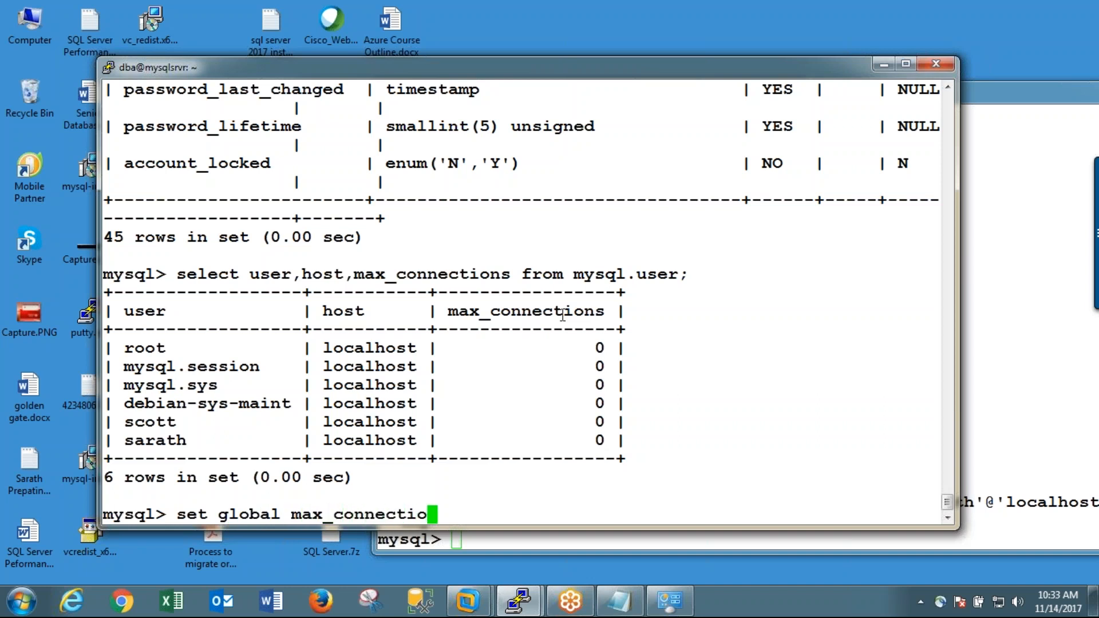
text(ns = 100)
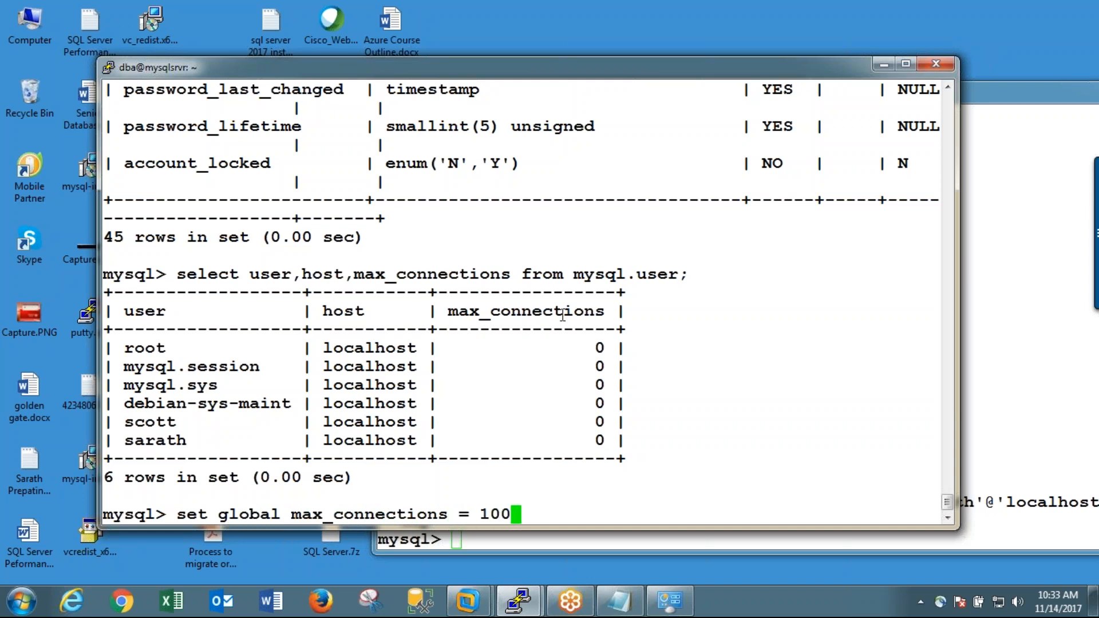
key(BackSpace)
key(BackSpace)
key(BackSpace)
text(50;)
key(Return)
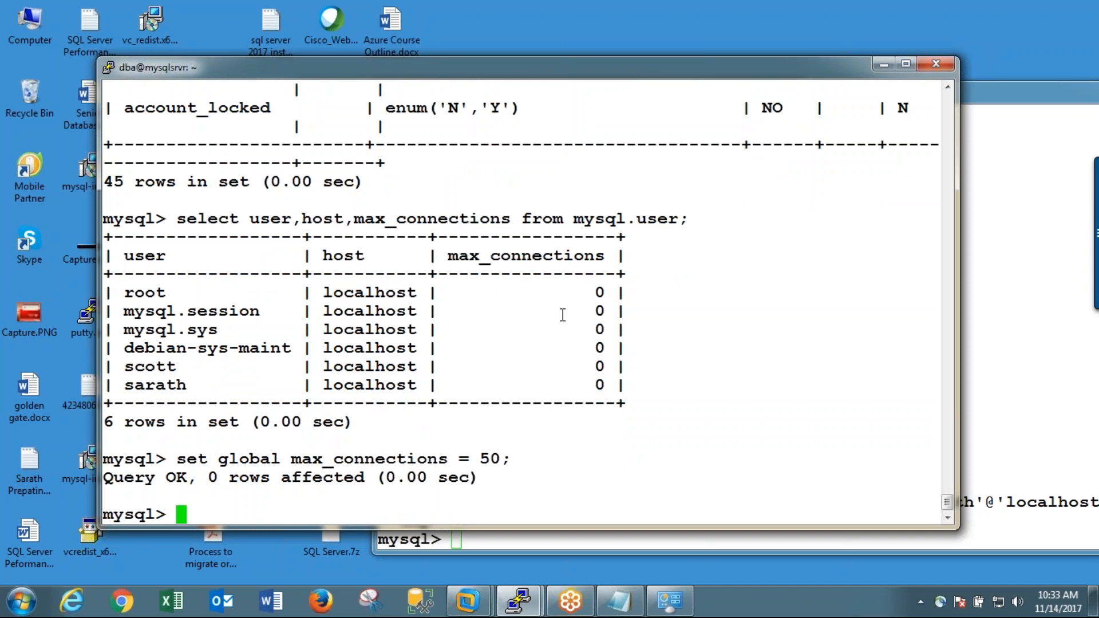
Step: Reuse the set global statement to change max_connections to 100
key(Up)
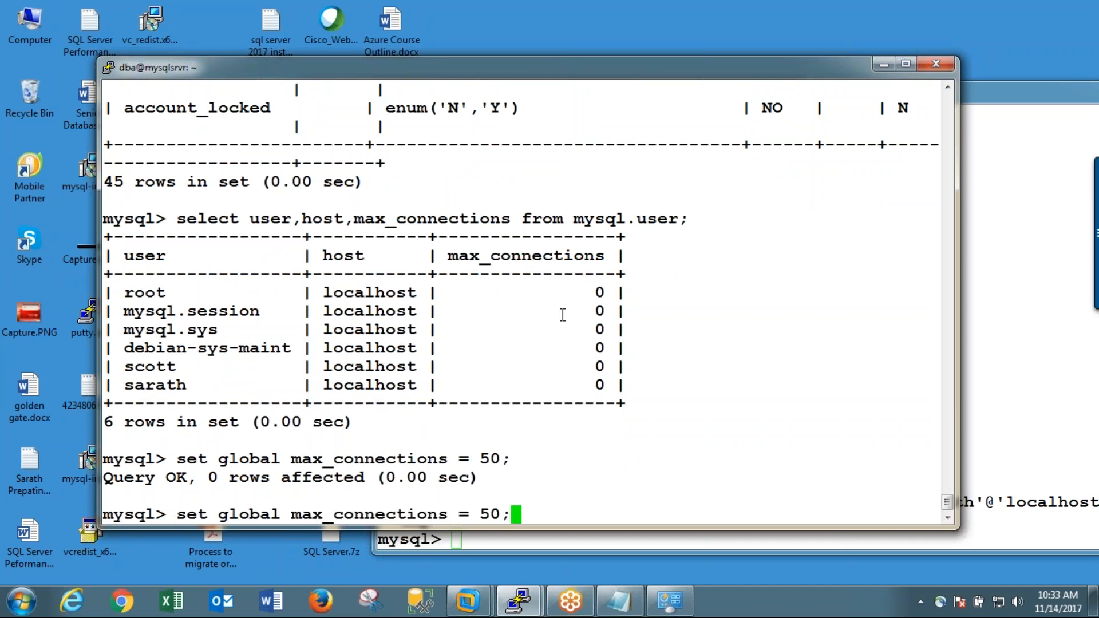
key(Left)
key(Left)
key(Left)
key(Delete)
key(Delete)
text(100)
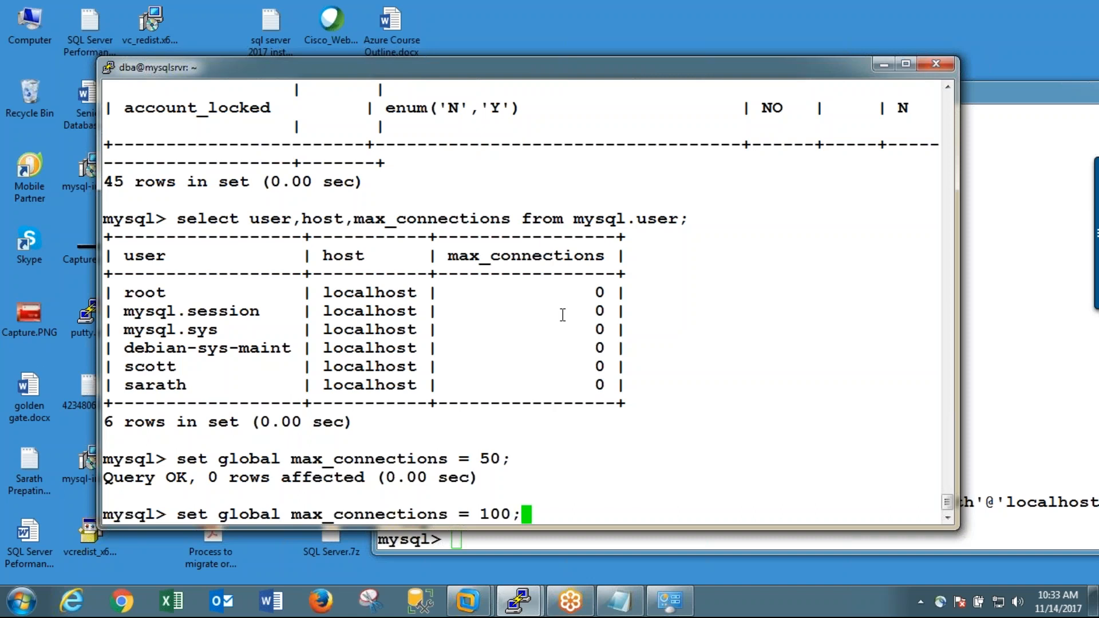
key(Return)
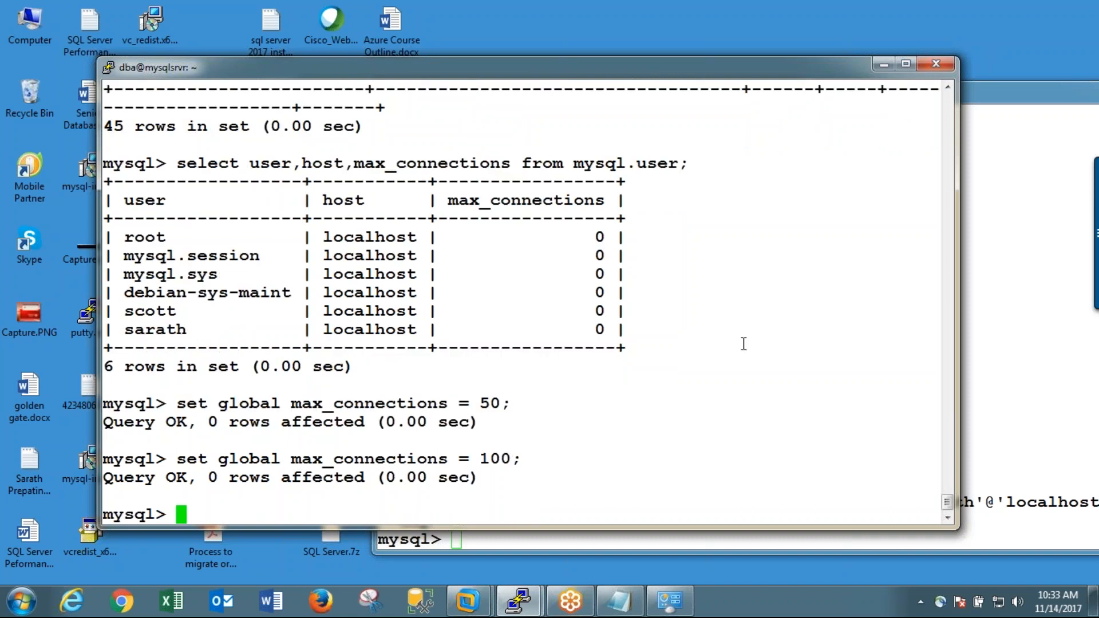
Step: Rerun the query selecting user, host and max_connections from mysql.user to check the per-account limits
scroll(742, 345, up, 8)
scroll(742, 344, down, 8)
key(Up)
key(Up)
key(Up)
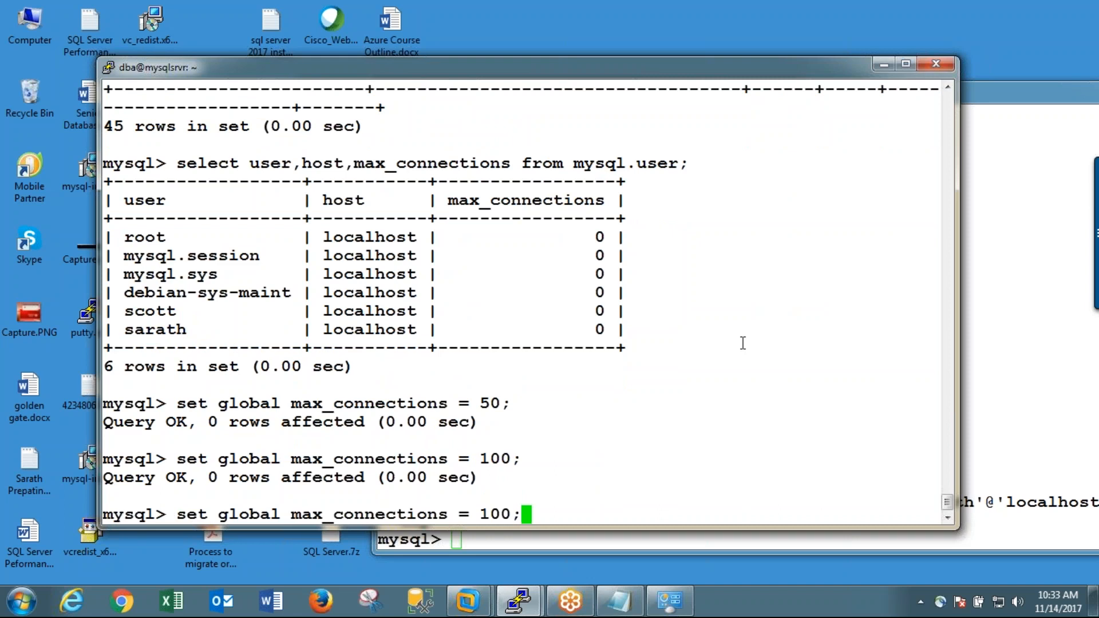
key(Return)
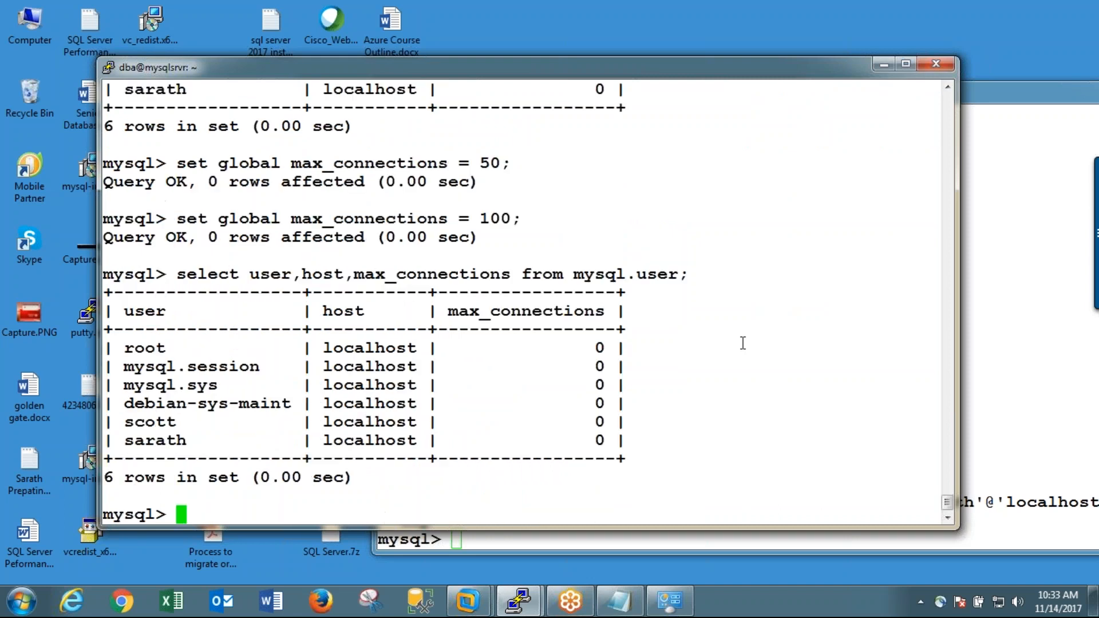
Step: Rerun show variables like 'max_connections' to check the server-wide setting
key(Up)
key(Up)
key(Up)
key(Up)
key(Up)
key(Up)
key(Return)
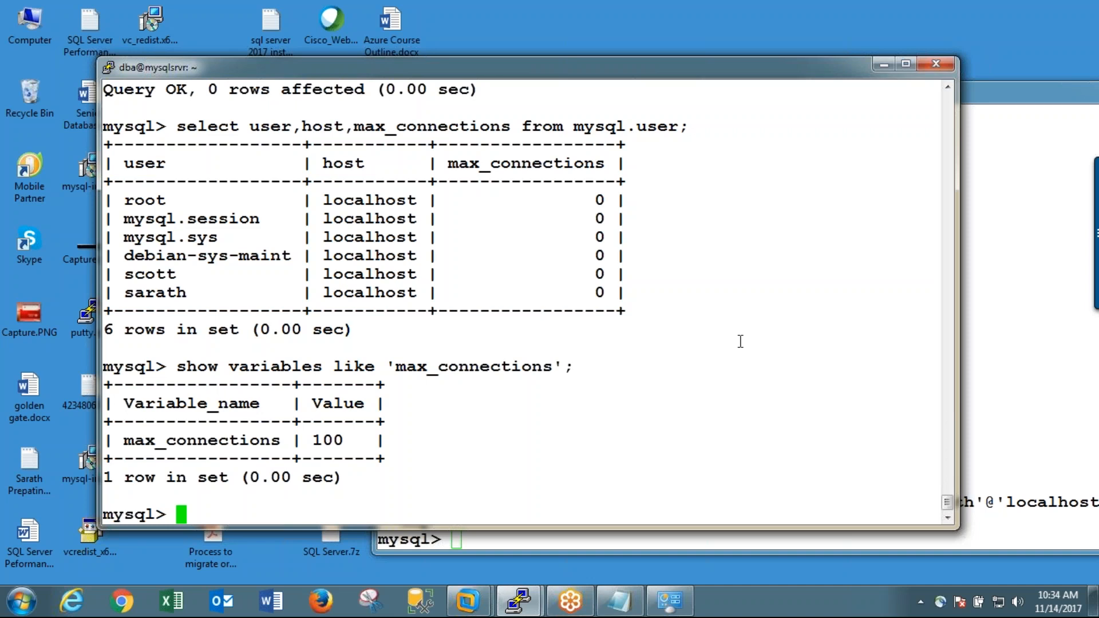
Step: Expire the password of the last listed localhost account with an alter user ... password expire statement
text(alter user)
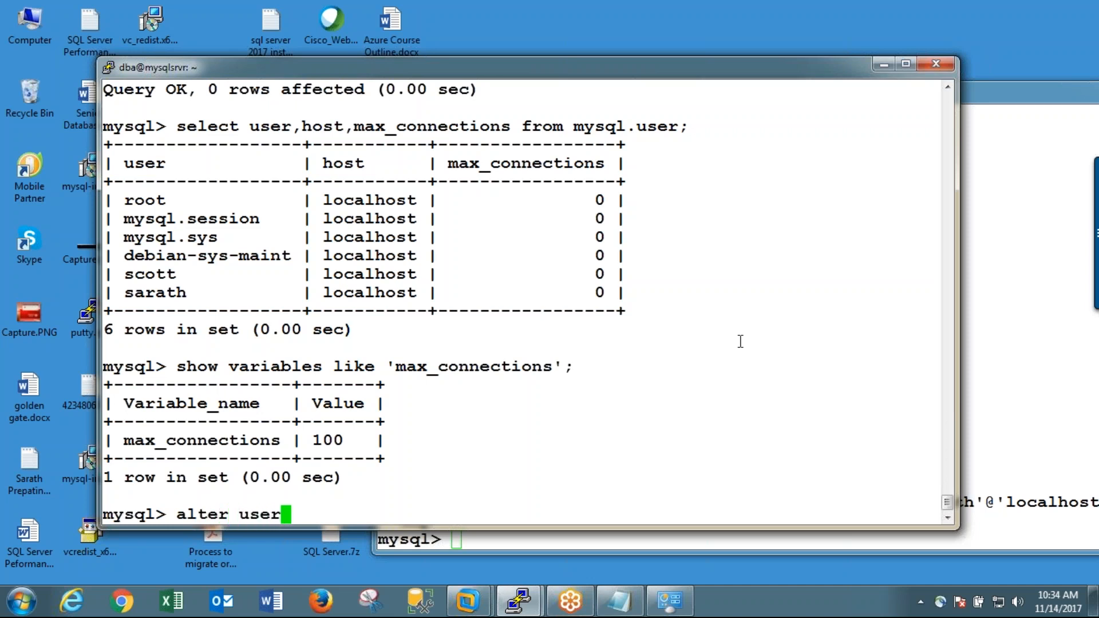
text( 'sara)
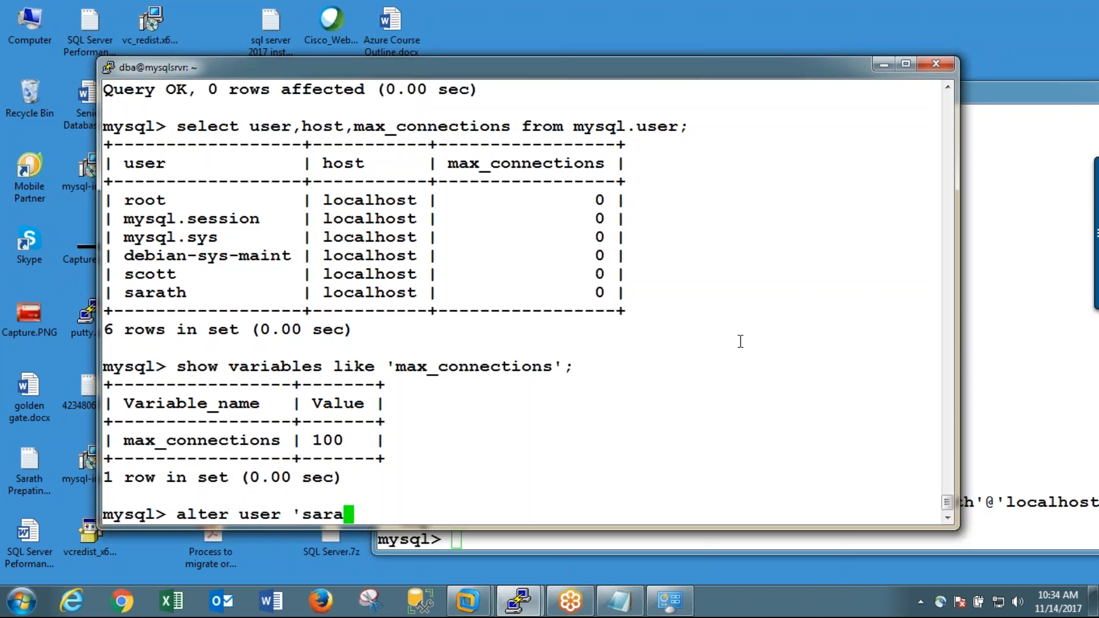
text(th'@)
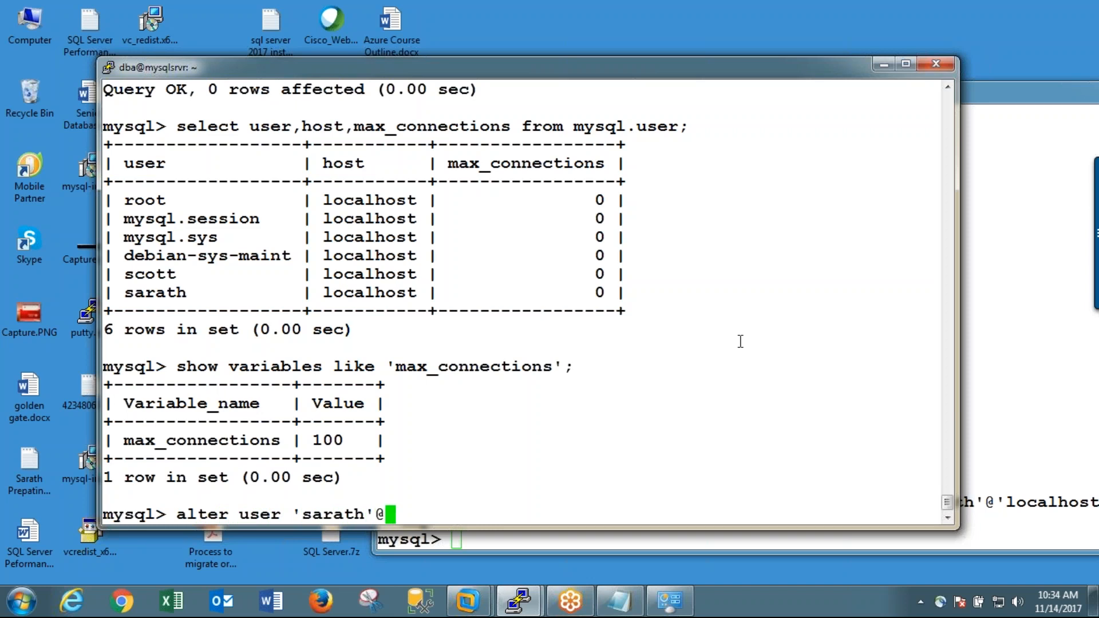
text('loc)
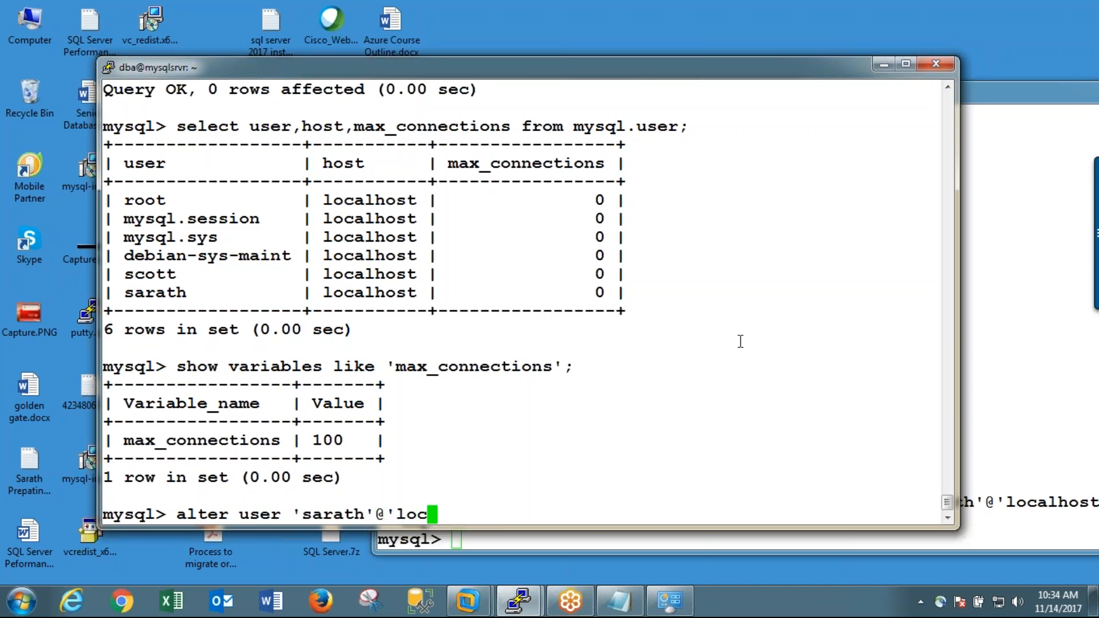
text(alhost' pa)
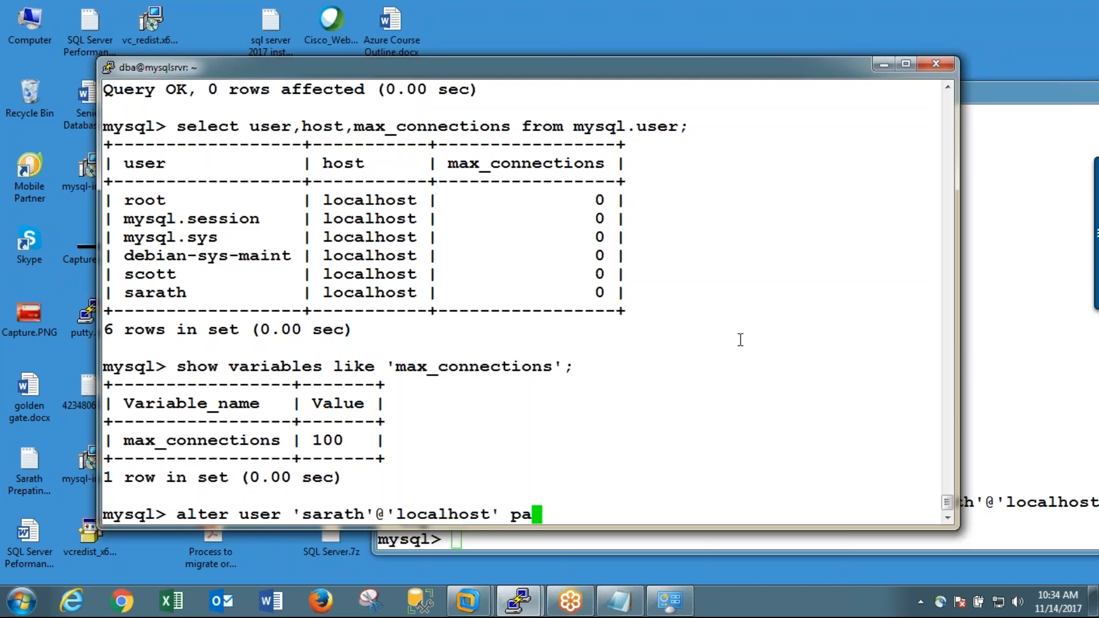
text(ssword)
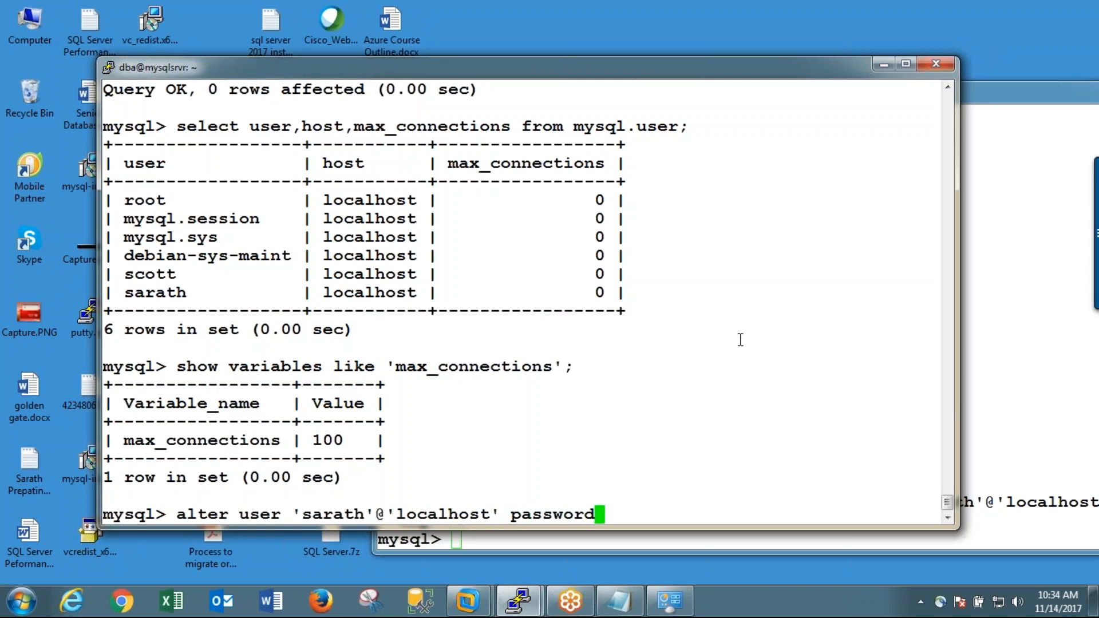
text( expire;)
key(Return)
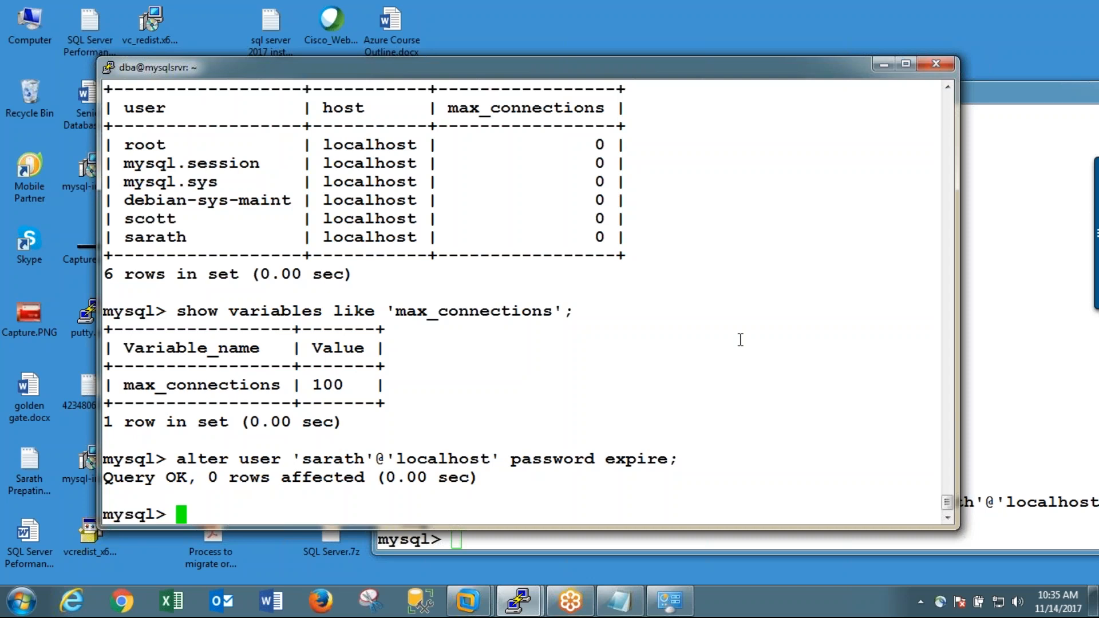
Step: In the second terminal session, exit MySQL and log back in as the altered user with mysql -u and the account password
click(1024, 181)
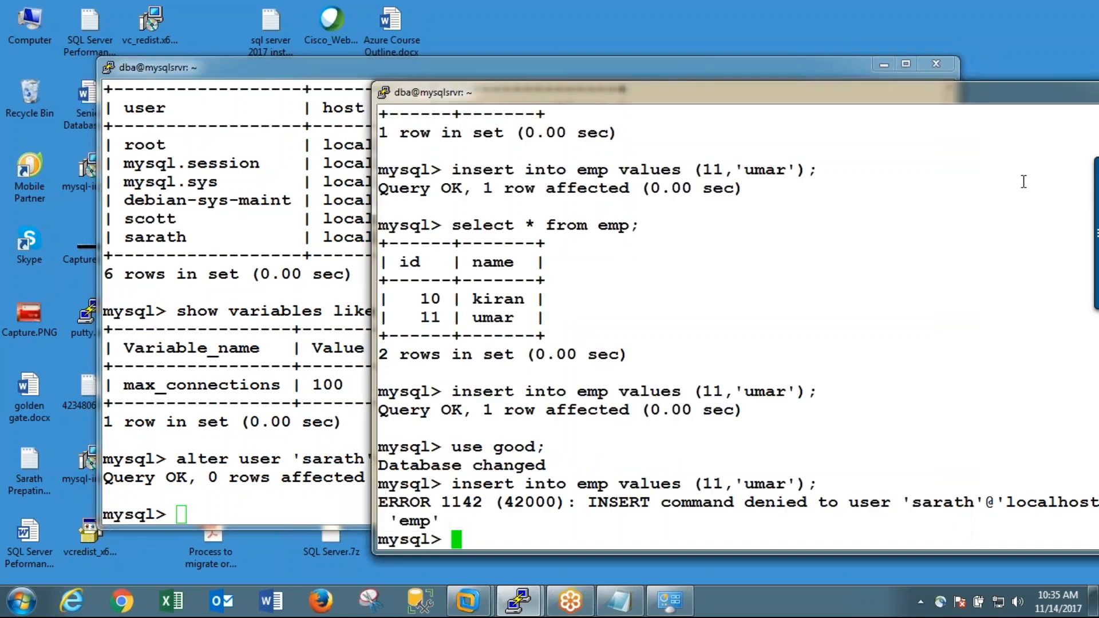
text(exit)
key(Return)
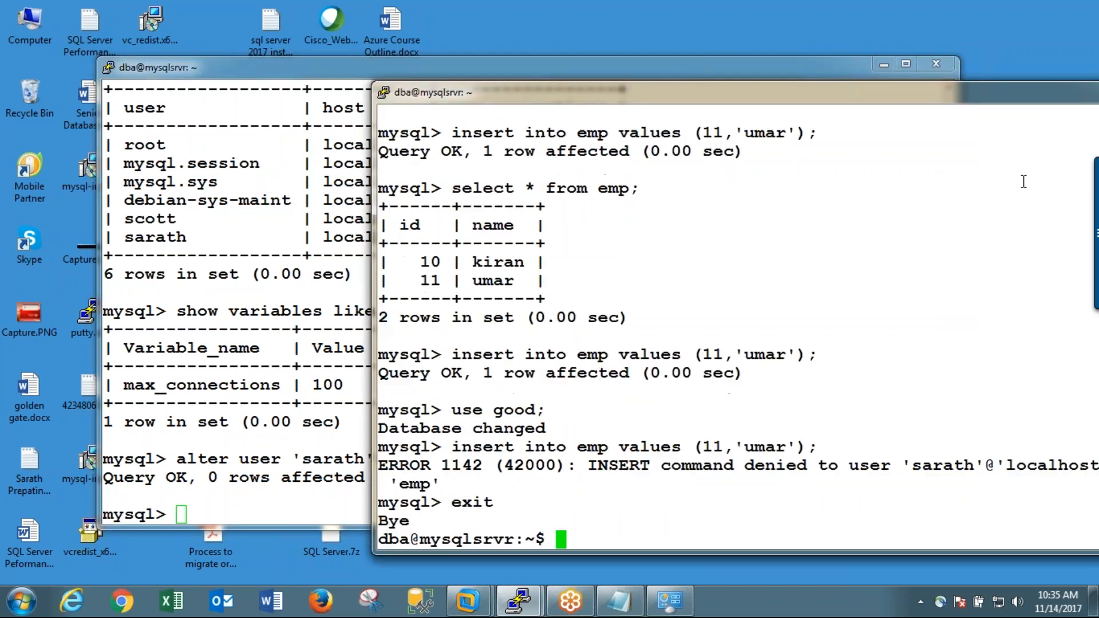
text(mysql -u sarath -p)
key(Return)
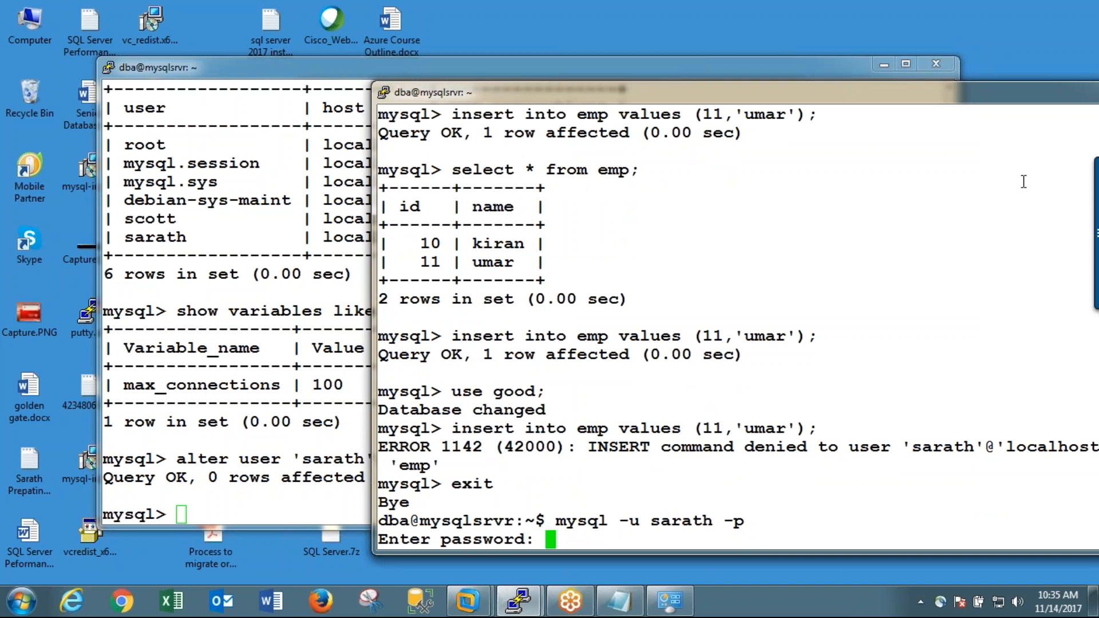
key(Return)
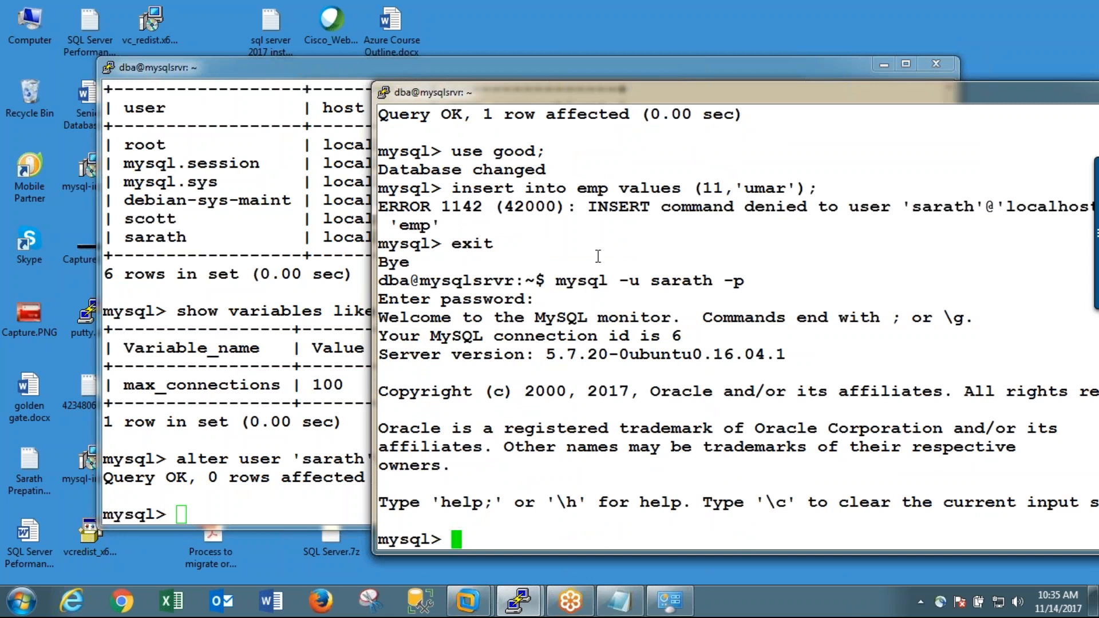
Step: Exit the user's MySQL session and try to log in again with an empty password
click(270, 370)
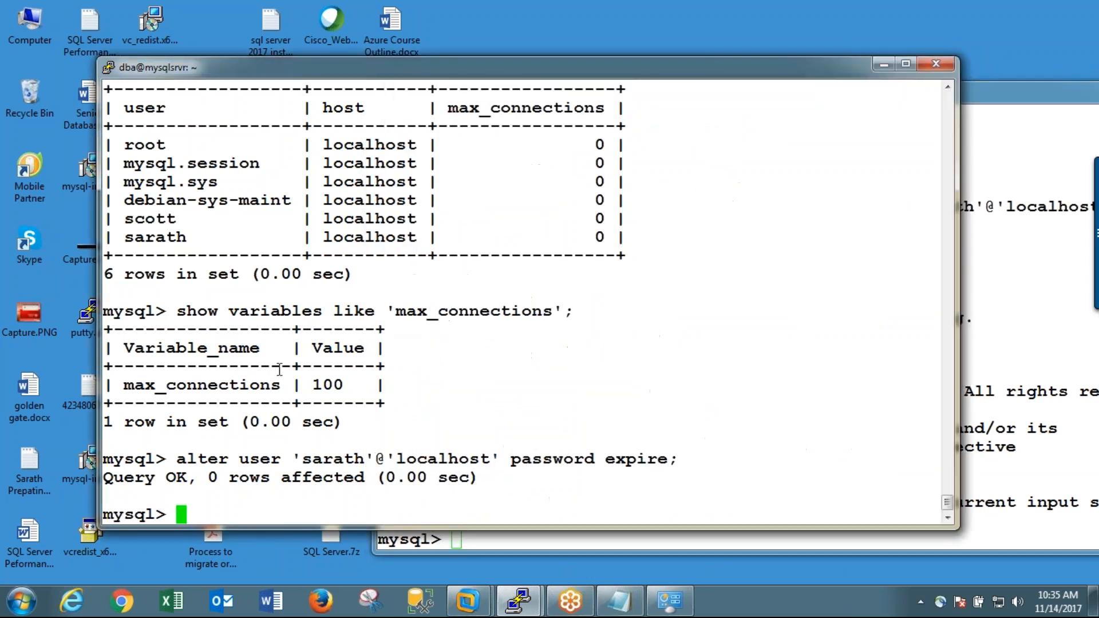
click(1046, 356)
text(exit)
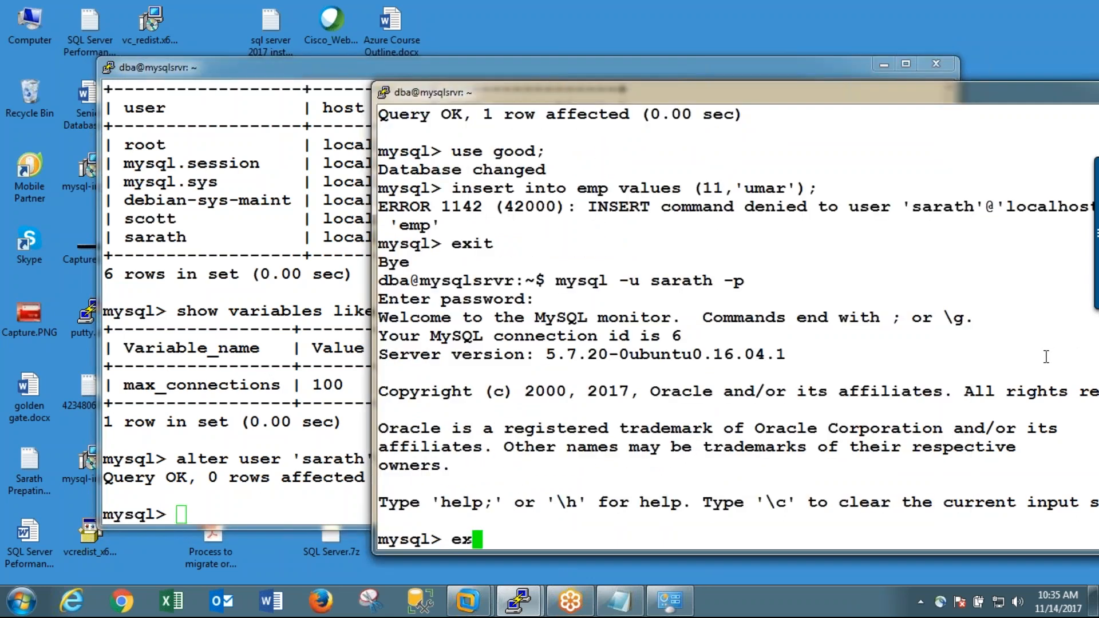
key(Return)
key(Up)
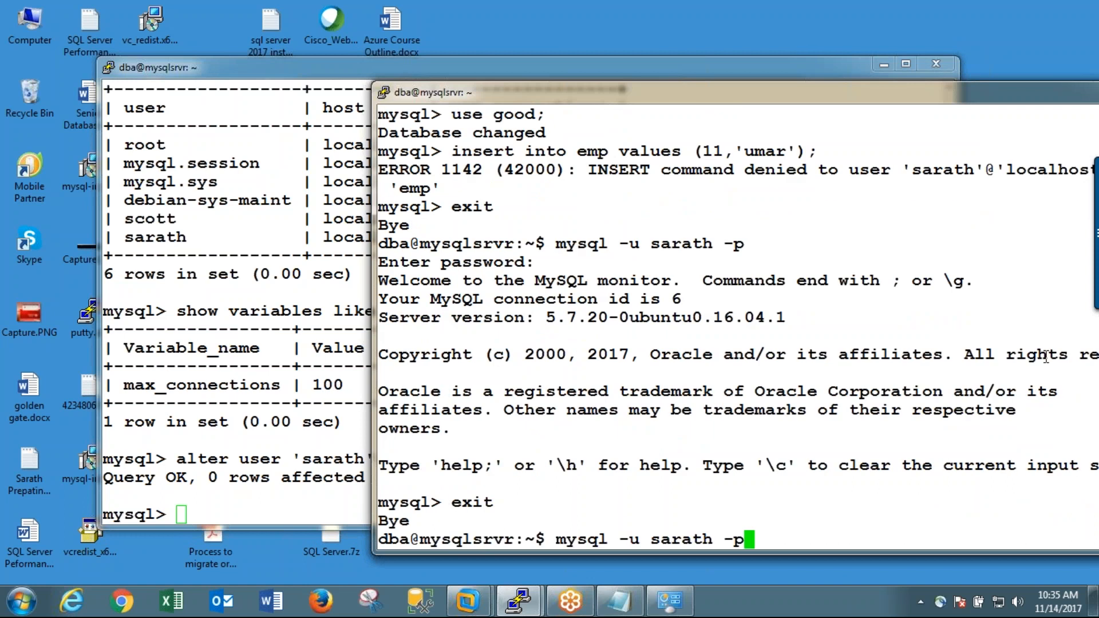
key(Return)
Step: Log in again as the same user with the account password and exit back to the shell
key(Return)
key(Up)
key(Return)
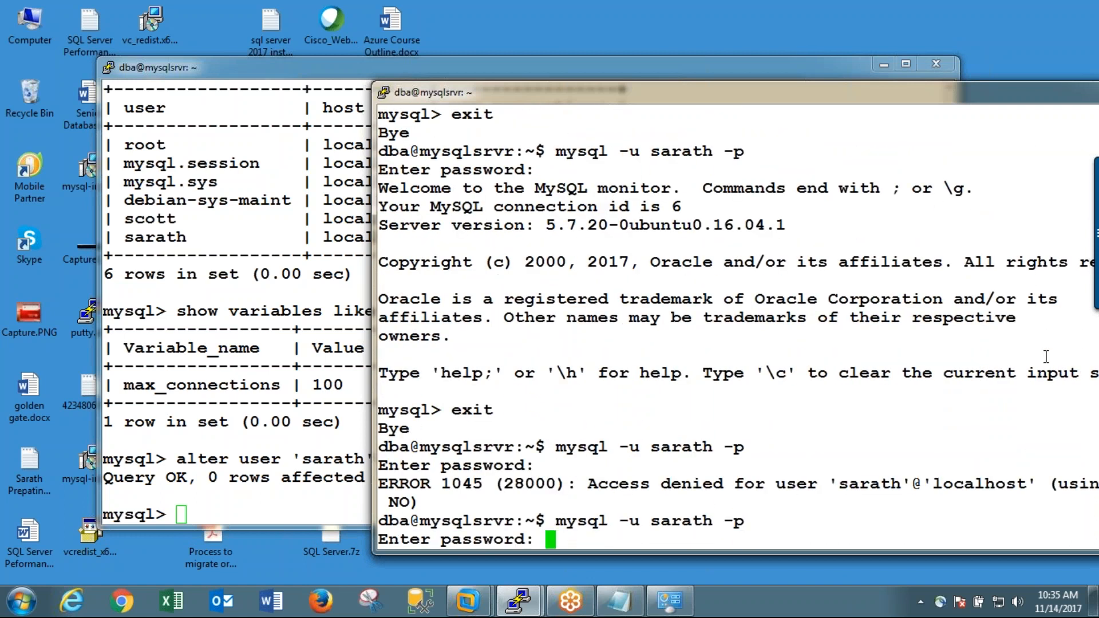
key(Return)
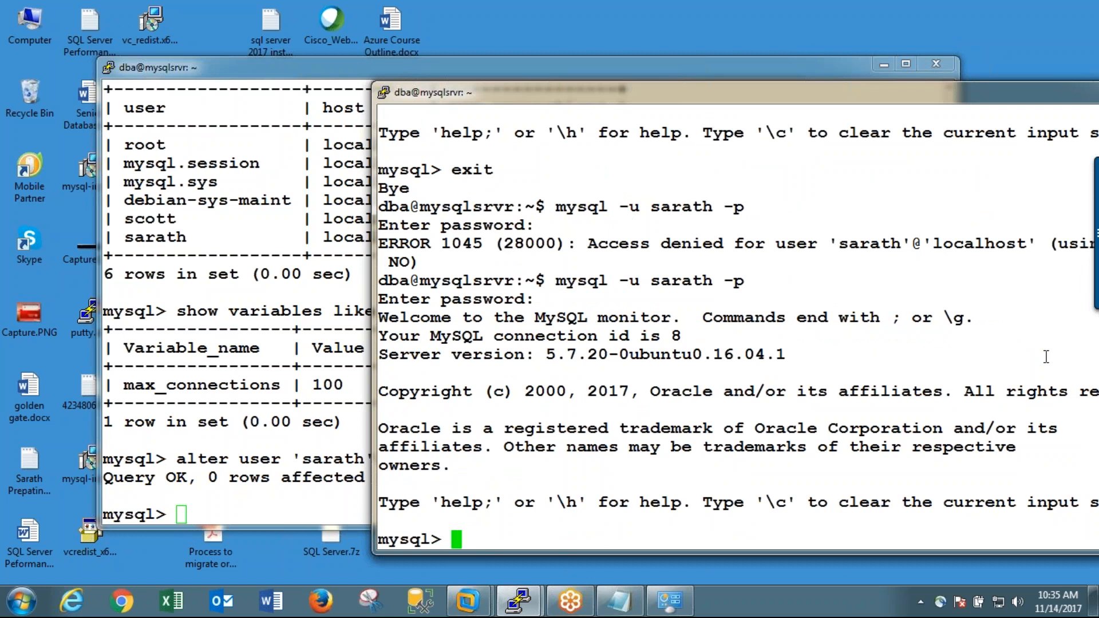
text(exit)
key(Return)
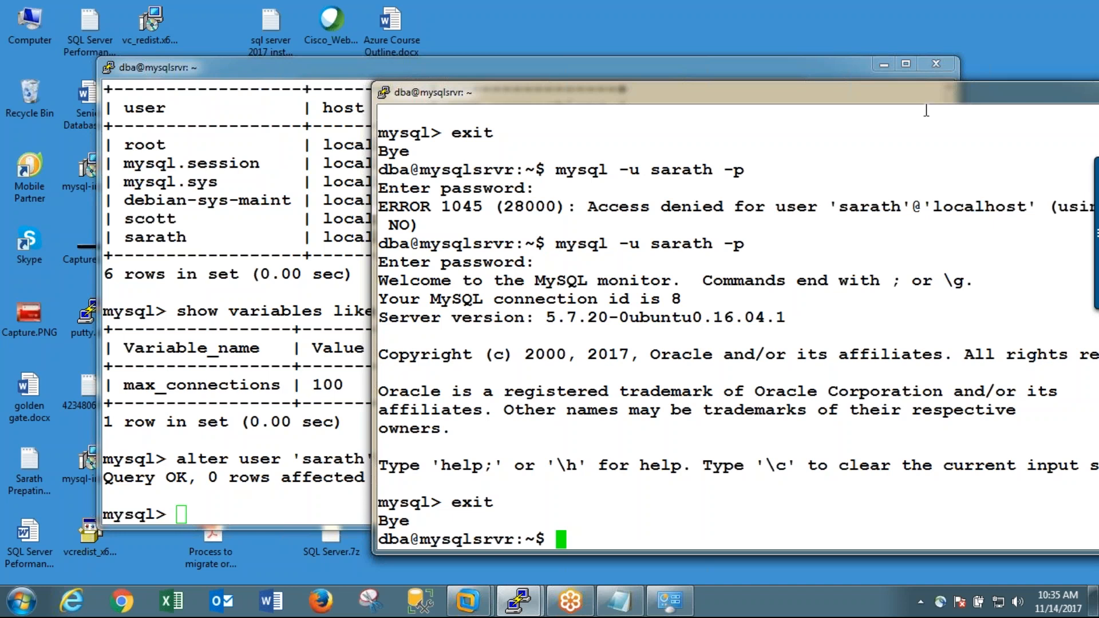
Step: Switch to the Windows7 virtual machine and bring up its sign-in screen
click(875, 22)
click(1025, 504)
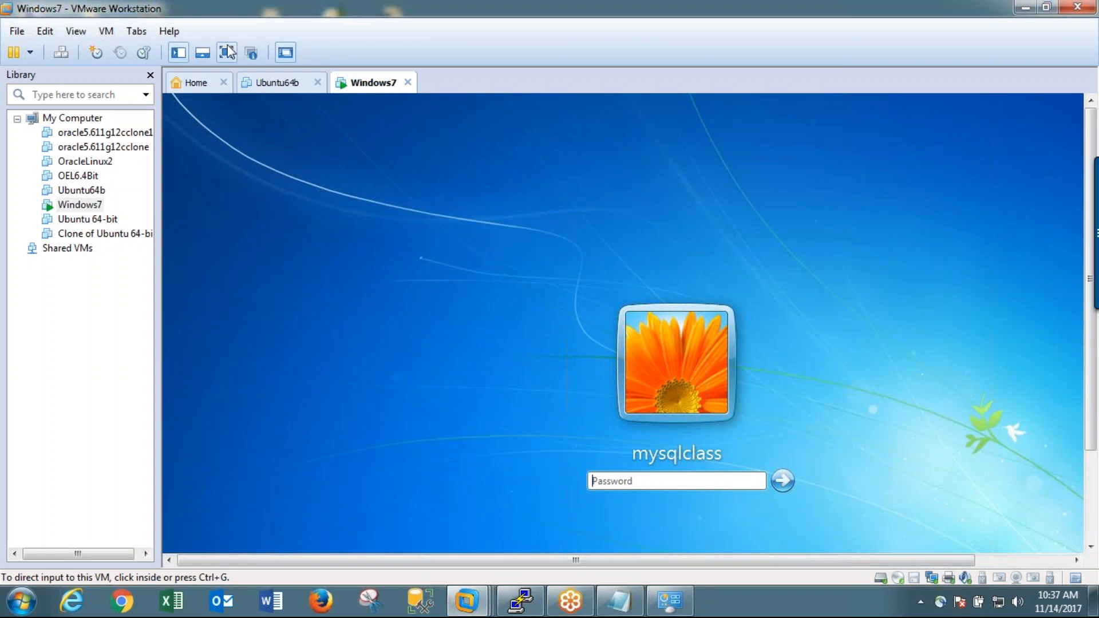
click(228, 51)
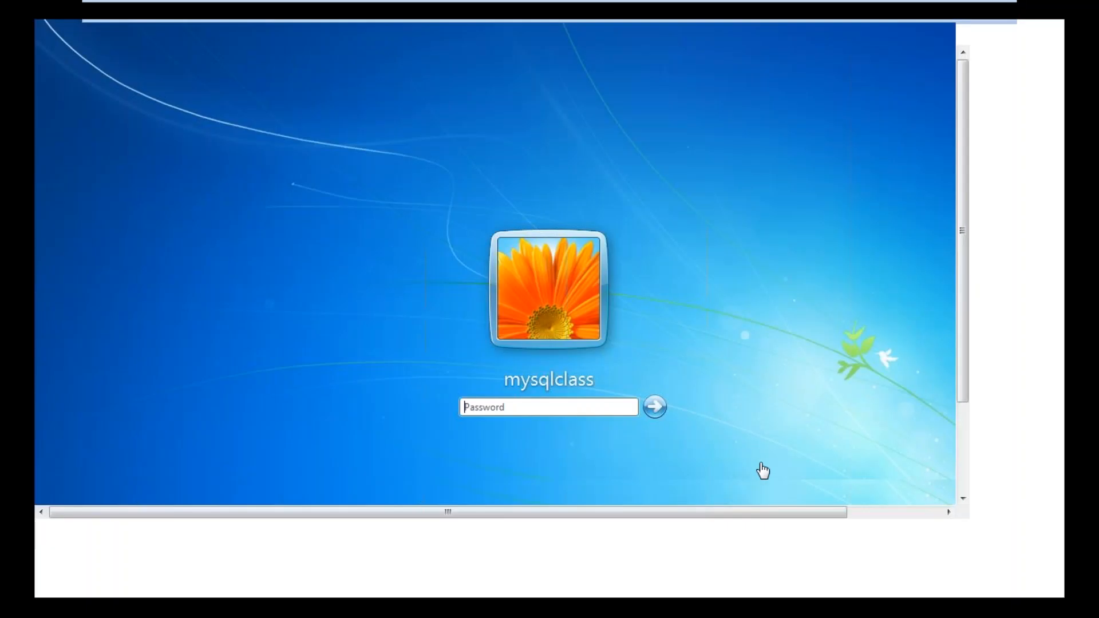
Step: Sign in to Windows as mysqlclass by entering the account password, re-entering it if the first attempt is rejected
click(522, 406)
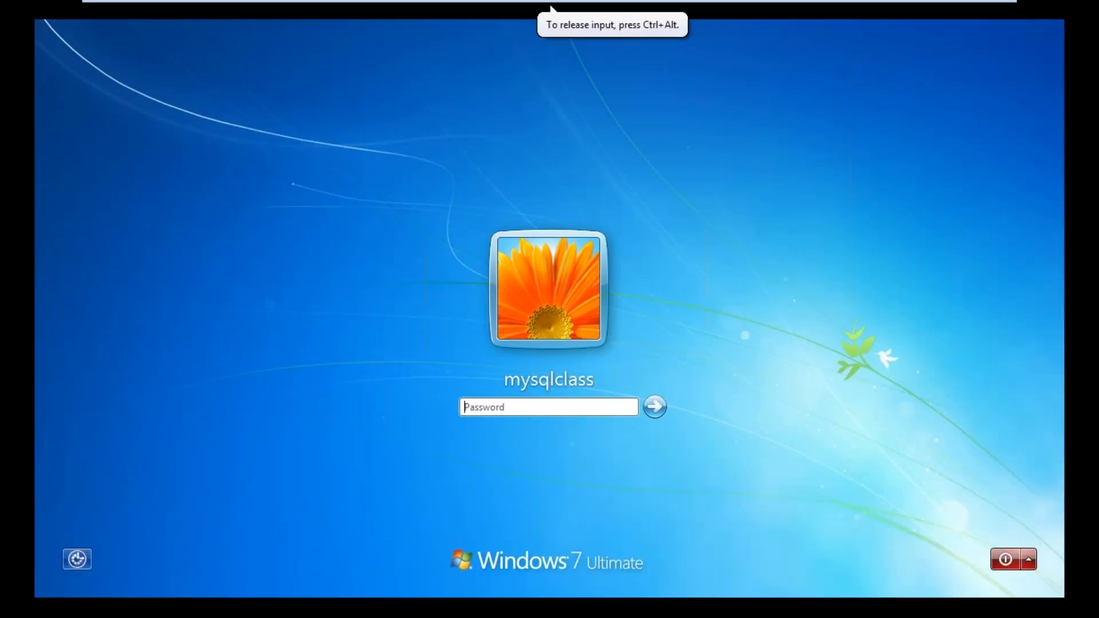
text(••••••)
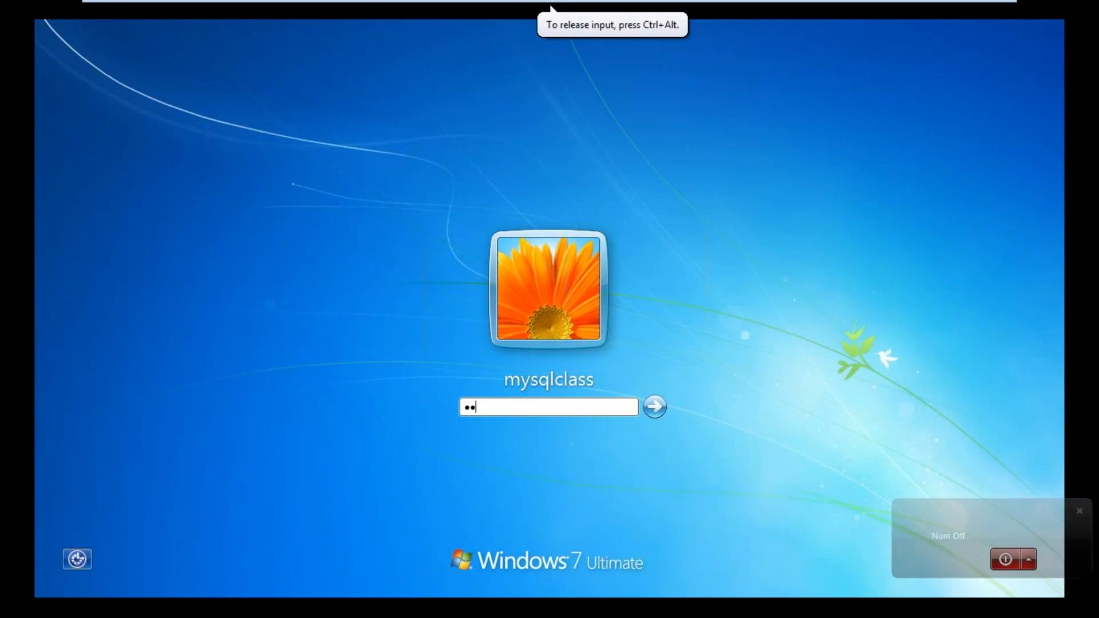
text(••)
key(Return)
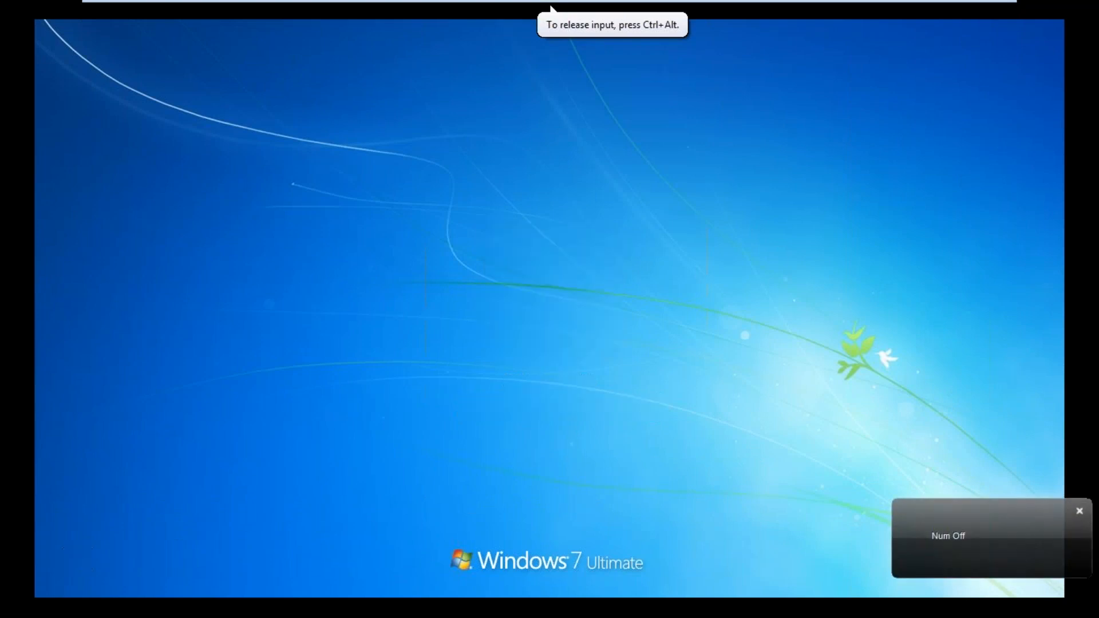
key(Return)
text(•••••••••)
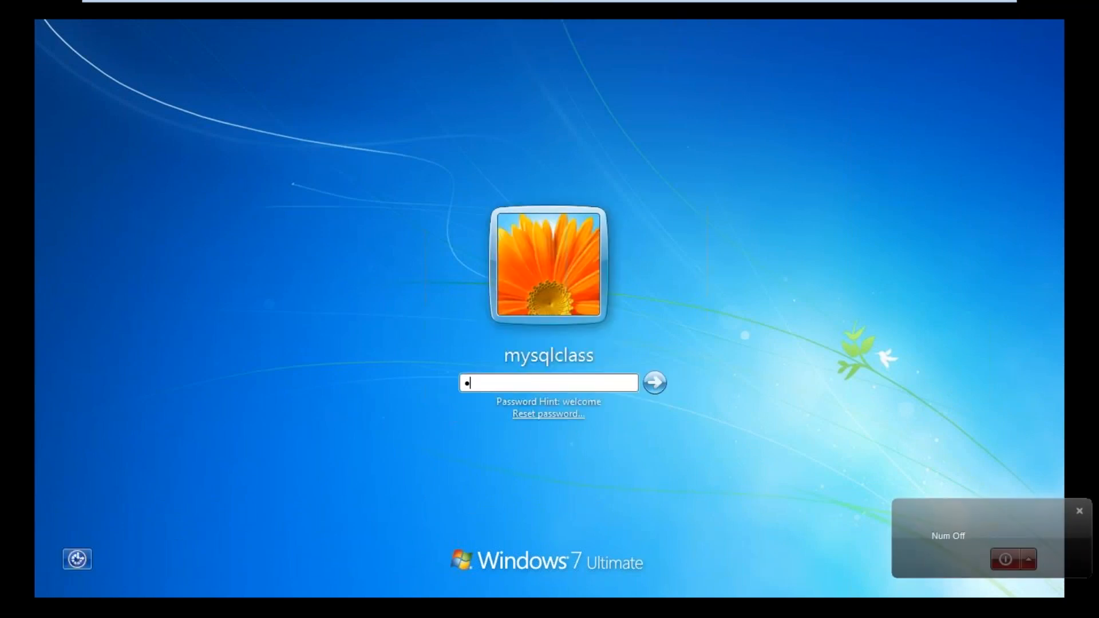
key(Return)
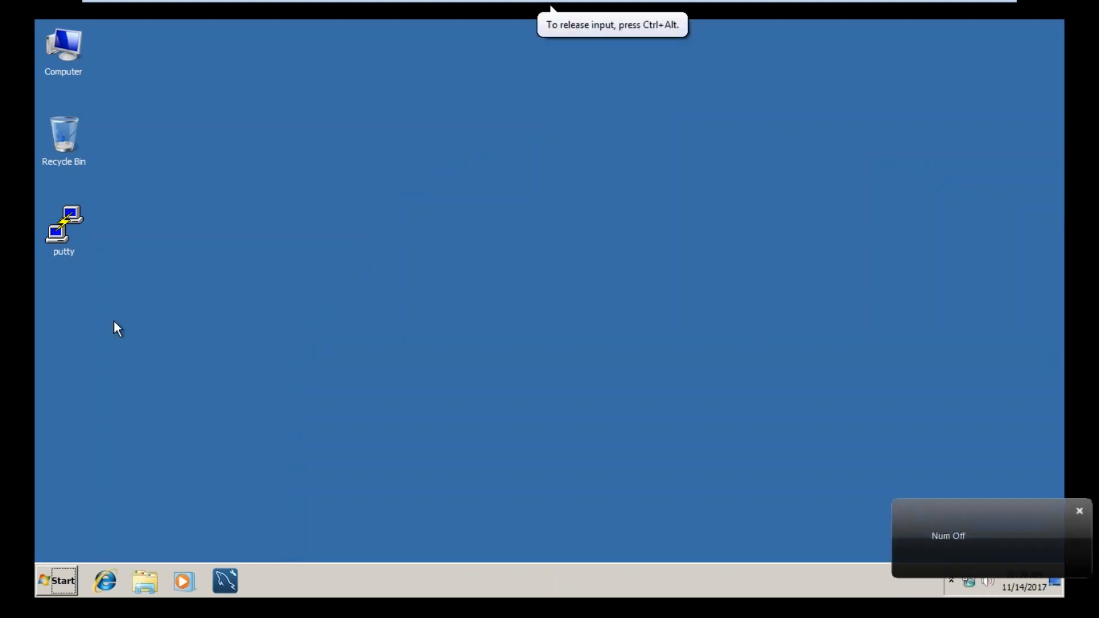
Step: Search the virtual machine's programs for services and open the Services console
click(62, 580)
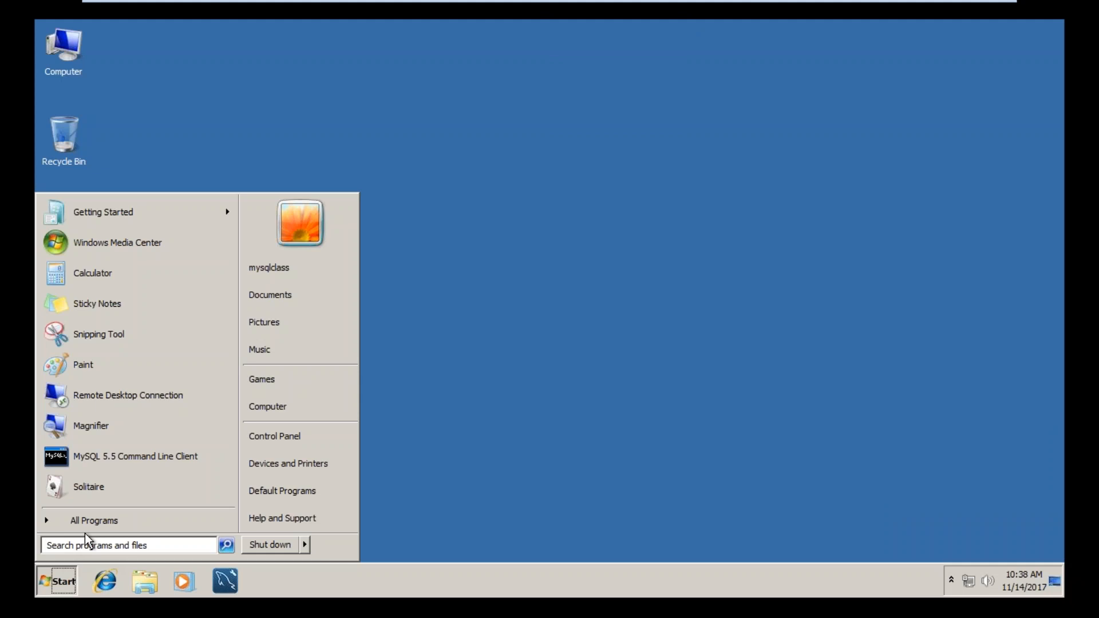
text(services,)
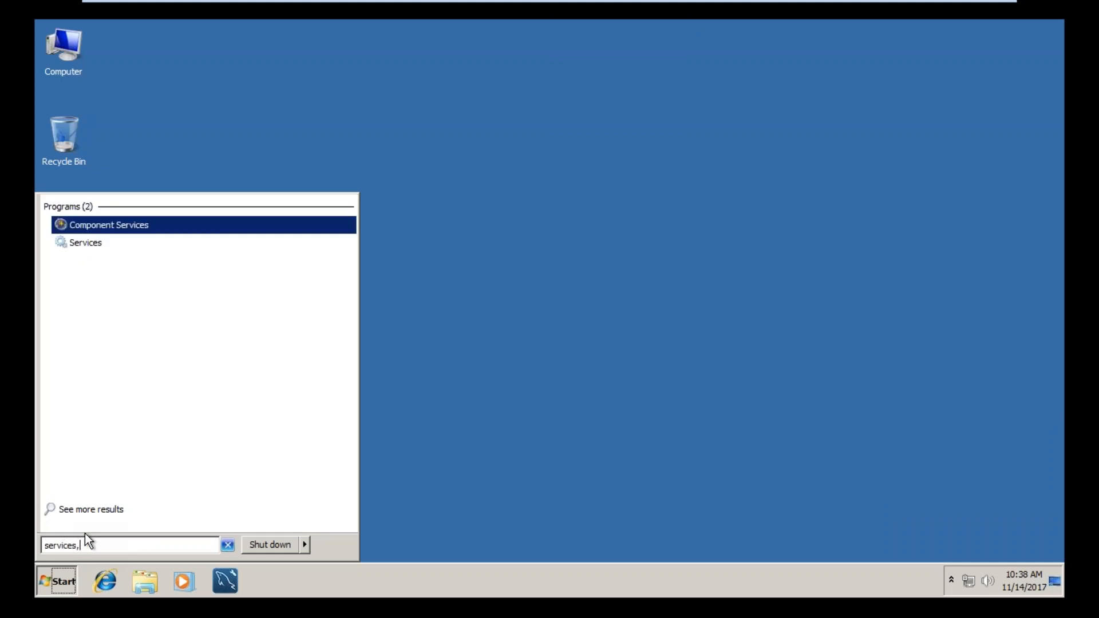
key(Down)
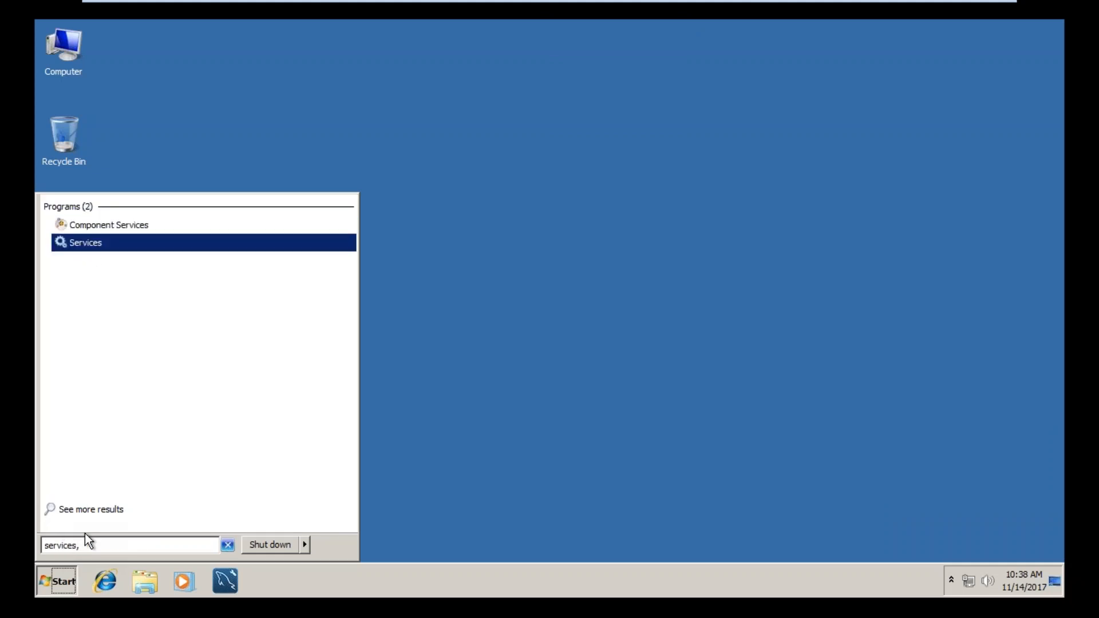
key(Return)
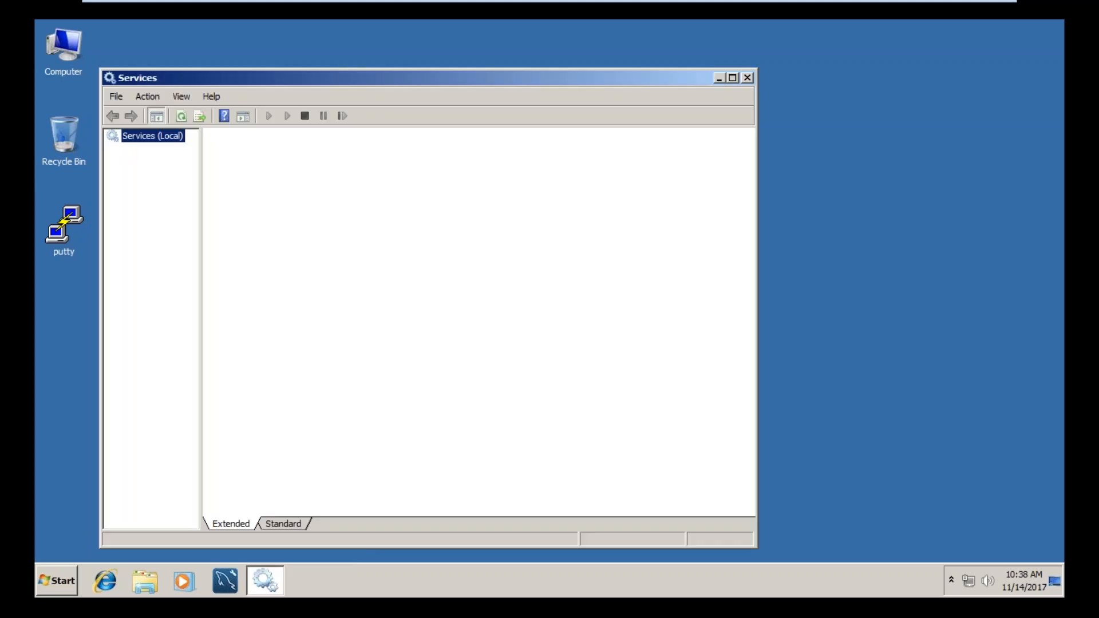
Step: Start the MySQL55 service and close the Services console
click(418, 439)
key(m)
click(414, 439)
click(412, 291)
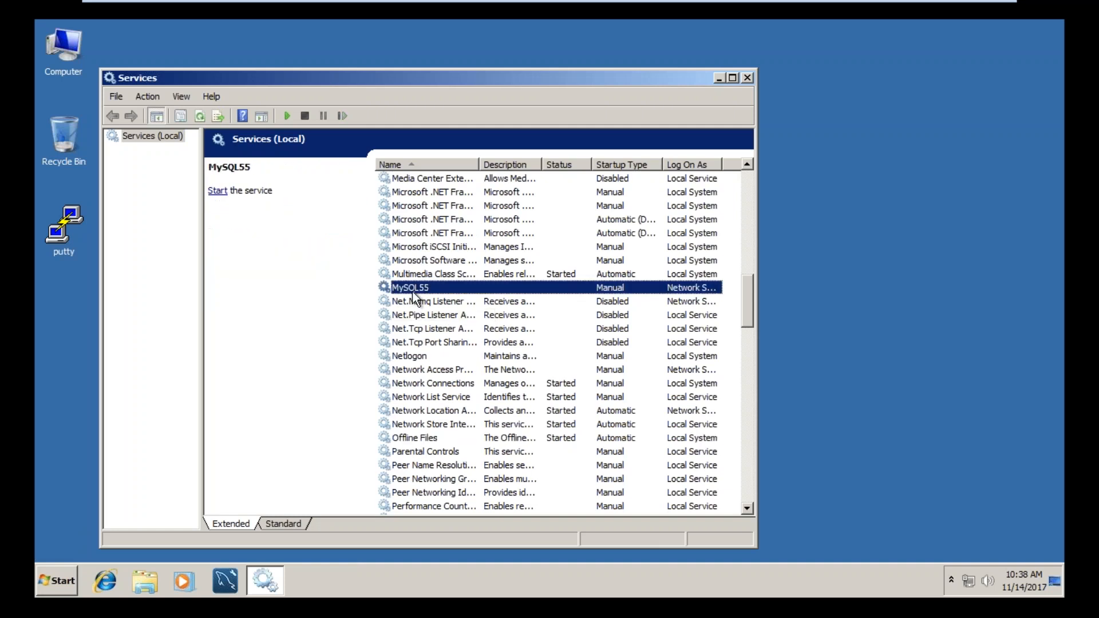
right_click(412, 291)
click(427, 298)
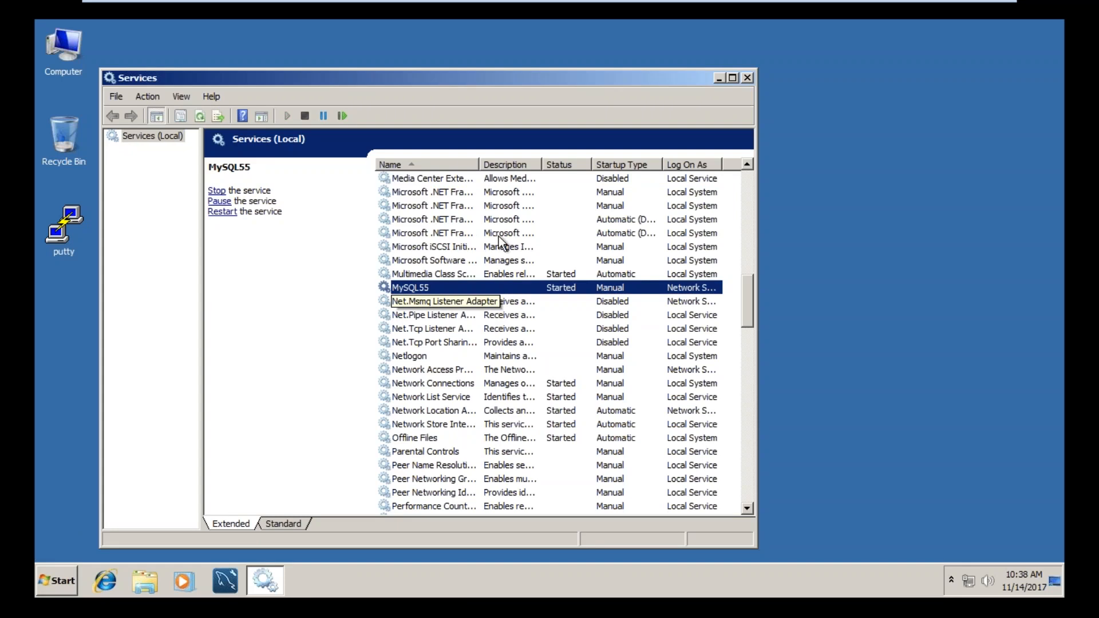
click(747, 78)
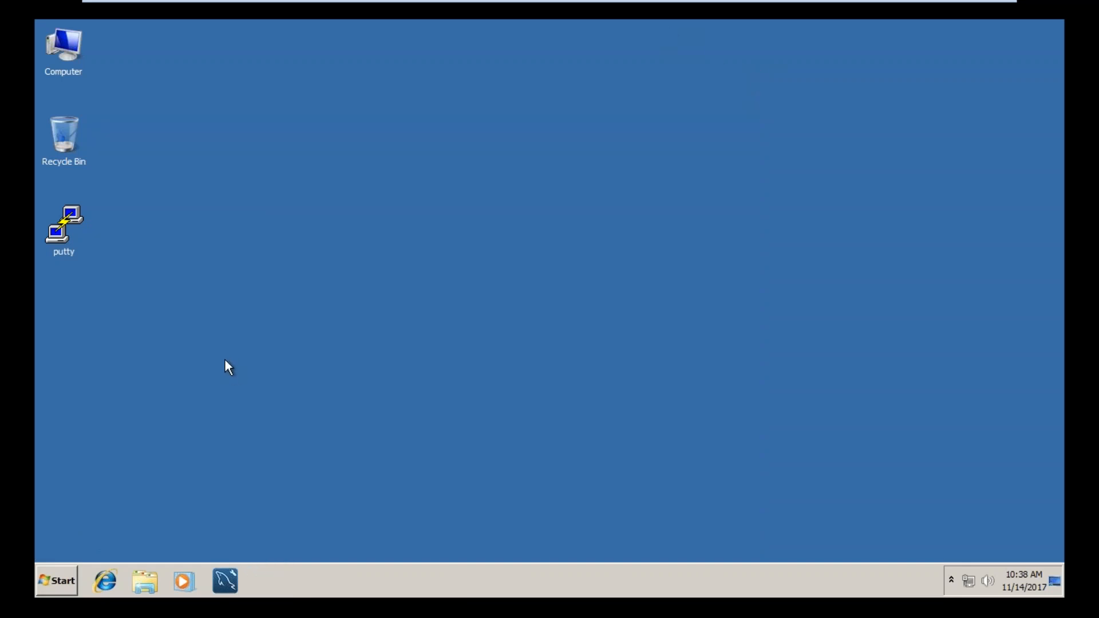
Step: Launch MySQL Workbench.X 6.3 CE from the installed MySQL programs
click(70, 586)
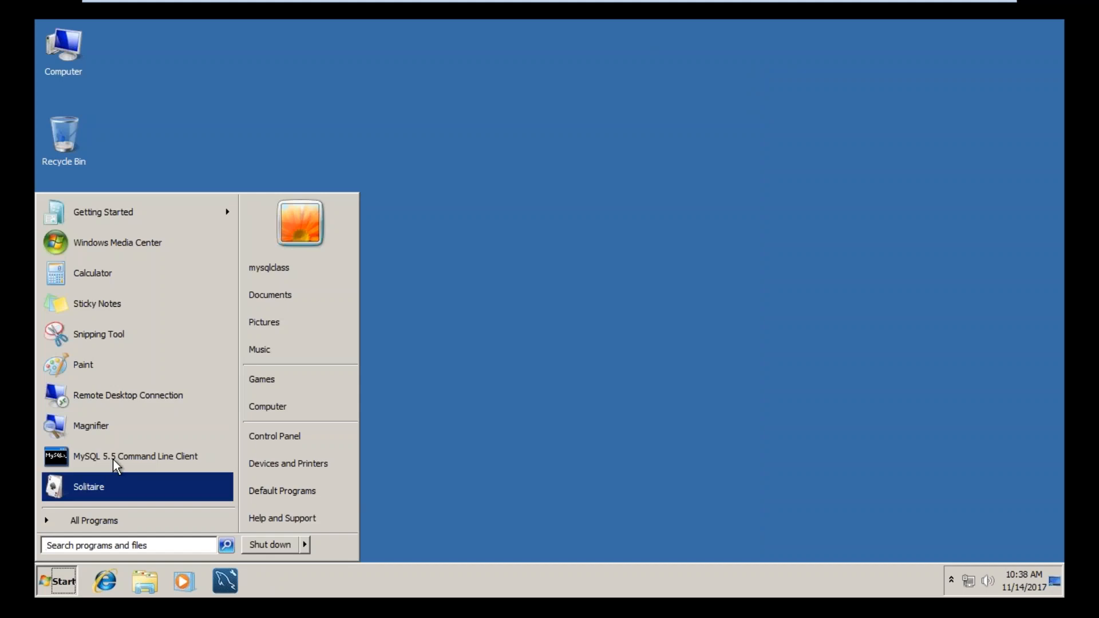
click(149, 520)
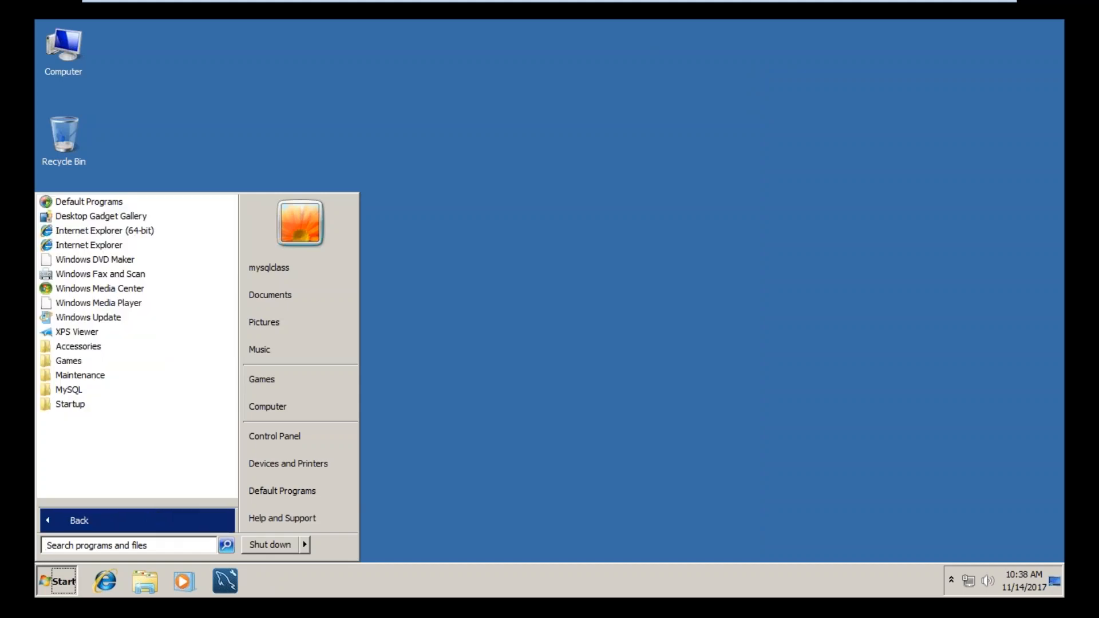
click(69, 389)
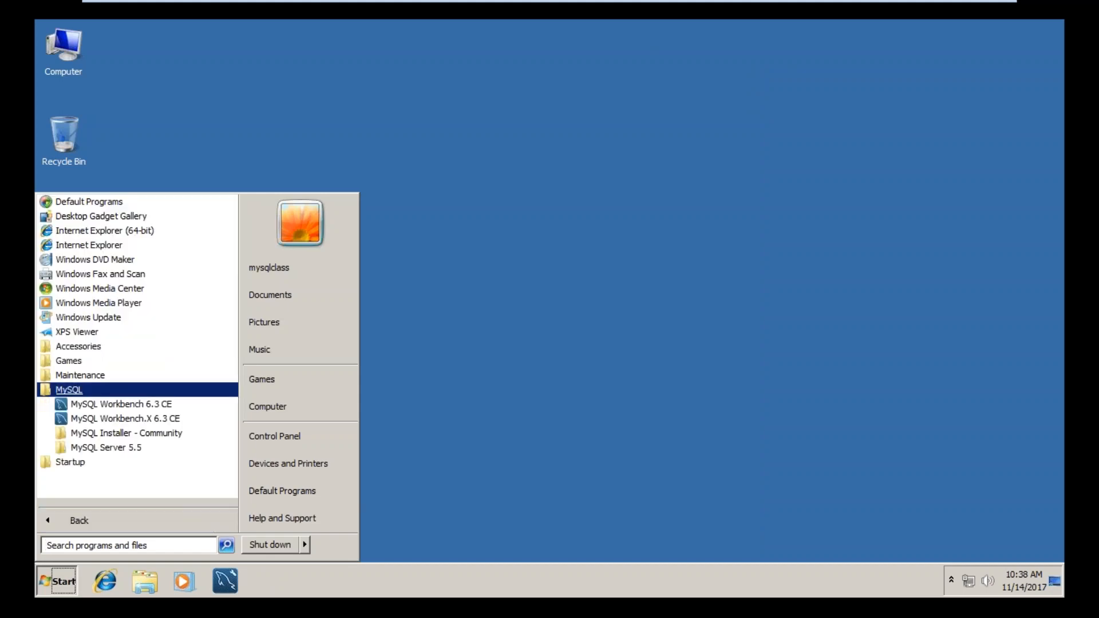
click(120, 419)
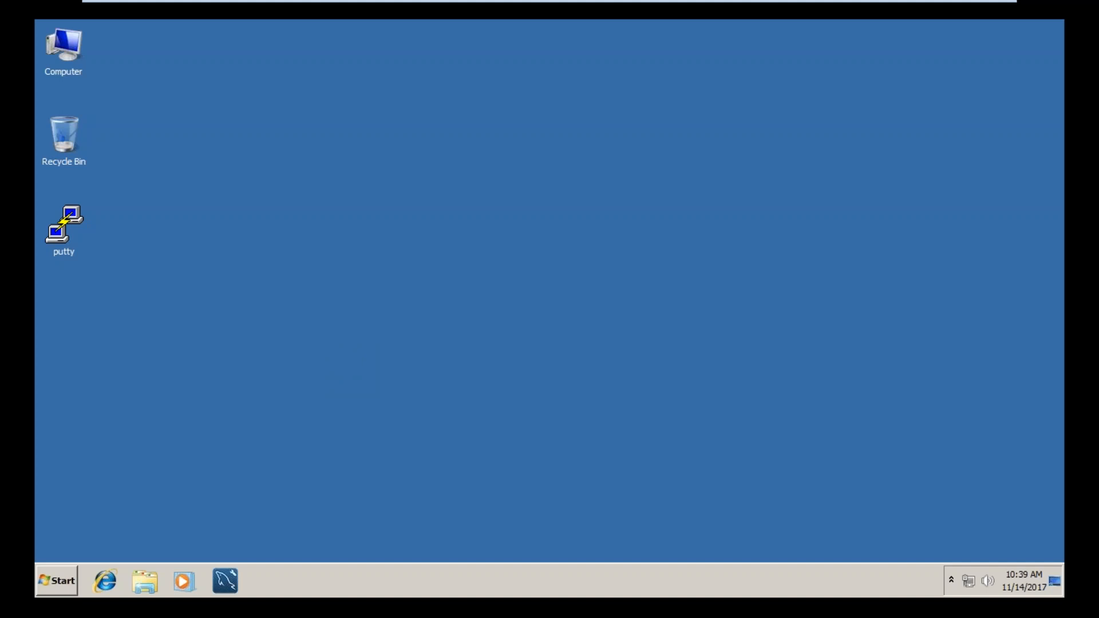
mouse_move(977, 2)
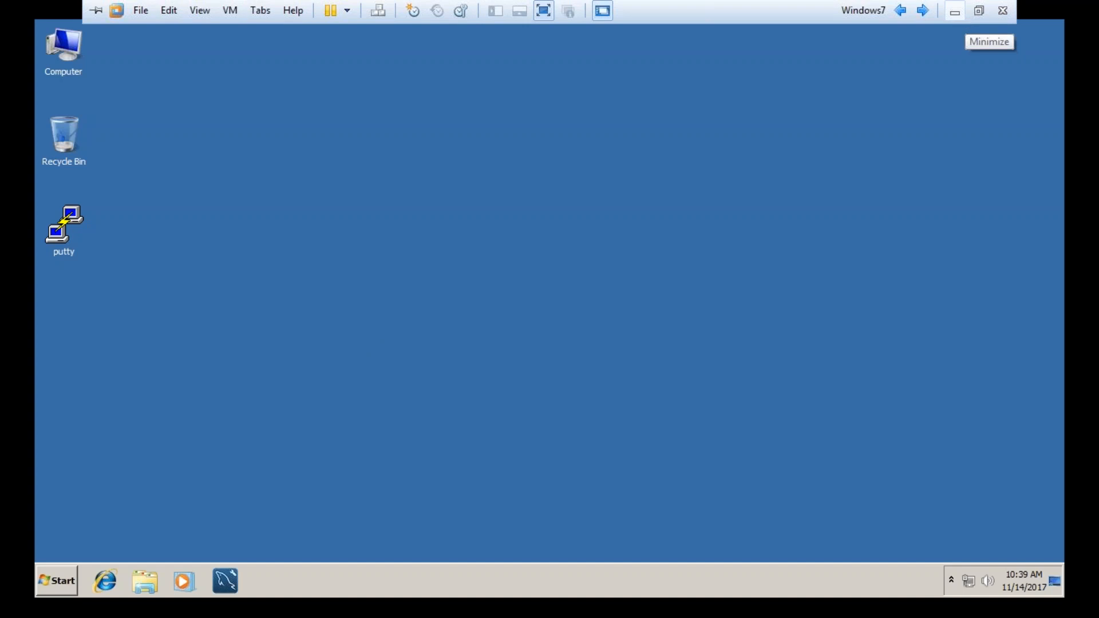
Step: Dismiss the PuTTY fatal error on the host desktop and return to the Windows7 virtual machine
key(Num_Lock)
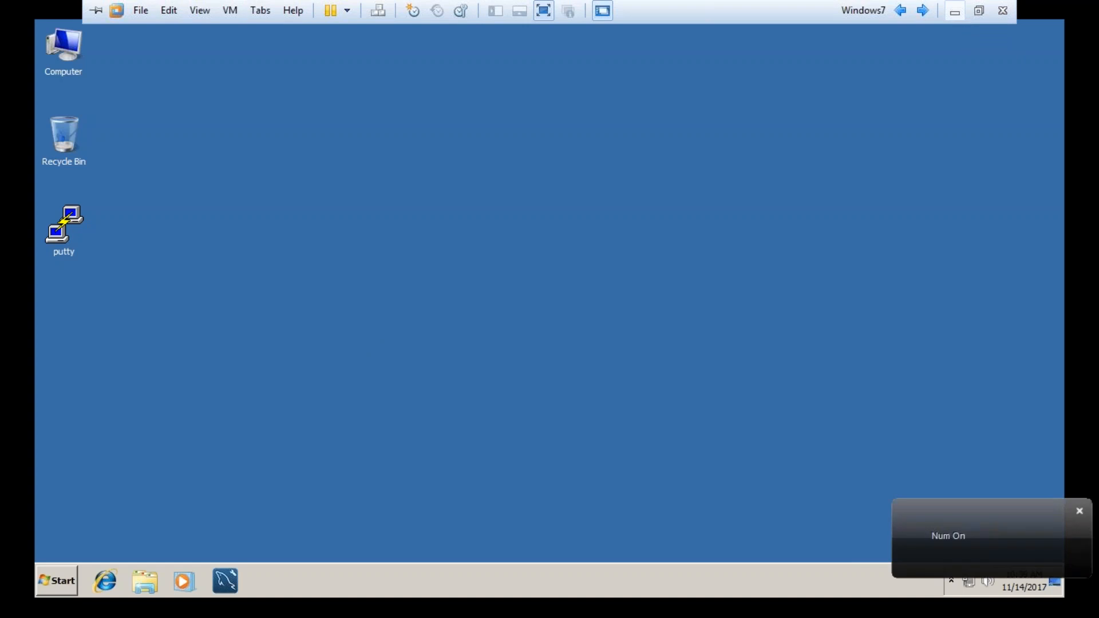
click(958, 14)
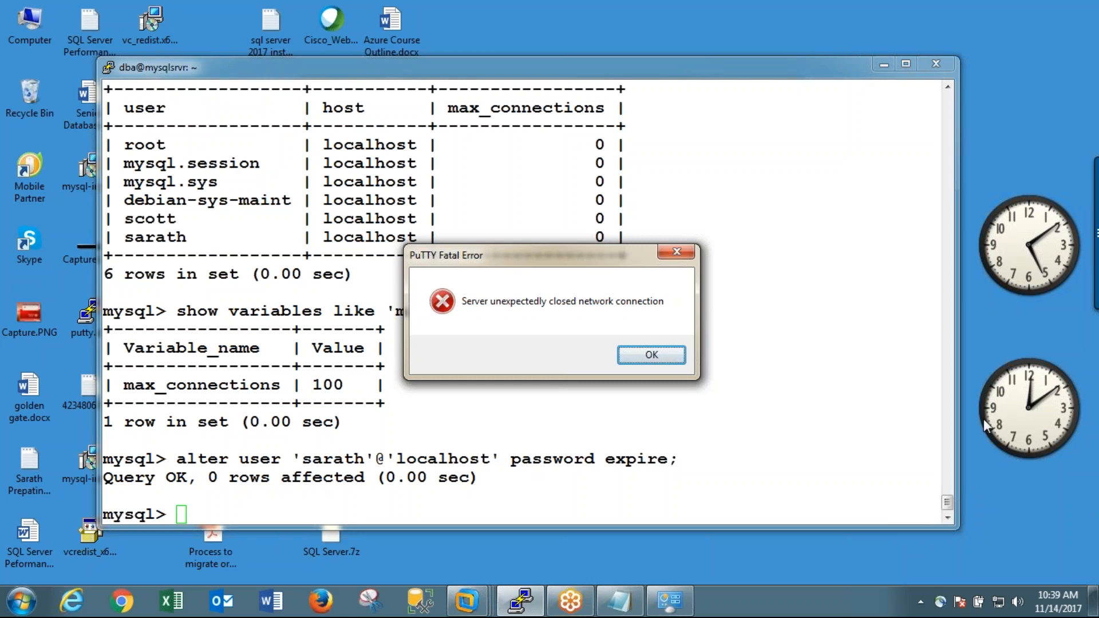
key(Return)
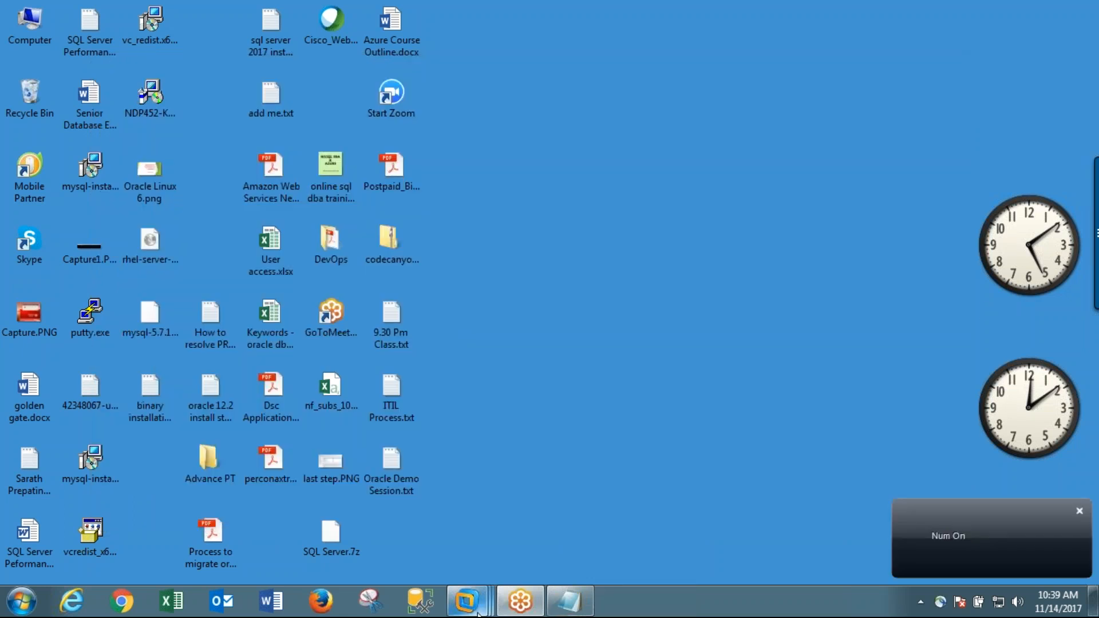
mouse_move(480, 612)
click(647, 518)
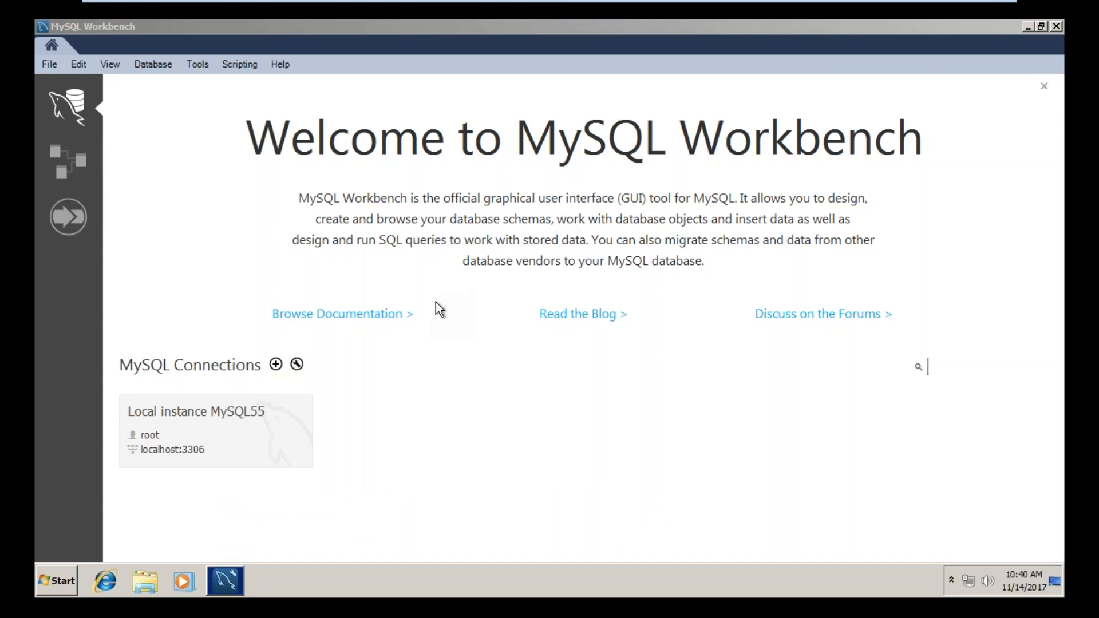
Step: Open the Local instance MySQL55 connection as root by entering the account password
click(172, 441)
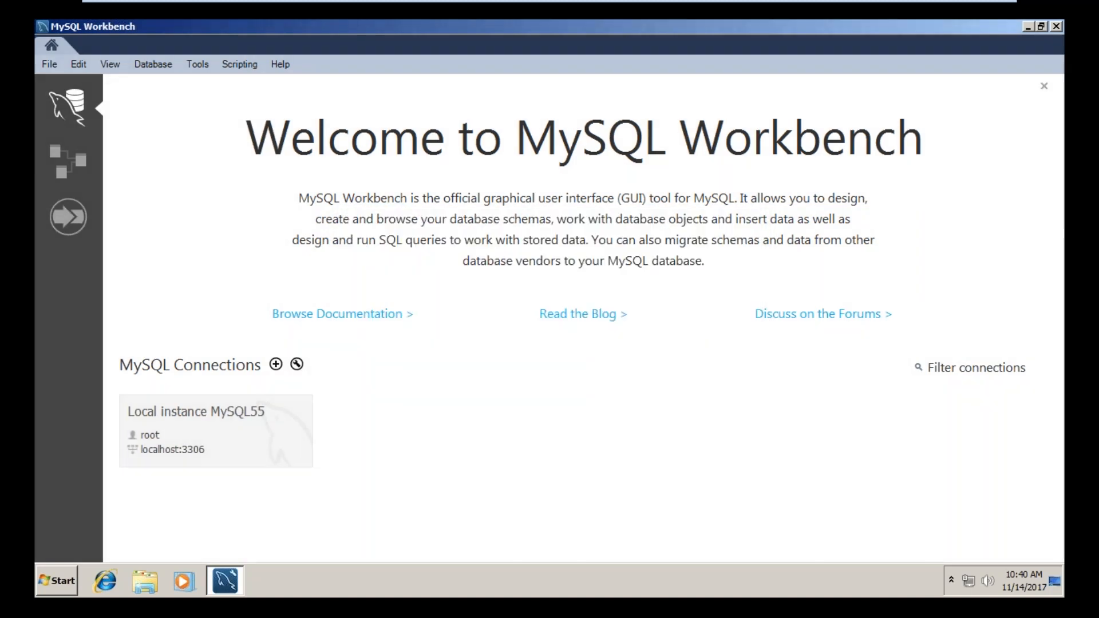
text(*******)
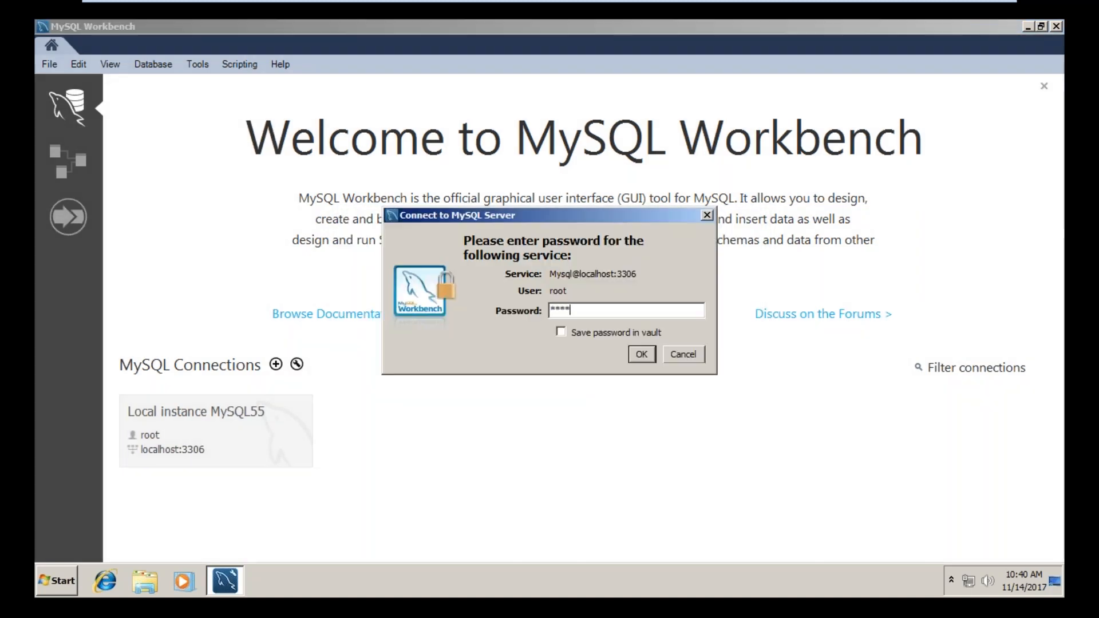
key(Return)
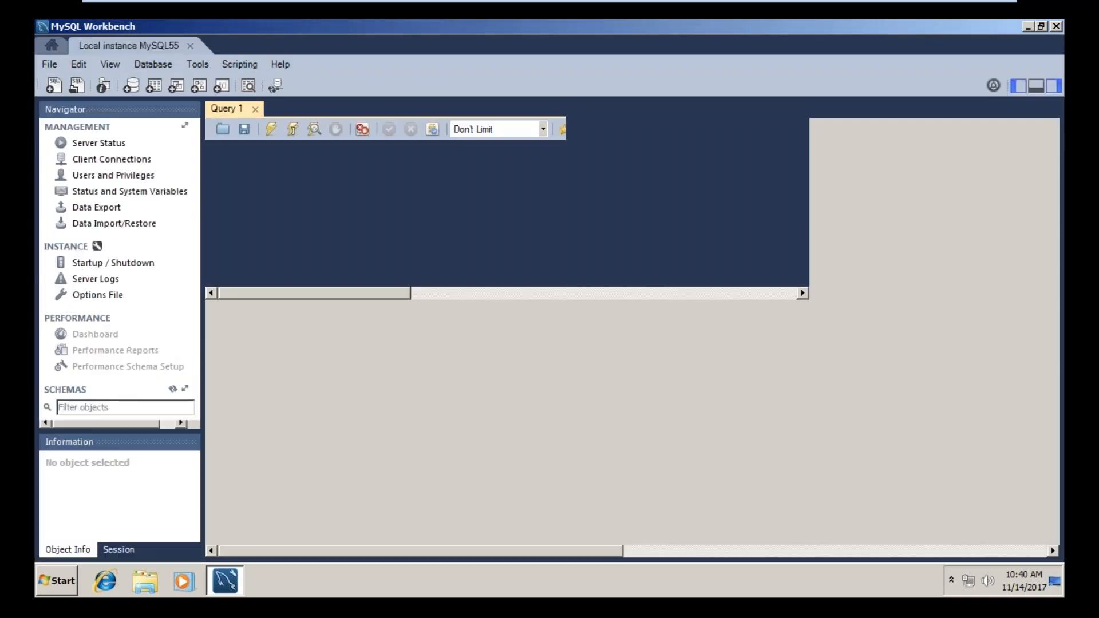
Step: Run "select * from mysql.user" in Query 1 and examine the privilege columns of the result
text(select * from )
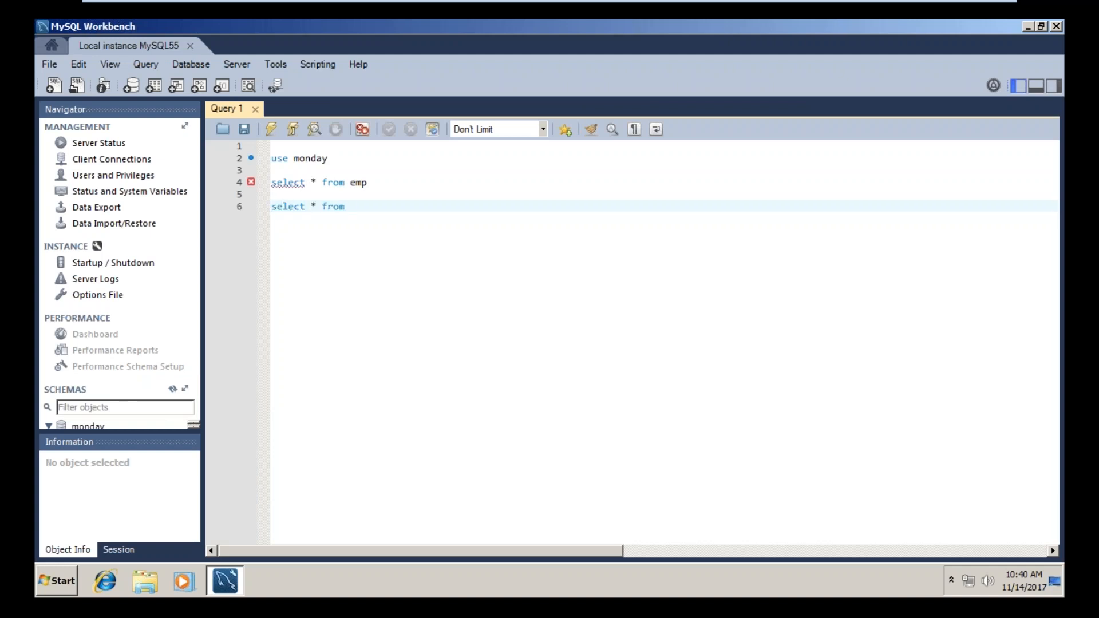
text(mysql.user)
key(shift+Home)
key(ctrl+shift+Return)
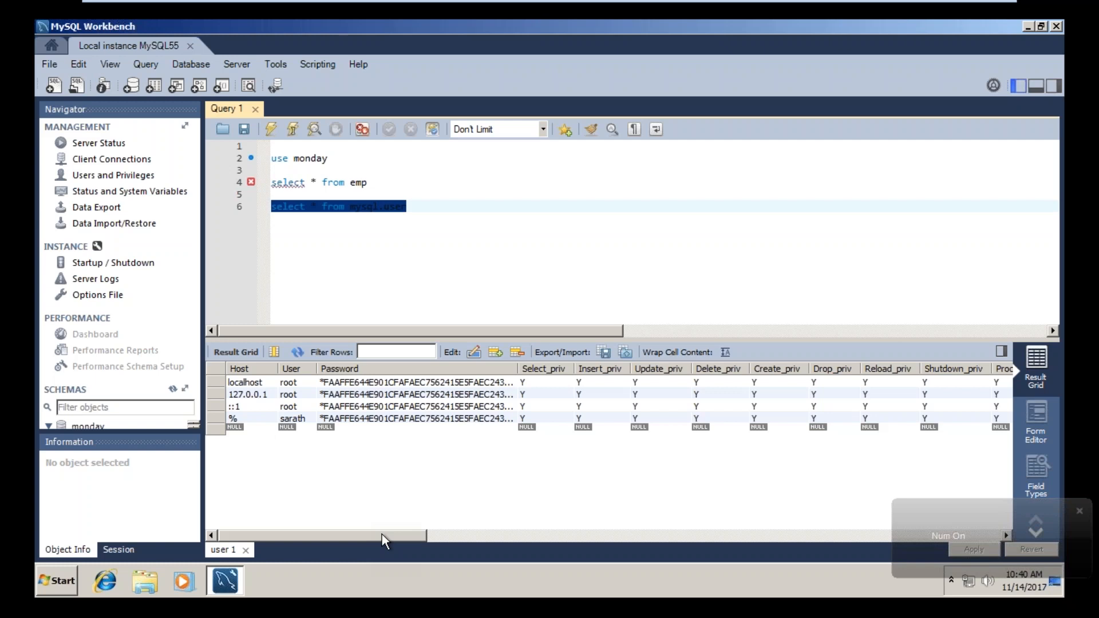
drag(398, 536, 474, 529)
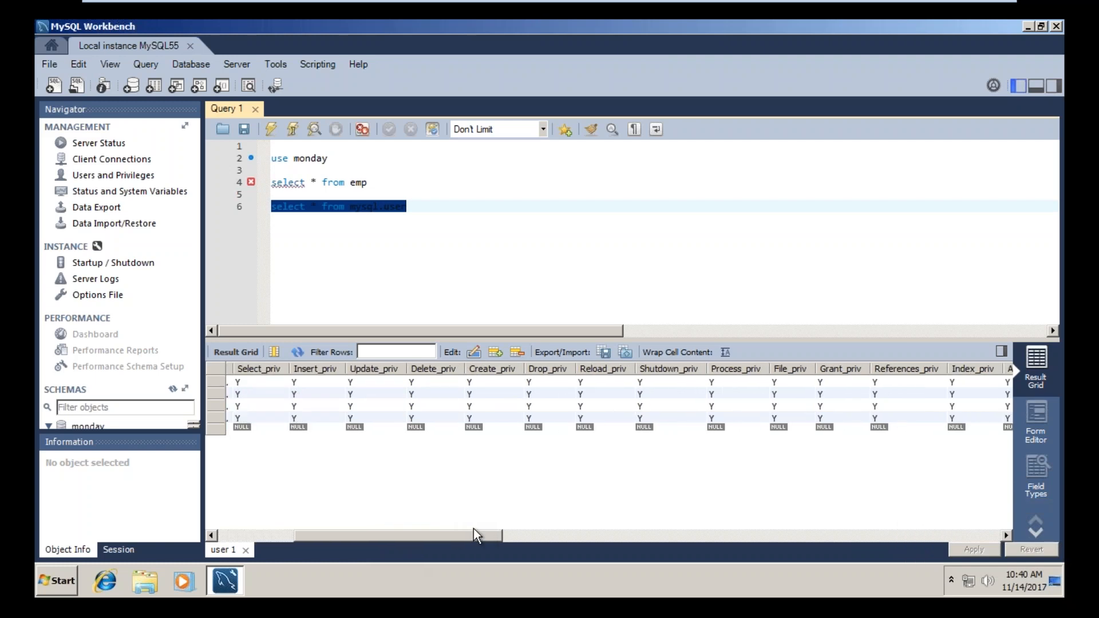
drag(473, 529, 287, 523)
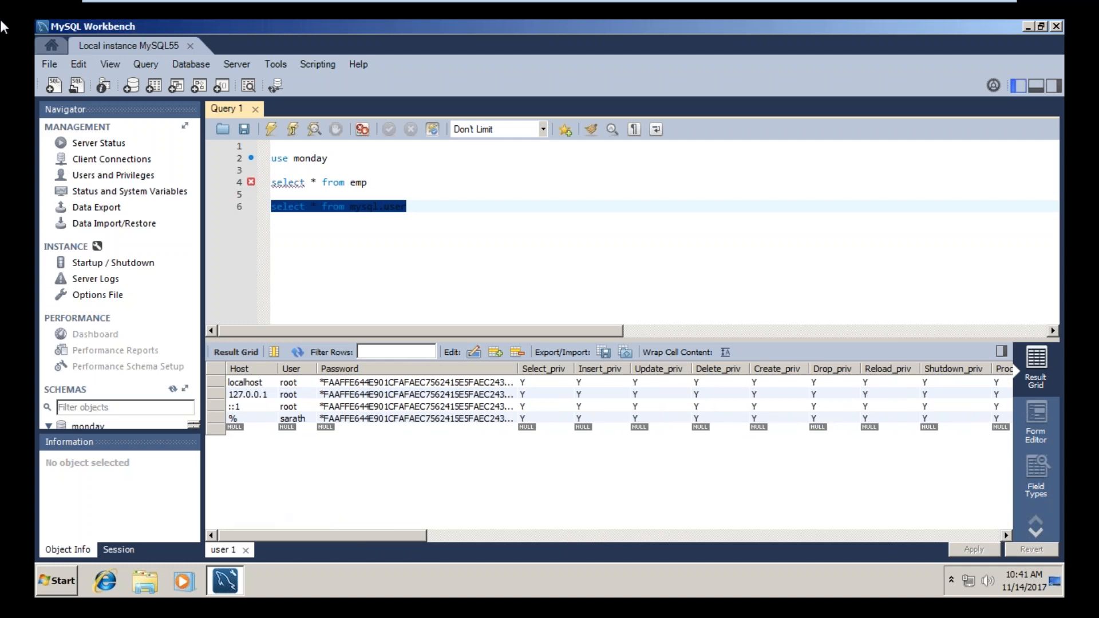
Step: Open Users and Privileges and view the login details of the existing named non-root account
key(Num_Lock)
mouse_move(460, 8)
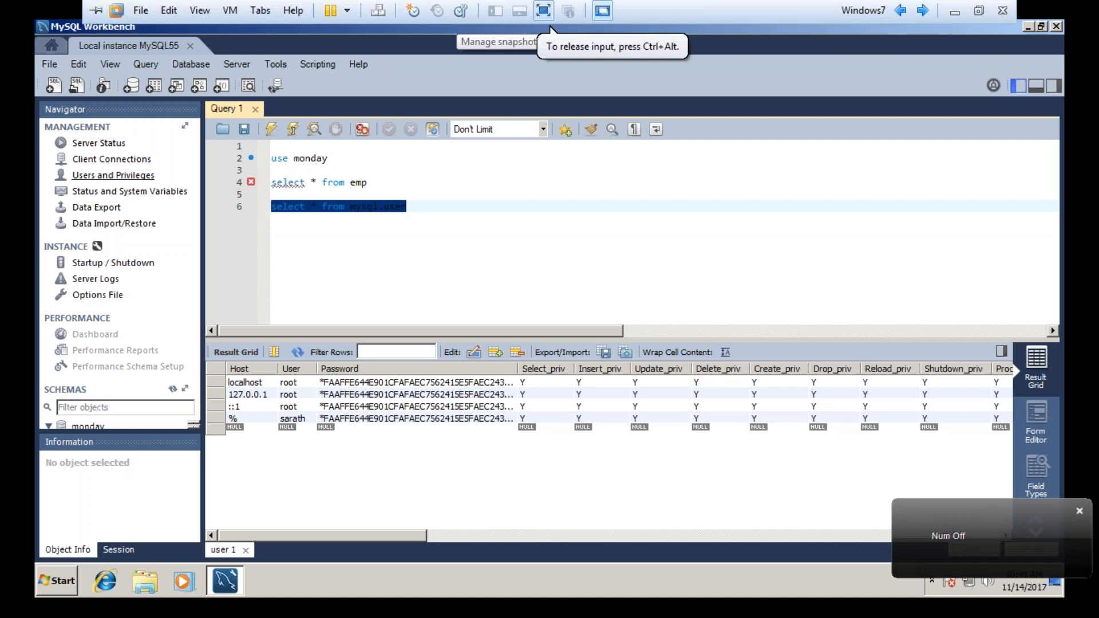
click(148, 176)
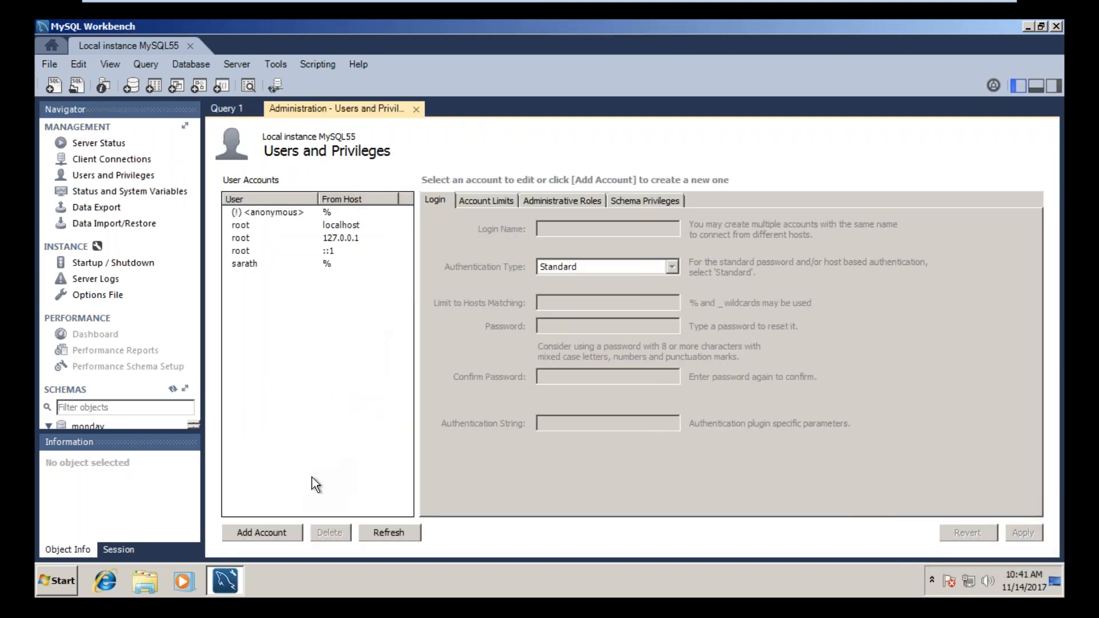
click(313, 266)
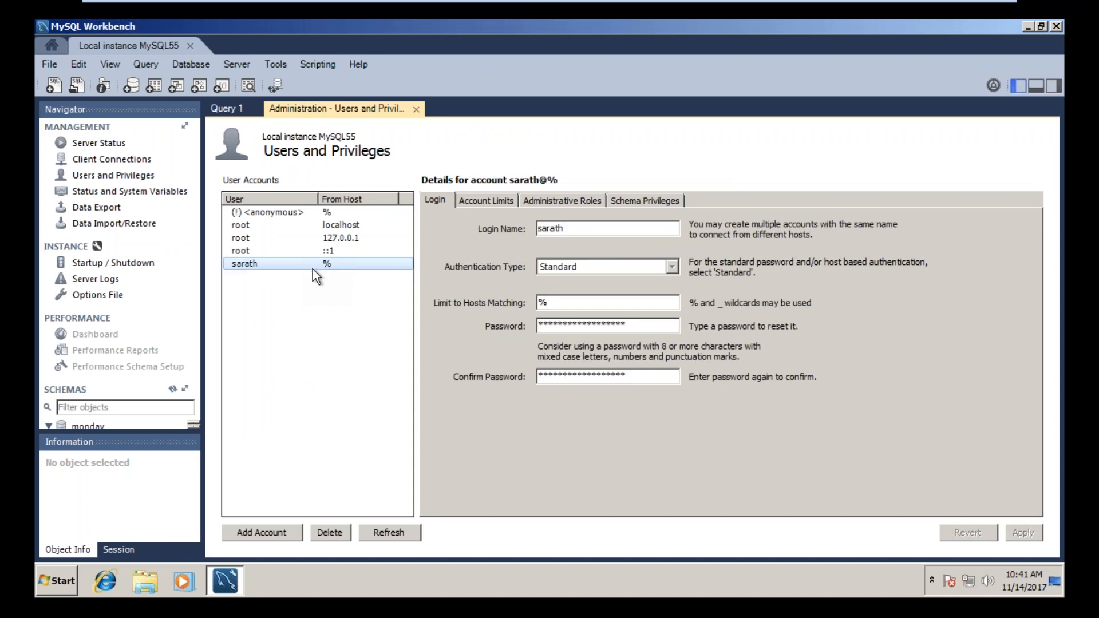
Step: Add a user account, enter the new user's login name and limit its hosts to localhost
click(284, 532)
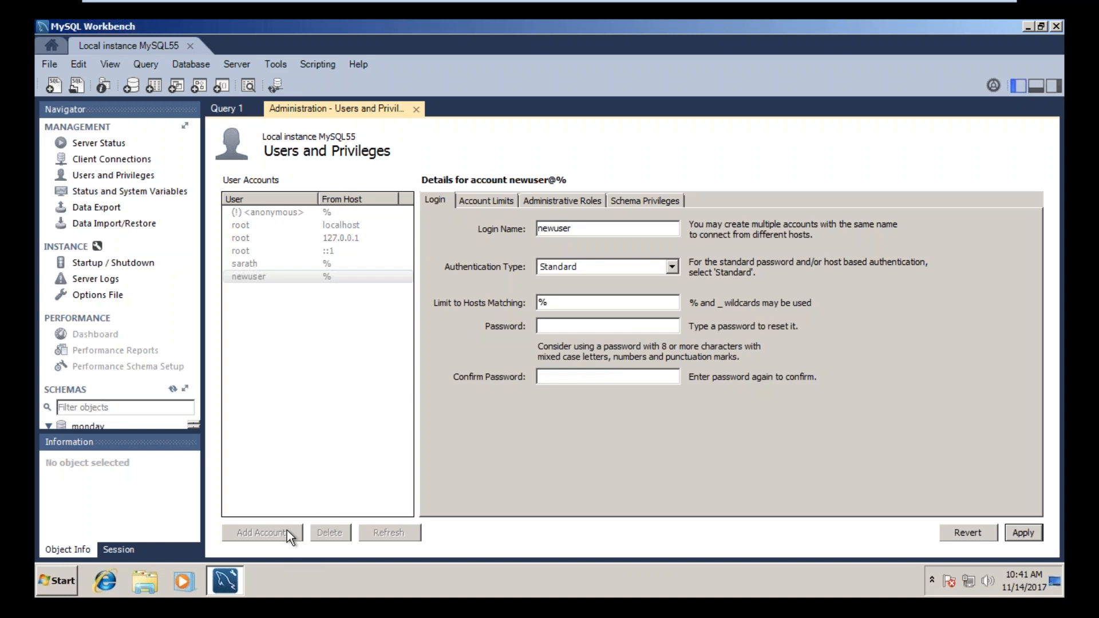
drag(602, 229, 518, 229)
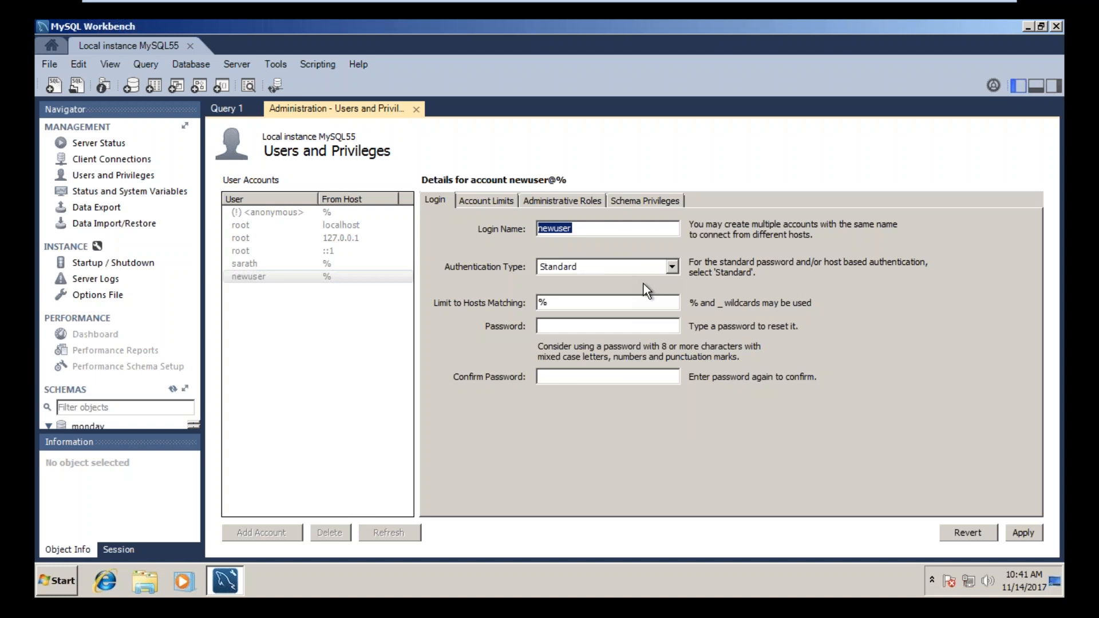
text(kiran)
key(Tab)
key(Tab)
text(localhost**)
Step: Enter and confirm the new account's password, and apply the account creation
key(BackSpace)
key(BackSpace)
text(***)
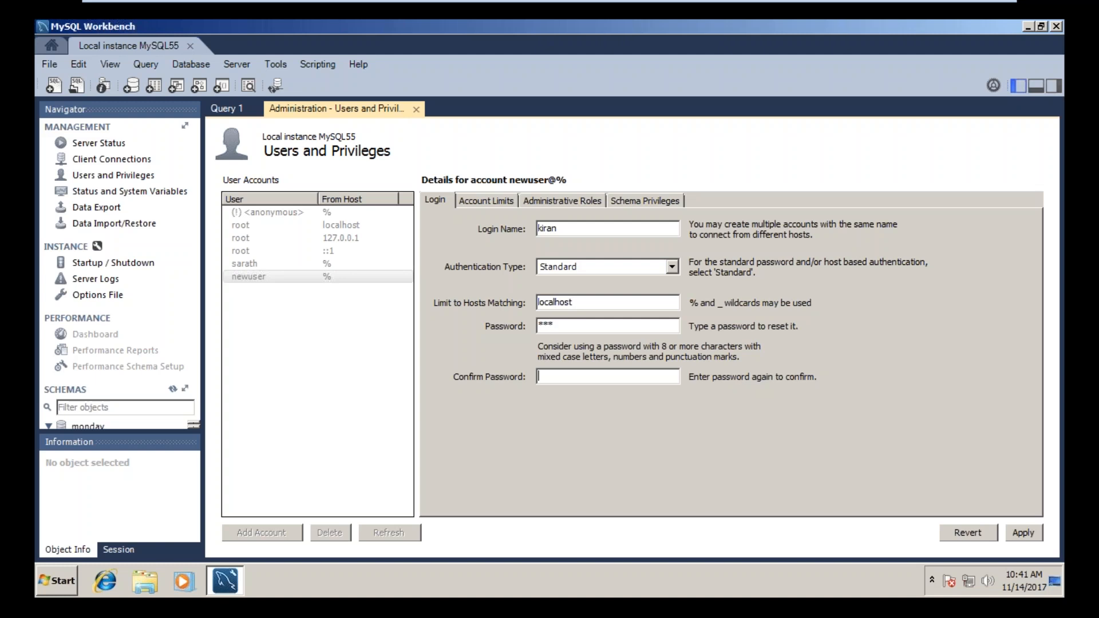
key(Tab)
text(***)
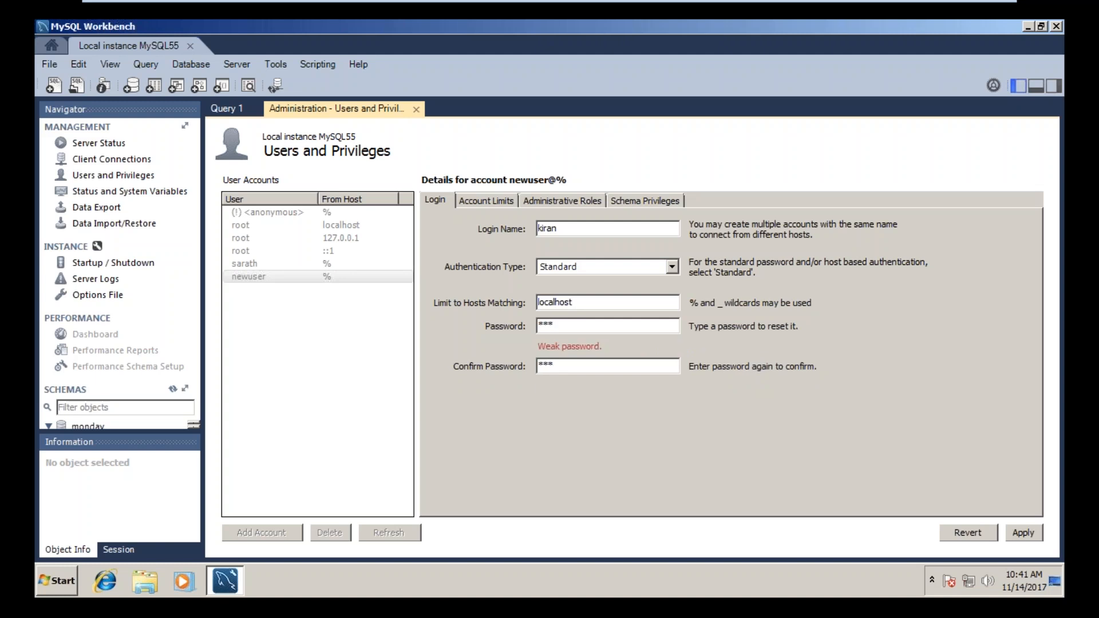
click(1024, 533)
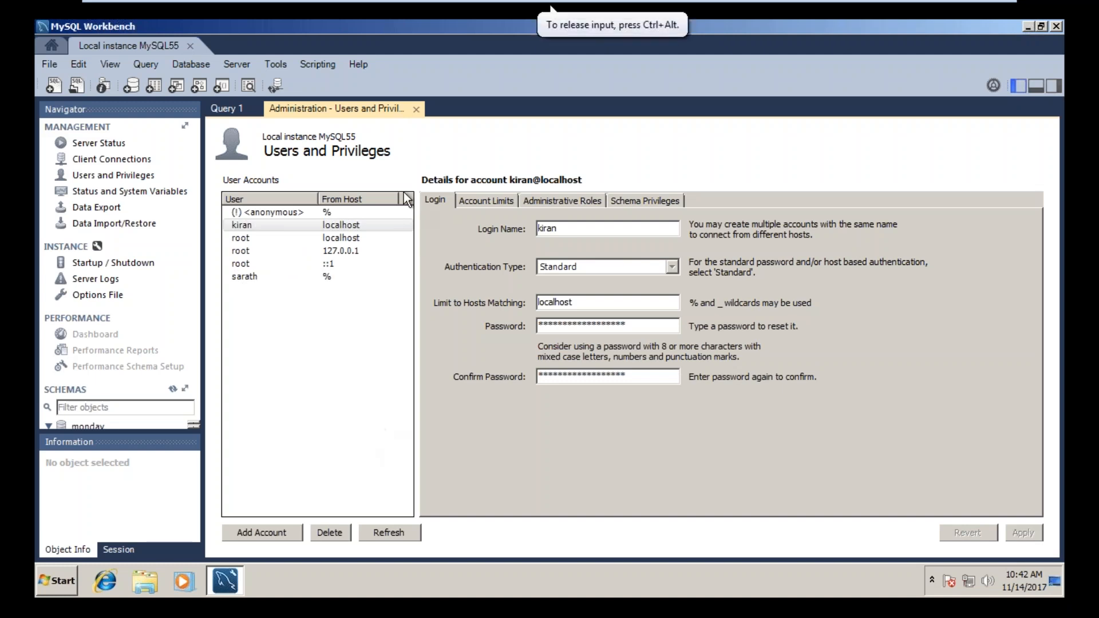
Step: Set the new account's limits to 100 max queries, 100 max updates, 10 max connections and 10 concurrent connections
key(Num_Lock)
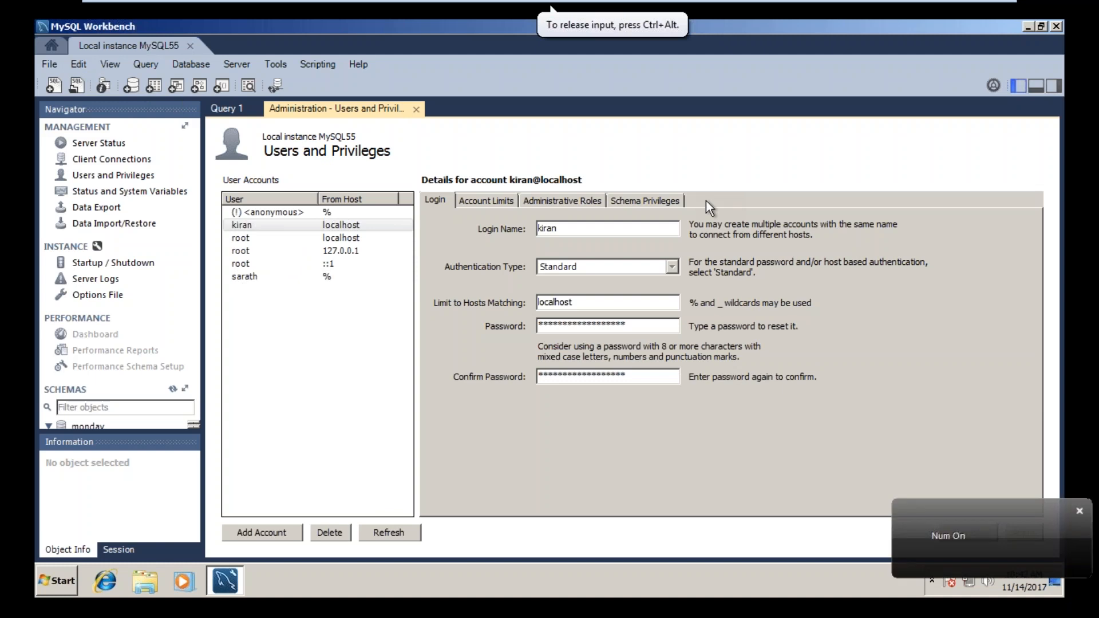
click(484, 200)
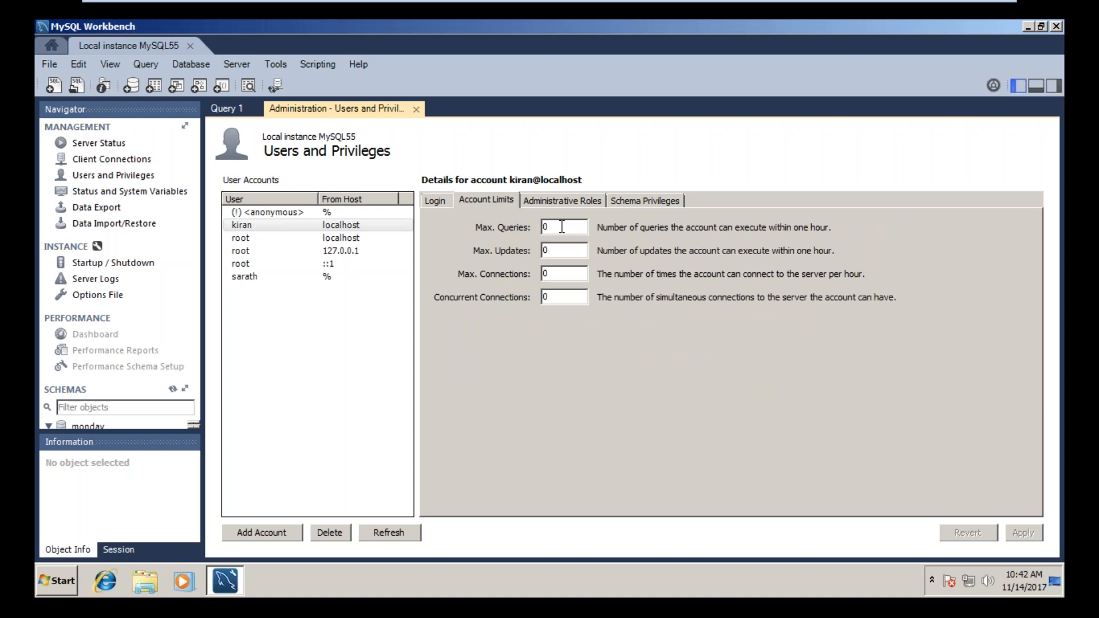
drag(573, 226, 524, 227)
click(564, 227)
key(BackSpace)
text(100)
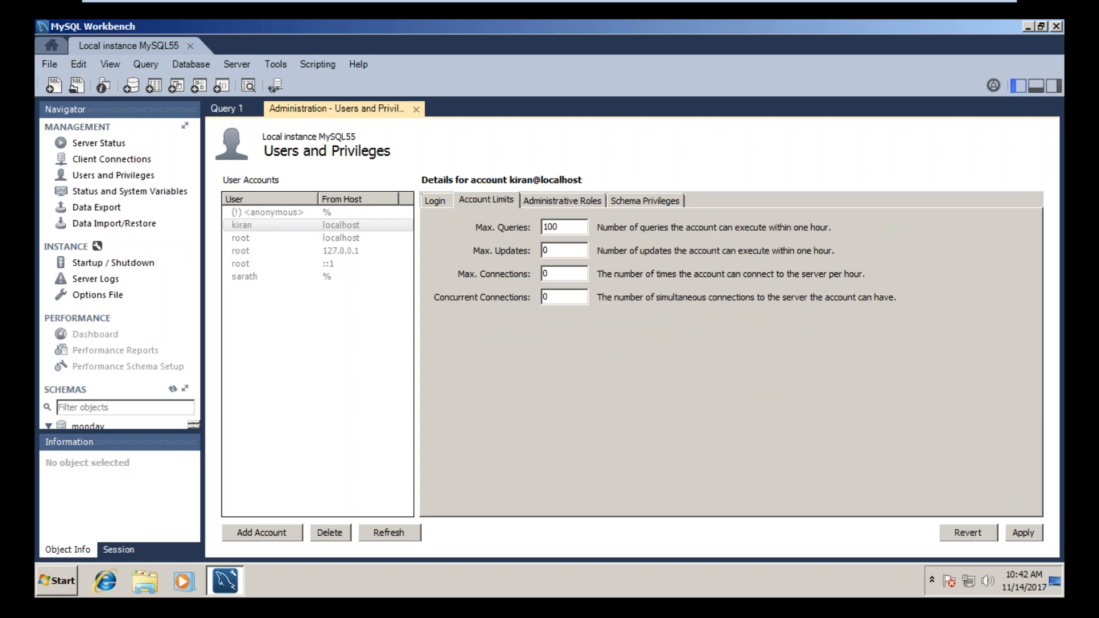
key(Tab)
text(100)
key(Tab)
text(10)
key(Tab)
text(10)
Step: Try the UserAdmin and ProcessAdmin administrative roles on the new account and compare the global privileges each one grants
click(577, 200)
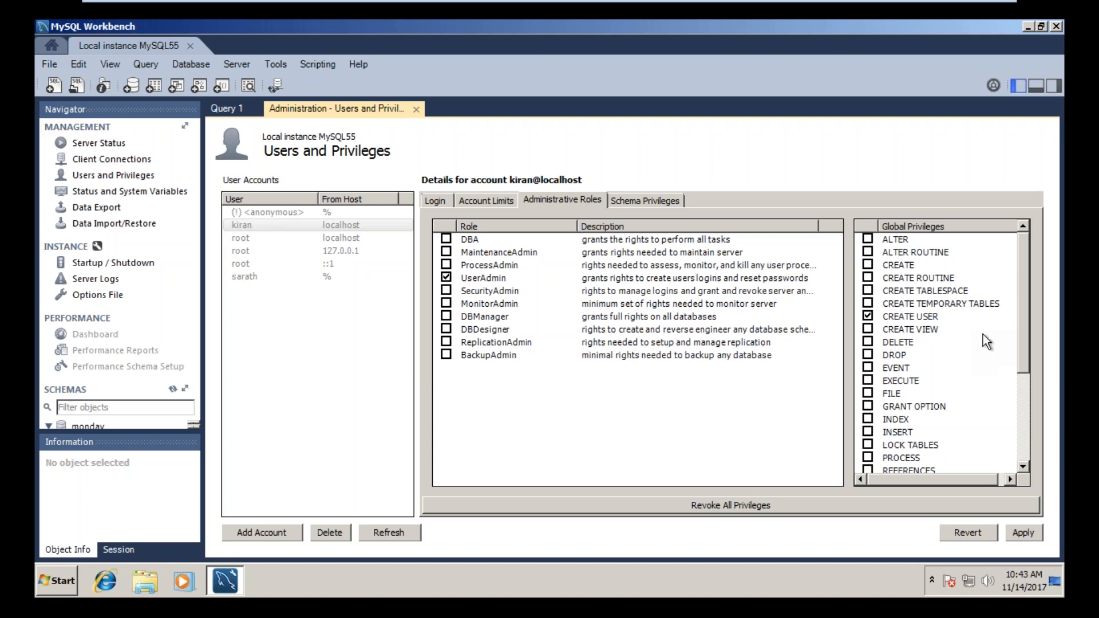
mouse_move(1024, 276)
mouse_down()
mouse_move(1026, 390)
mouse_move(1025, 256)
mouse_up()
click(448, 259)
click(447, 265)
drag(1026, 272, 1025, 373)
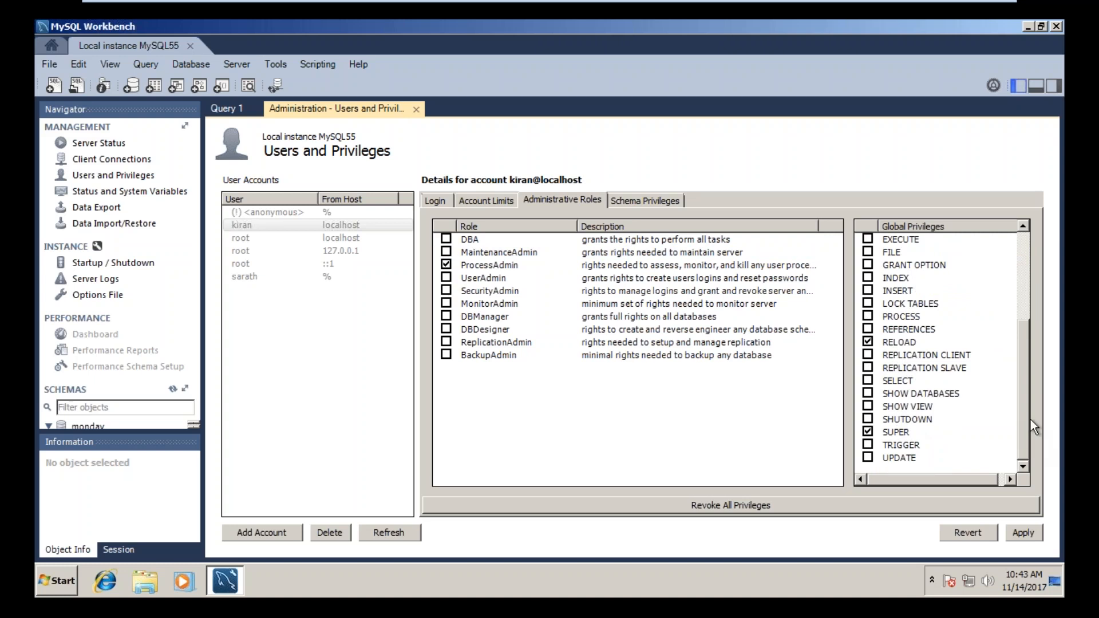
drag(1025, 421, 1021, 321)
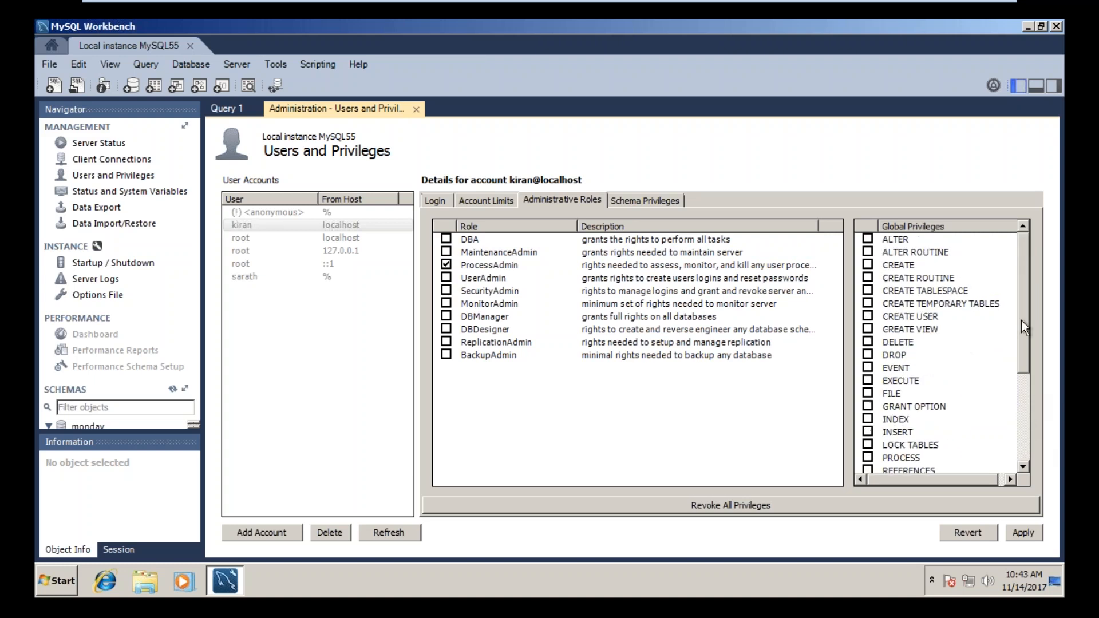
Step: Clear ProcessAdmin, try the DBA role to review its global privileges, and clear it again
click(446, 265)
click(446, 239)
scroll(1026, 349, down, 4)
drag(1026, 314, 1025, 239)
click(450, 238)
drag(1024, 325, 1035, 300)
Step: Examine the new account's schema privileges, roles, limits and login settings, and select the monday schema for reference
click(633, 202)
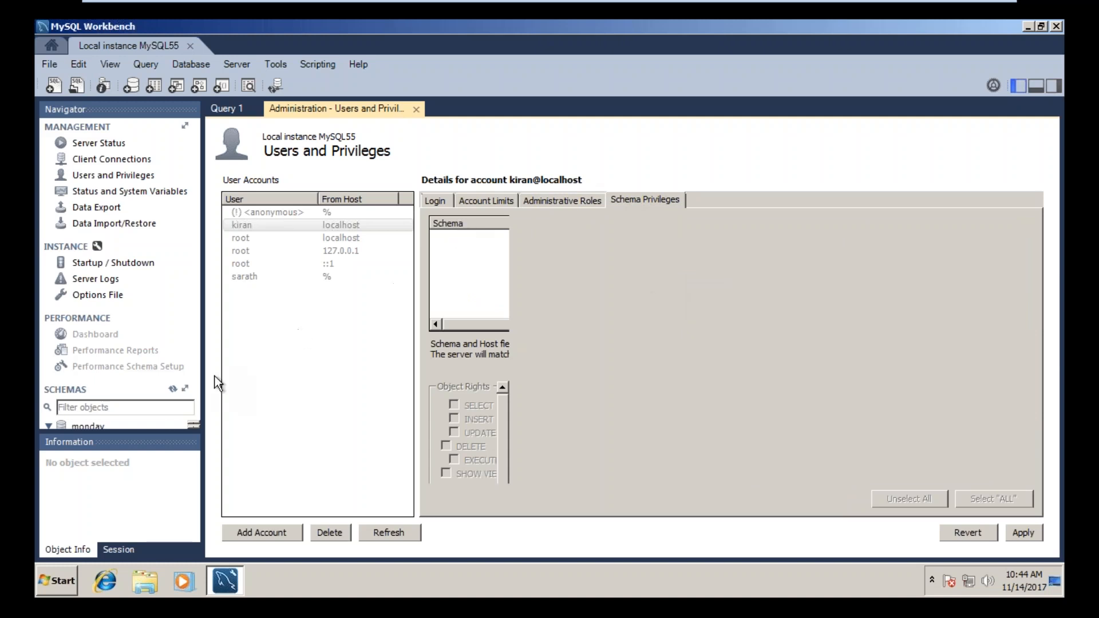
click(101, 427)
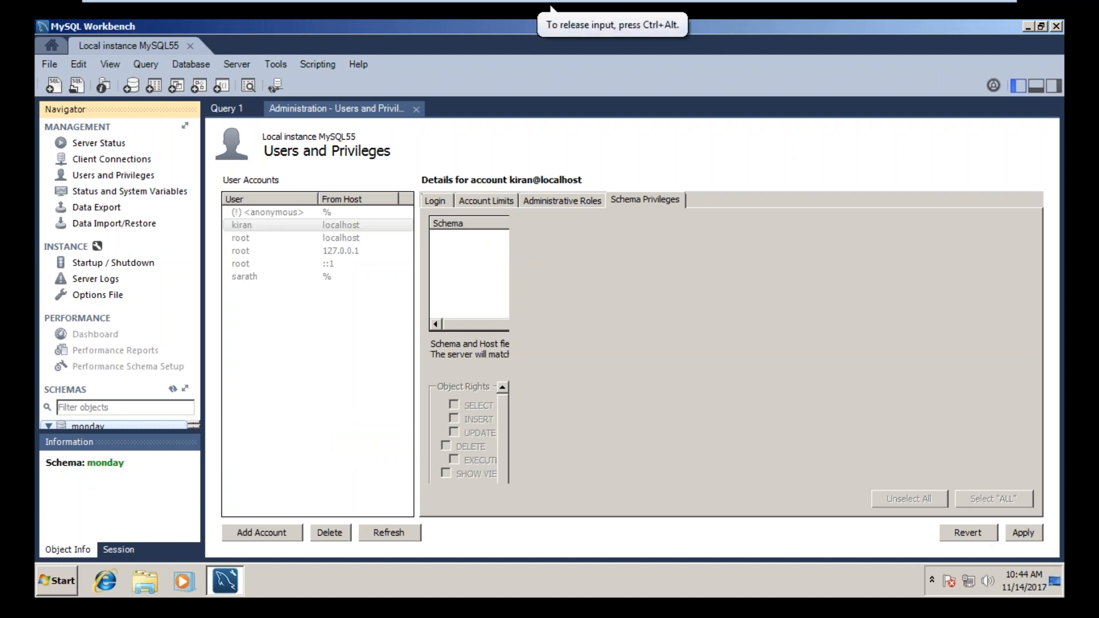
key(Num_Lock)
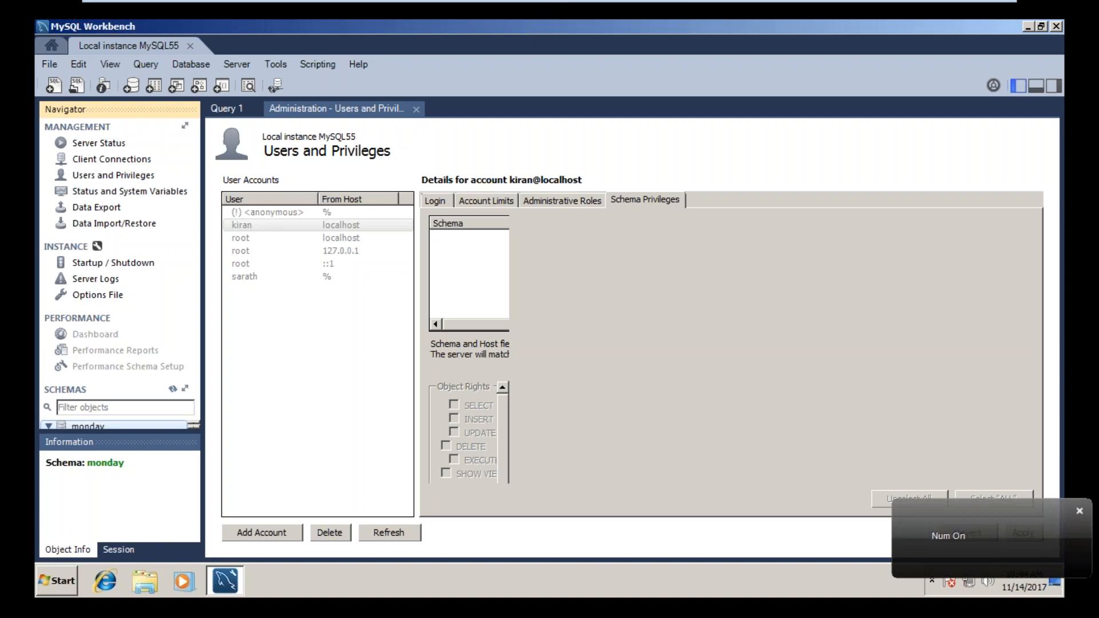
click(586, 204)
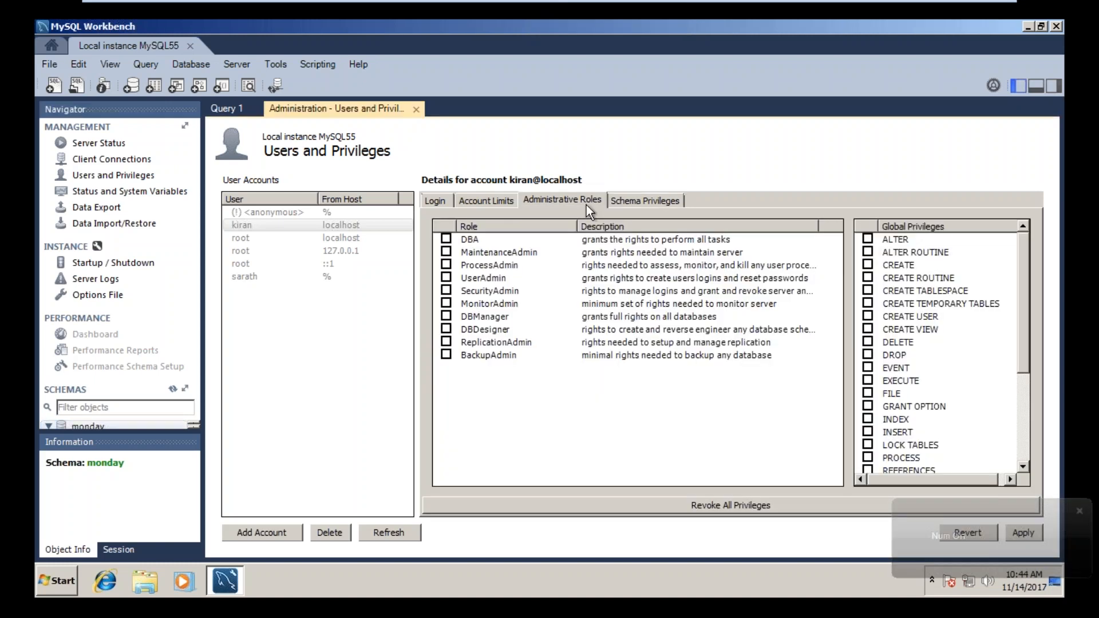
click(631, 201)
click(541, 198)
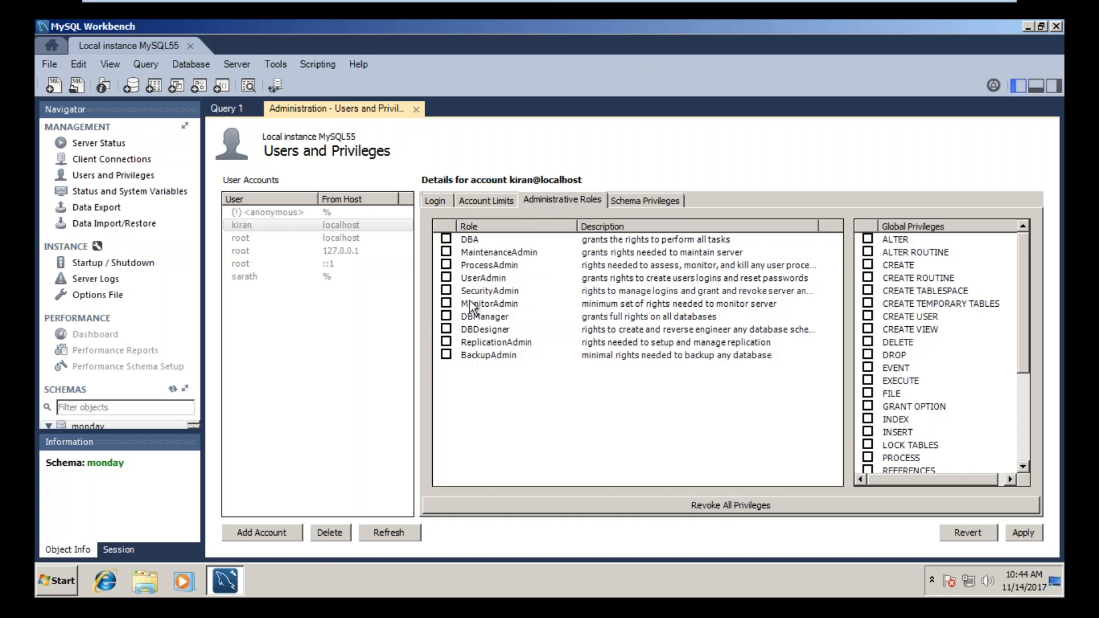
click(487, 198)
click(440, 197)
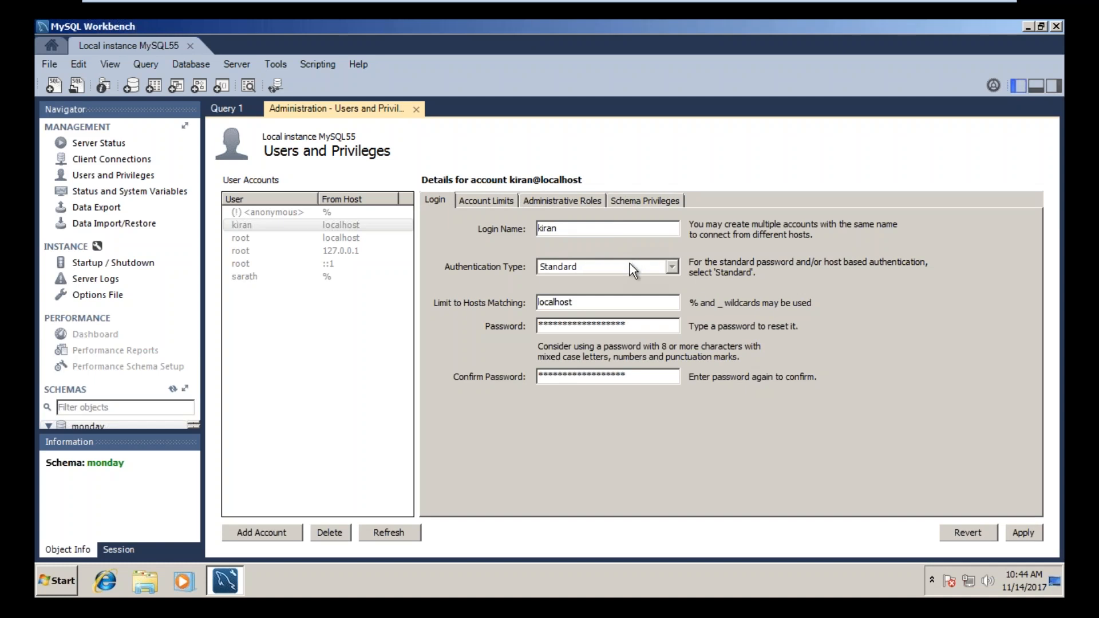
Step: Assign the ProcessAdmin and DBManager roles to the new account and apply the changes
click(644, 201)
click(538, 201)
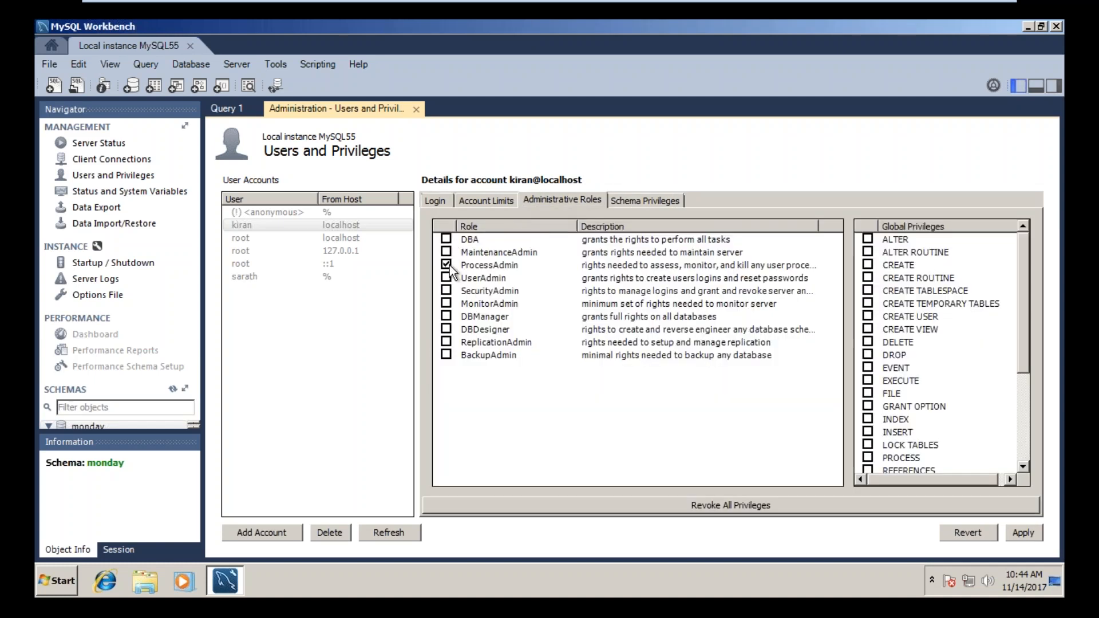
click(446, 317)
click(1020, 533)
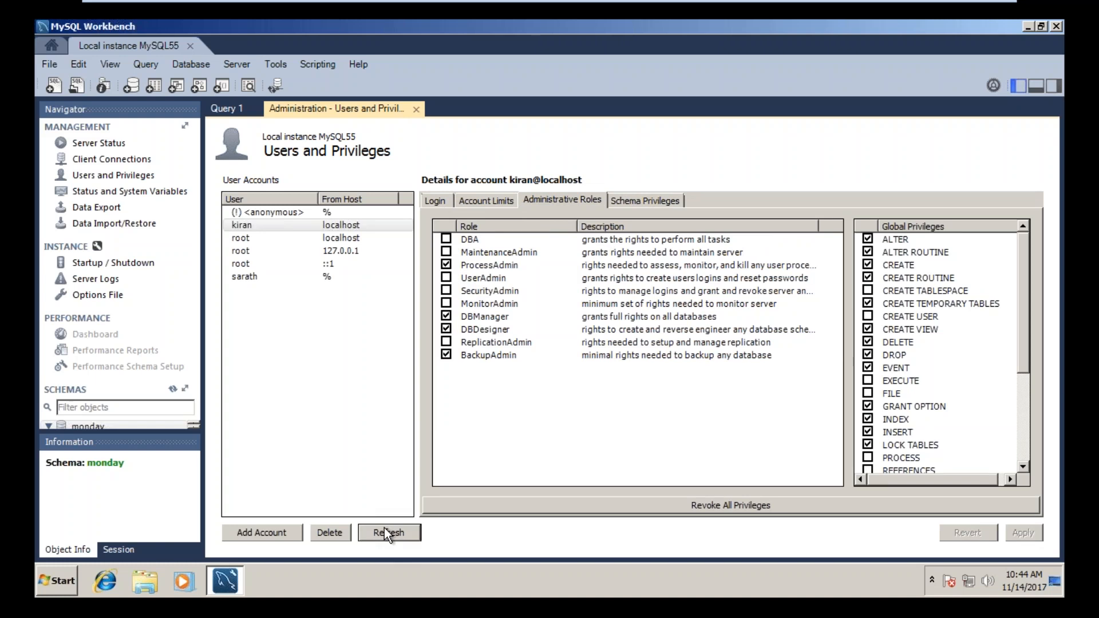
Step: Check the new account's login settings and account limits, and refresh the user accounts list
click(430, 201)
click(488, 199)
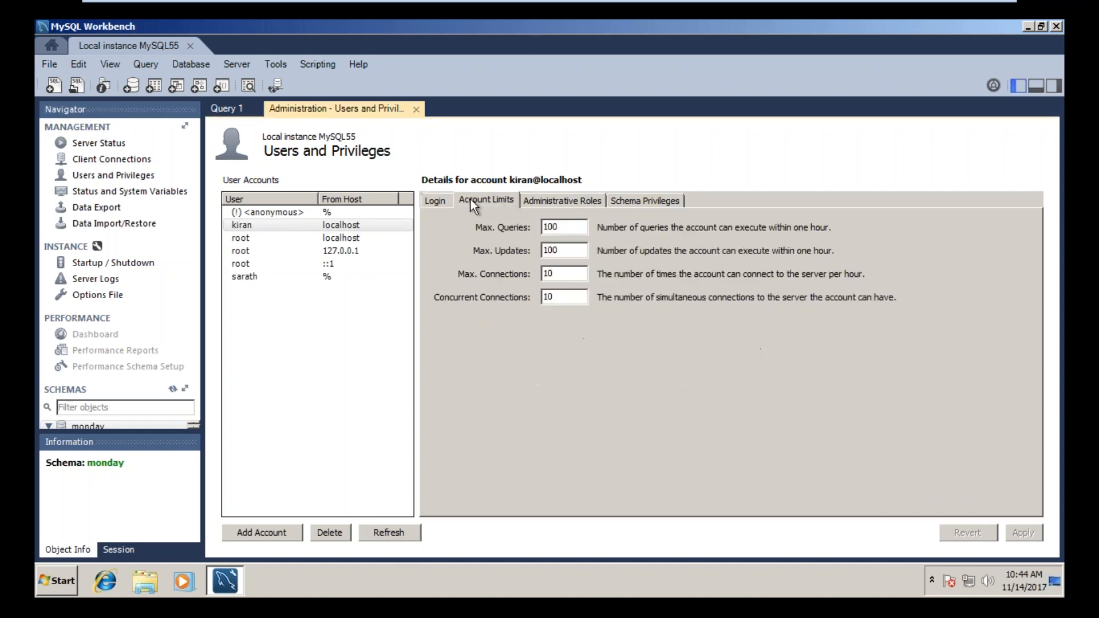
click(312, 330)
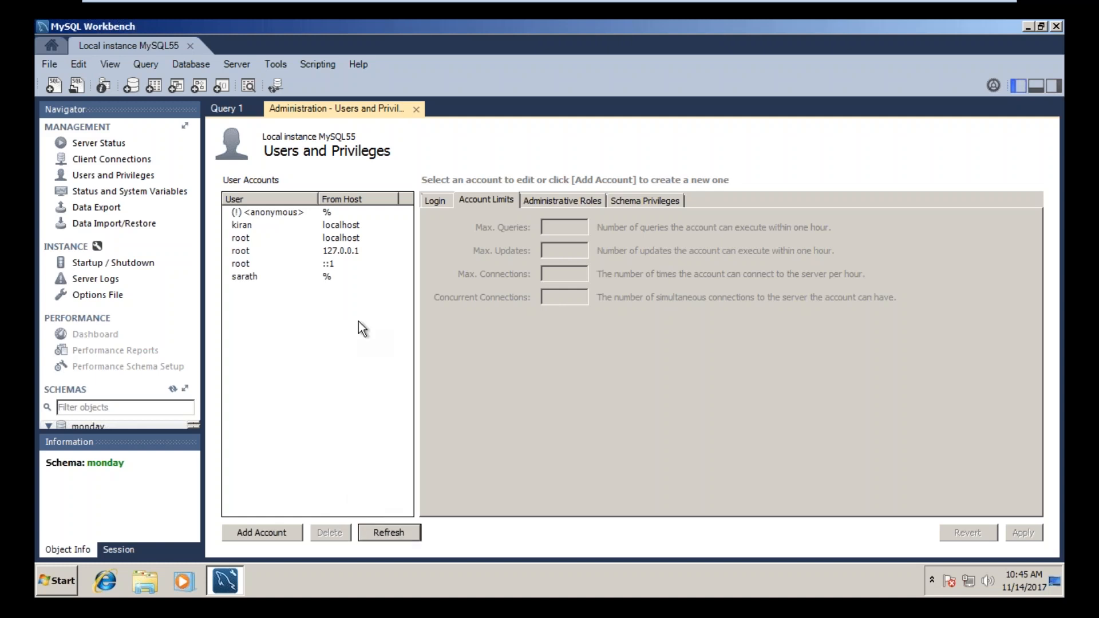
Step: Select the new localhost account and check its account limits
click(339, 236)
click(339, 224)
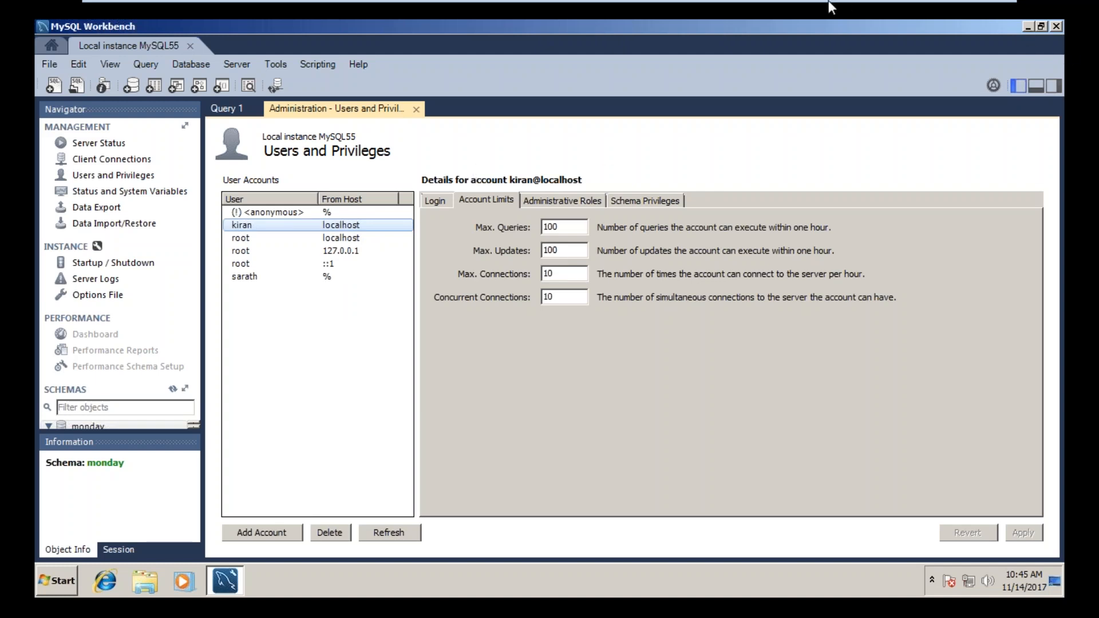
mouse_move(829, 1)
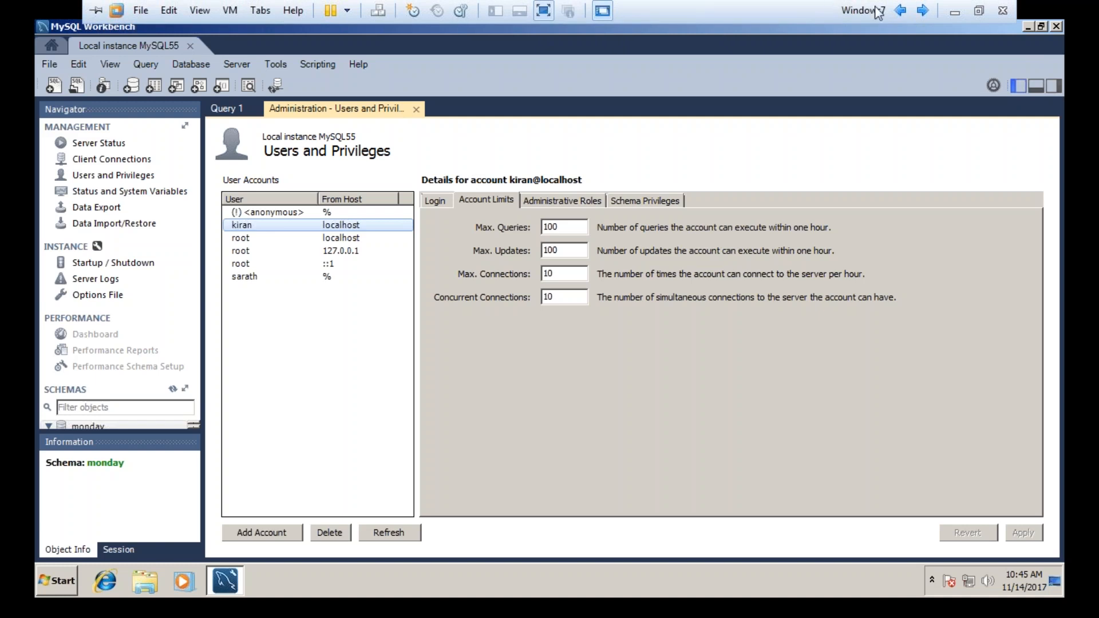
click(954, 11)
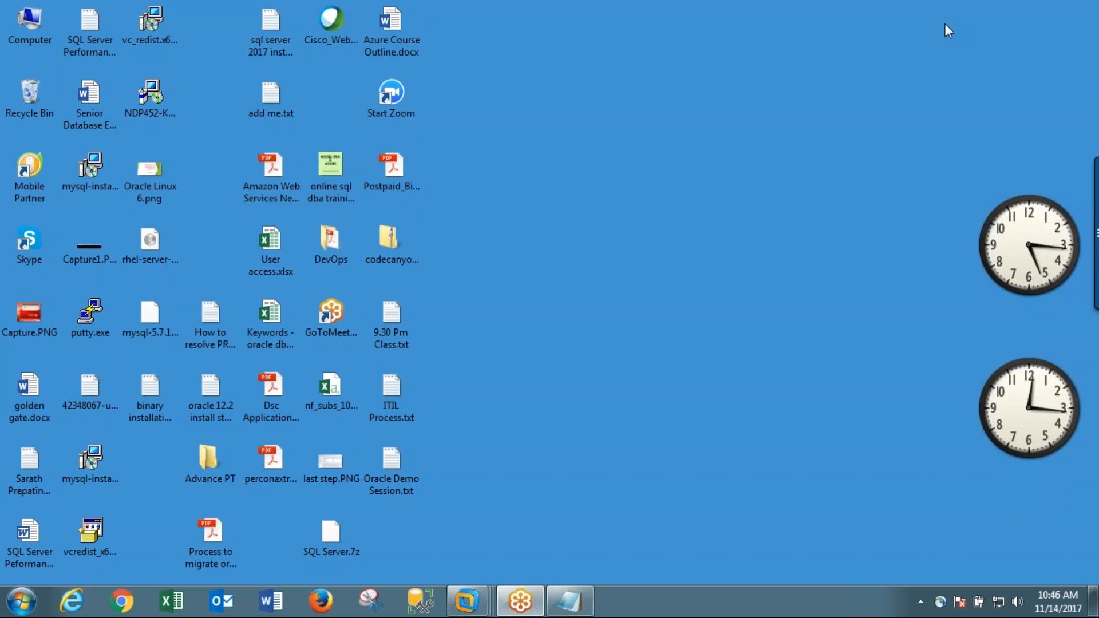
mouse_move(466, 601)
click(626, 532)
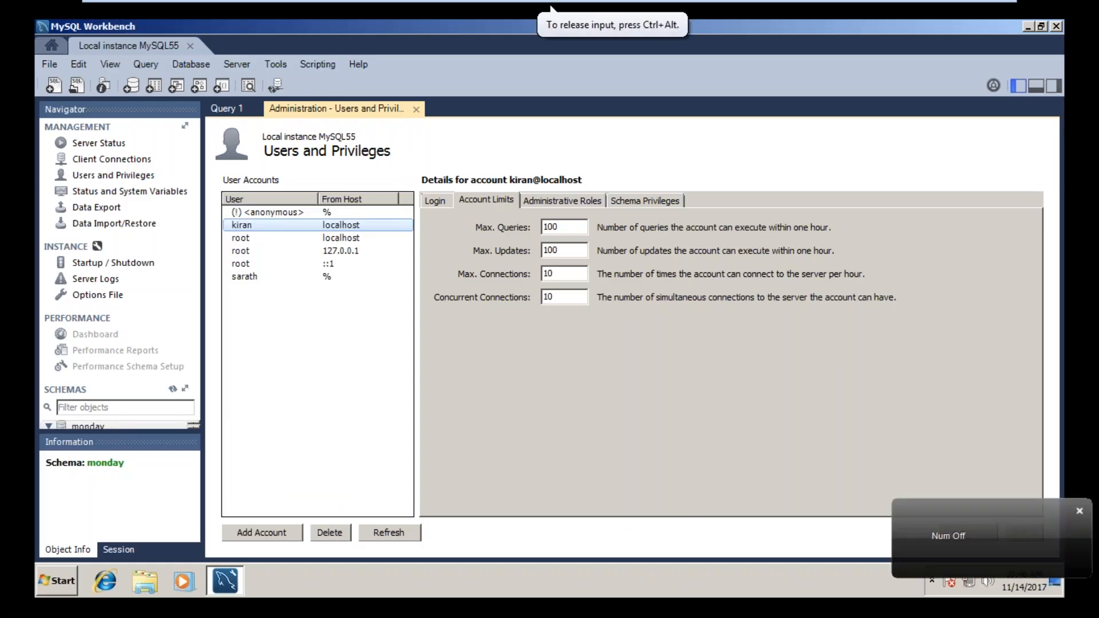
click(284, 200)
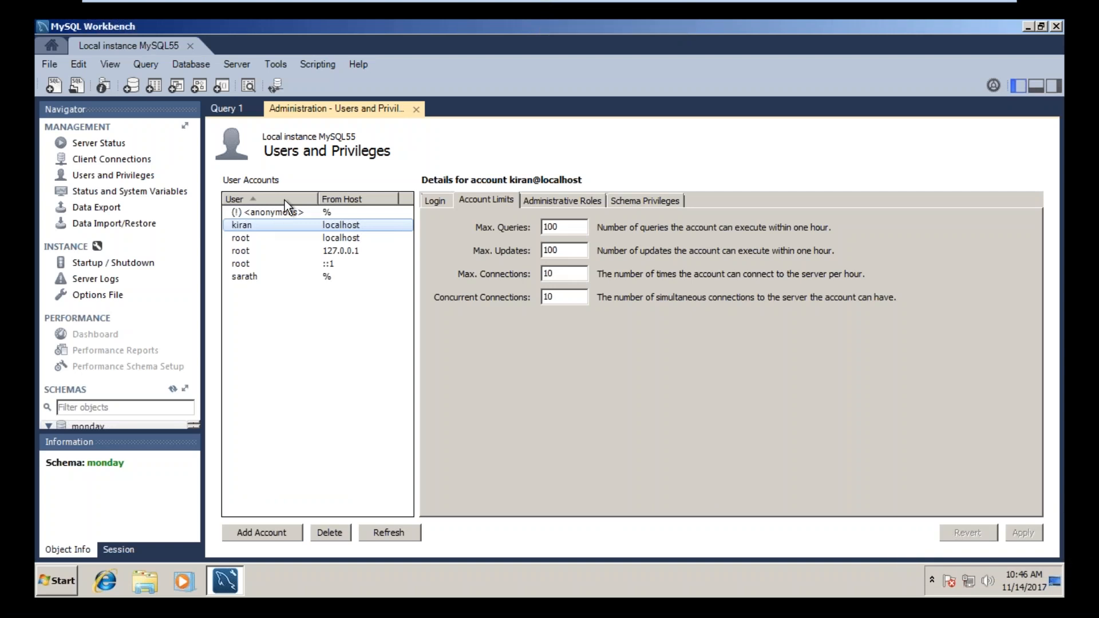
Step: Minimize MySQL Workbench and open a Windows Command Prompt
click(1030, 26)
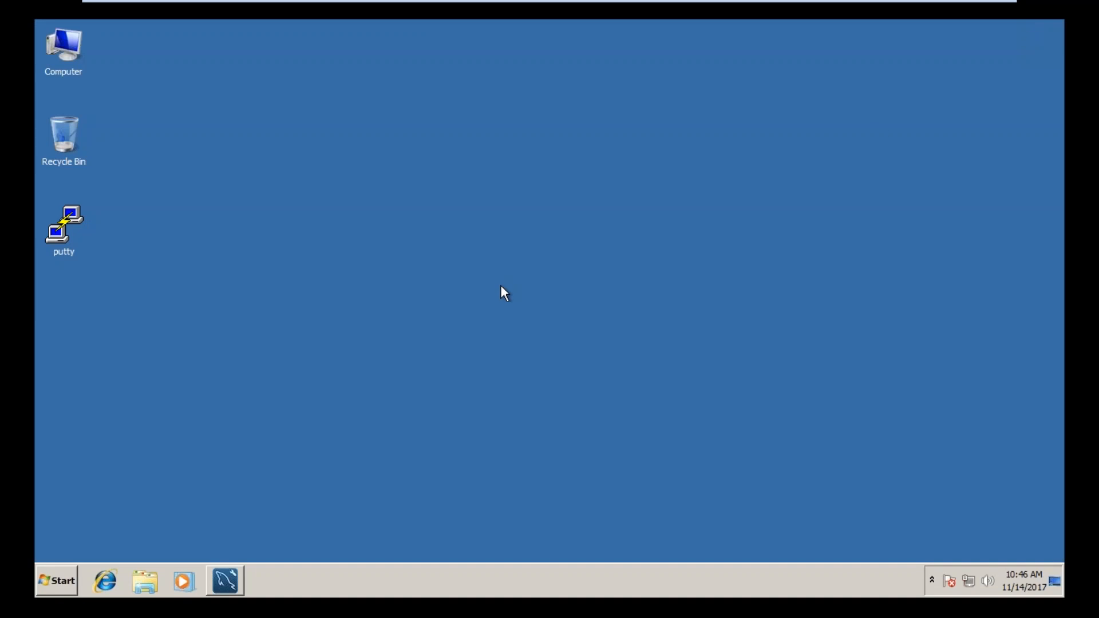
click(49, 582)
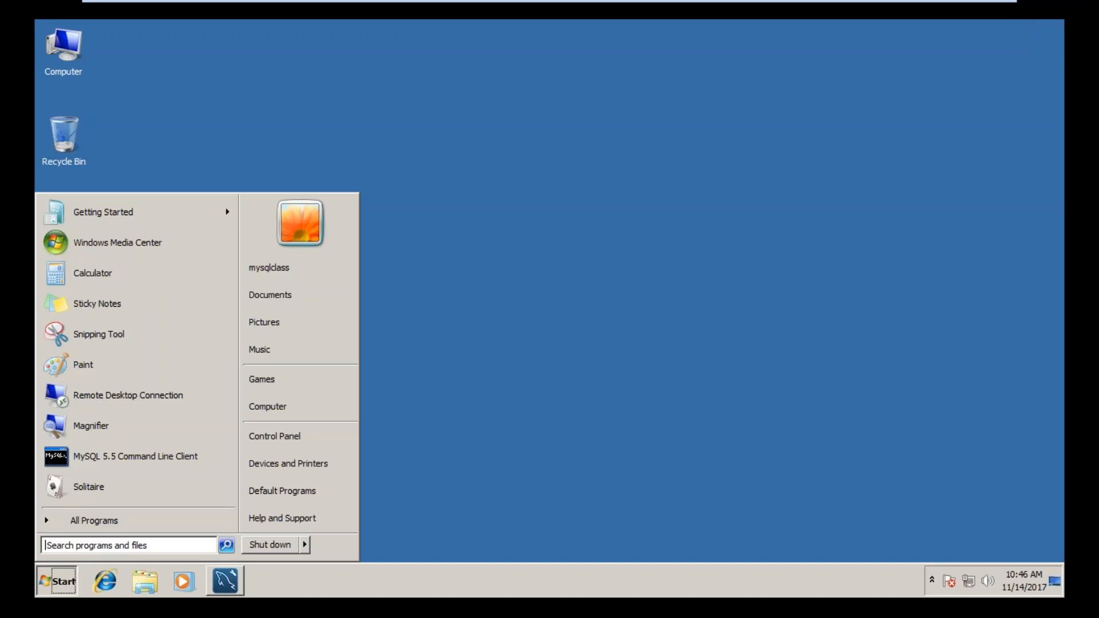
text(cmd)
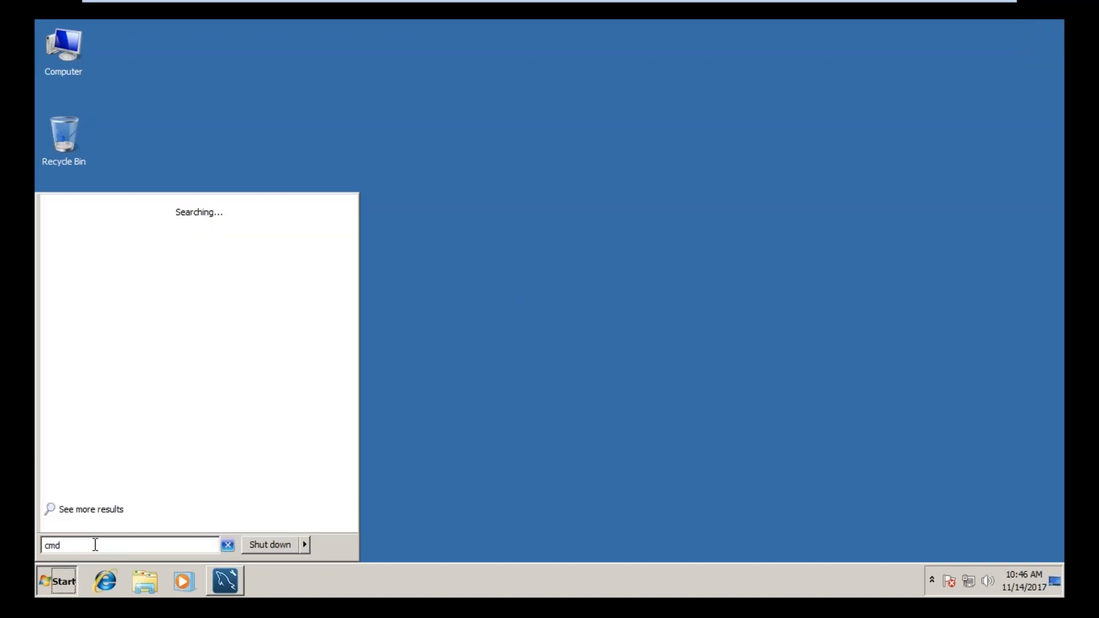
key(Return)
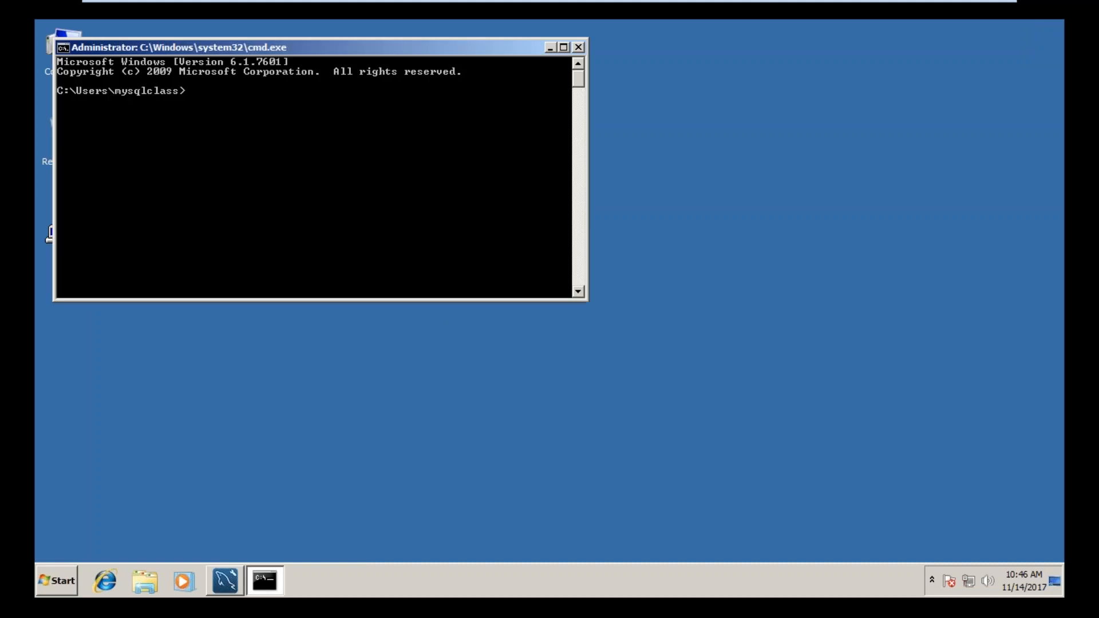
Step: Try to start the MySQL client with the commands sql and mysql, and move the console window aside
text(sql)
key(Return)
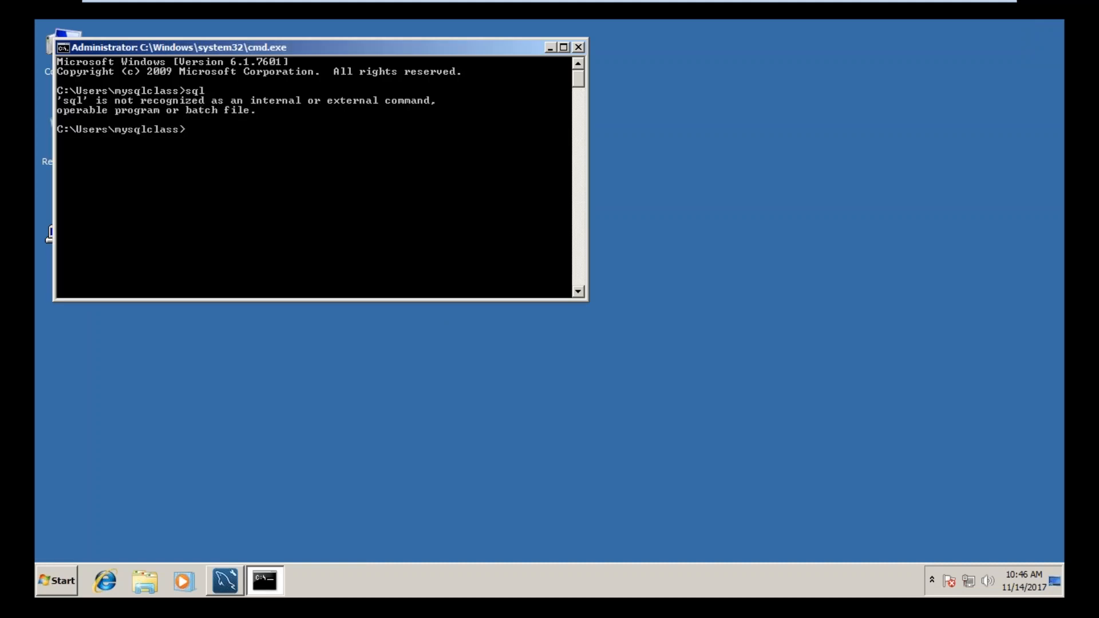
text(mysql)
key(Return)
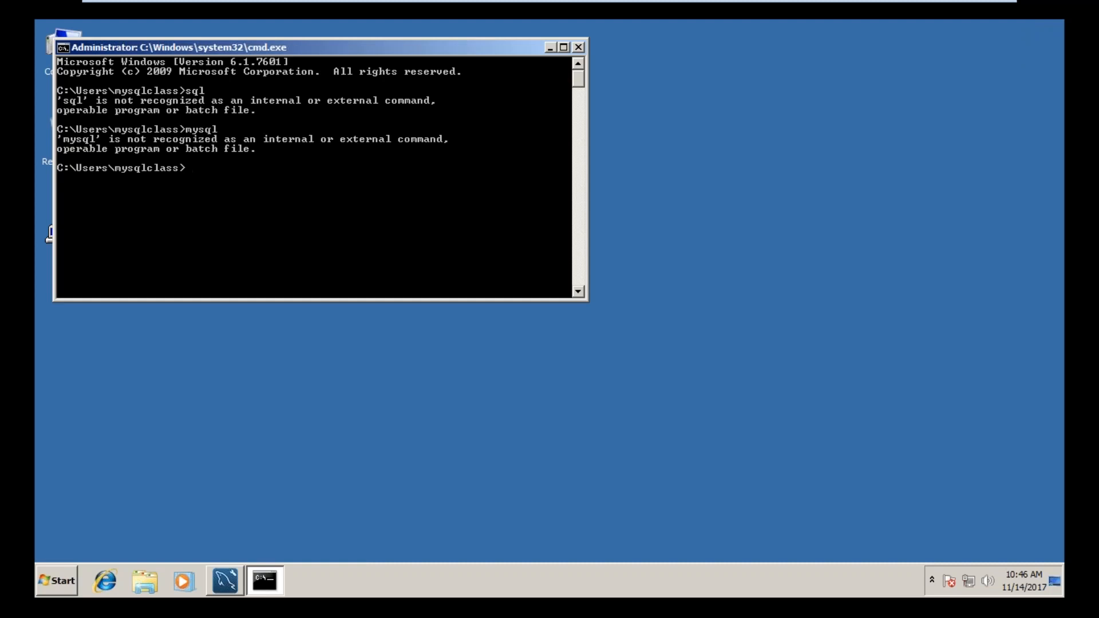
click(531, 47)
drag(524, 47, 722, 71)
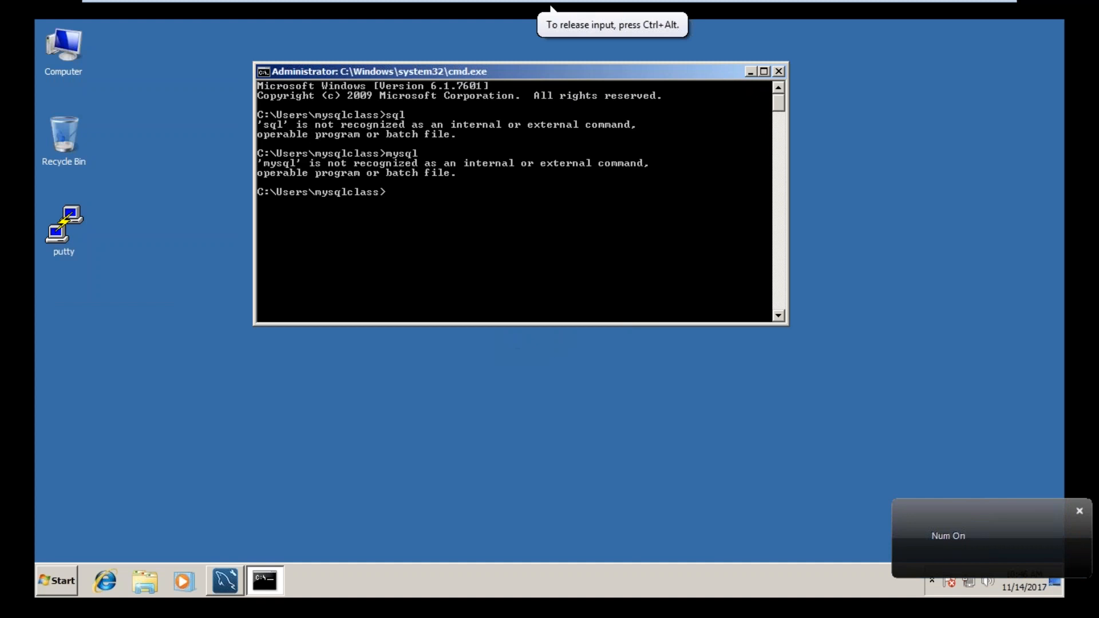
Step: Start the MySQL 5.5 Command Line Client, log in with the account password, and exit the session
click(60, 581)
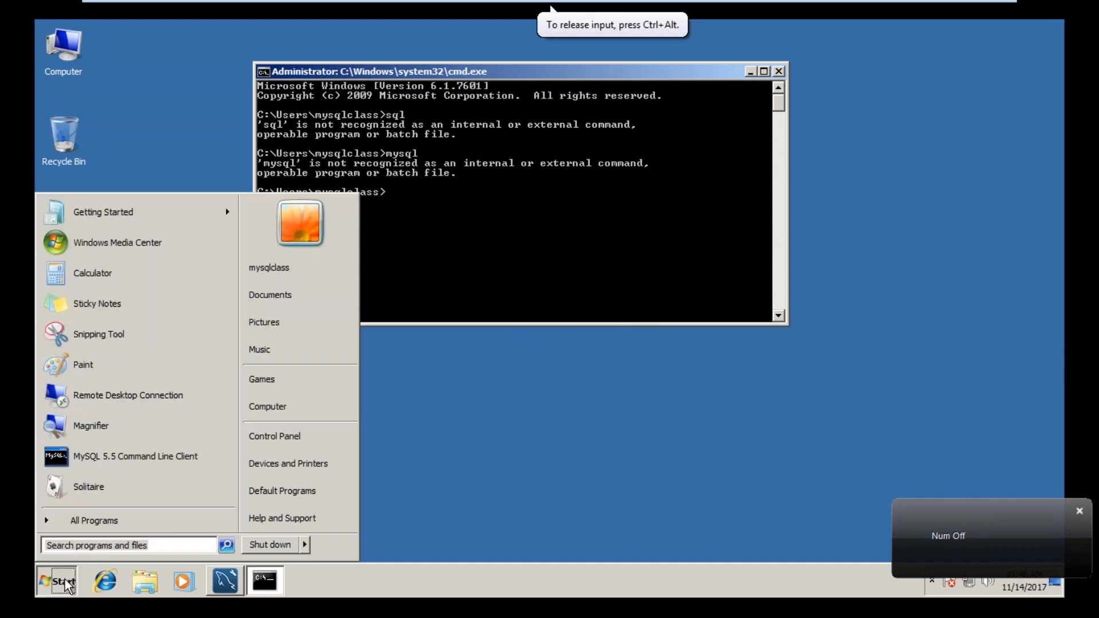
click(112, 464)
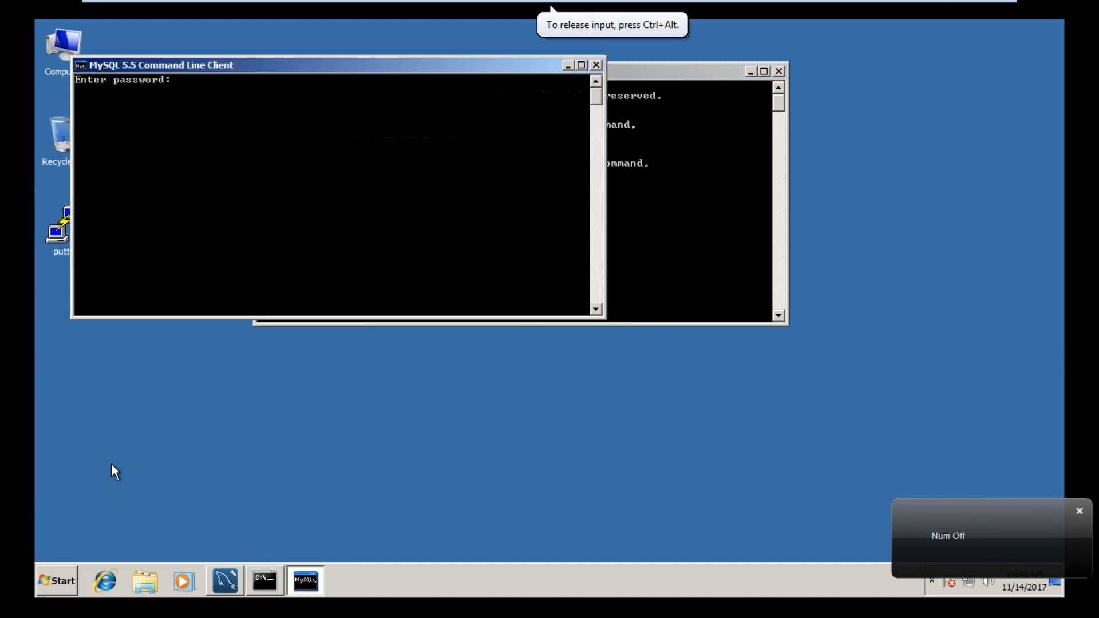
drag(331, 64, 454, 152)
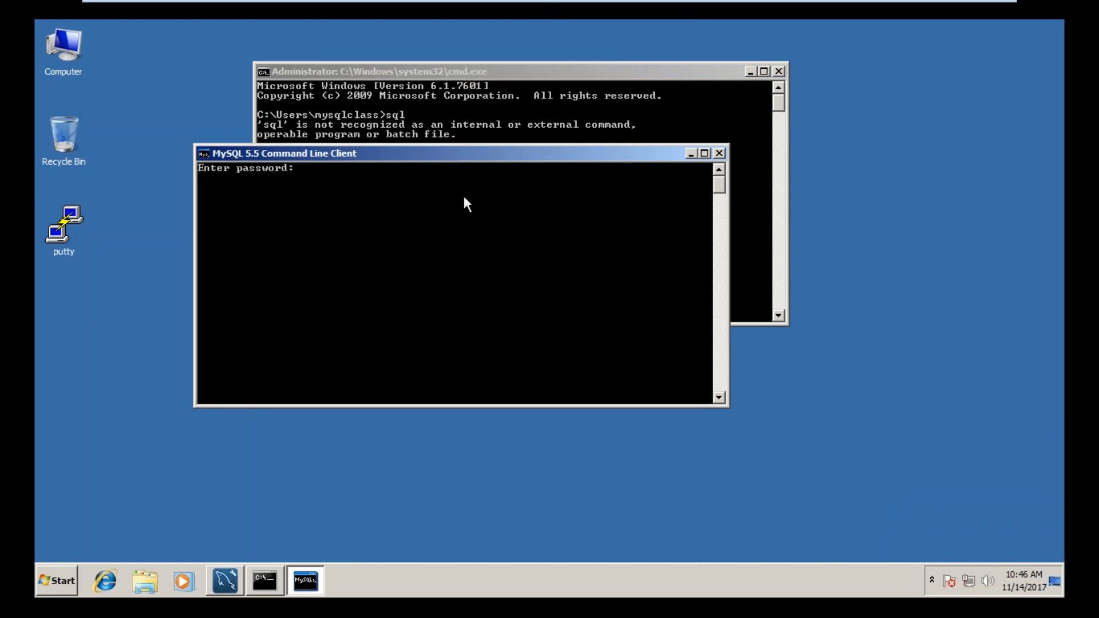
text(**)
key(BackSpace)
key(BackSpace)
text(*******)
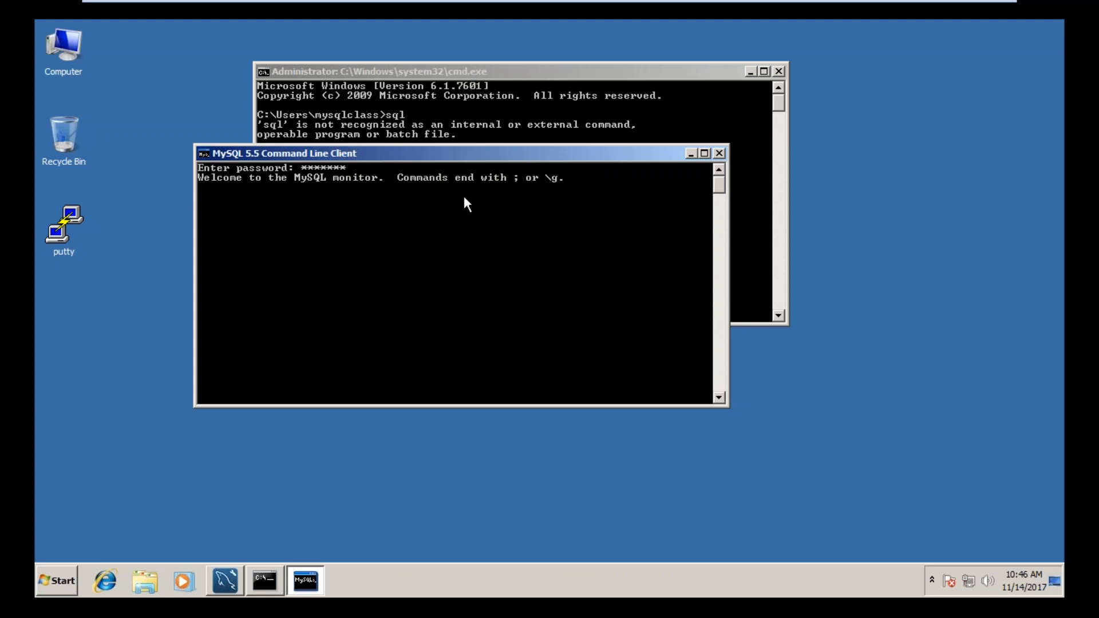
text(exit)
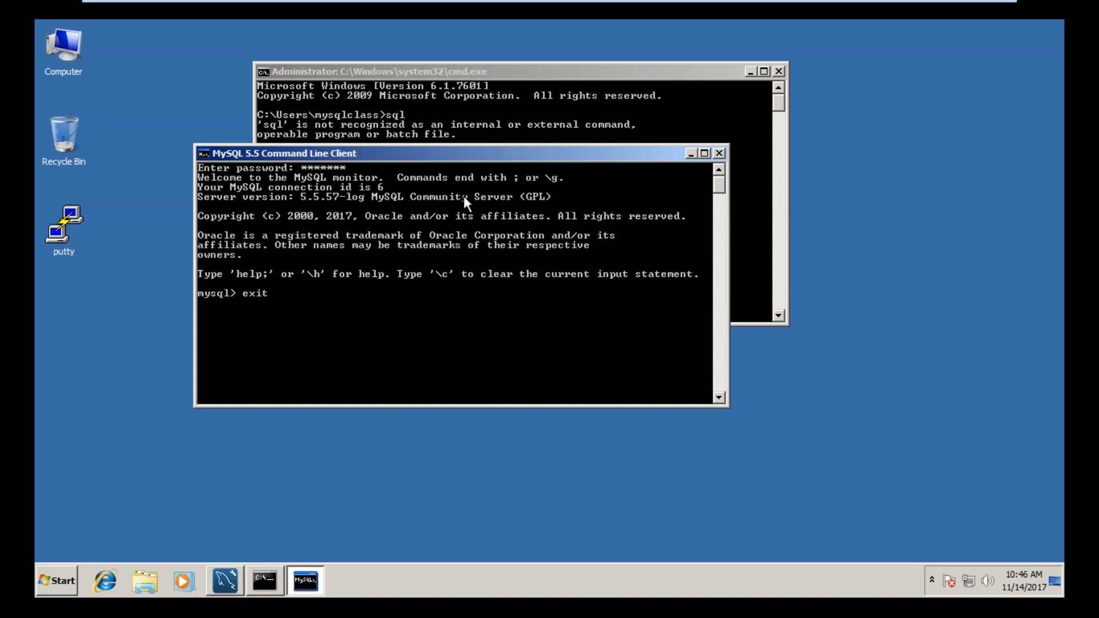
key(Return)
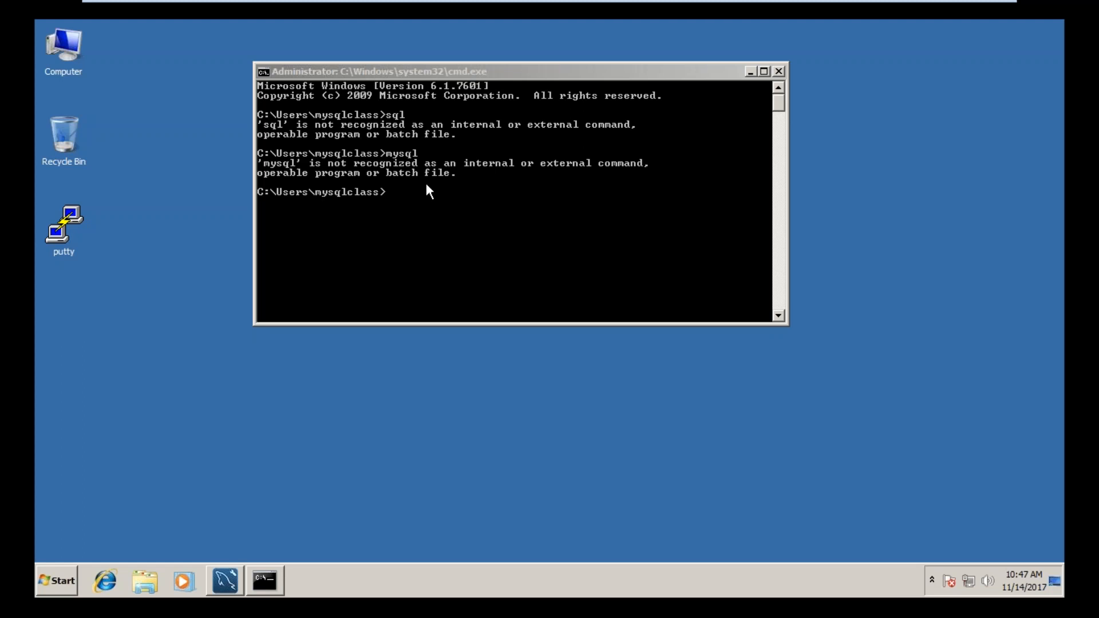
key(super+r)
text(cmd)
key(Return)
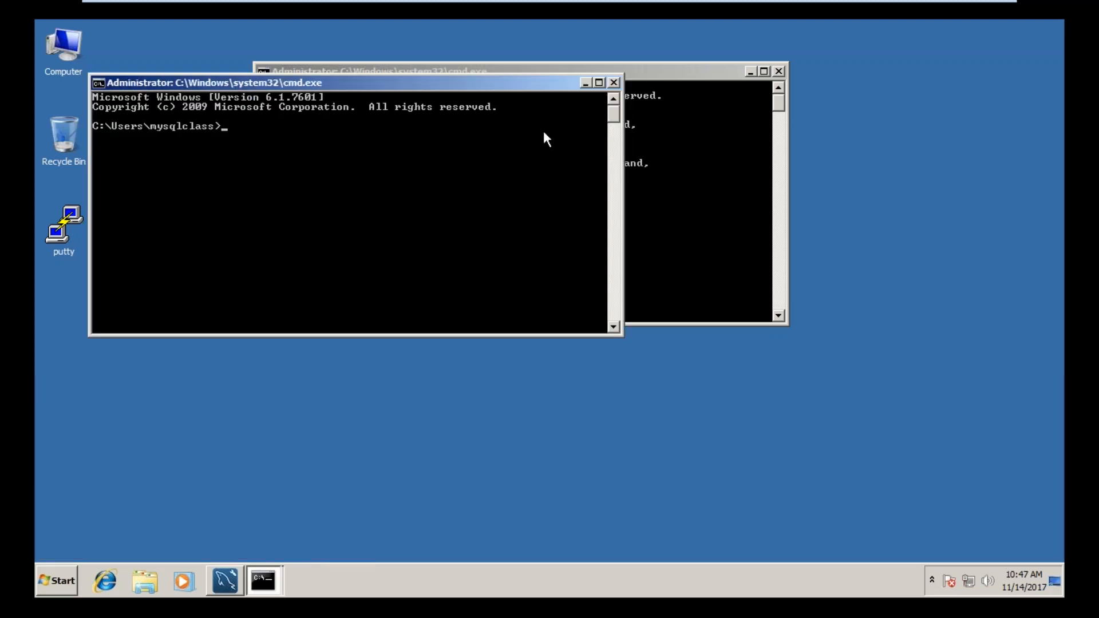
click(614, 81)
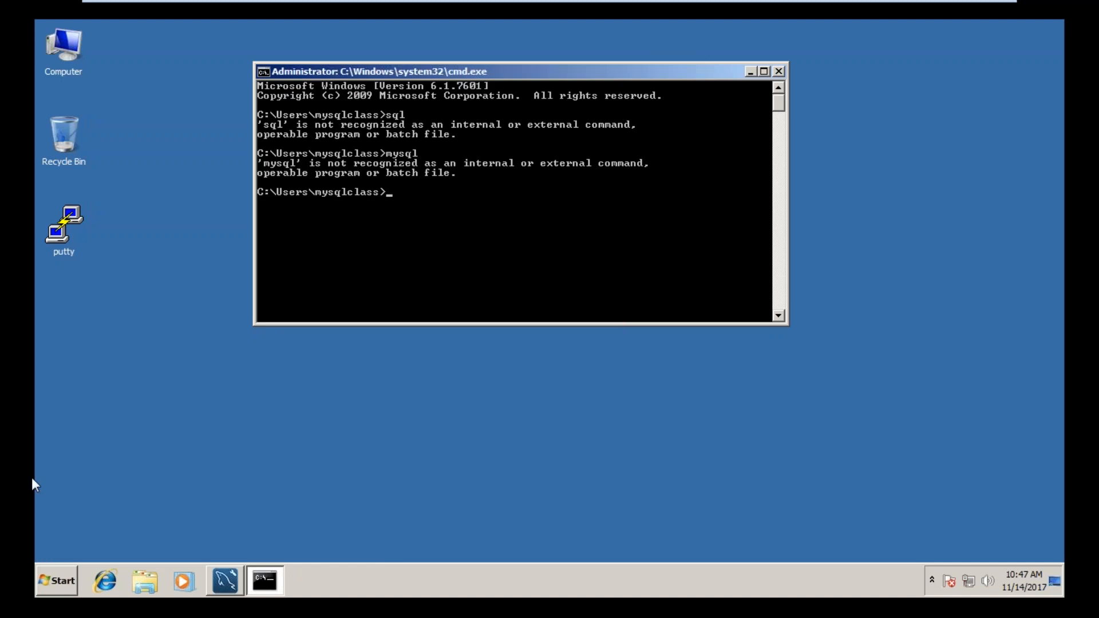
Step: Start the MySQL 5.5 Command Line Client and log in with the account password
click(54, 583)
click(123, 524)
click(122, 523)
click(125, 452)
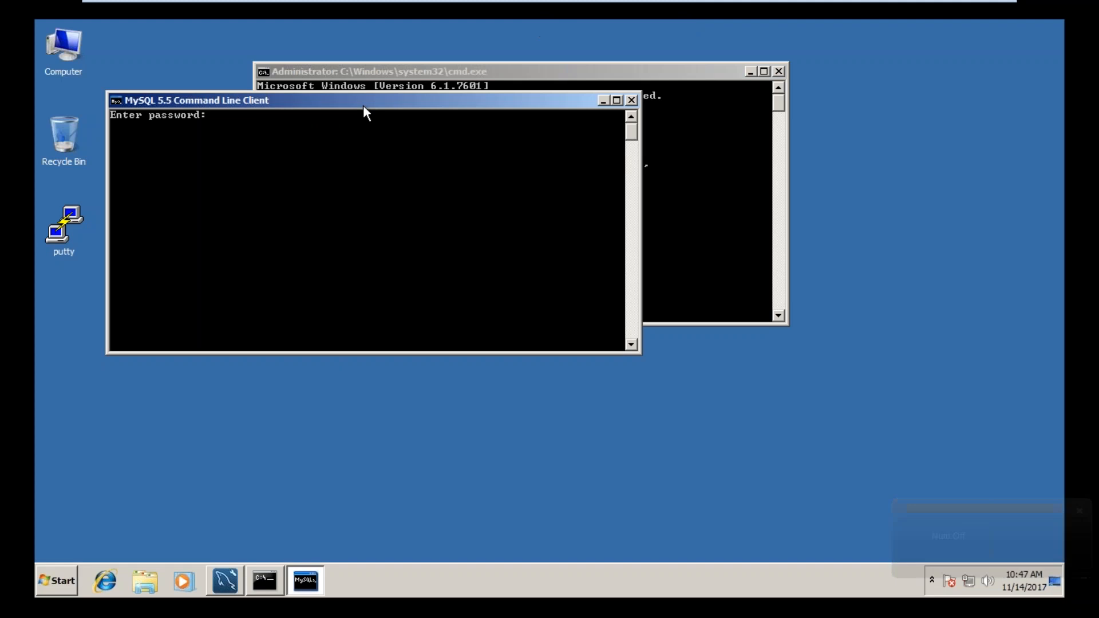
text(*******)
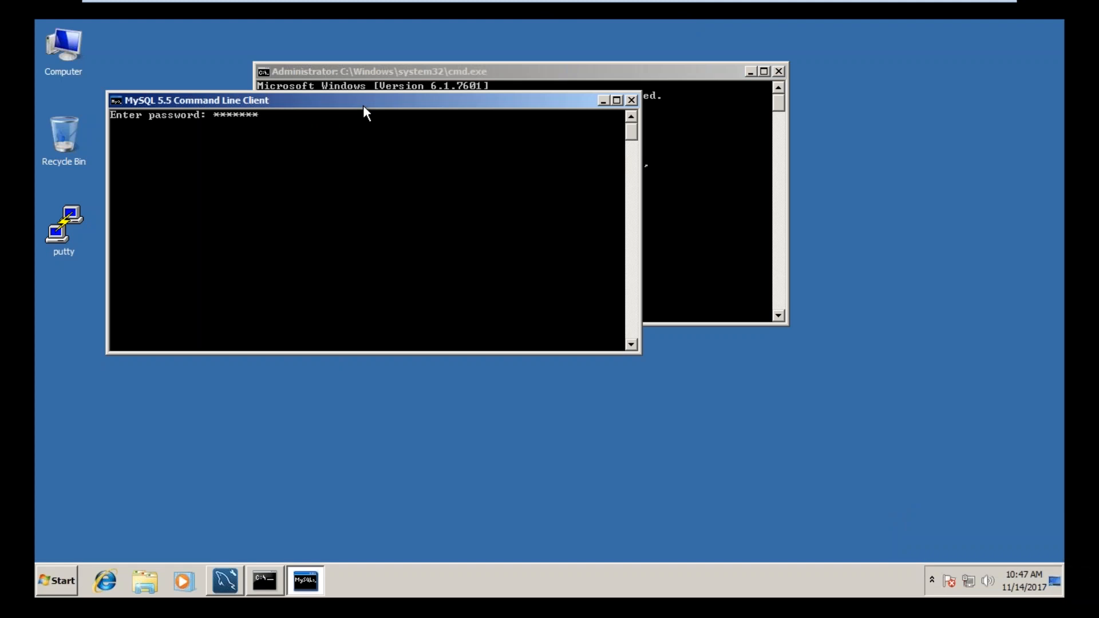
key(Return)
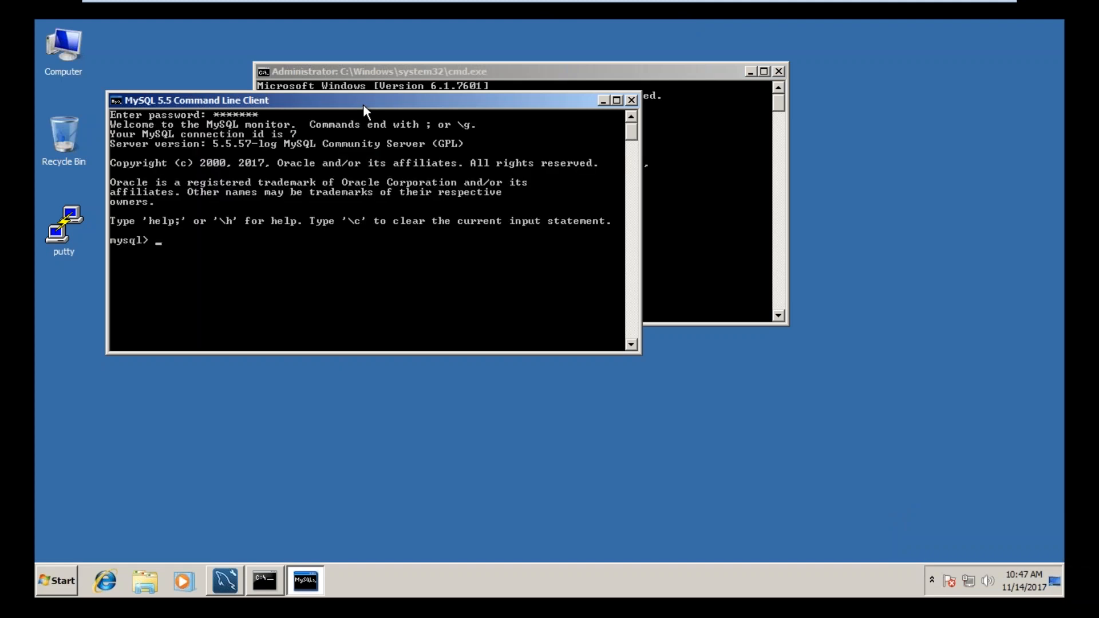
Step: Browse to C:\Program Files\MySQL\MySQL Server 5.5\bin, select the folder's full path, and minimize the file window
click(81, 50)
double_click(70, 60)
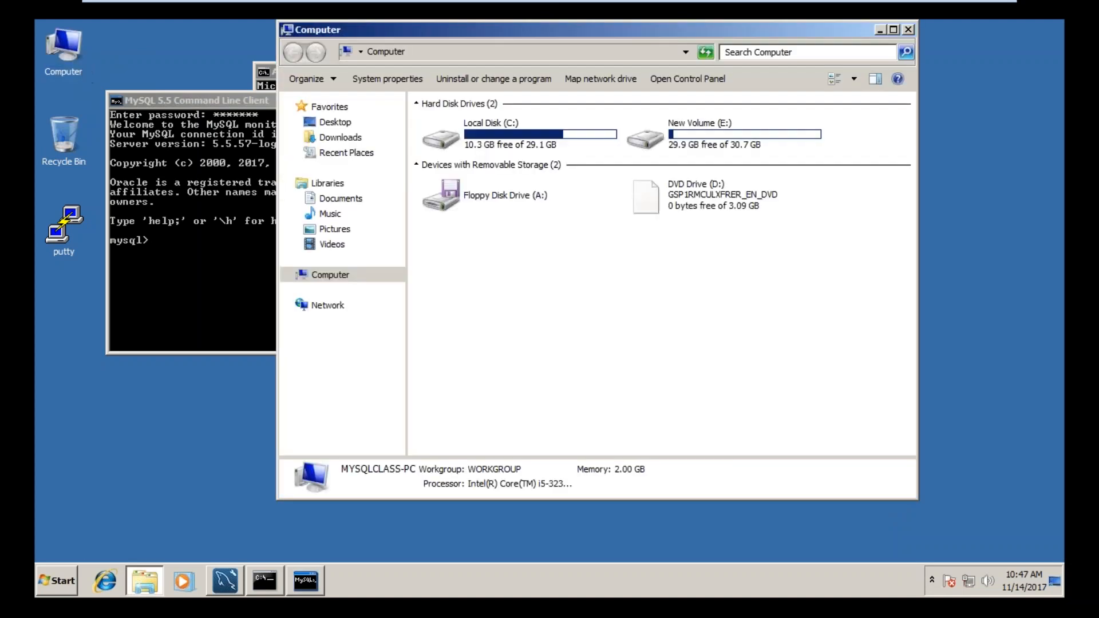
double_click(493, 142)
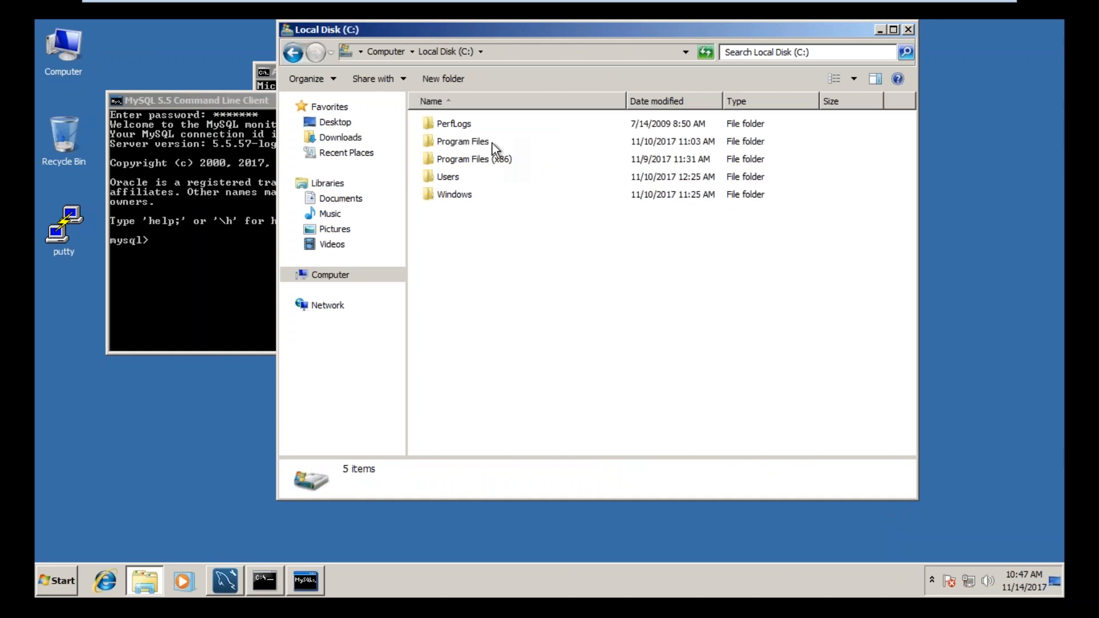
double_click(465, 143)
double_click(466, 211)
click(483, 125)
double_click(484, 126)
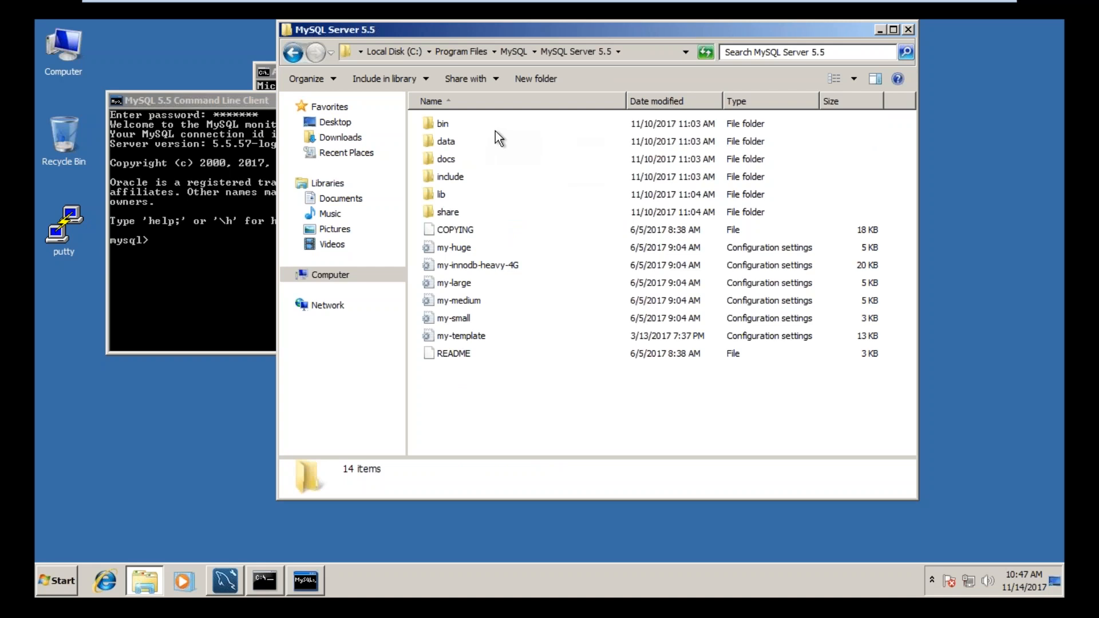
double_click(481, 123)
click(647, 53)
key(ctrl+c)
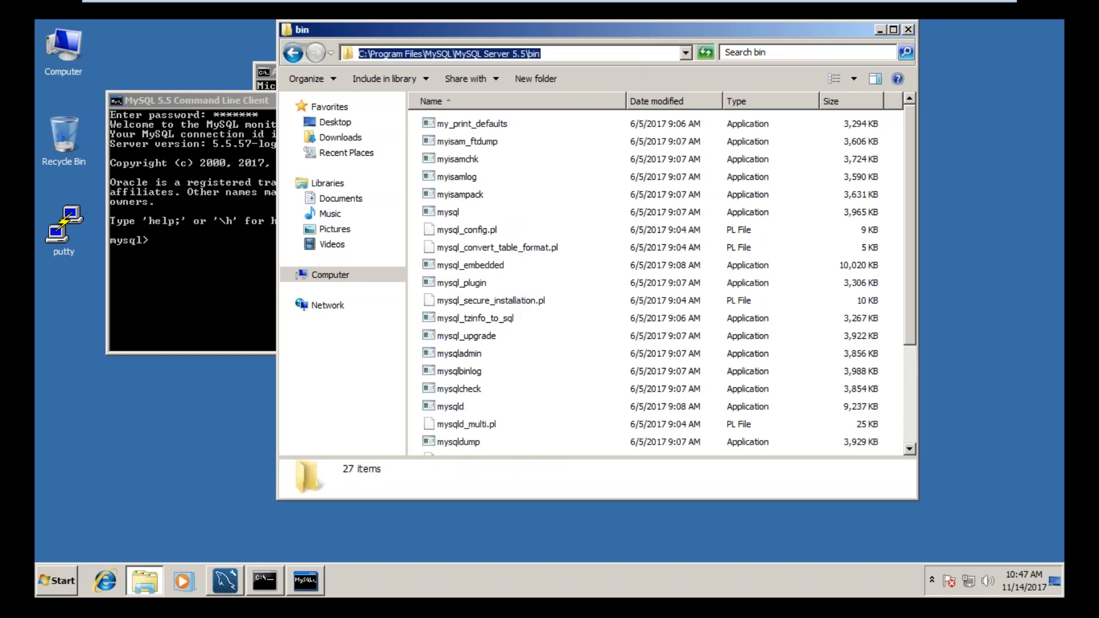
click(880, 29)
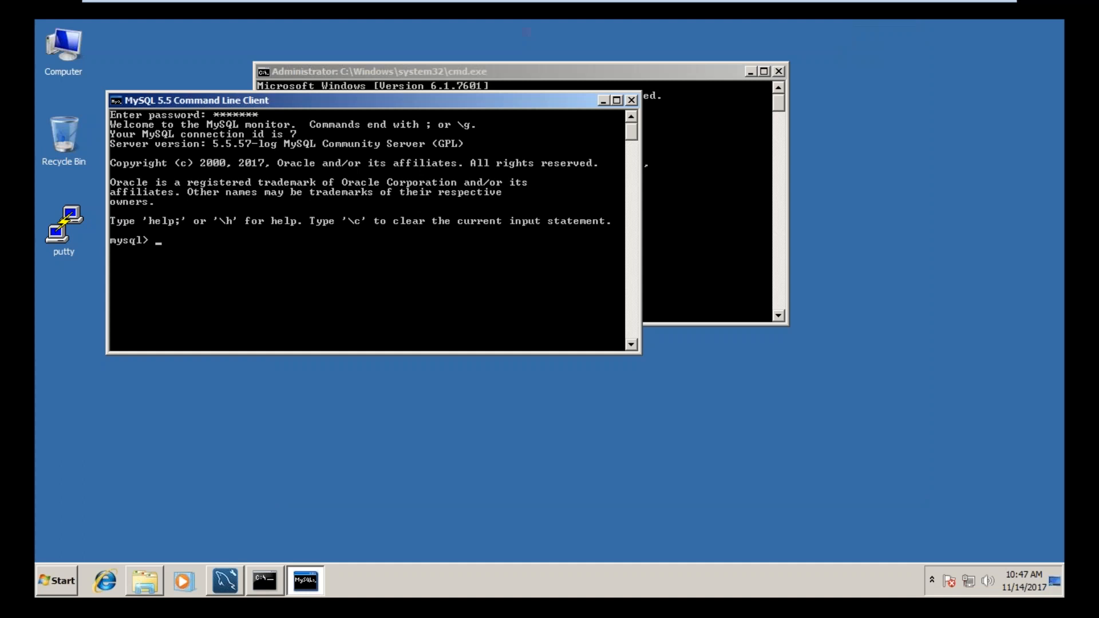
right_click(74, 67)
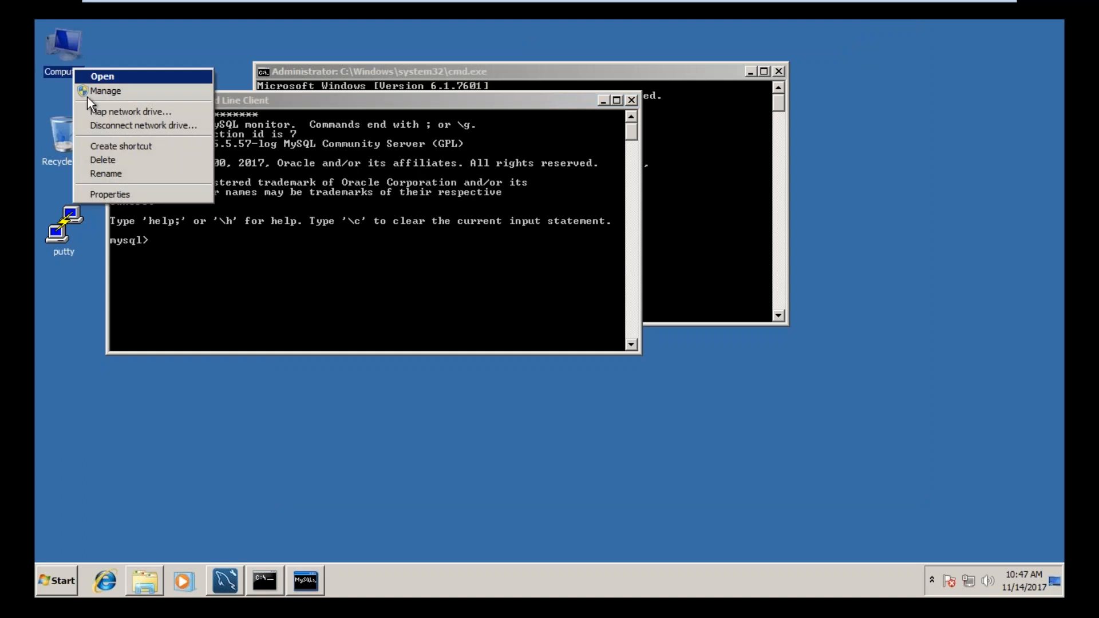
click(110, 195)
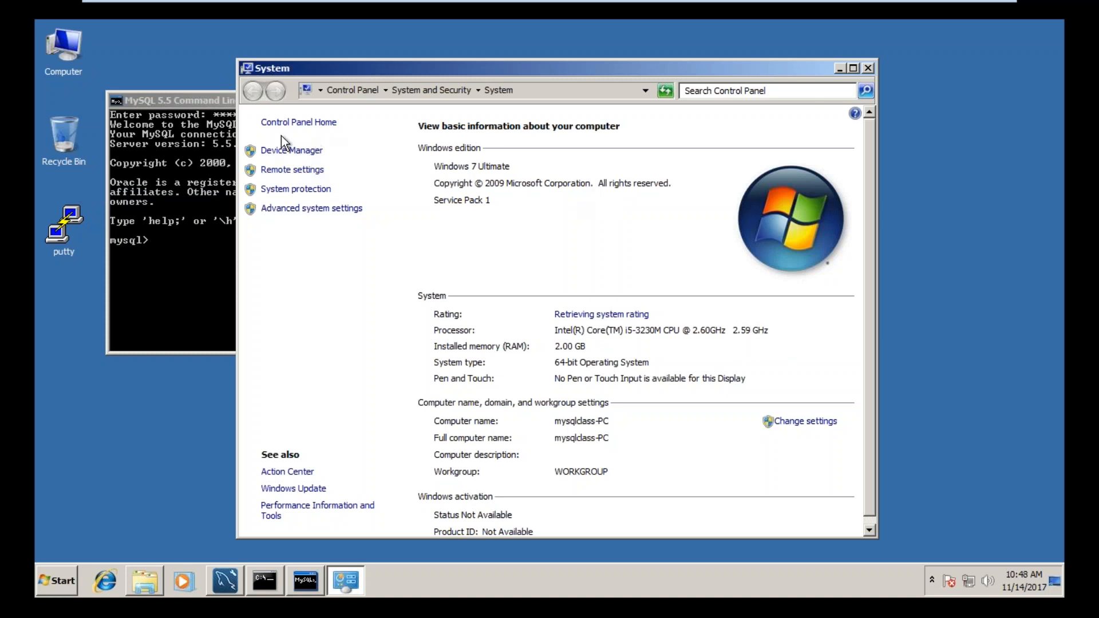
click(868, 68)
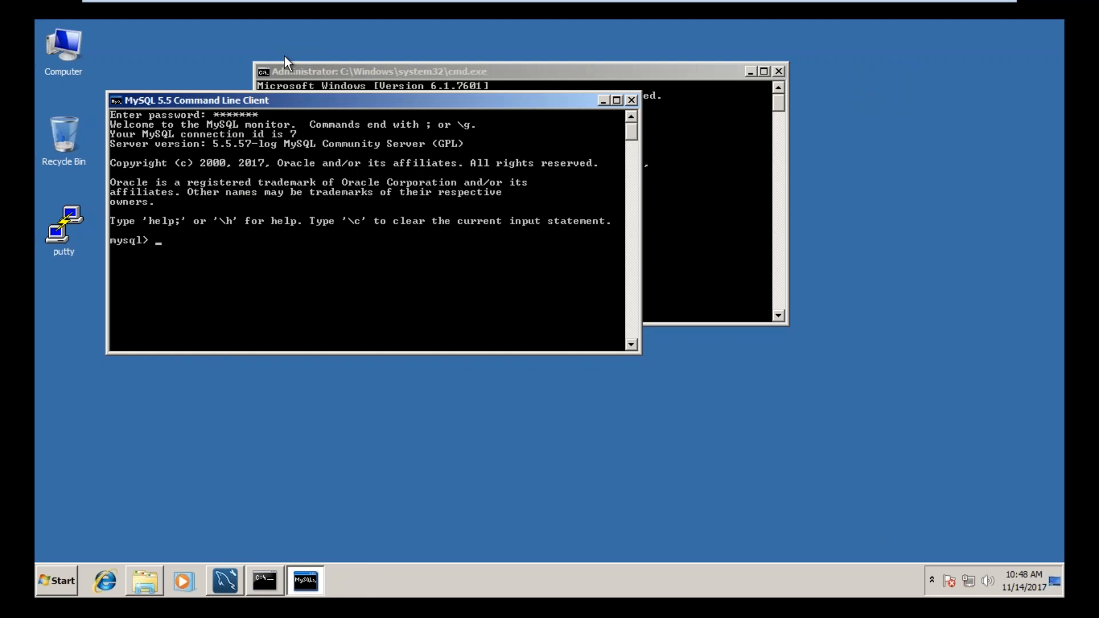
Step: Open the computer's advanced system properties and display the environment variables
right_click(74, 70)
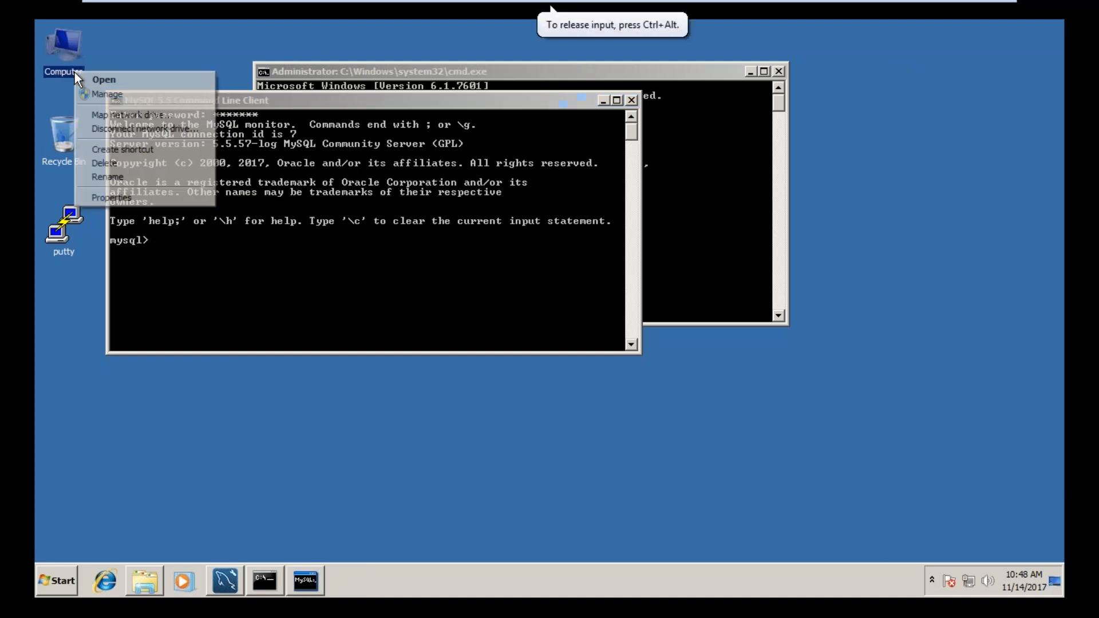
click(107, 198)
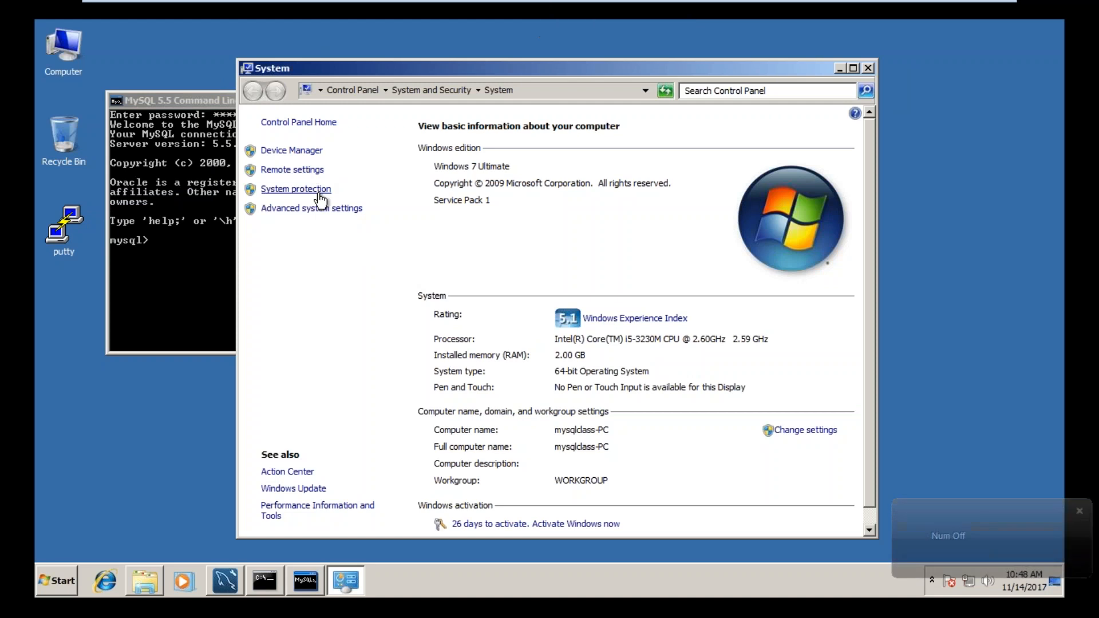
click(312, 171)
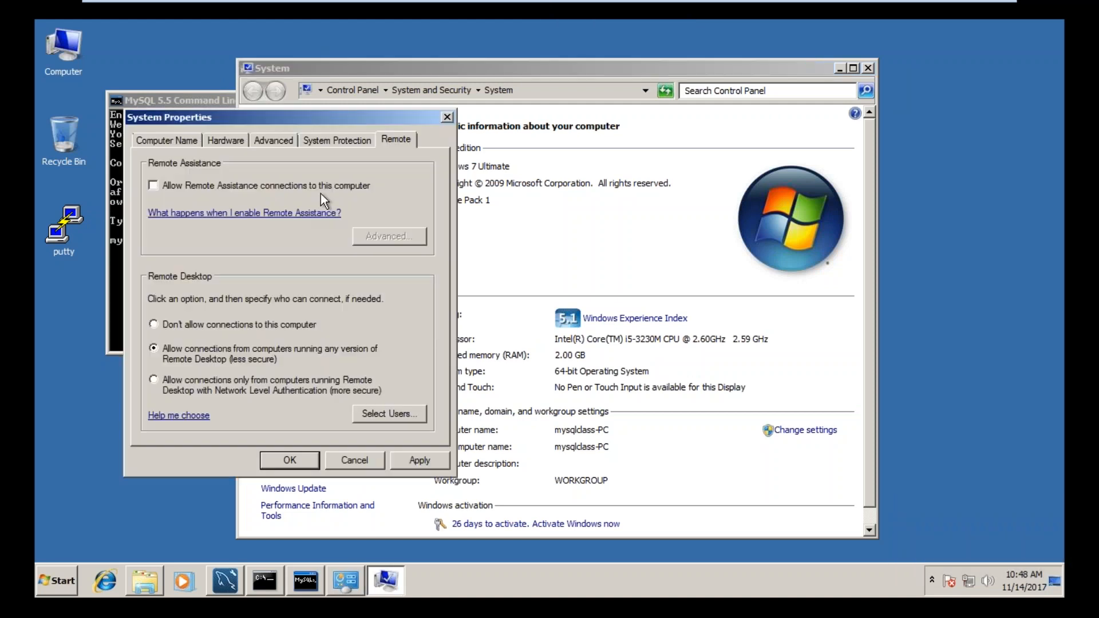
click(227, 139)
click(273, 140)
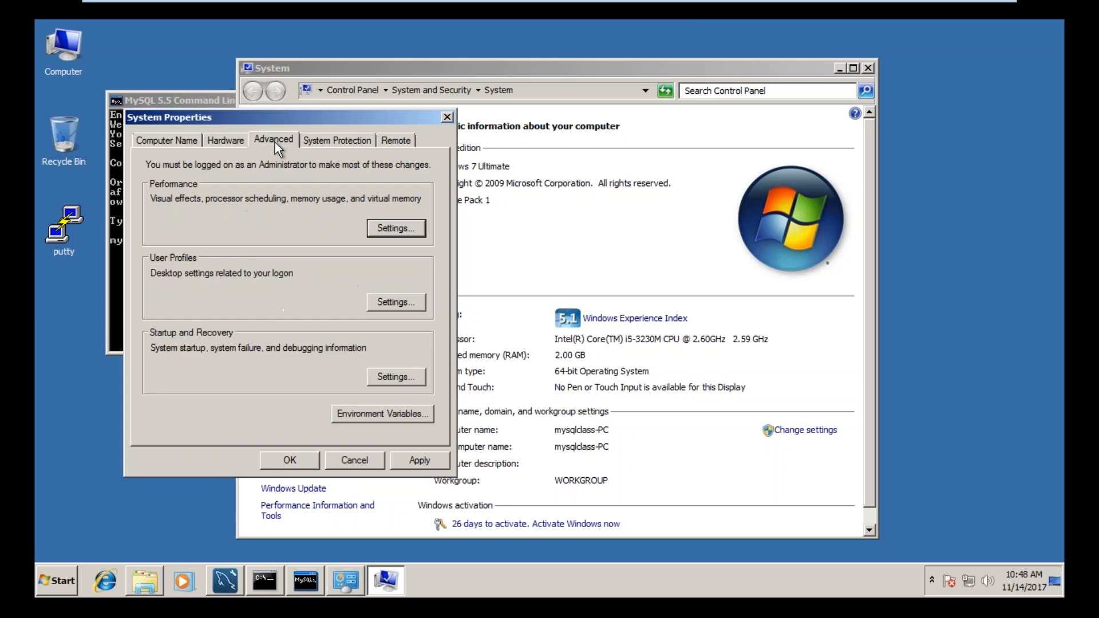
click(391, 414)
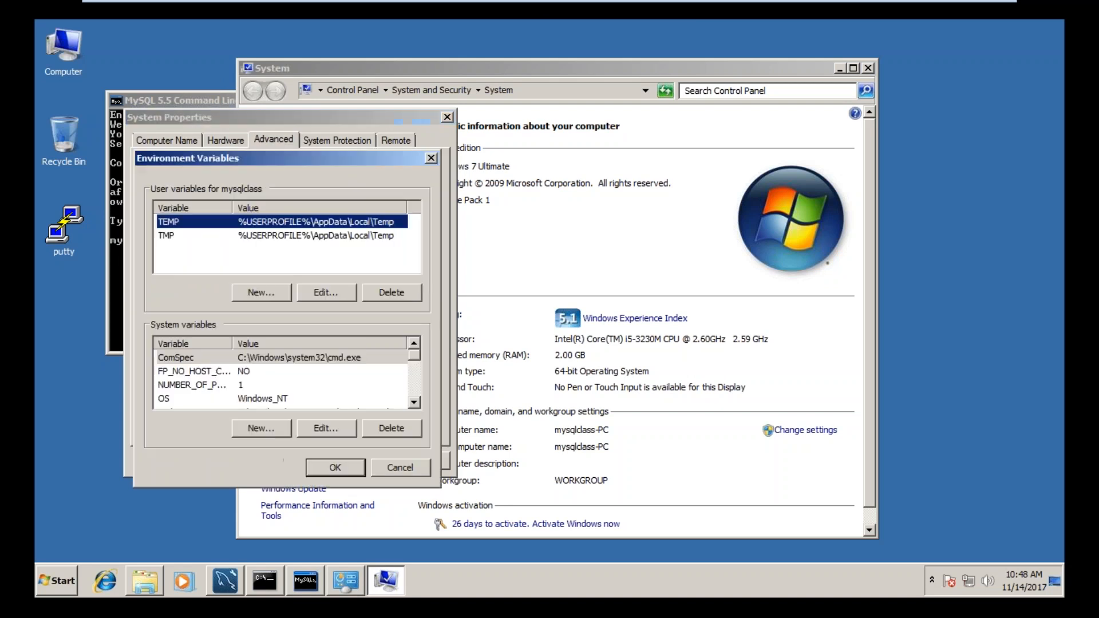
Step: Create a user environment variable named mysql with the copied MySQL Server 5.5 bin folder path as its value, and accept the system properties
click(283, 294)
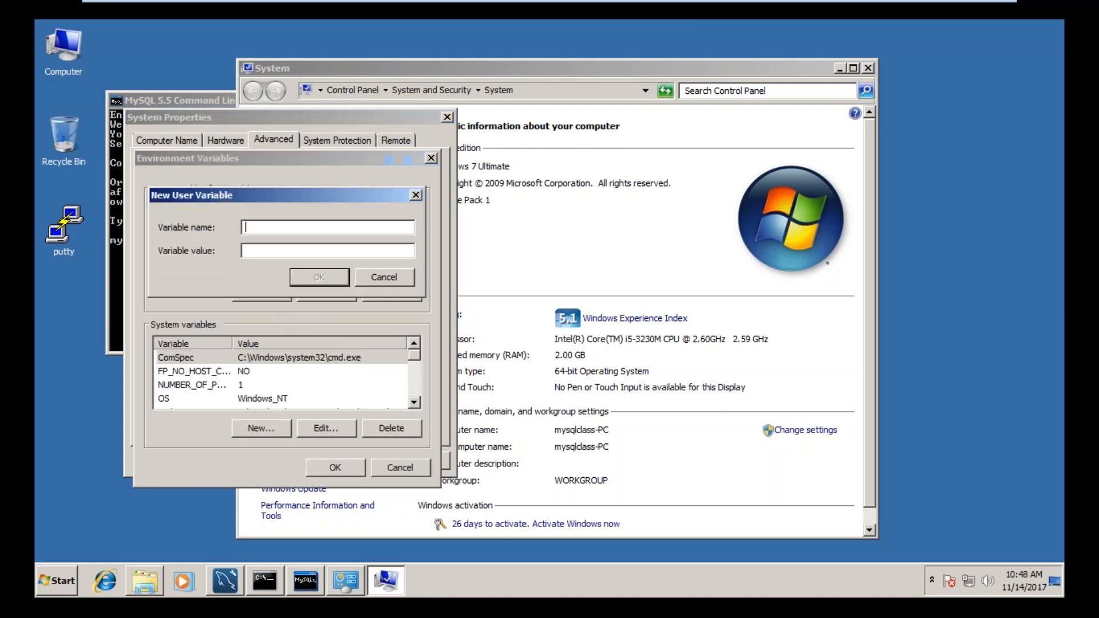
text(mysql)
click(279, 250)
key(ctrl+v)
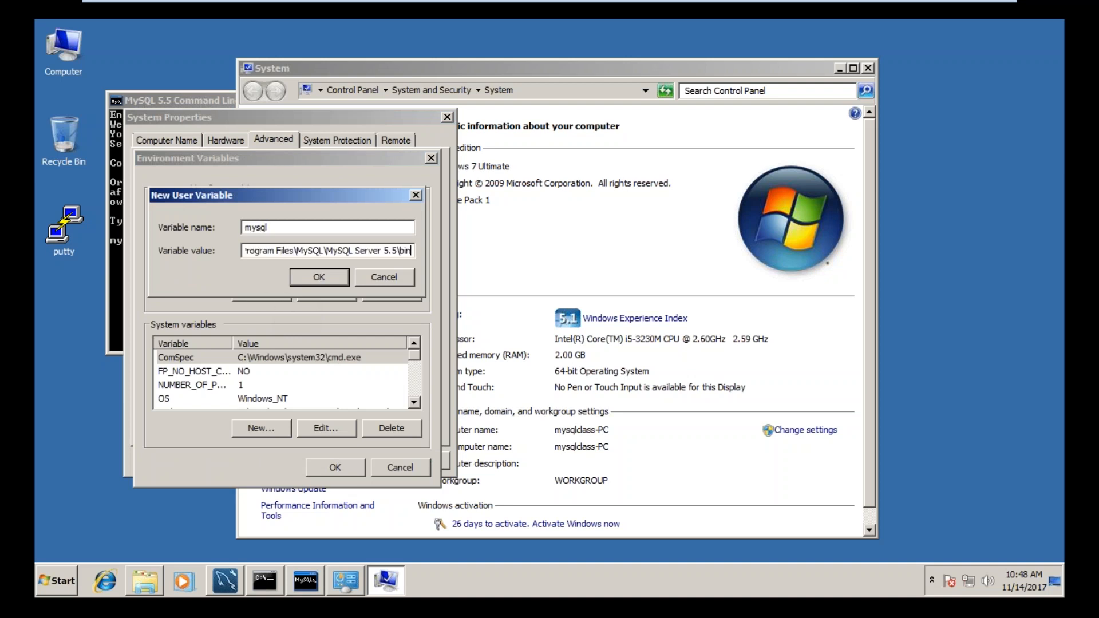
click(314, 278)
click(358, 466)
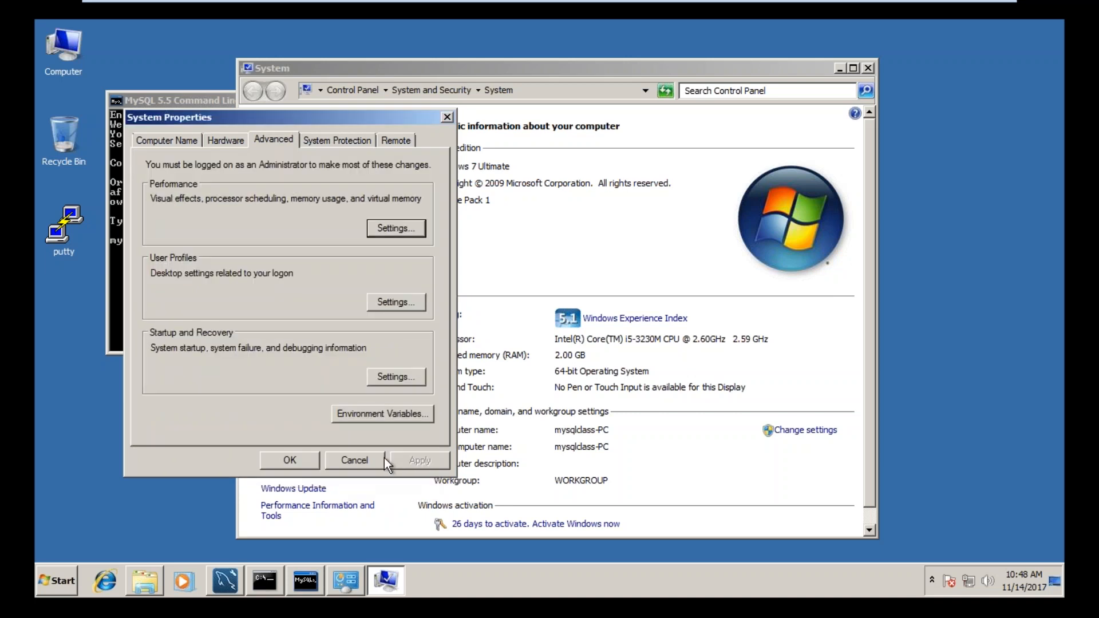
click(289, 460)
Step: Try to start the MySQL client from the Command Prompt with mysql and with mysql -u root -p
click(211, 308)
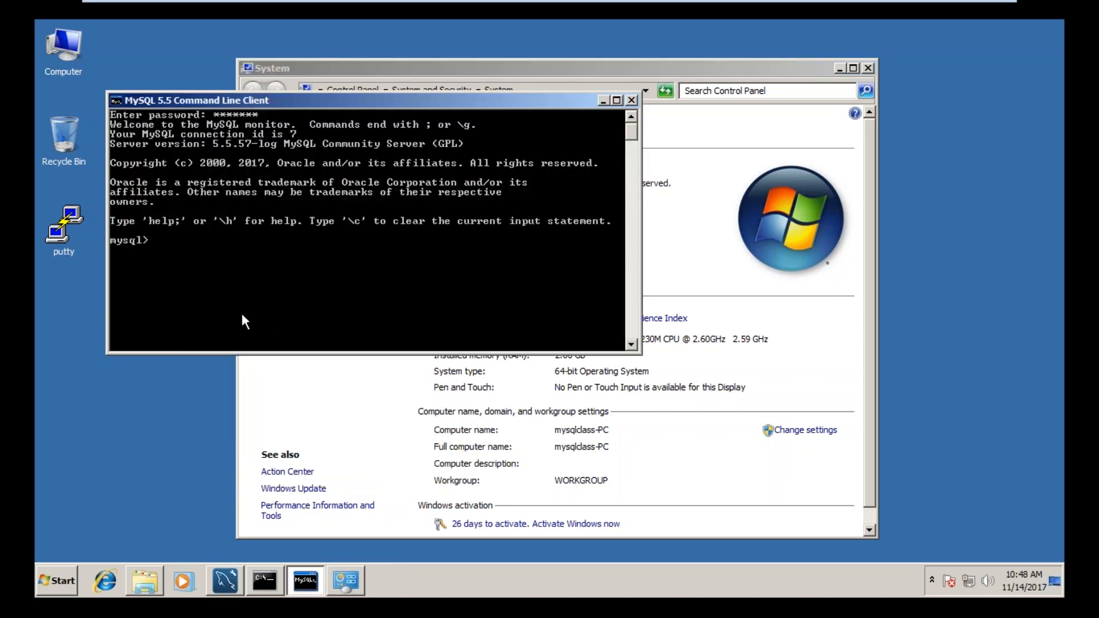
click(264, 582)
text(mysql)
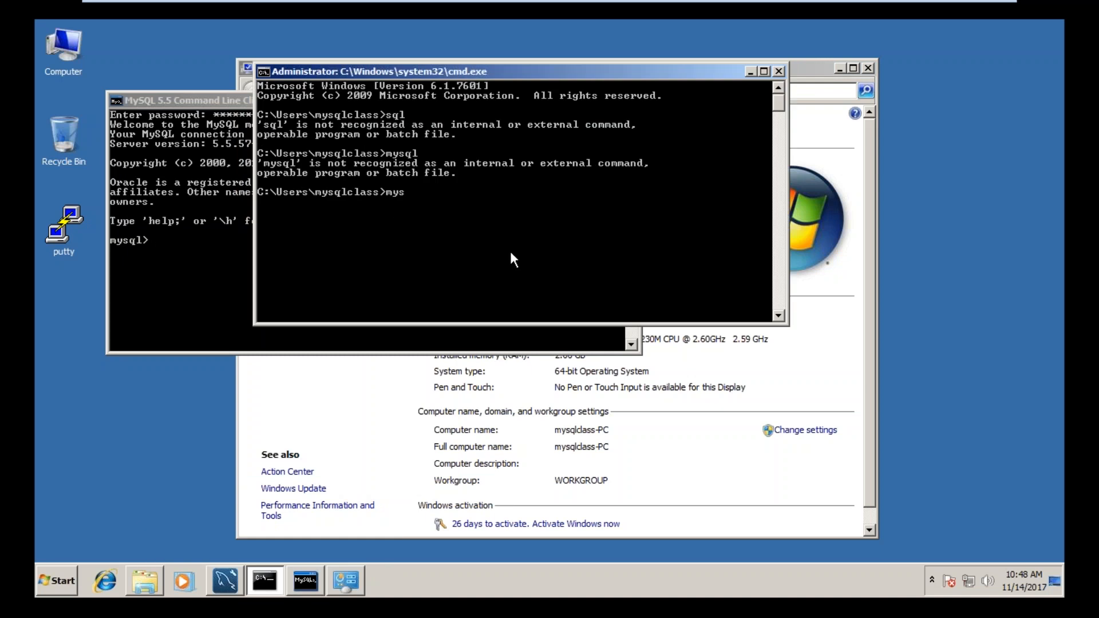
key(Return)
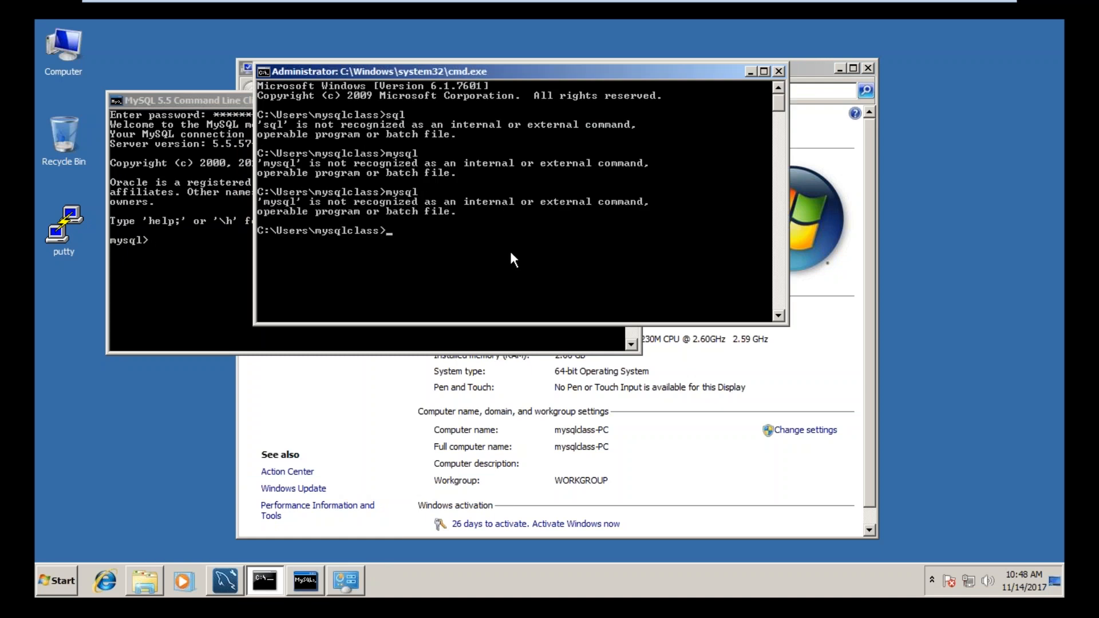
text(mysql -u root -p)
key(Return)
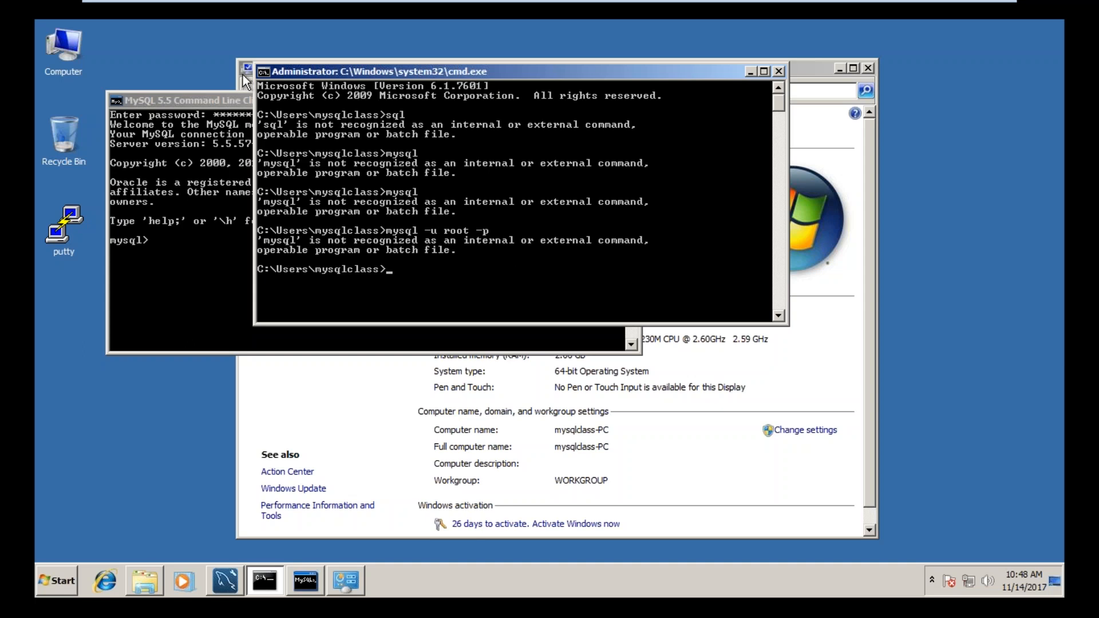
Step: Bring up the computer's System window again, and close it together with the Command Prompt window
right_click(74, 69)
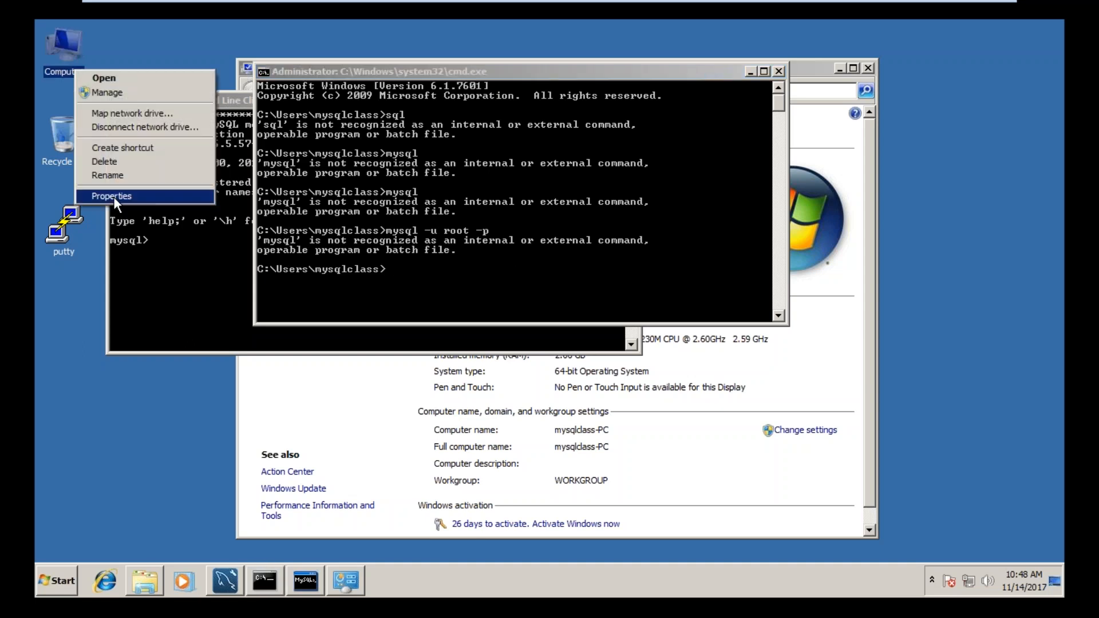
click(112, 197)
click(869, 67)
click(780, 72)
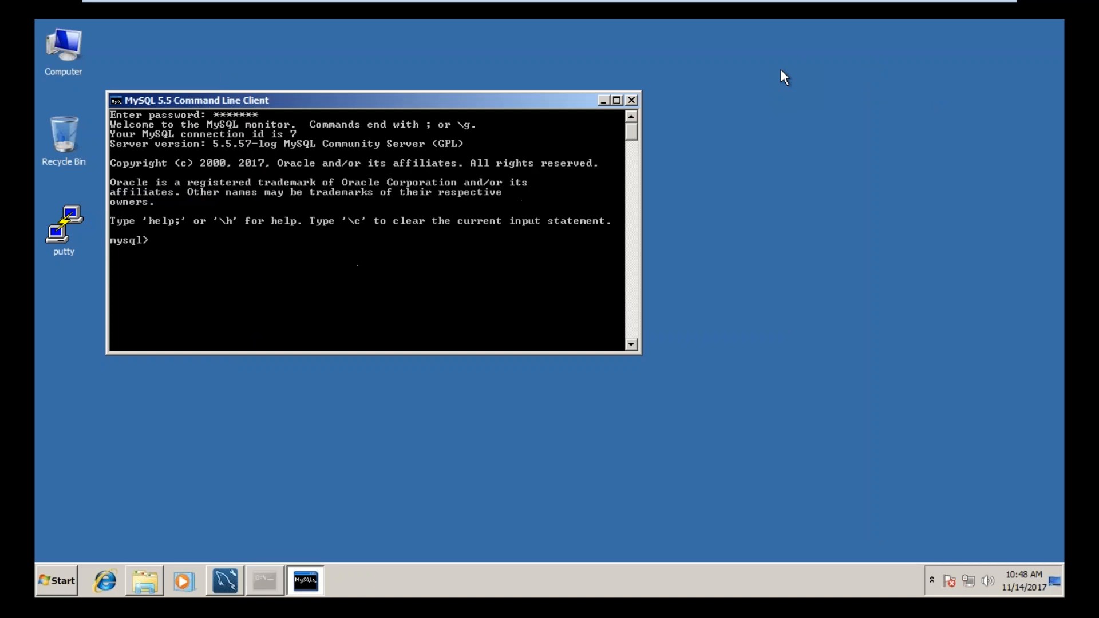
Step: Switch to MySQL Workbench and open the Connect to Database dialog
click(226, 580)
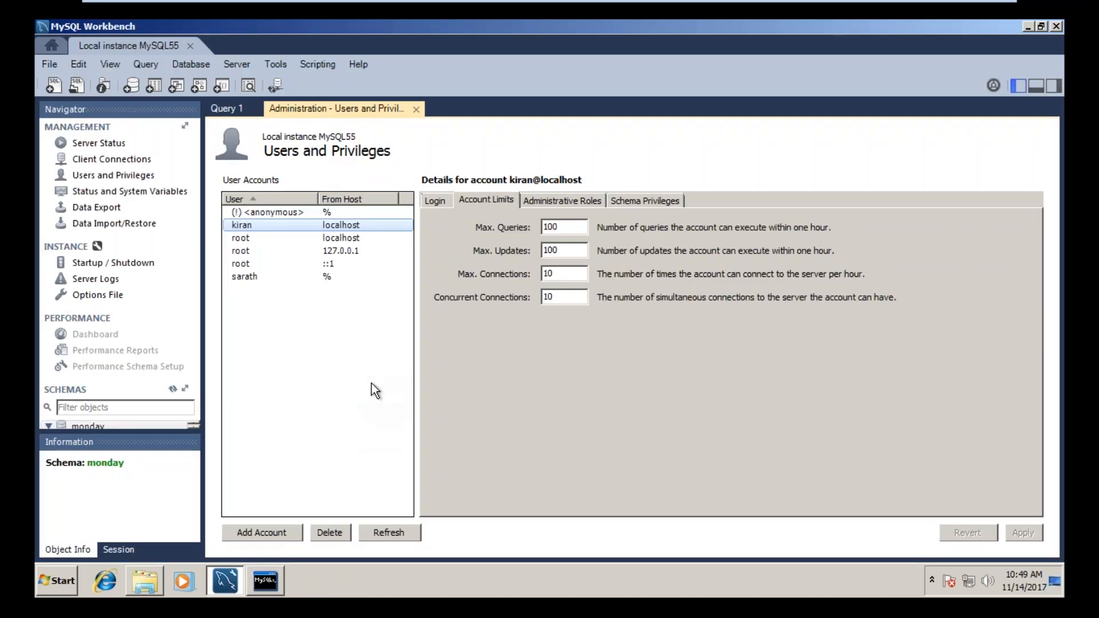
click(191, 64)
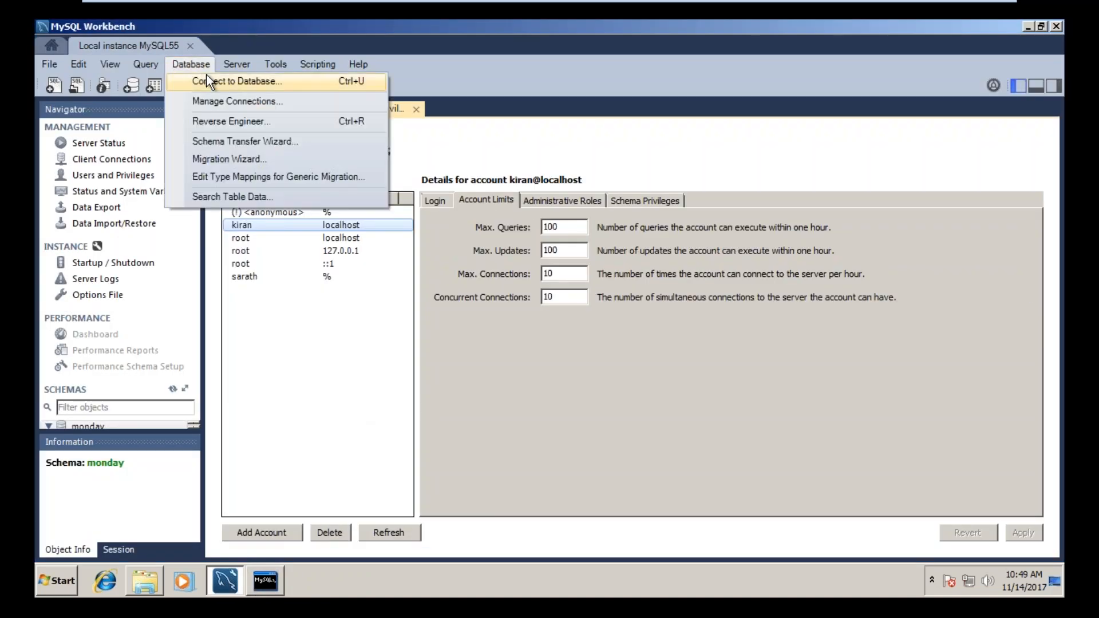
click(208, 82)
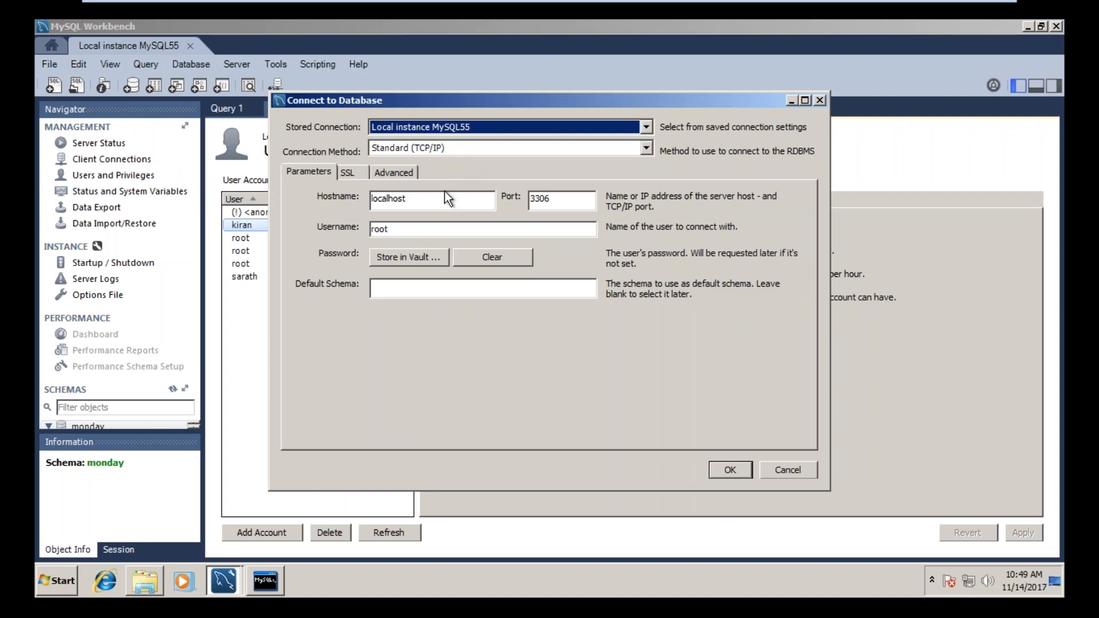
drag(392, 229, 343, 231)
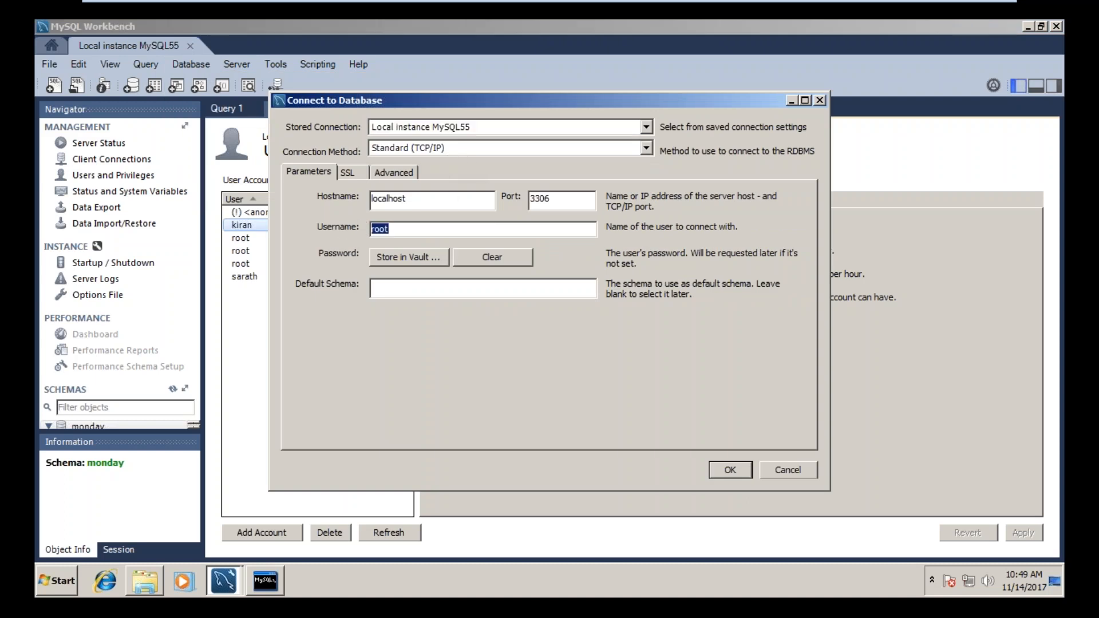
text(k)
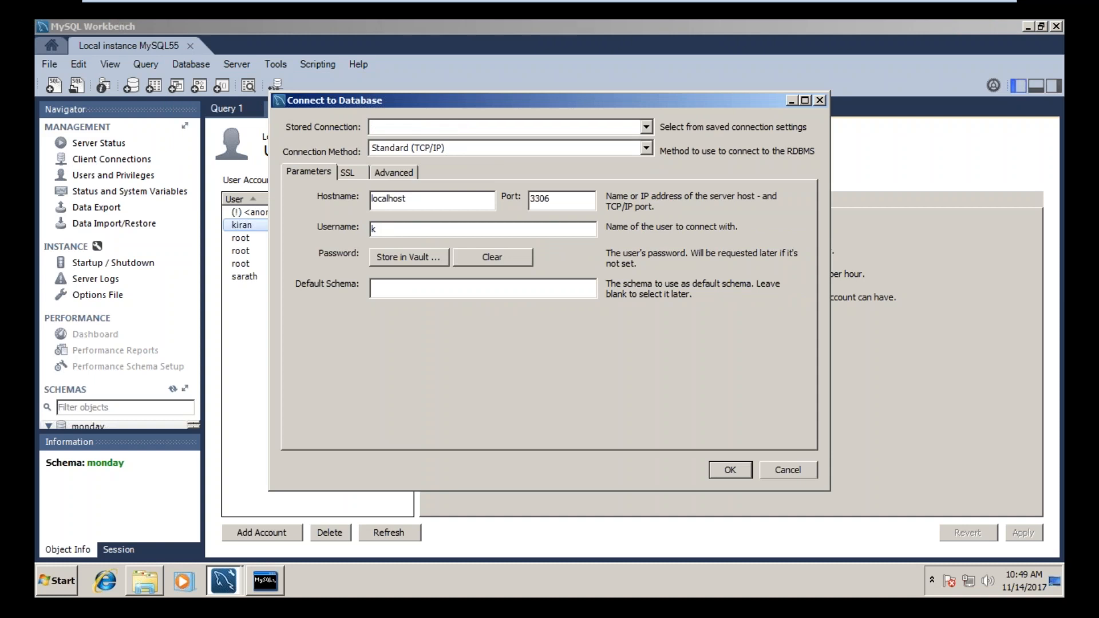
text(iran)
click(642, 127)
click(528, 166)
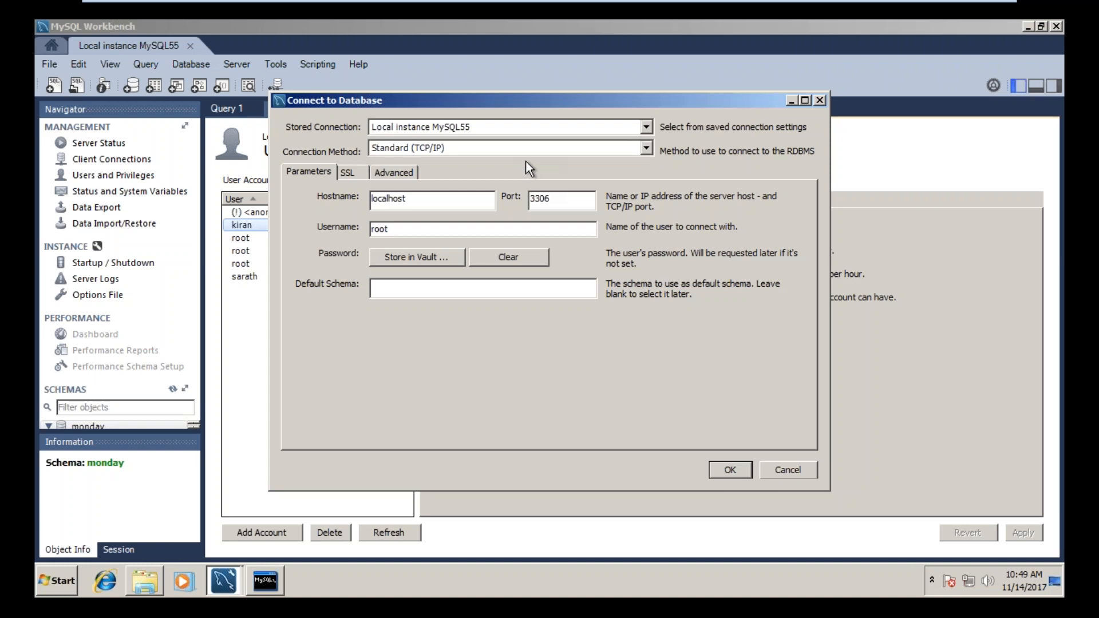
Step: Connect to localhost on port 3306 with the username of the account selected in Users and Privileges, entering the account password
double_click(404, 234)
text(kiran)
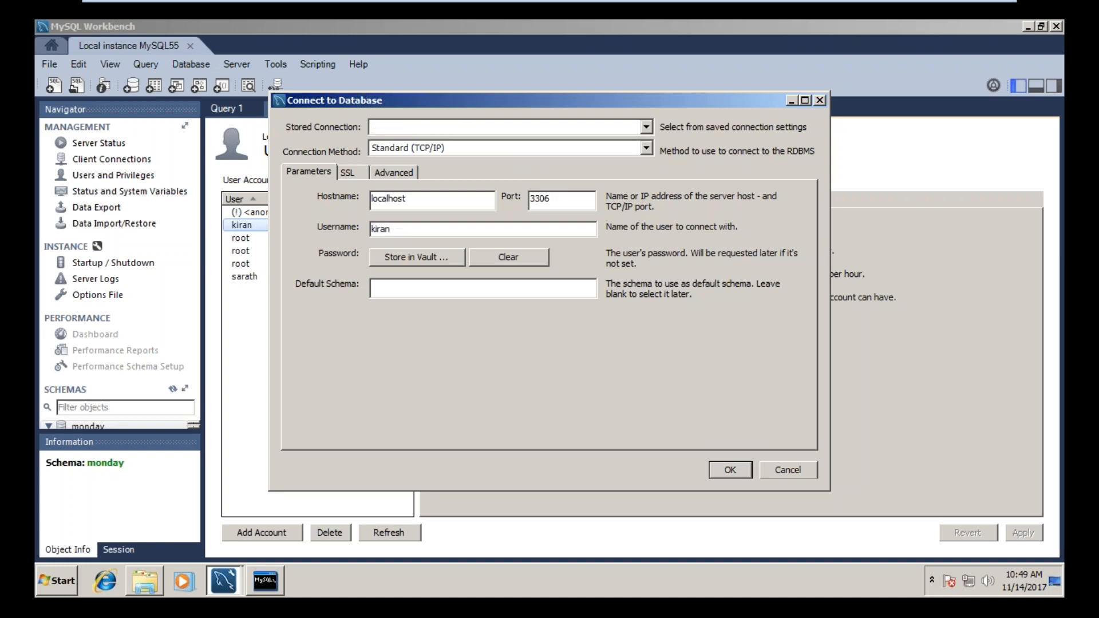
click(728, 470)
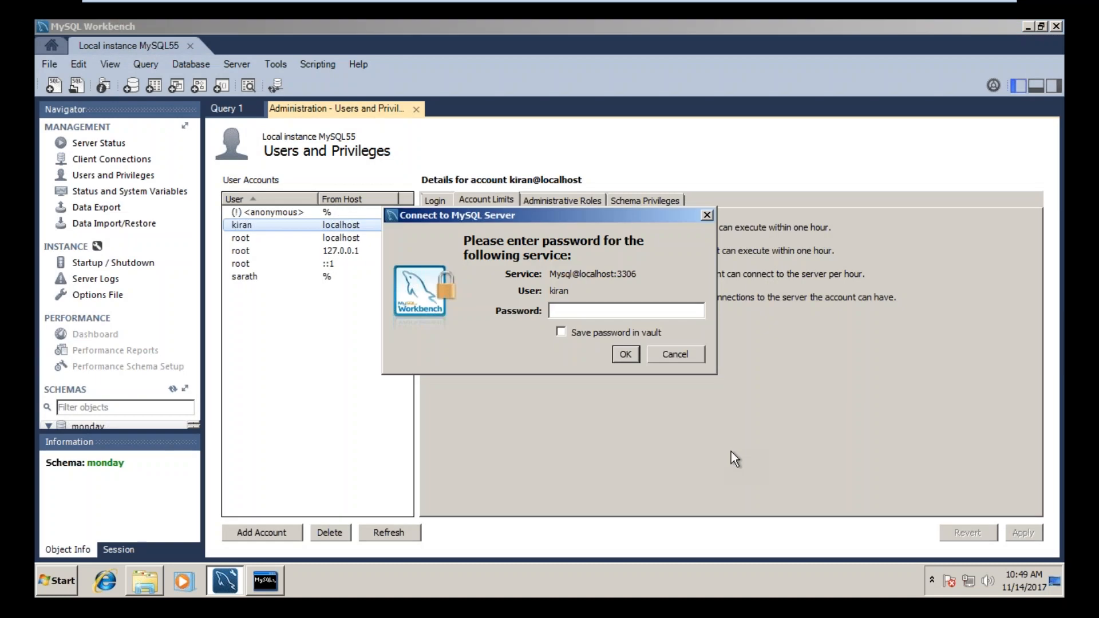
text(1234)
key(Return)
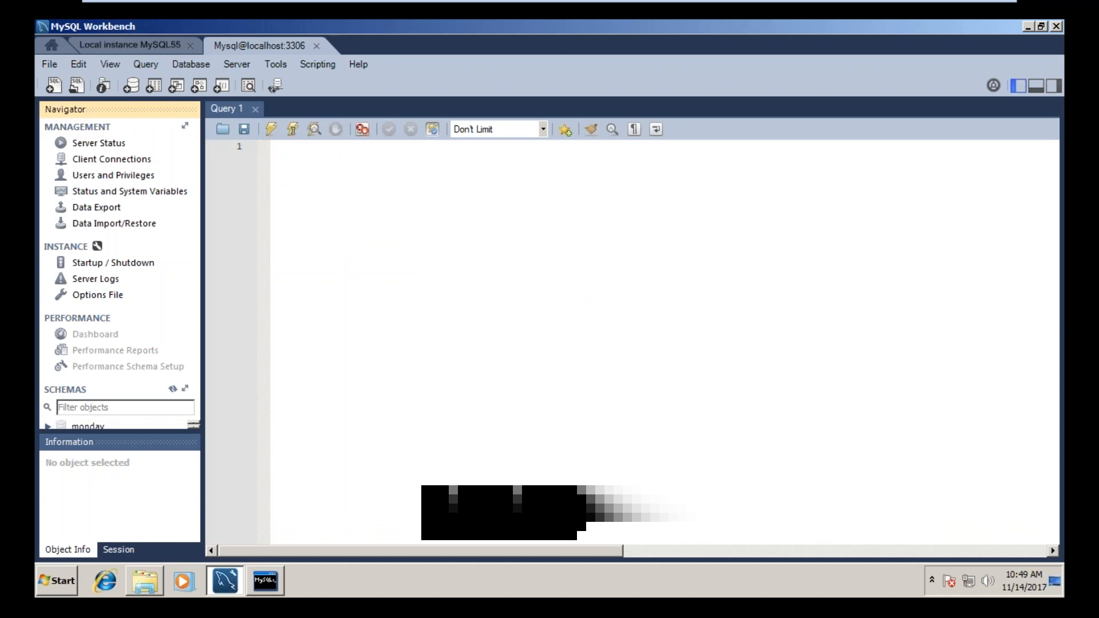
Step: Write the statement create database iphone on line 3 of the query editor
click(528, 217)
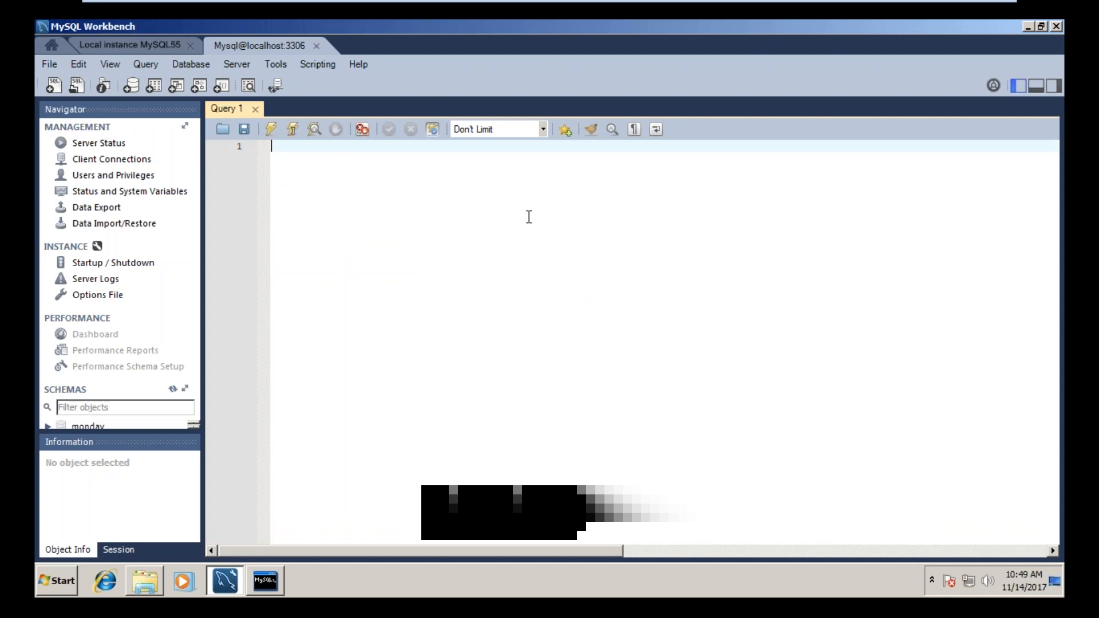
key(Return)
key(Return)
text(cr)
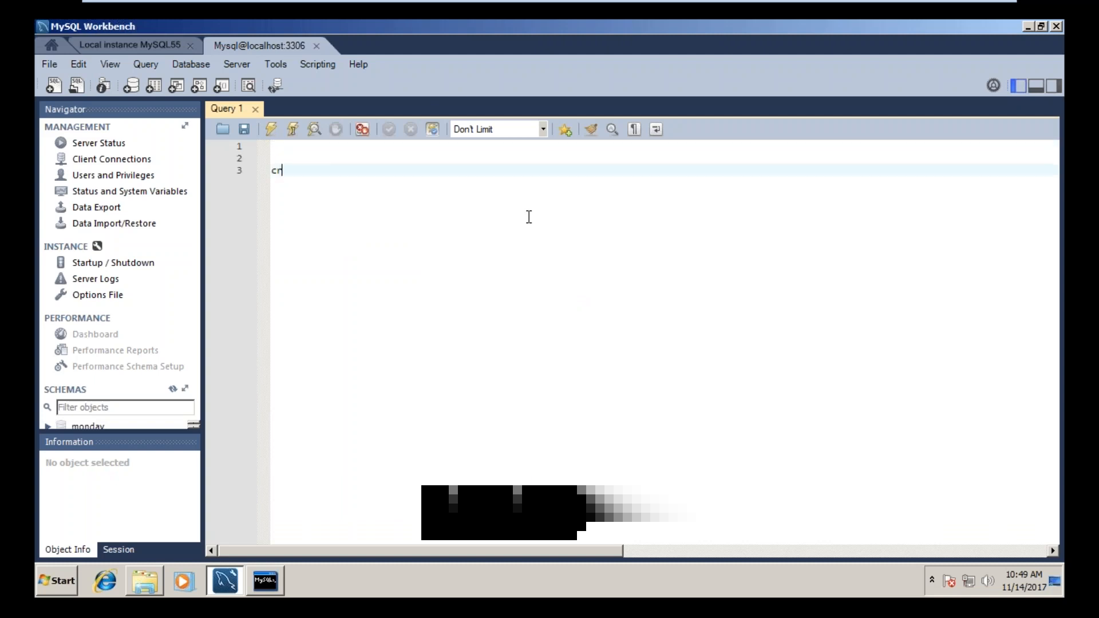
text(eate datbase)
key(BackSpace)
key(BackSpace)
key(BackSpace)
key(BackSpace)
text(abase )
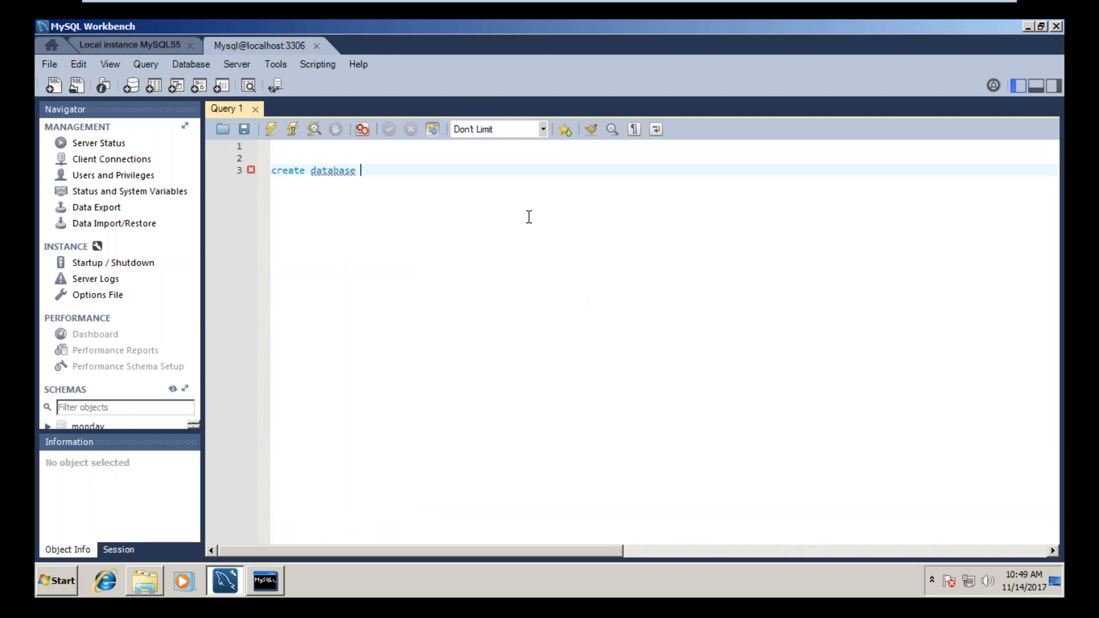
text(iphone)
Step: Execute the create database iphone statement and enlarge the output pane
key(ctrl+a)
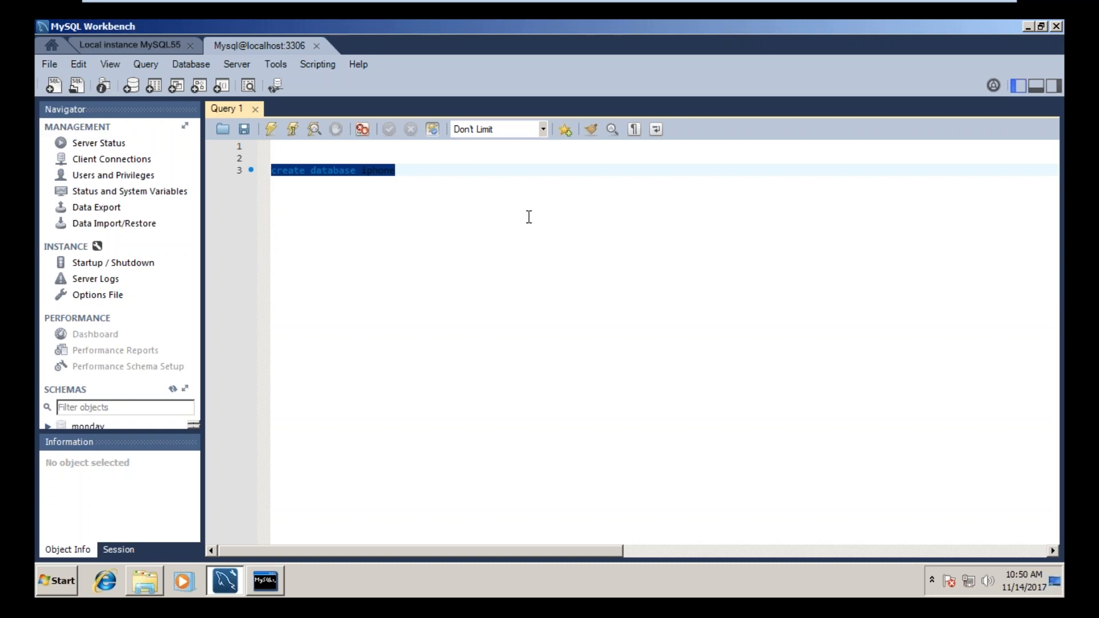
key(ctrl+Return)
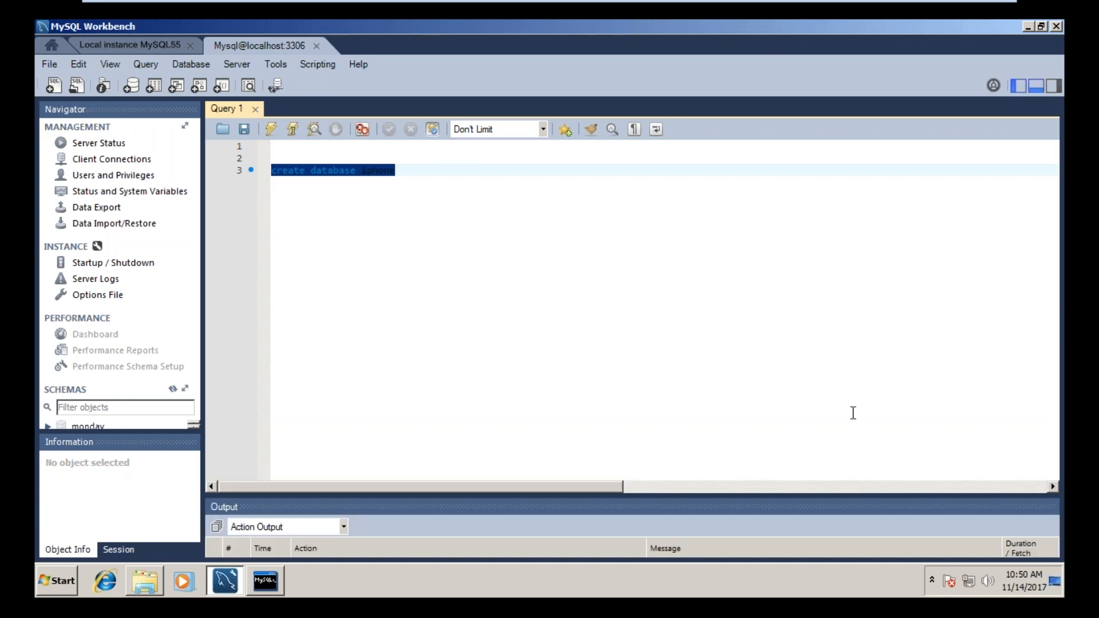
drag(789, 495, 777, 326)
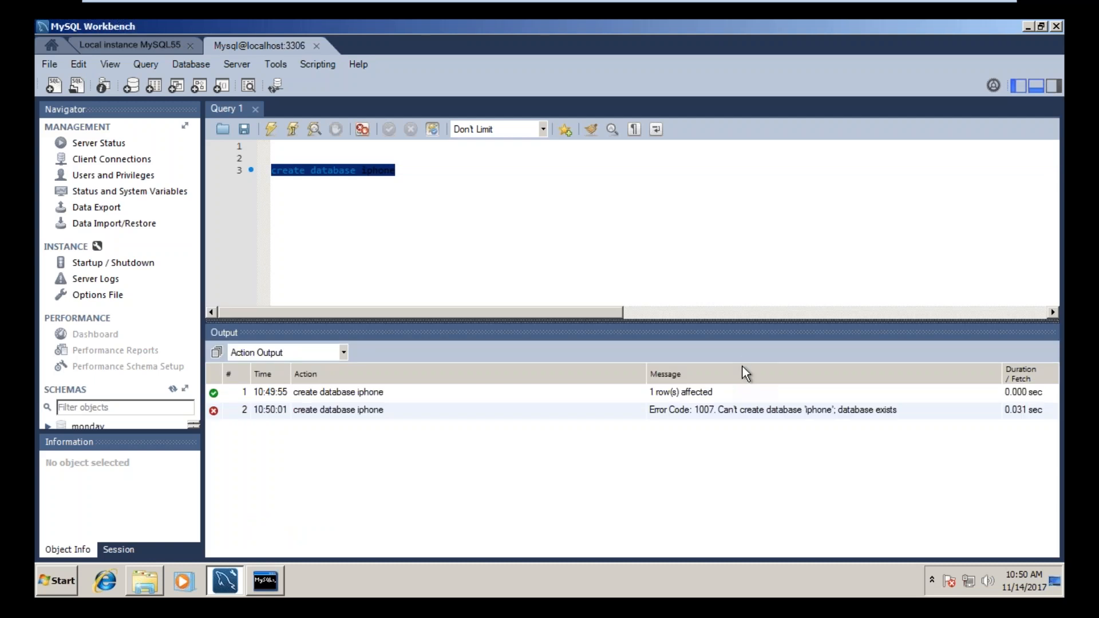
Step: Add the statement use iphone two lines below and execute only that statement
click(462, 162)
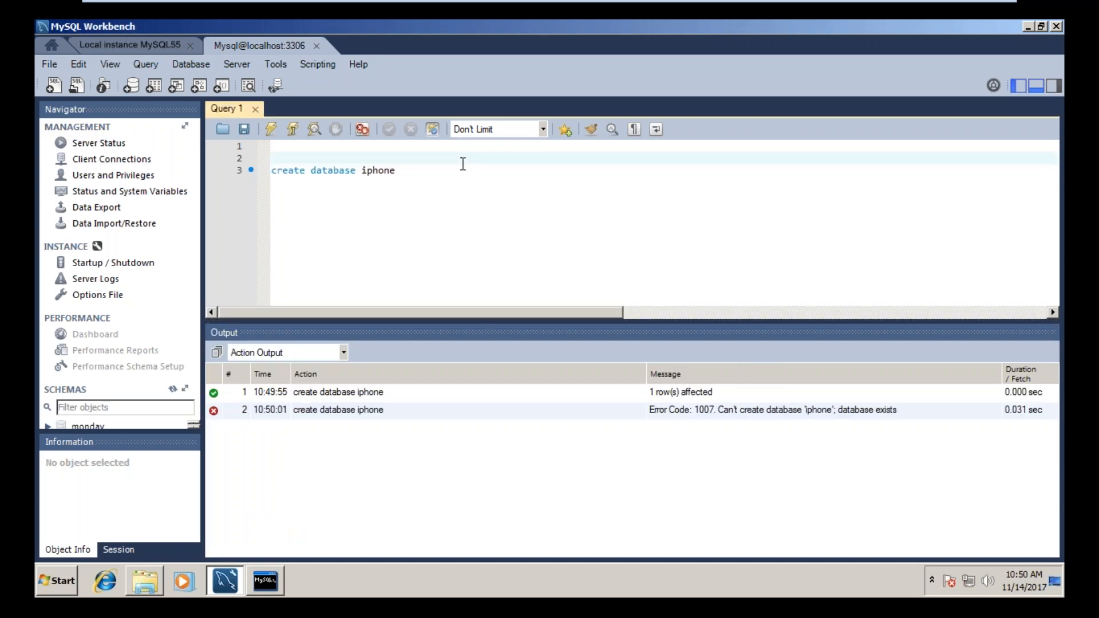
click(450, 179)
key(Return)
key(Return)
text(use iphone)
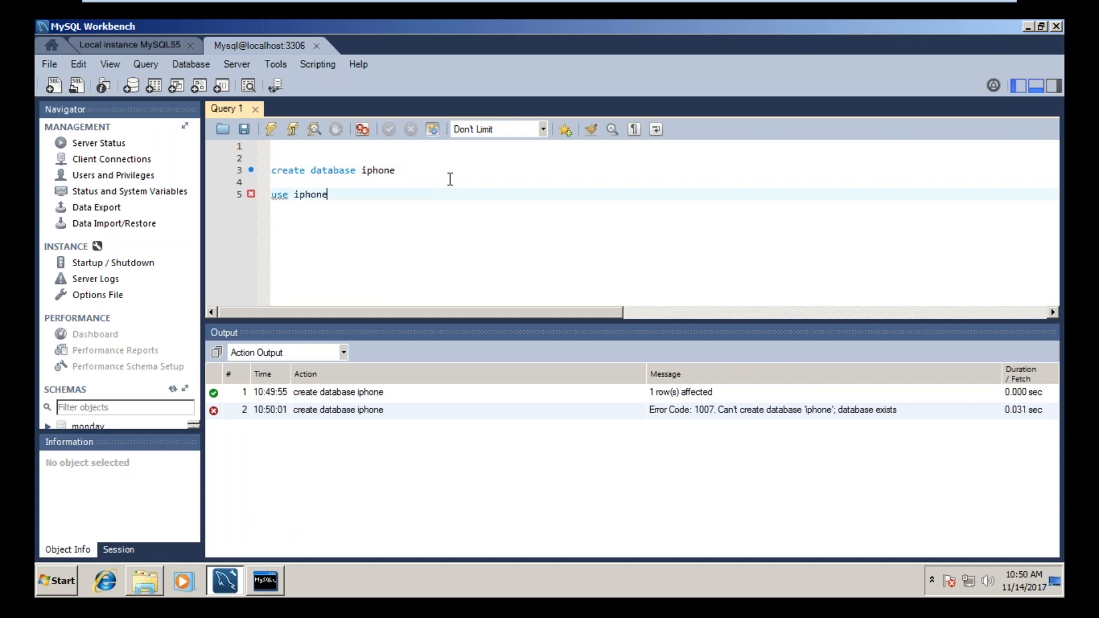
key(ctrl+a)
click(356, 196)
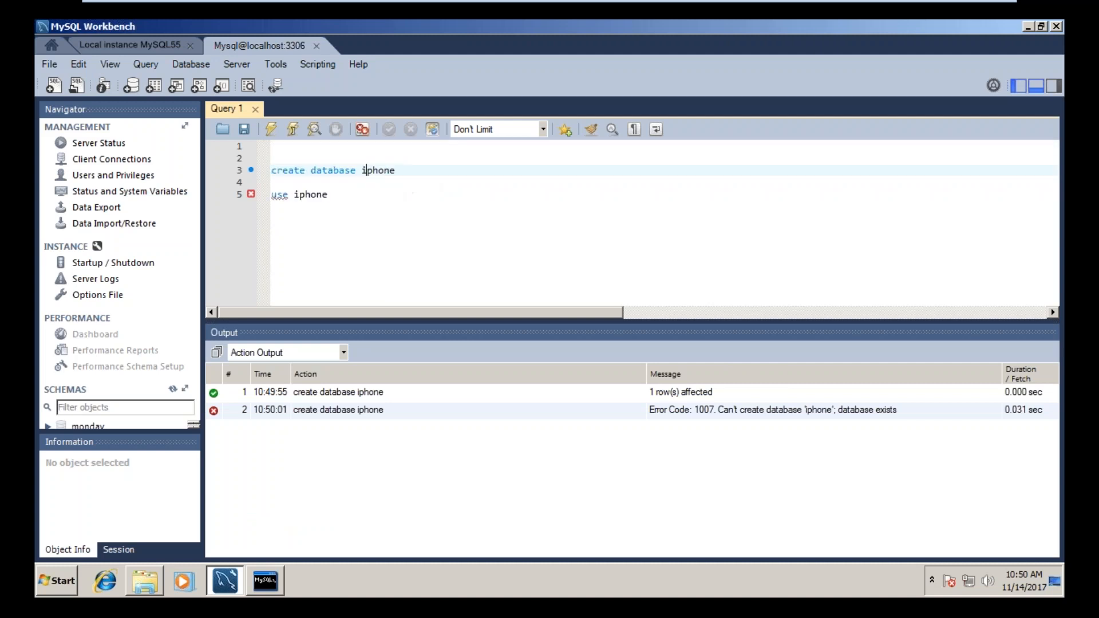
drag(356, 196, 237, 195)
key(ctrl+Return)
Step: Begin a create table statement two lines below the use iphone statement
click(328, 194)
key(Return)
key(Return)
text(create tab)
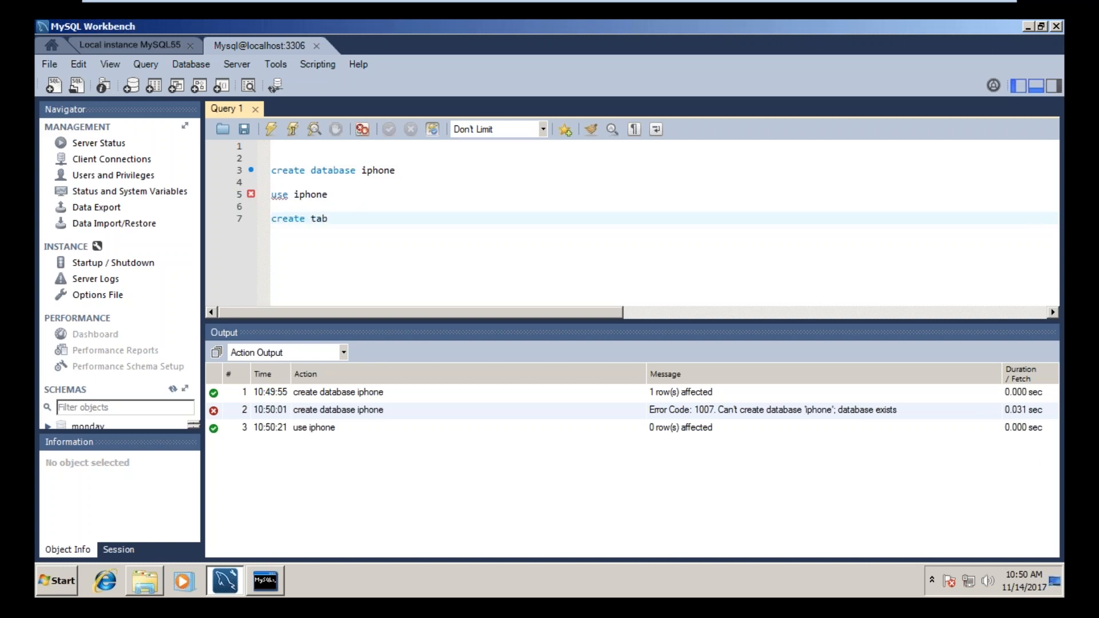
text(le)
Step: Review the server's client connections and the user accounts under Users and Privileges
click(104, 163)
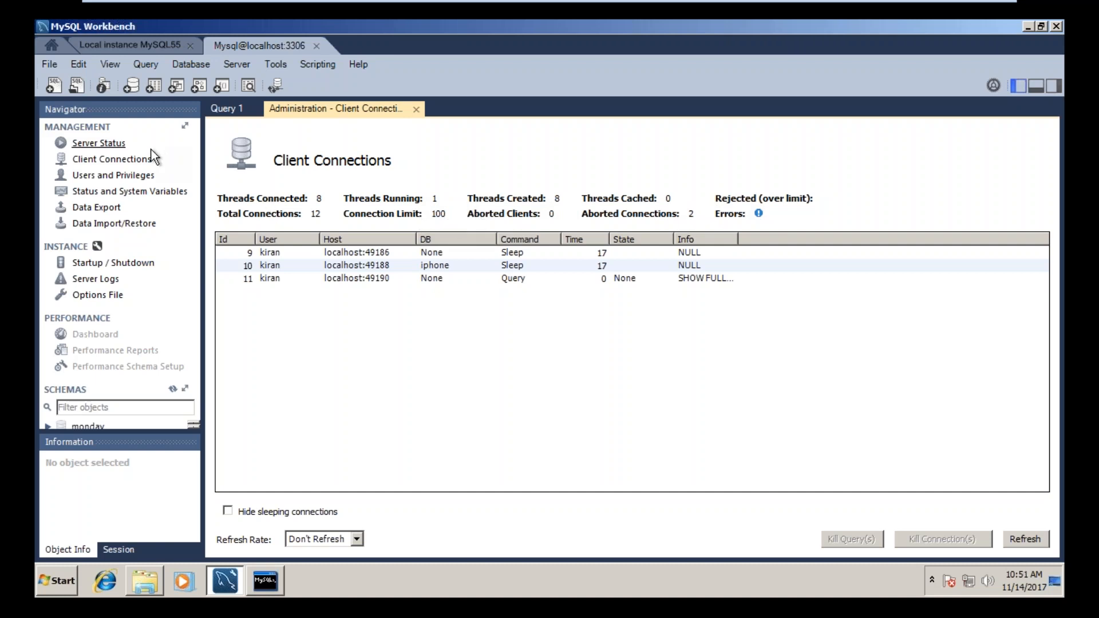
click(119, 177)
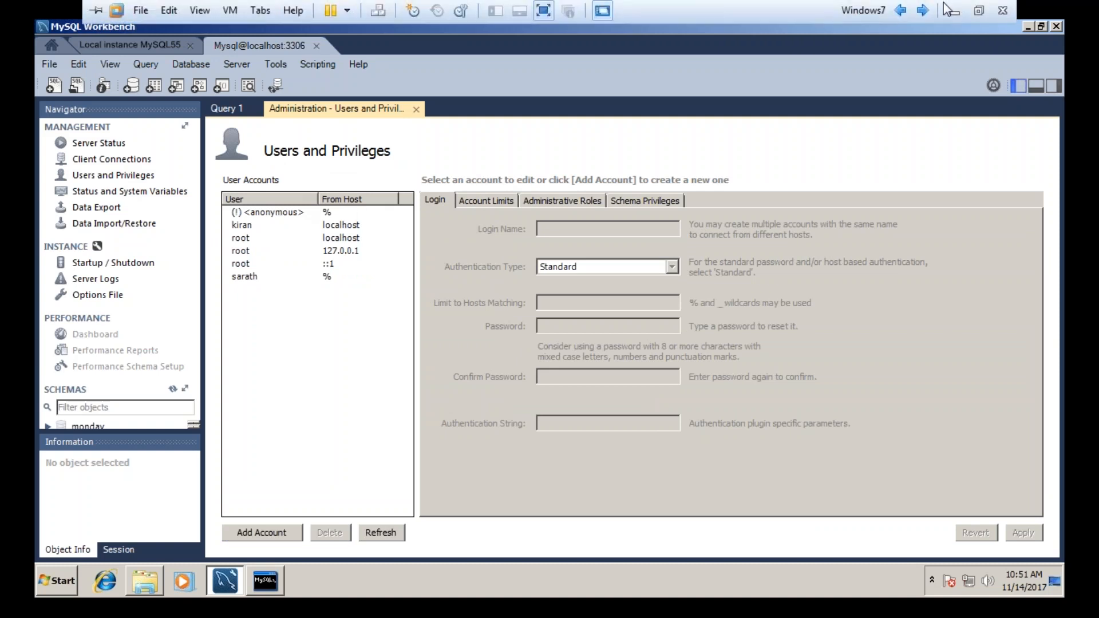
click(952, 11)
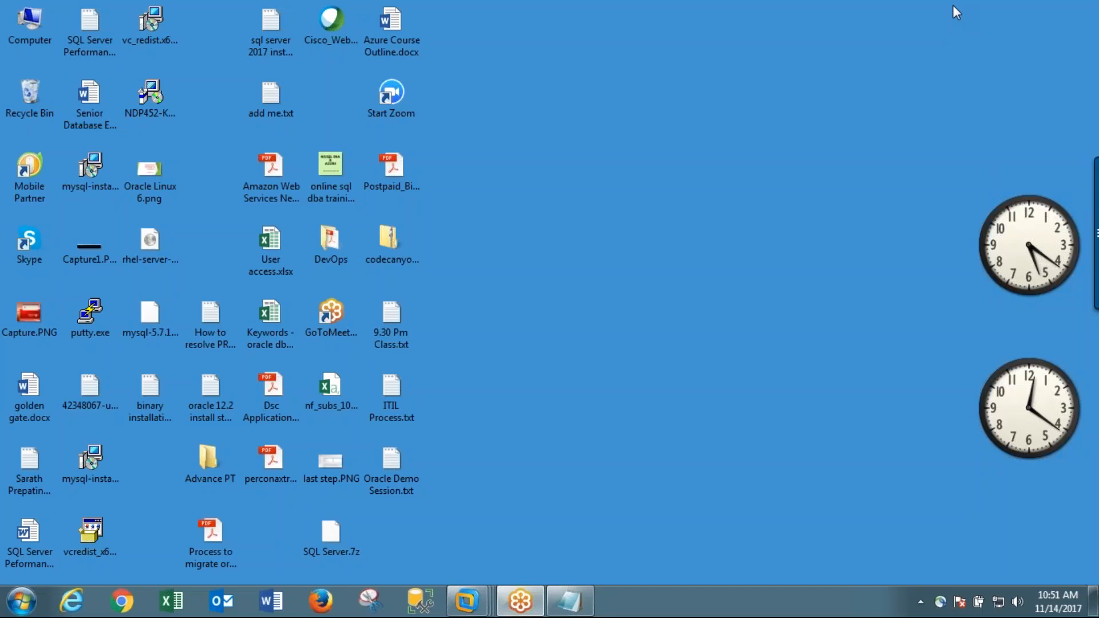
mouse_move(467, 602)
click(651, 521)
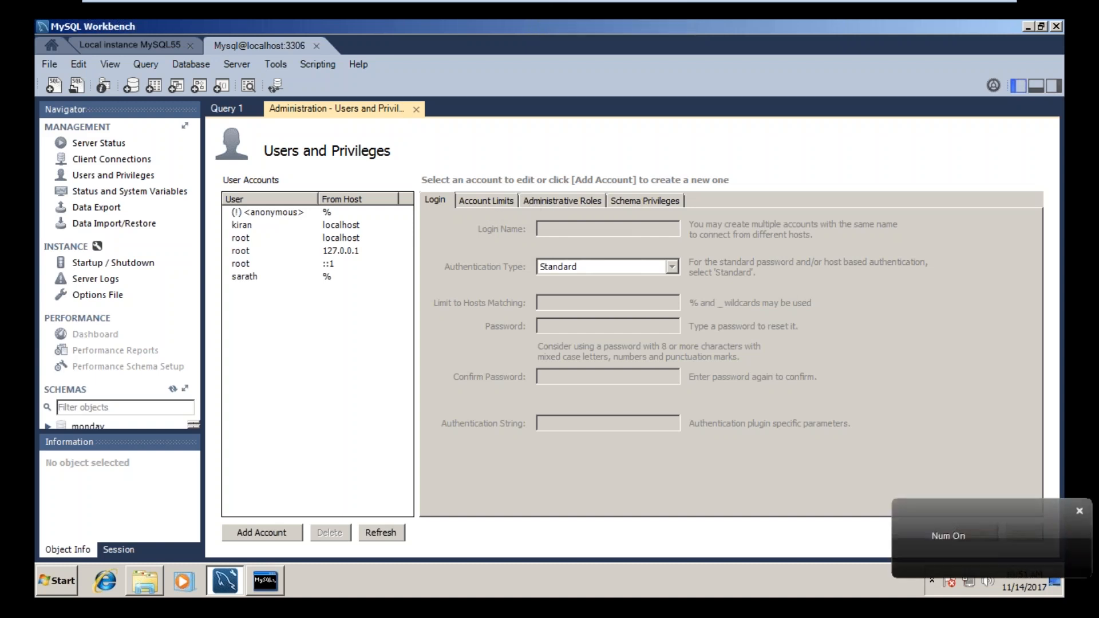
Step: Check the Server Status page of the Mysql@localhost:3306 connection and refresh it
click(94, 145)
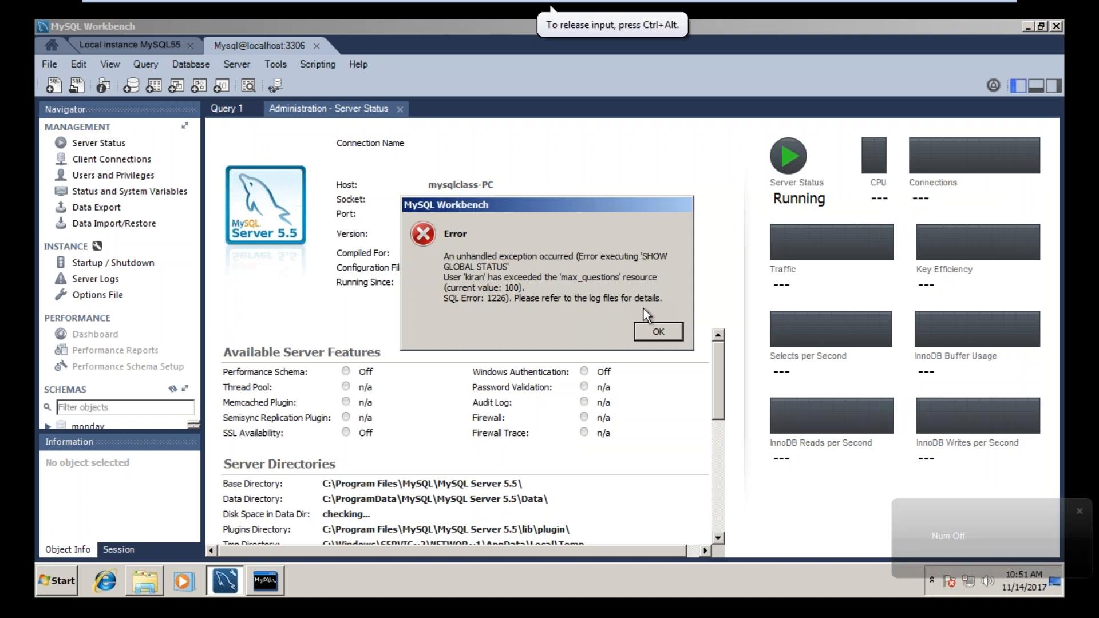
click(658, 329)
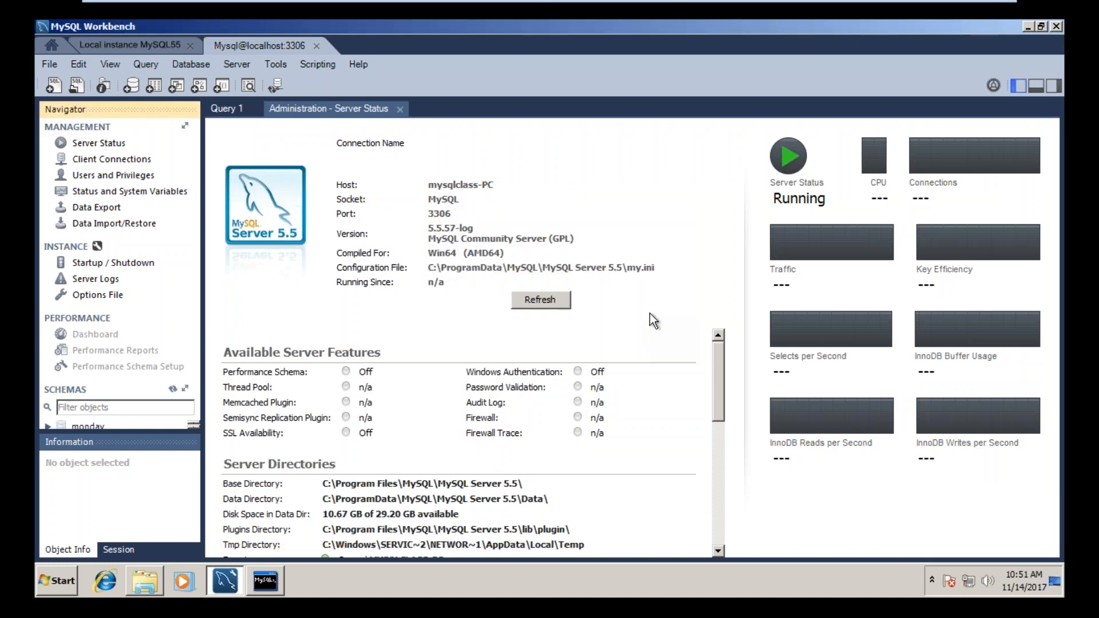
click(555, 301)
click(659, 327)
Step: Check the Users and Privileges, Status and System Variables, Data Export, Data Import/Restore and Server Logs pages of the Mysql@localhost:3306 connection
click(110, 175)
click(675, 334)
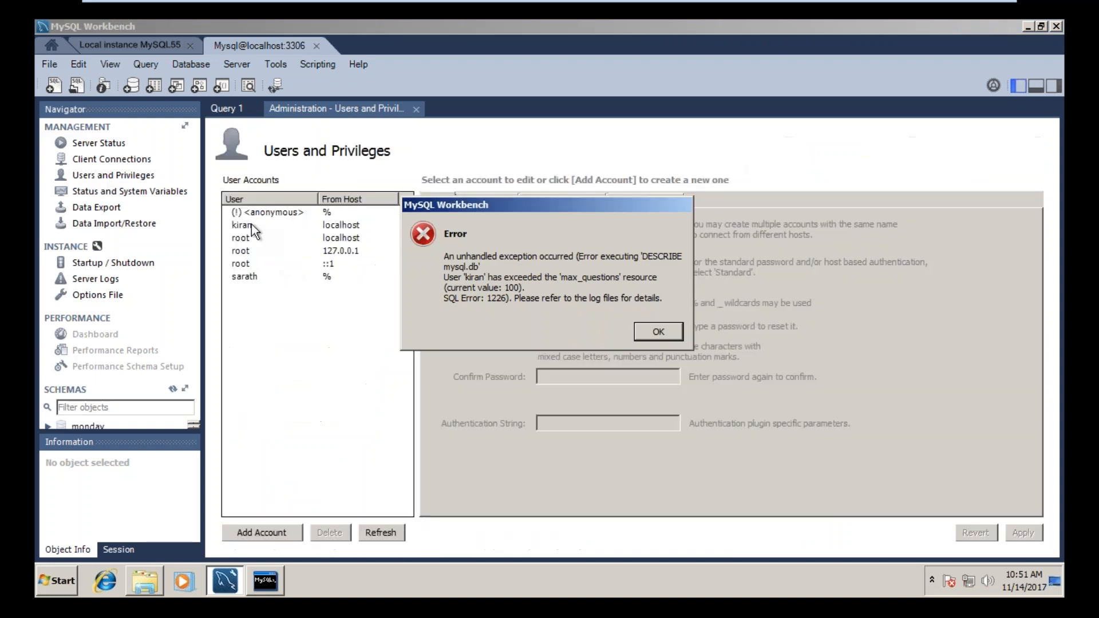
click(166, 190)
click(664, 334)
click(116, 207)
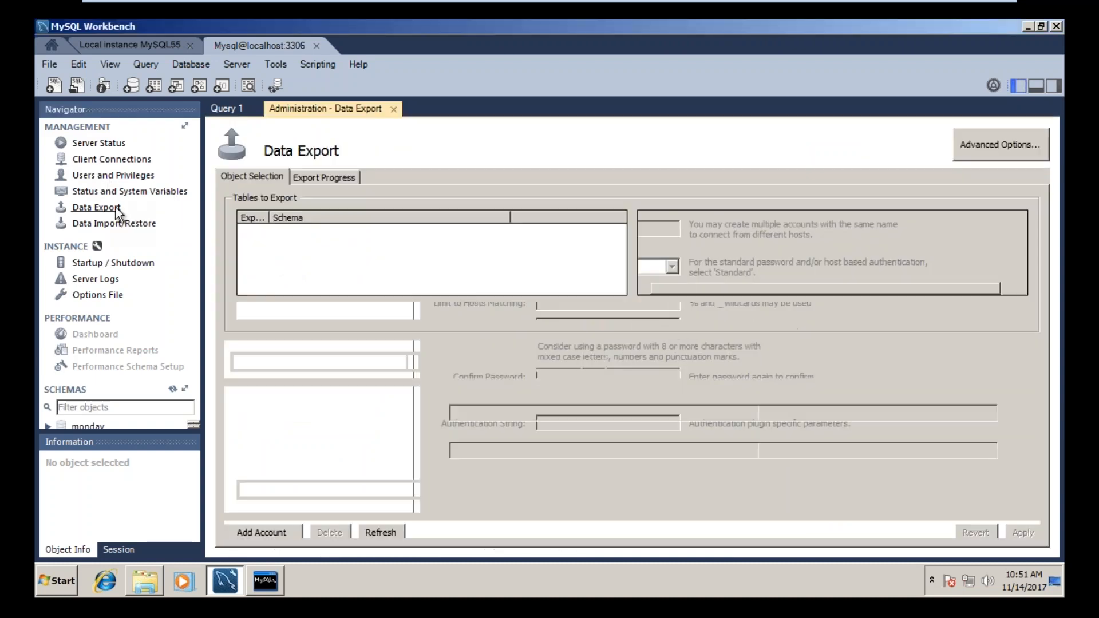
click(143, 225)
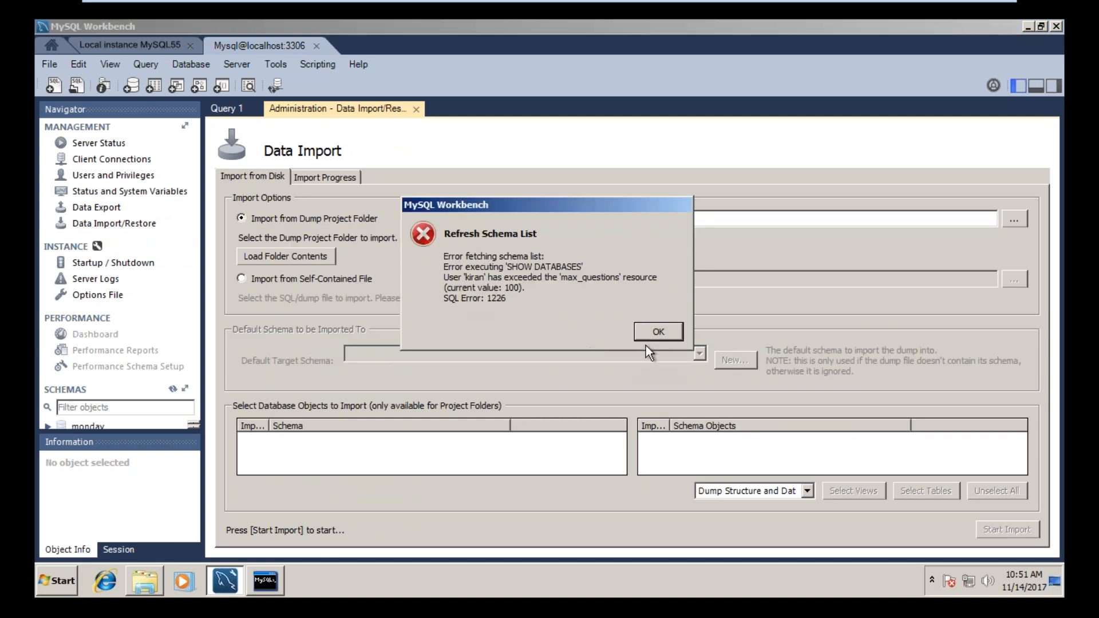
click(653, 336)
click(120, 279)
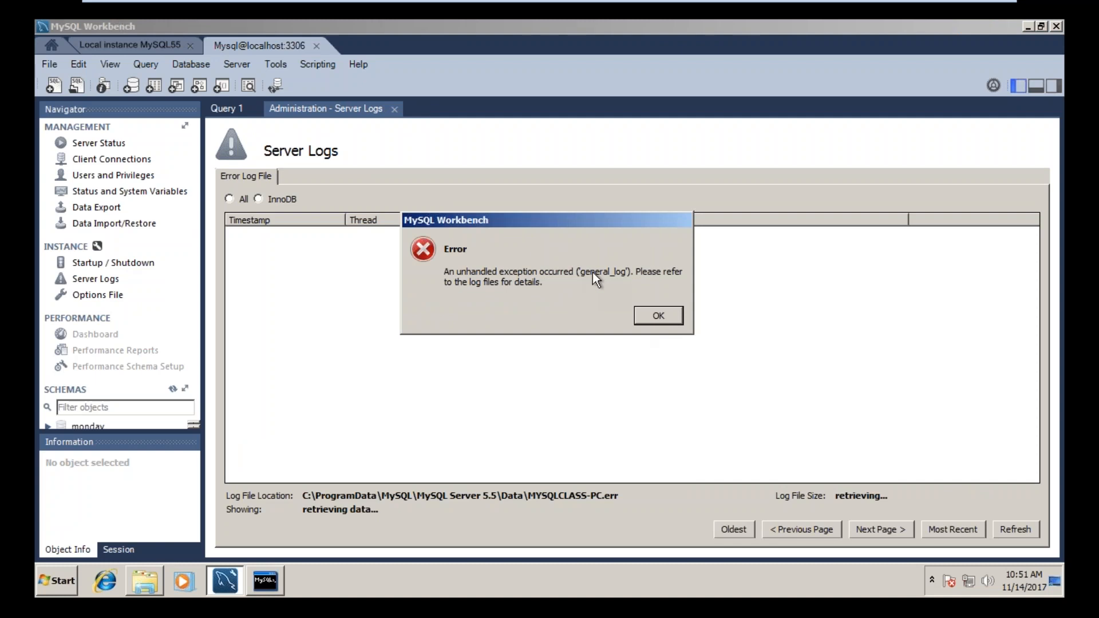
click(658, 316)
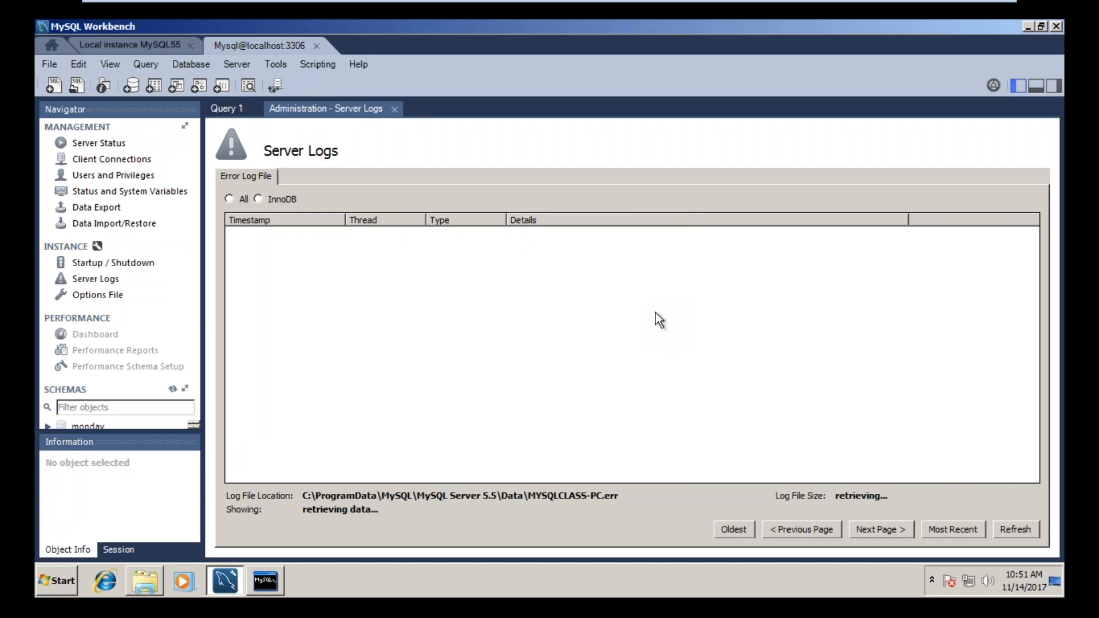
Step: Close the Mysql@localhost:3306 connection and review the client connections and user accounts of Local instance MySQL55
click(317, 46)
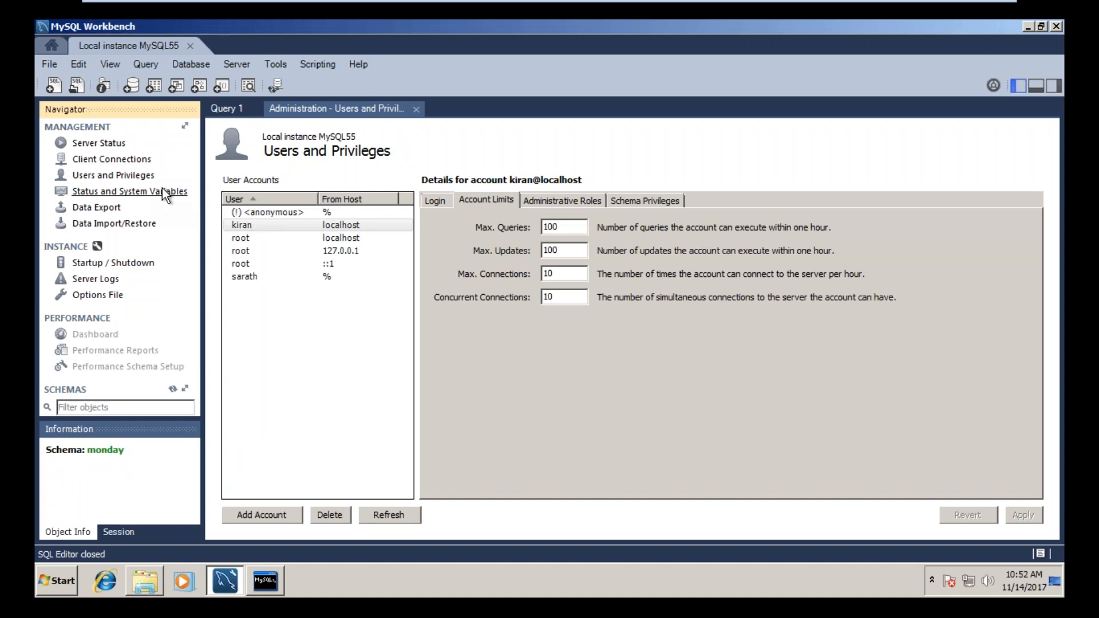
click(139, 166)
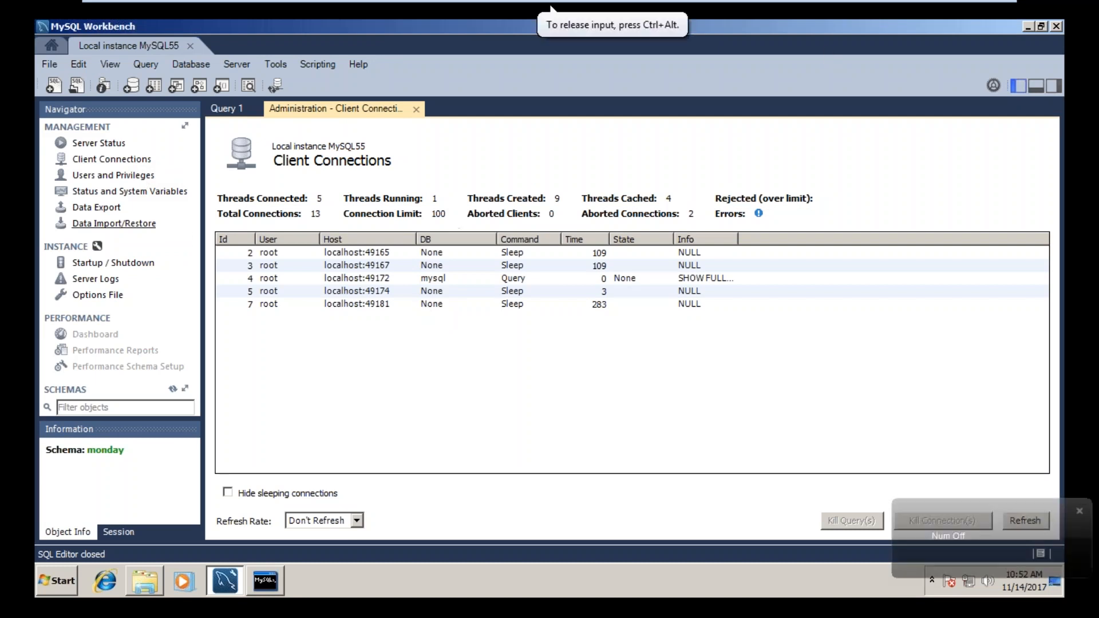
click(116, 179)
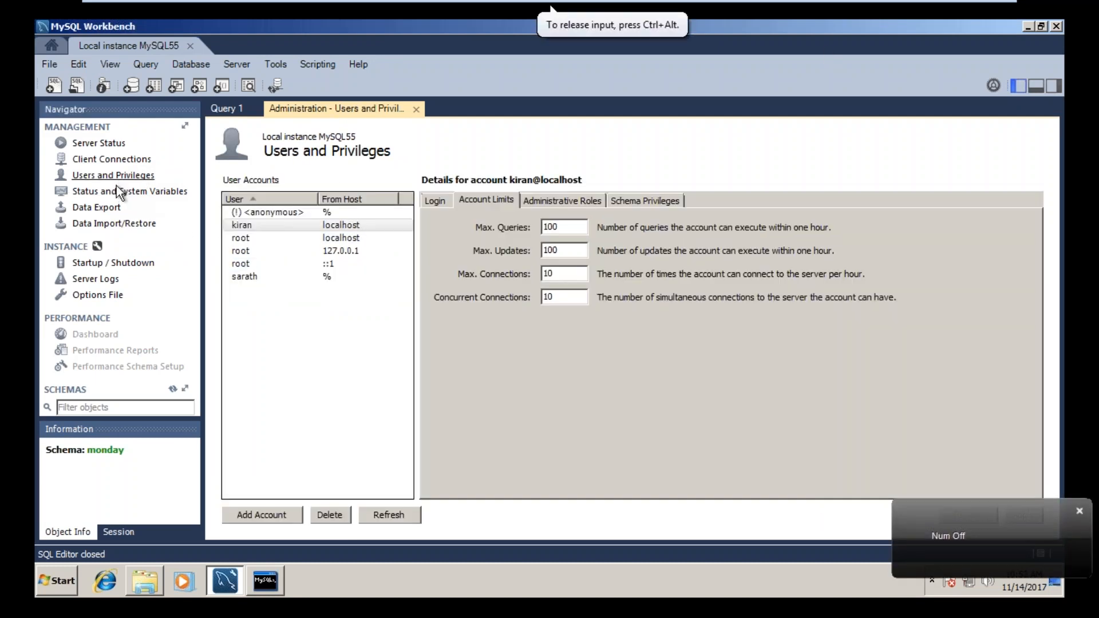
Step: Review the server variables, Data Export, Startup / Shutdown, Server Logs and Options File pages of Local instance MySQL55, and minimize the virtual machine
click(116, 199)
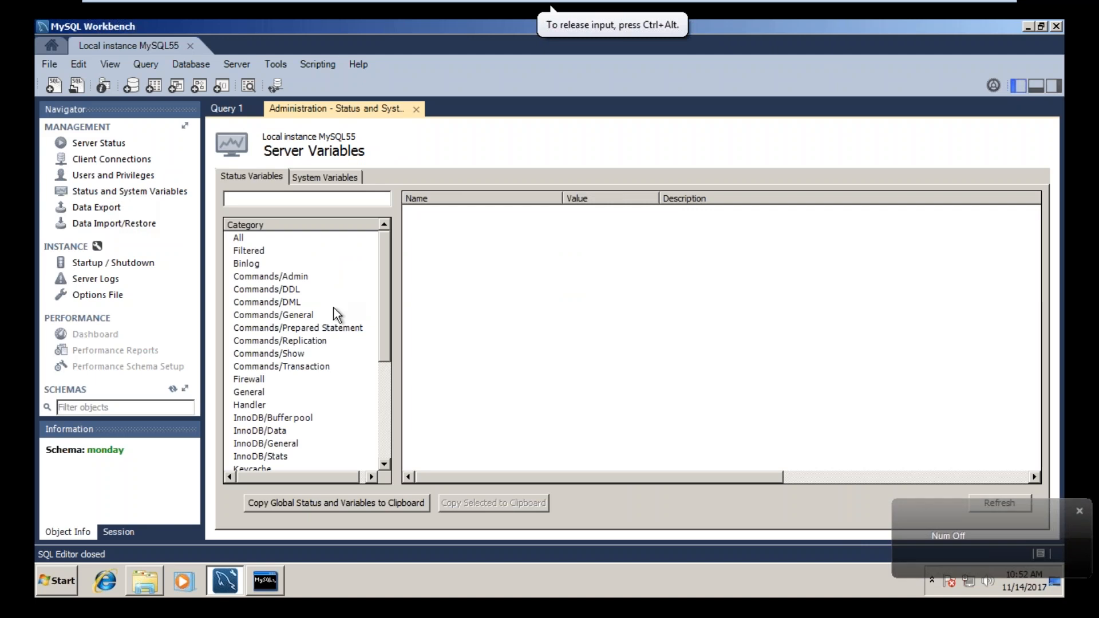
drag(386, 265, 392, 244)
click(89, 211)
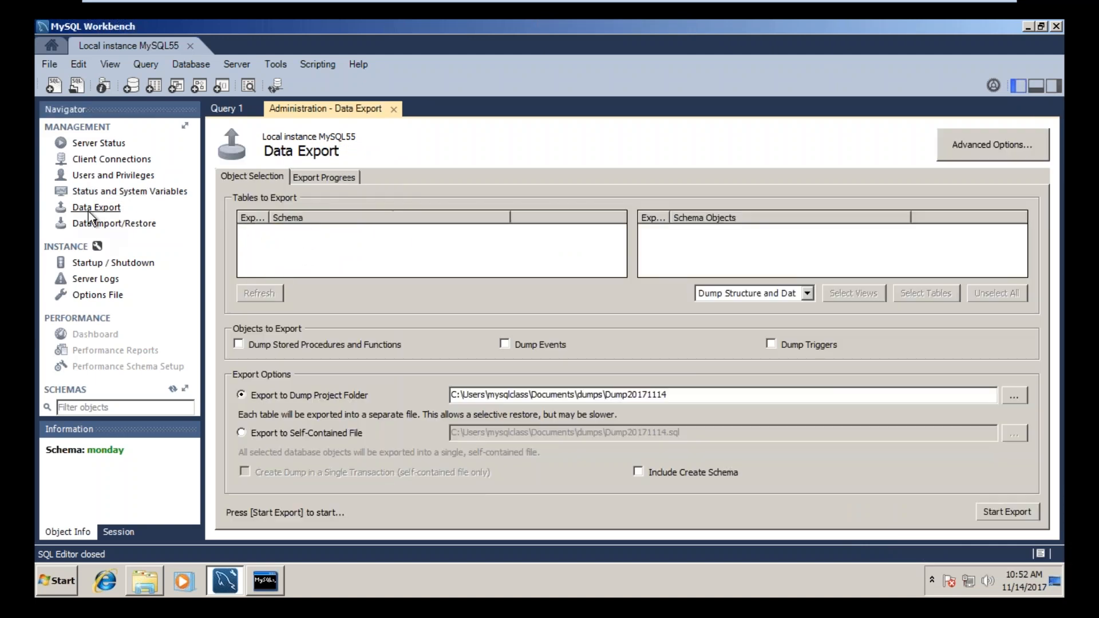
click(100, 266)
click(101, 281)
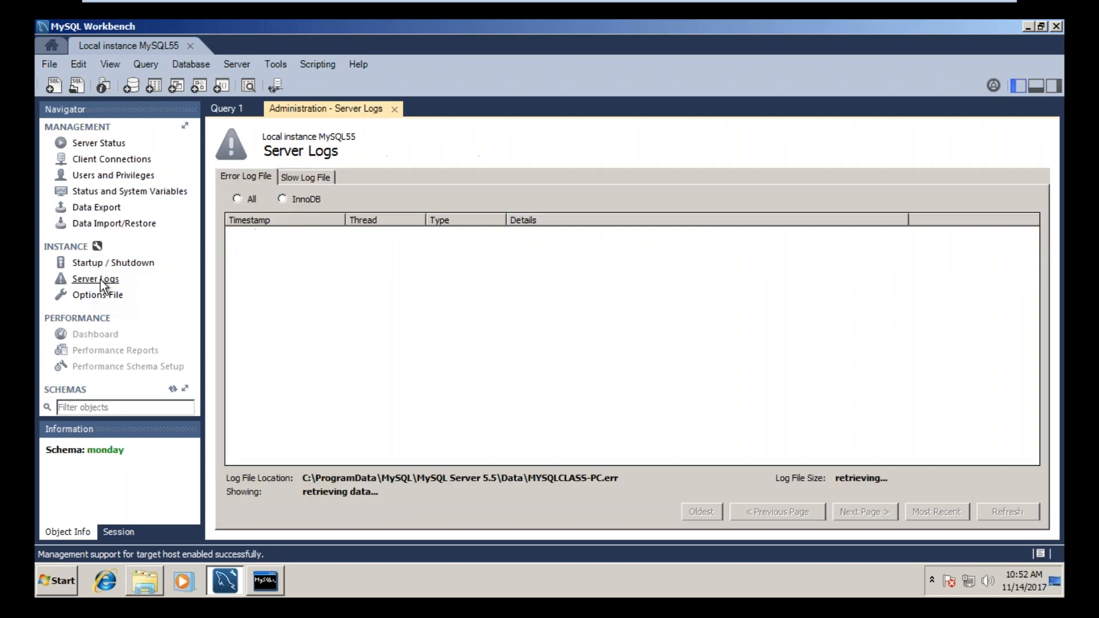
click(103, 297)
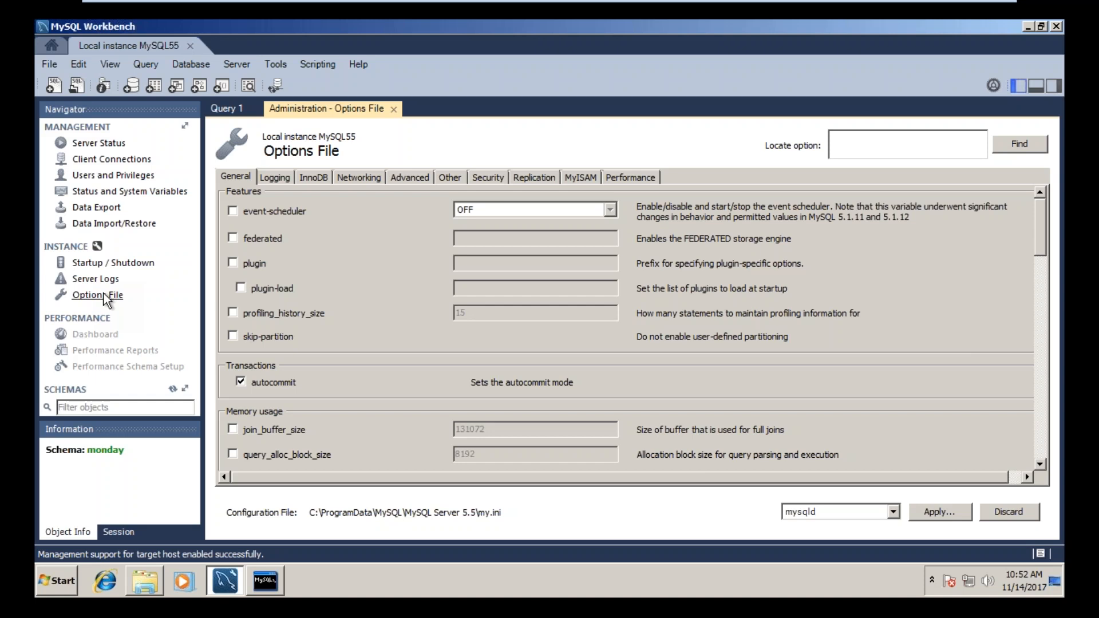
mouse_move(824, 6)
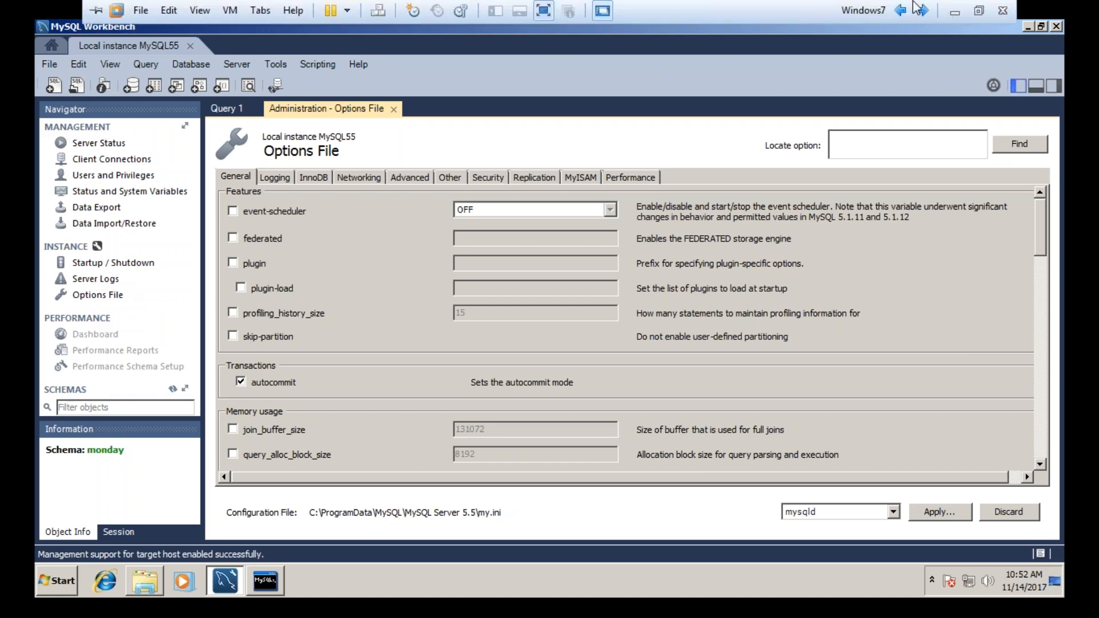
click(953, 12)
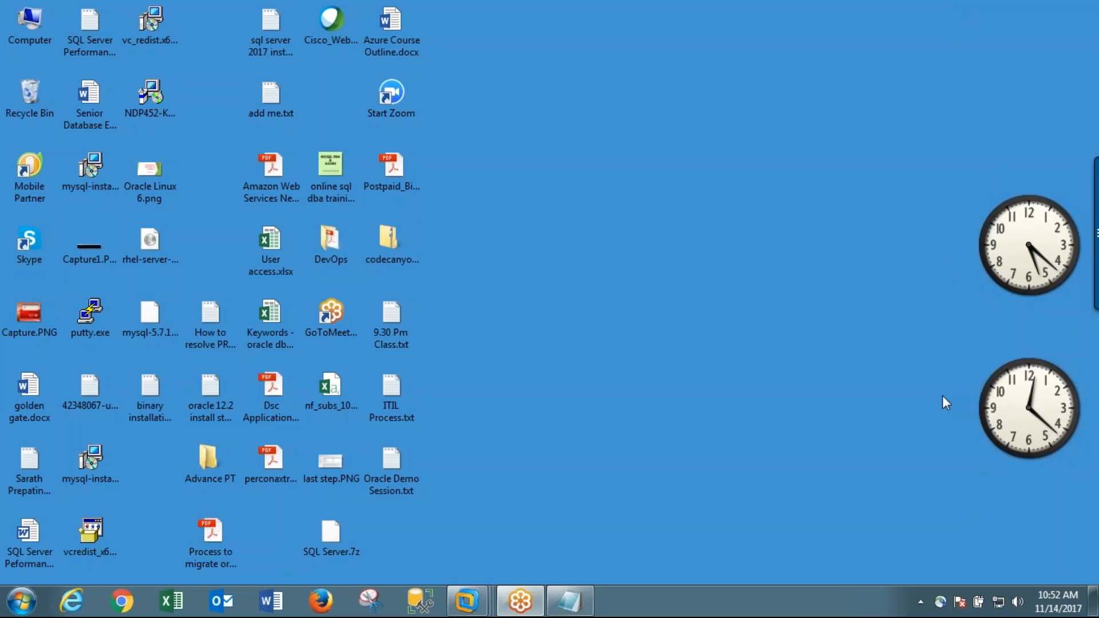